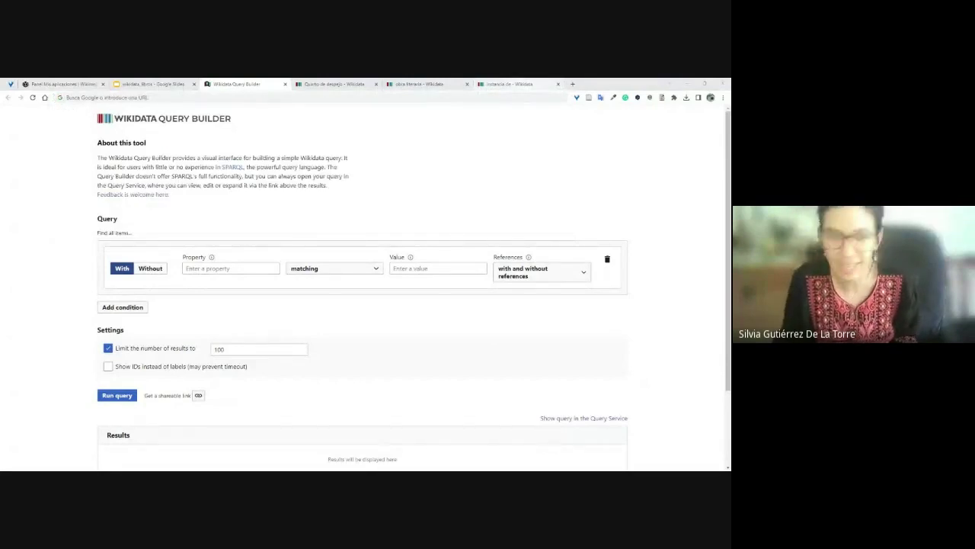
Step: Load query.wikidata.org in the browser tab that holds the Quarto de despejo item
left_click(329, 85)
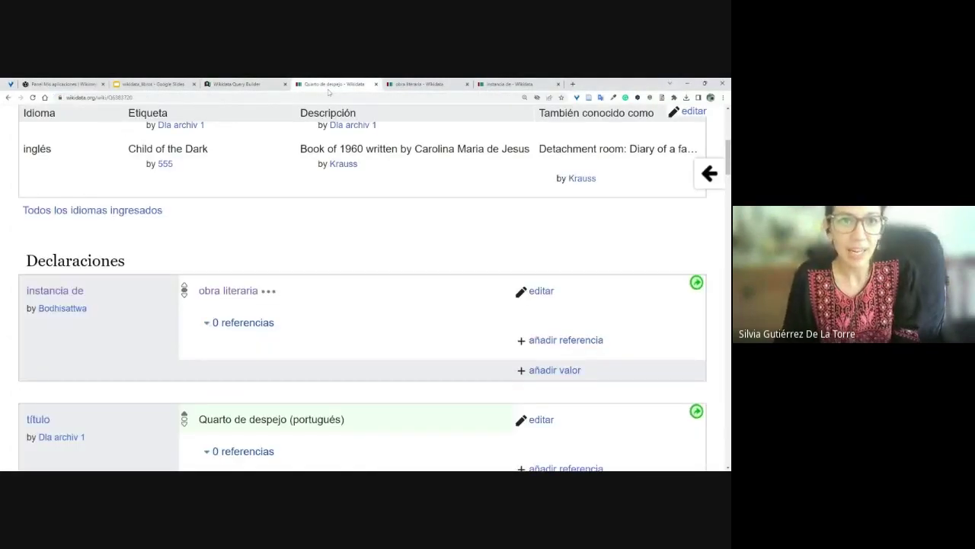
left_click(330, 96)
type("query.wikidata.org")
key("Return")
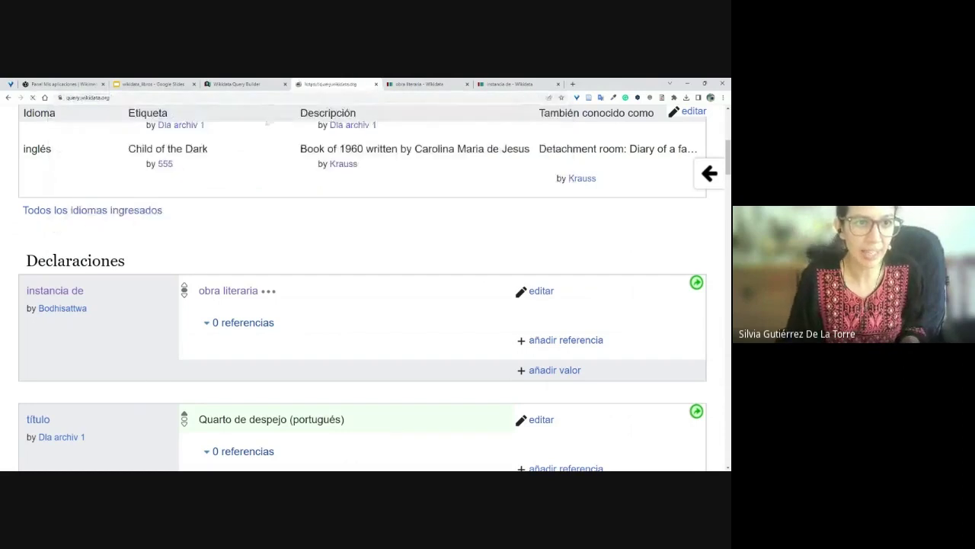
Step: Compare the Query Builder page and its address with the Wikidata Query Service page
key("ctrl+shift+Tab")
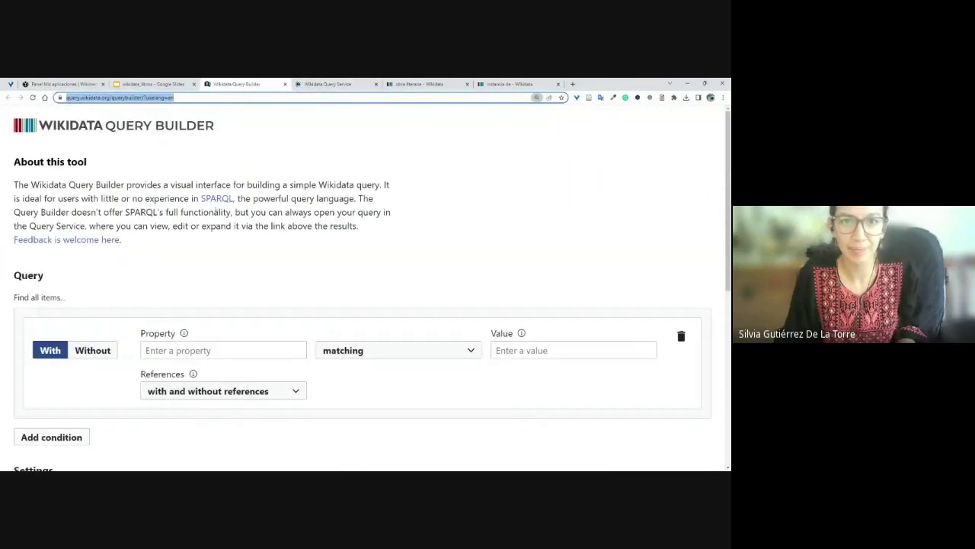
key("ctrl+Tab")
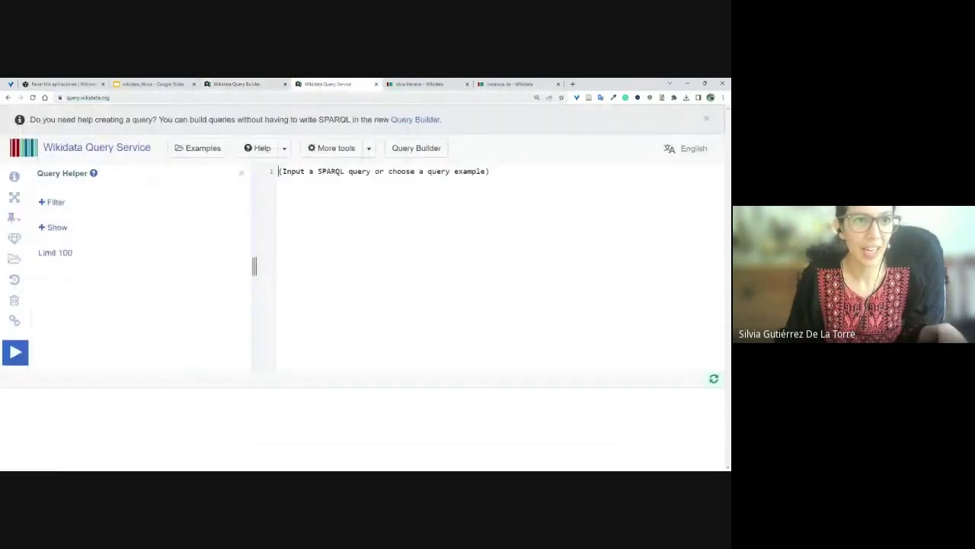
key("ctrl+l")
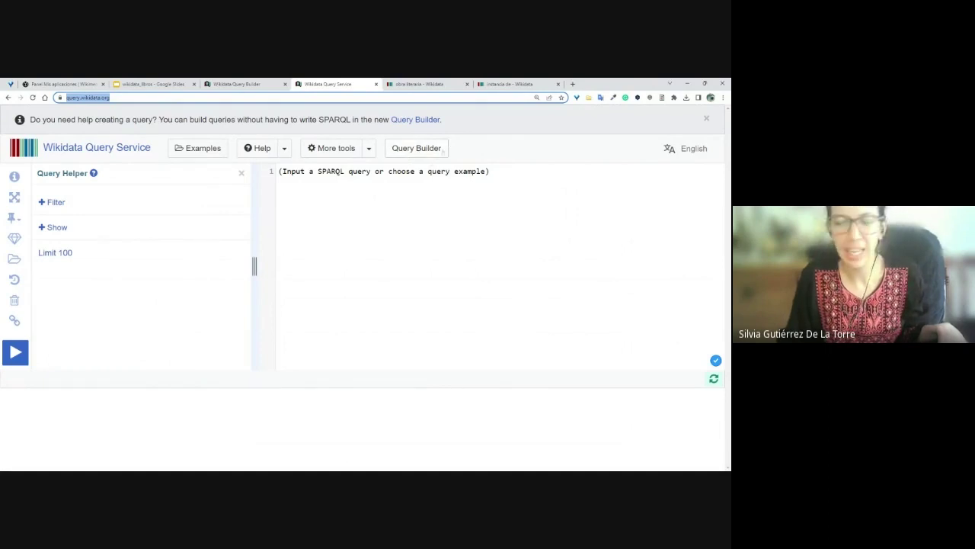
left_click(223, 85)
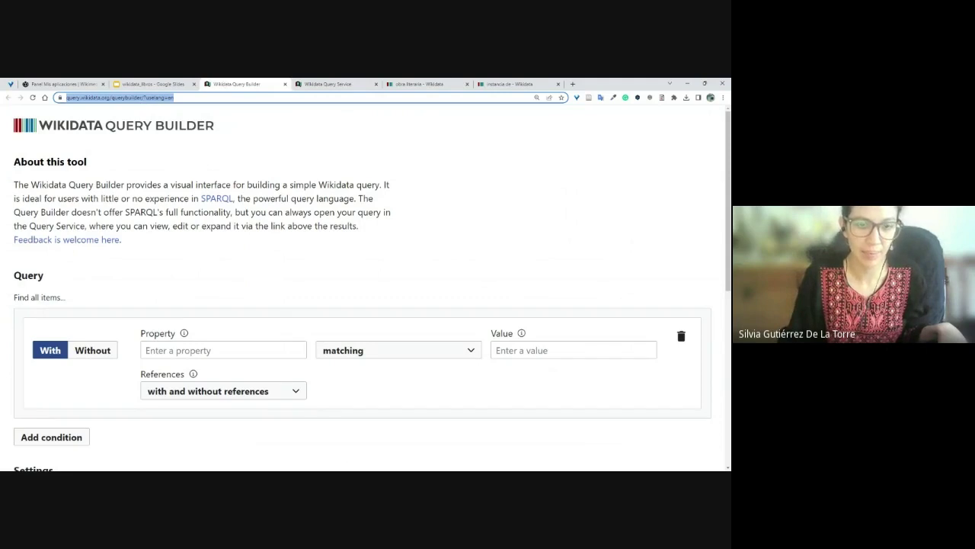
key("ctrl+Tab")
Step: Open the Query Builder from the Query Service page and compare it with the Query Builder tab already open
left_click(440, 150)
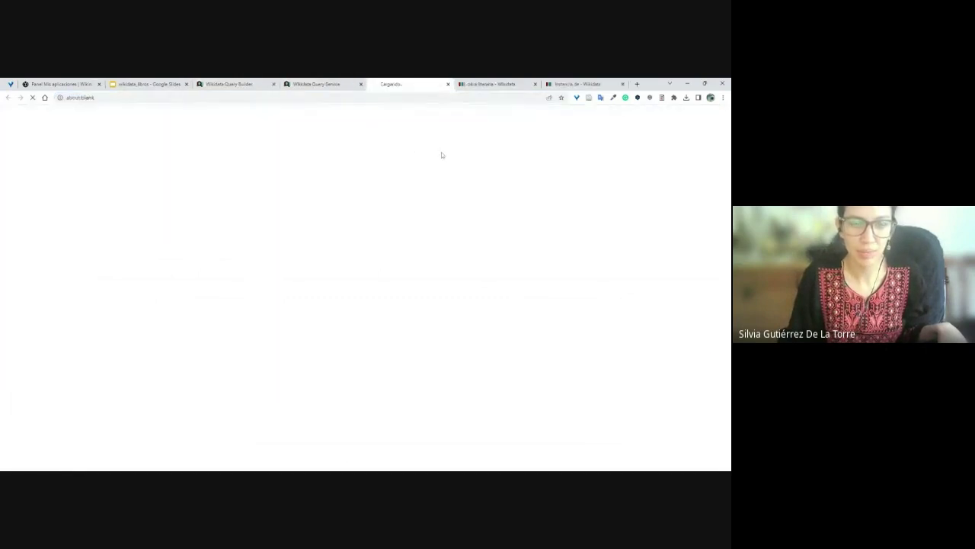
left_click(206, 86)
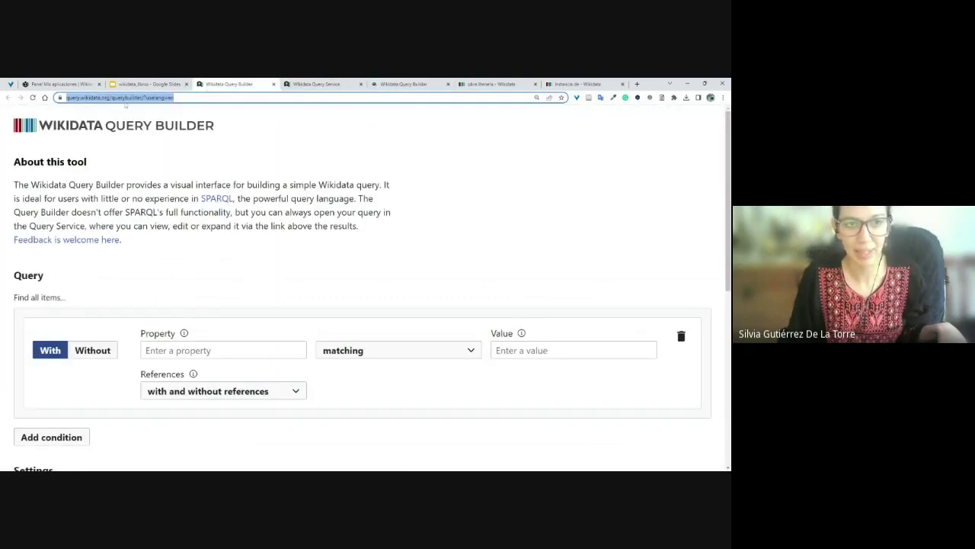
key("ctrl+Tab")
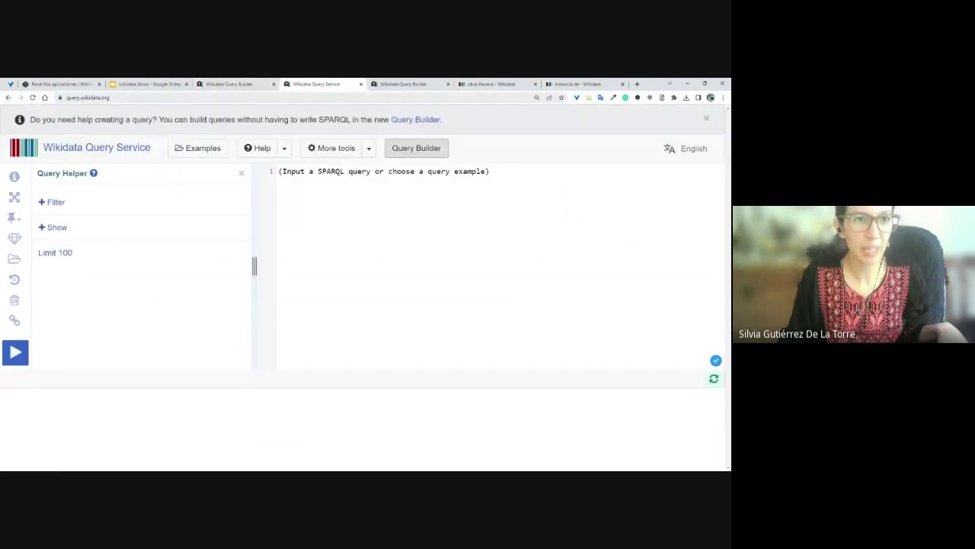
left_click(404, 85)
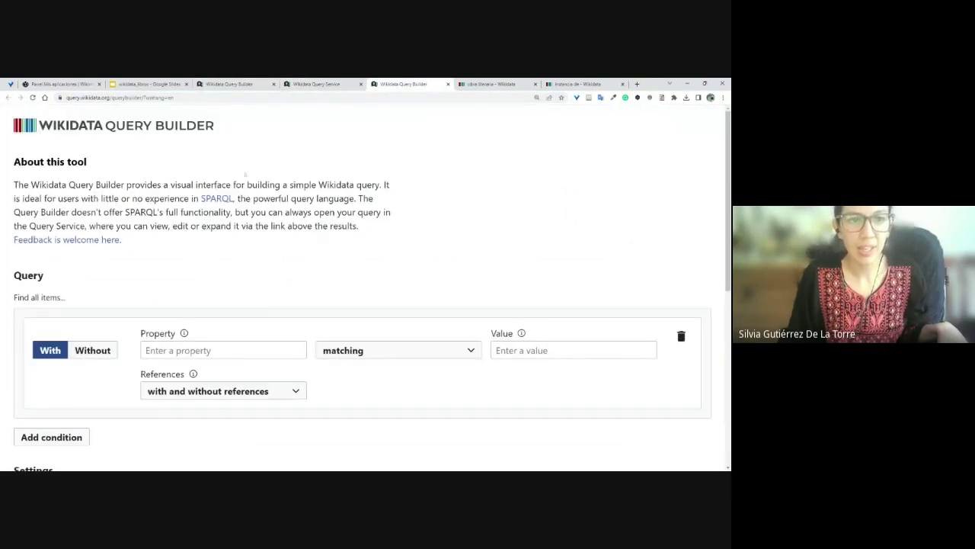
left_click(323, 84)
left_click(236, 85)
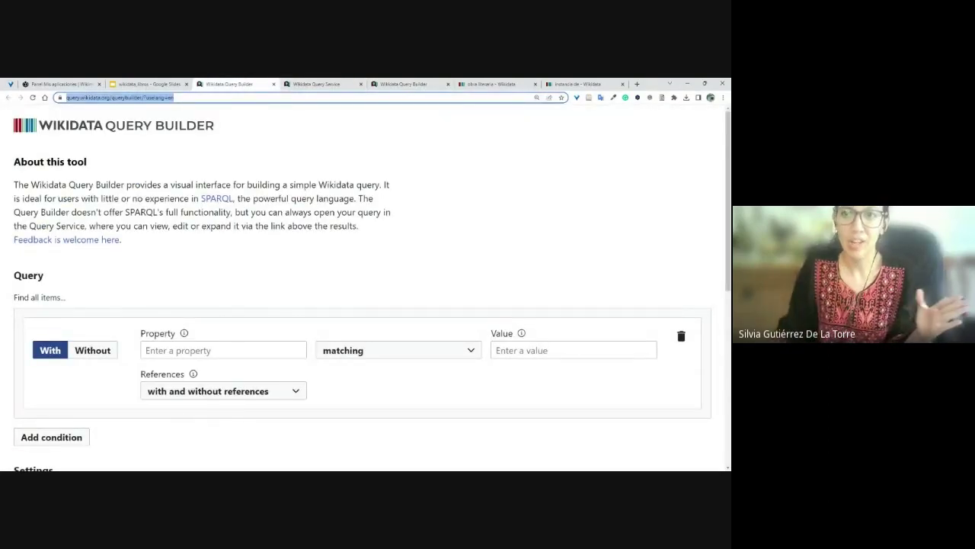
Step: From the obra literaria item page, search Wikidata for "quarto de despejo" and open the 1960 diary's item
left_click(494, 84)
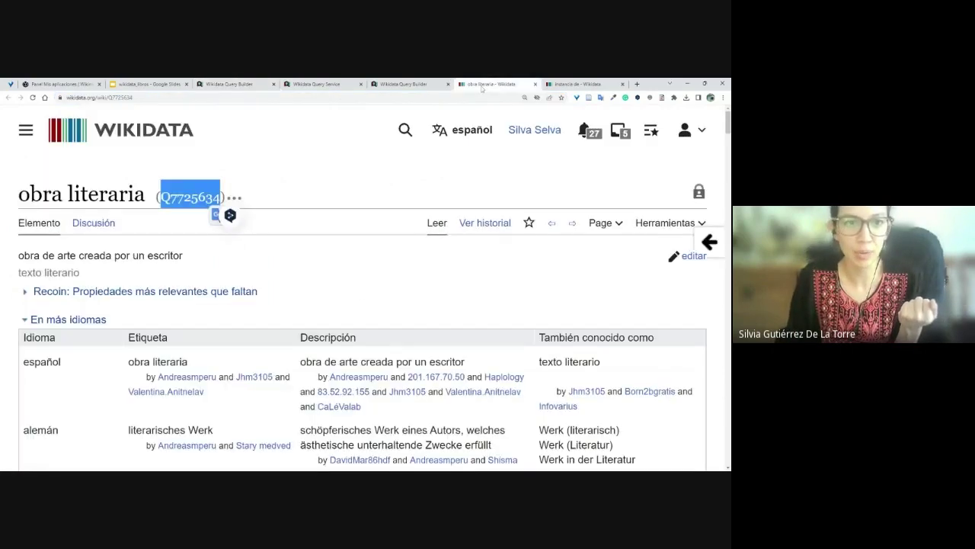
left_click(405, 129)
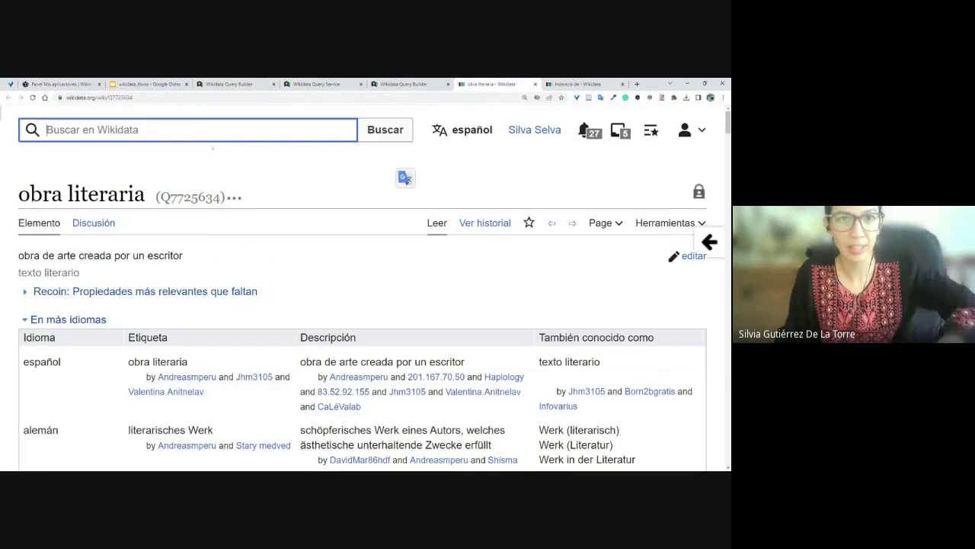
type("qu")
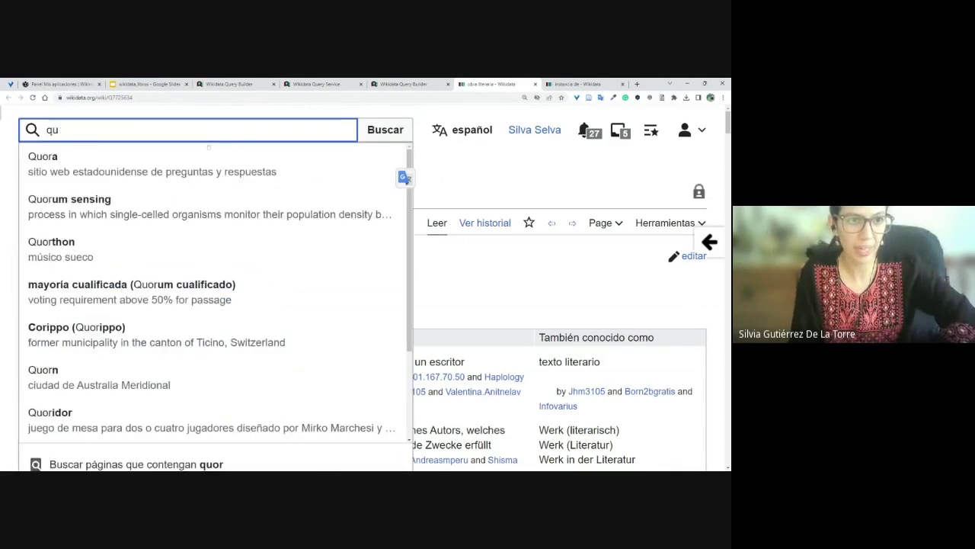
type("arto de despejo")
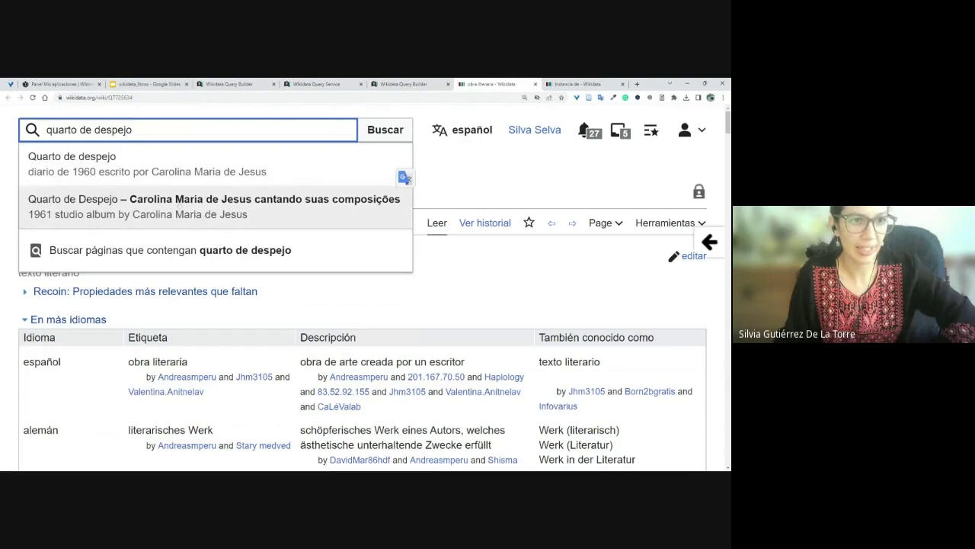
key("Down")
key("Return")
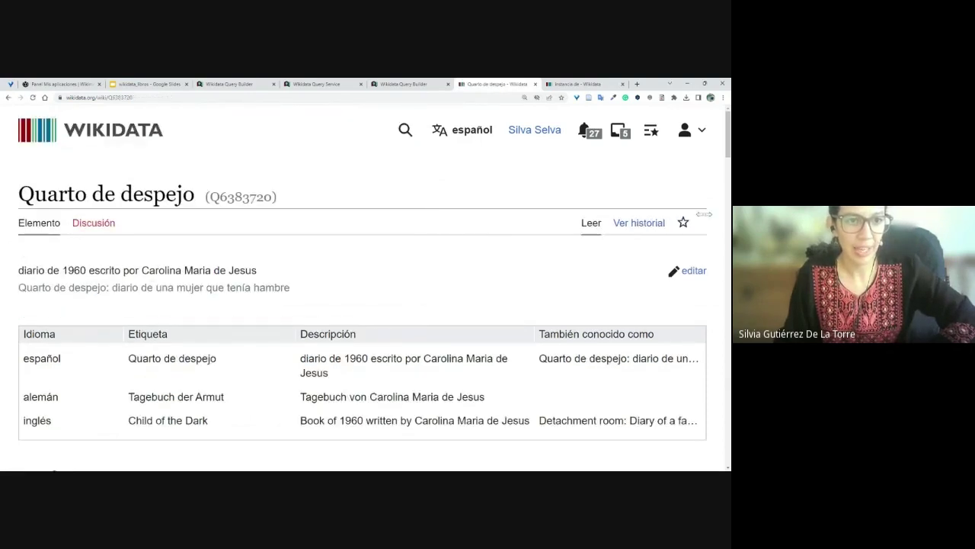
Step: Examine the Quarto de despejo item's description, identifier, language labels and first statements
left_click_drag(257, 270, 128, 270)
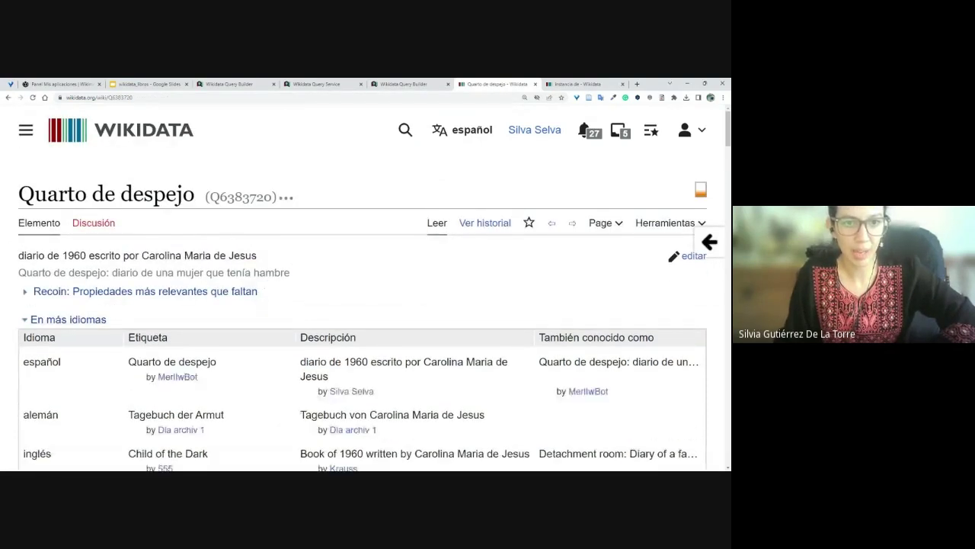
double_click(240, 197)
scroll(280, 158, "down", 5)
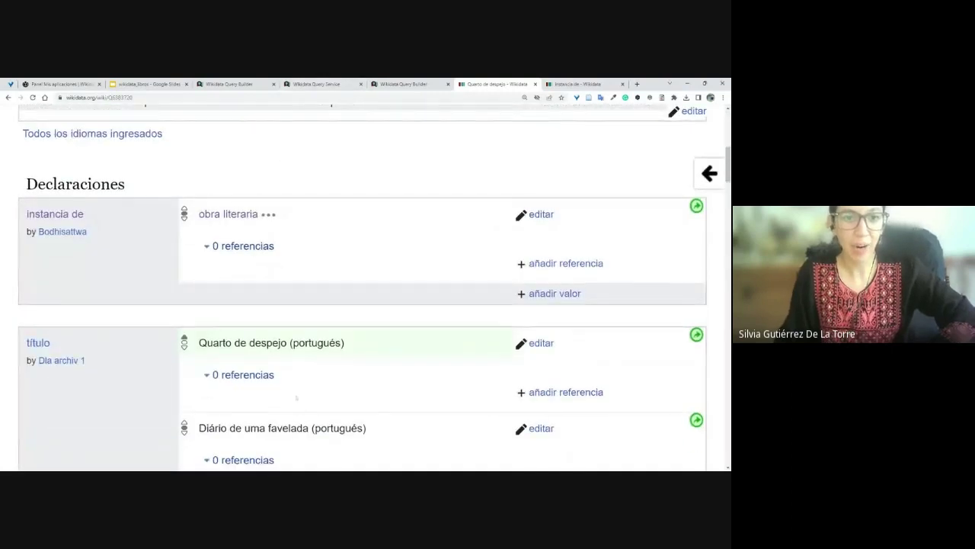
scroll(362, 289, "down", 2)
scroll(296, 393, "up", 6)
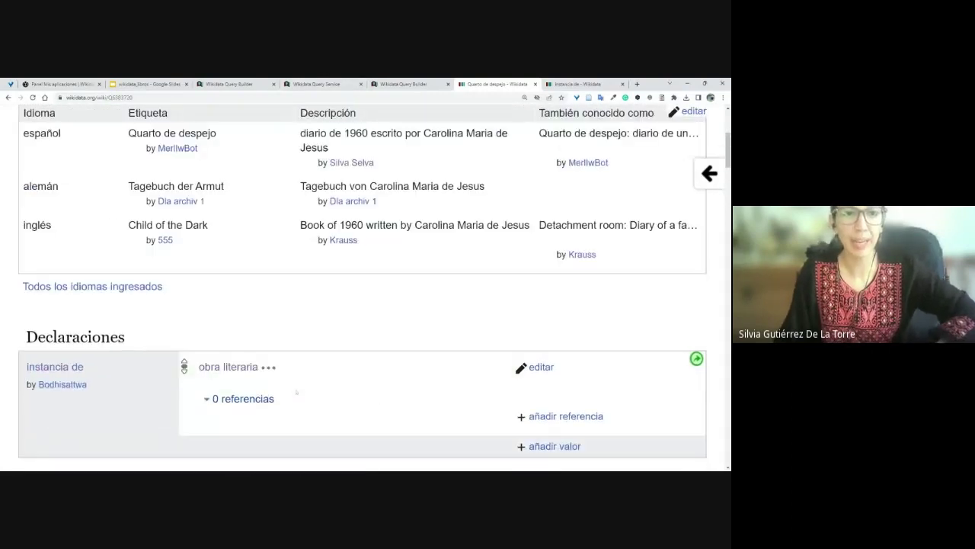
key("ctrl+minus")
key("ctrl+minus")
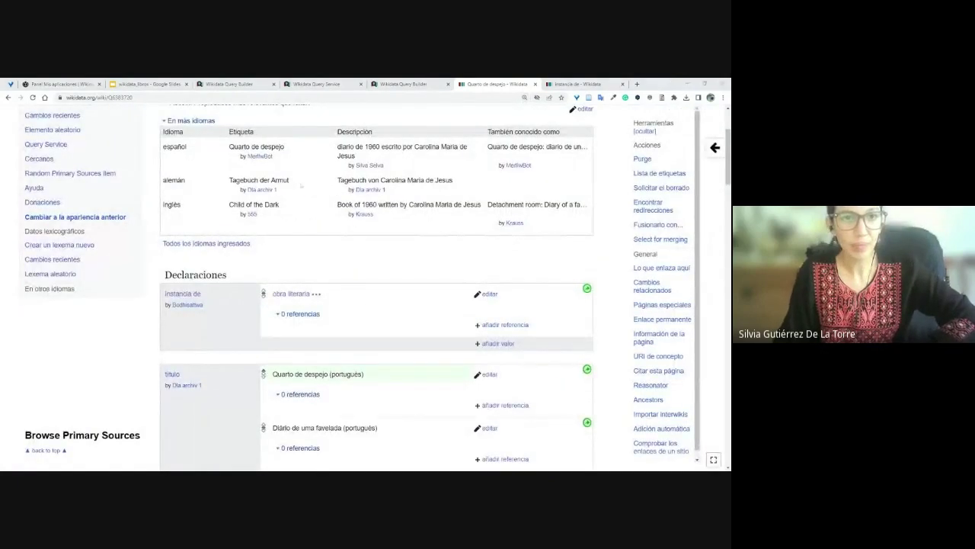
scroll(336, 282, "up", 3)
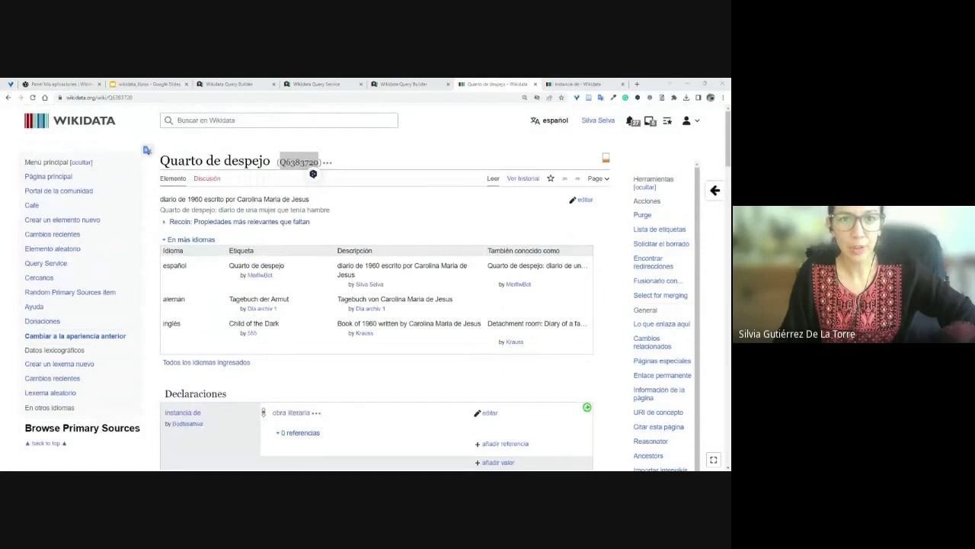
scroll(312, 173, "down", 10)
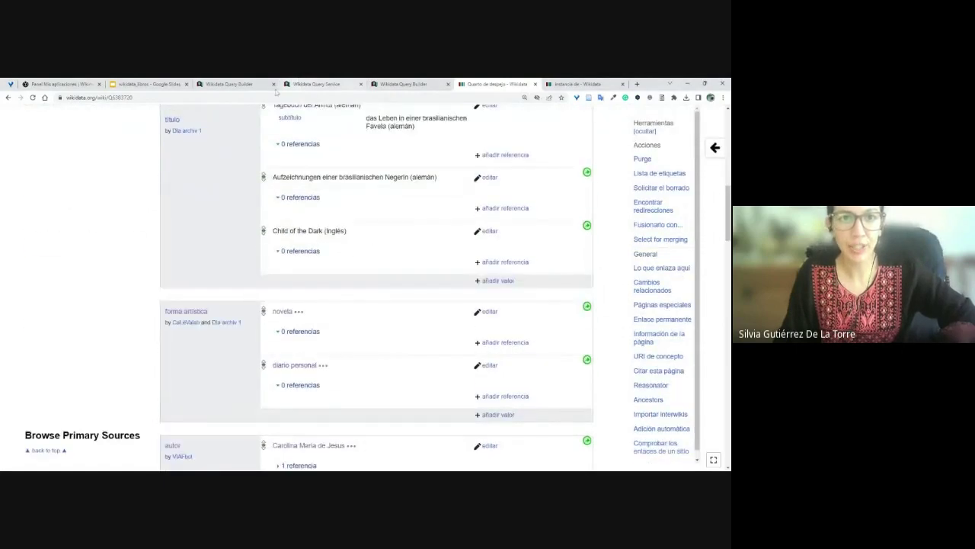
Step: Close the duplicate Query Builder tab that was opened from the Query Service
left_click(236, 84)
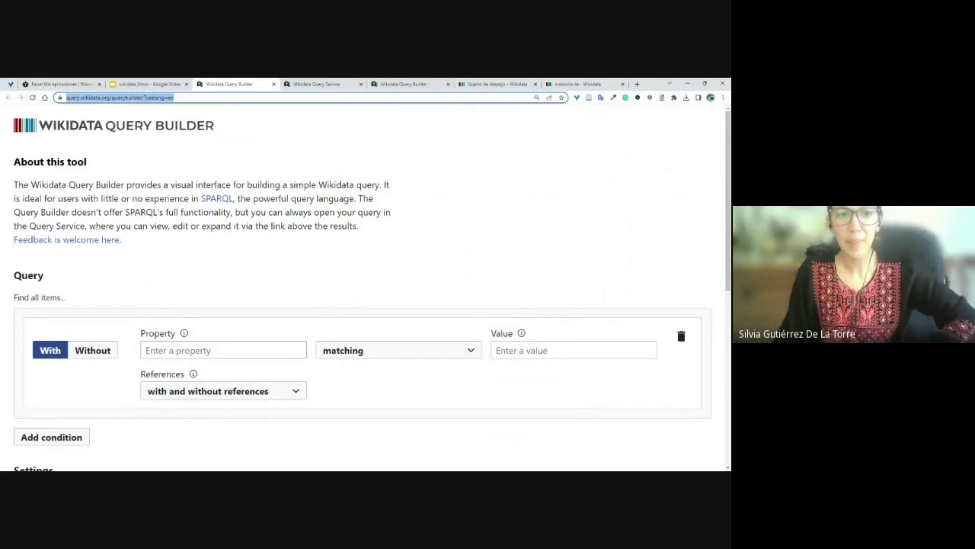
left_click(403, 84)
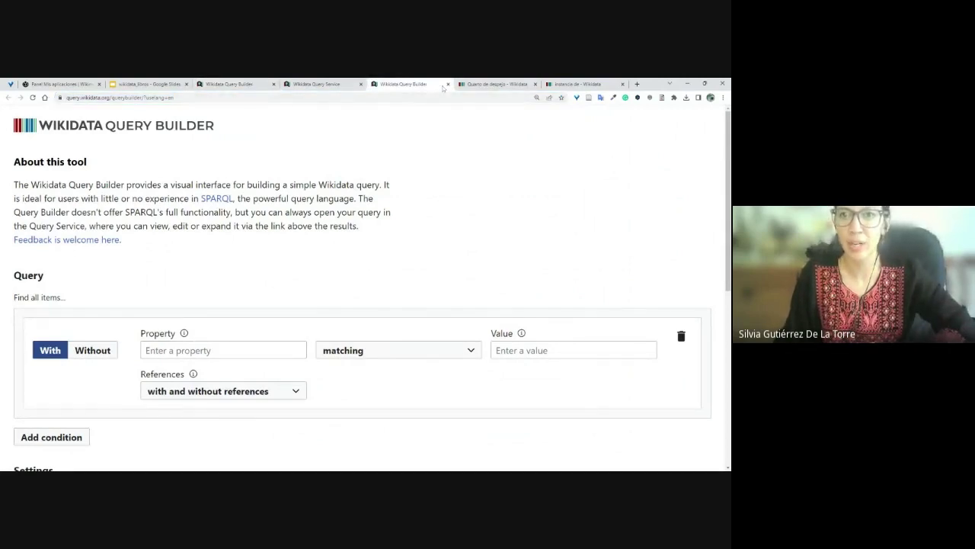
left_click(448, 84)
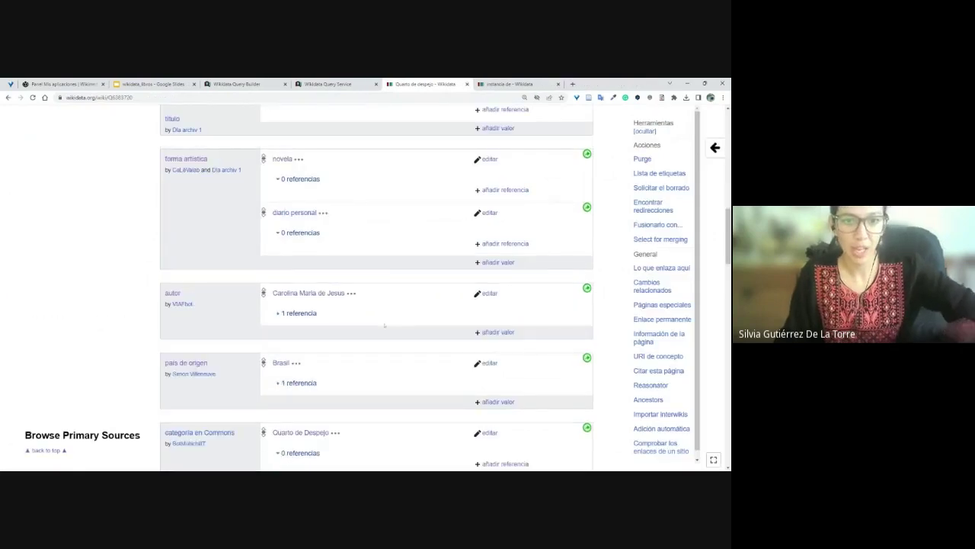
Step: Review the properties and values in the Quarto de despejo statements, such as forma artística, autor, país de origen and instancia de
scroll(384, 326, "down", 2)
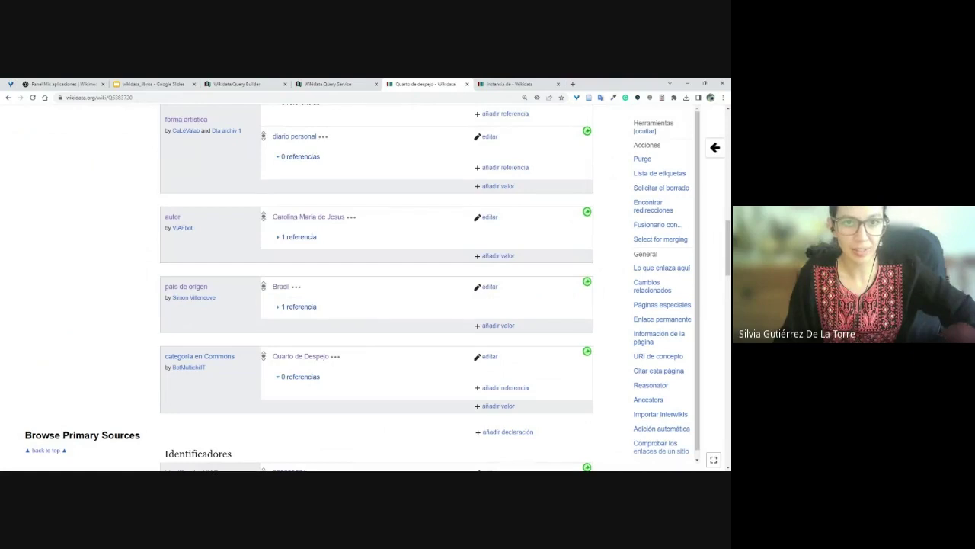
scroll(377, 290, "up", 6)
scroll(376, 290, "down", 5)
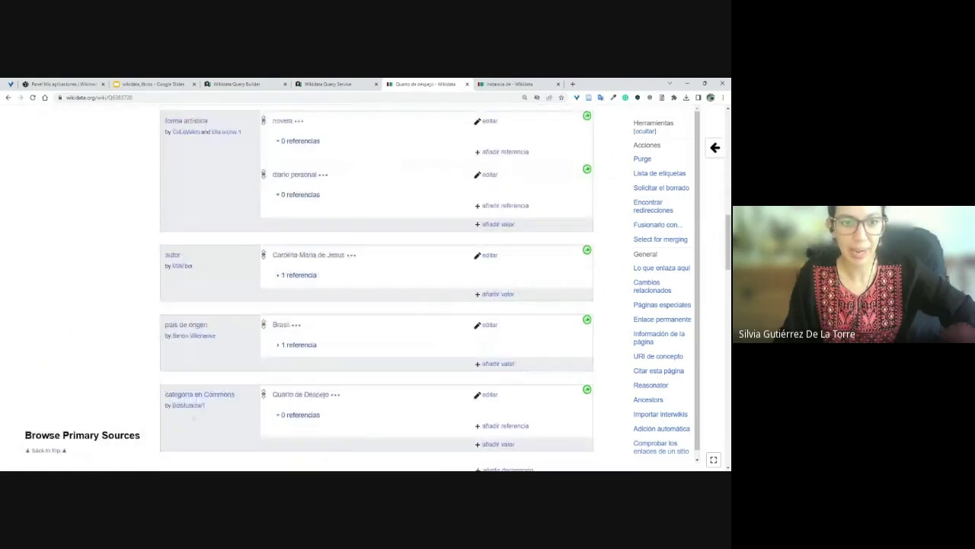
mouse_move(280, 324)
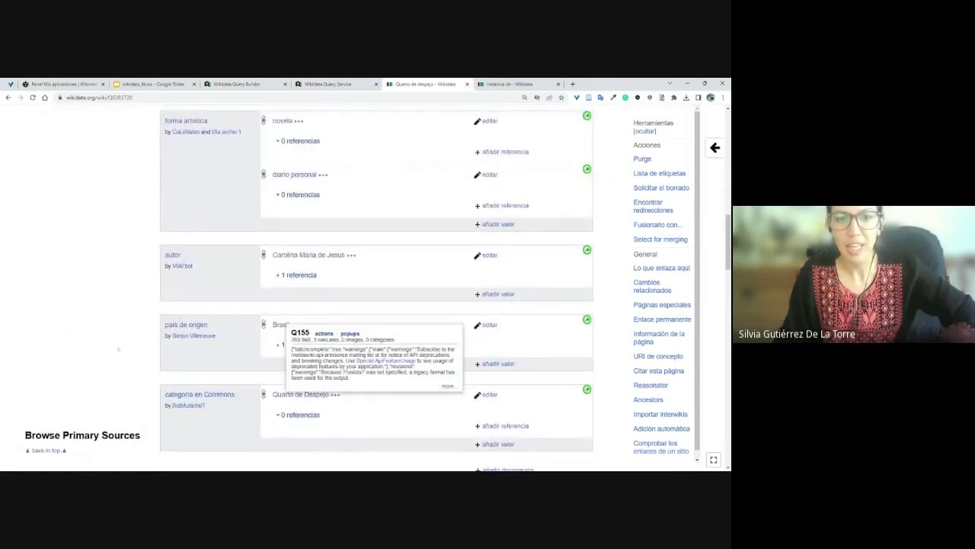
scroll(328, 301, "up", 4)
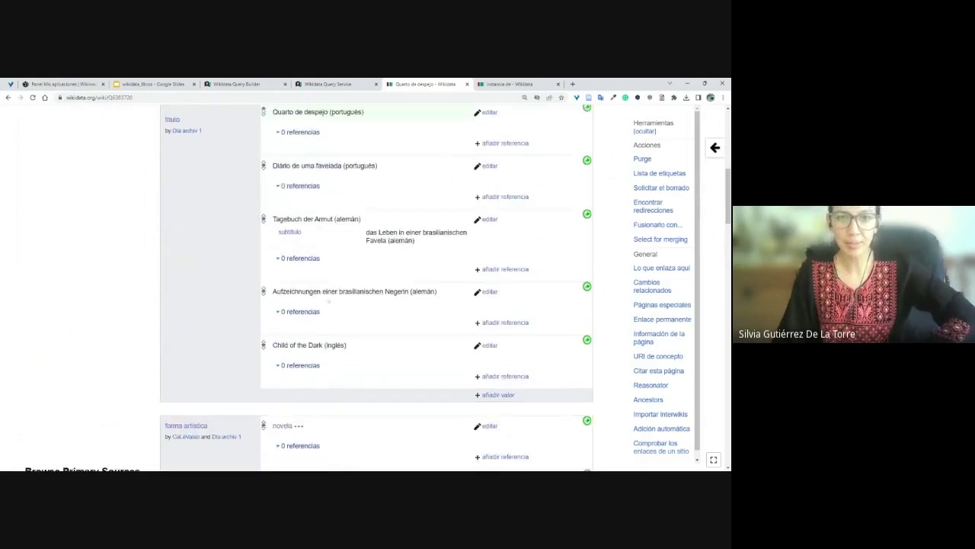
scroll(329, 302, "up", 3)
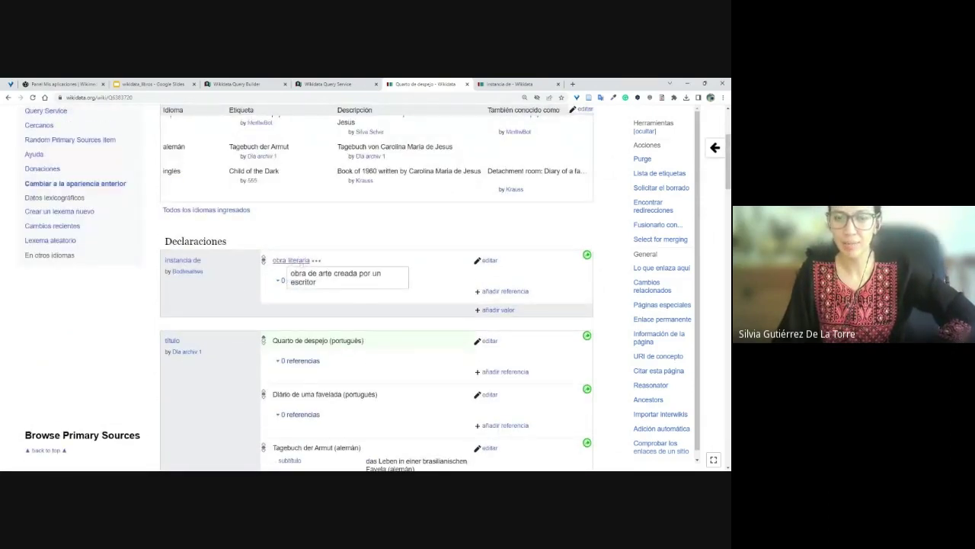
mouse_move(302, 263)
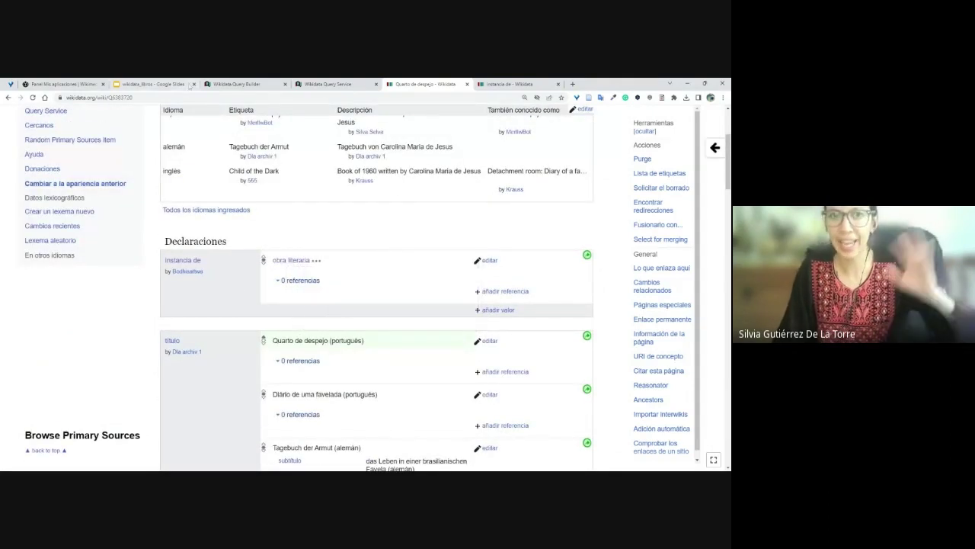
Step: Return to the Query Builder and examine the Property and Value fields of the first query condition
left_click(246, 85)
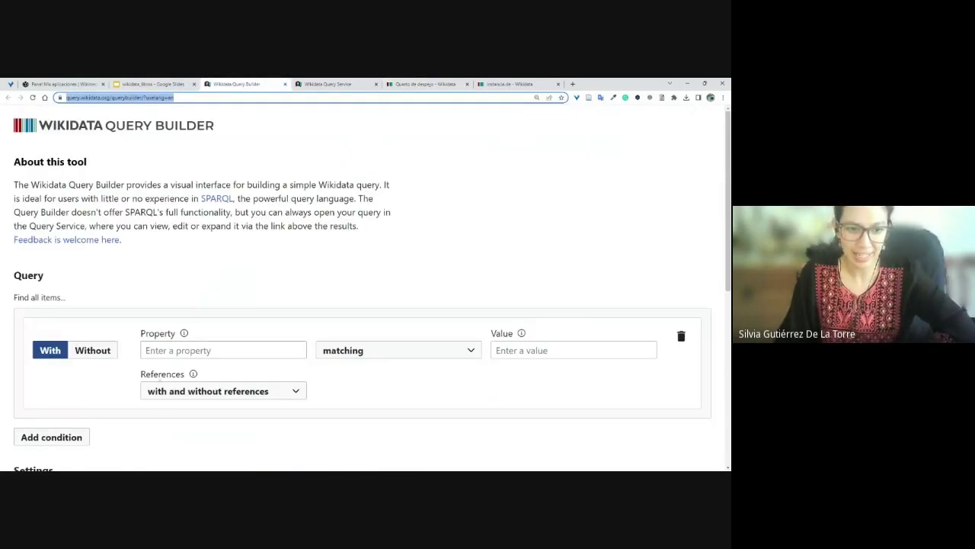
double_click(158, 333)
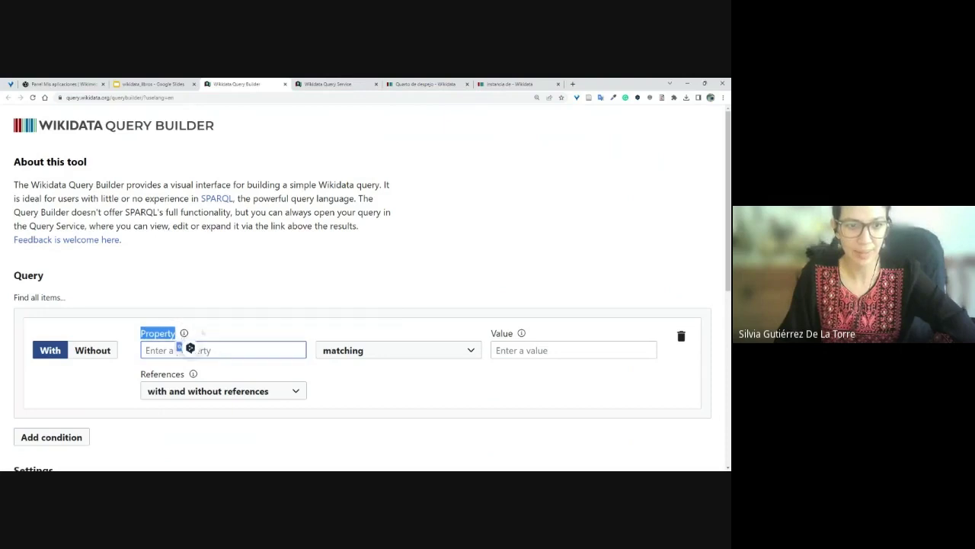
left_click(363, 325)
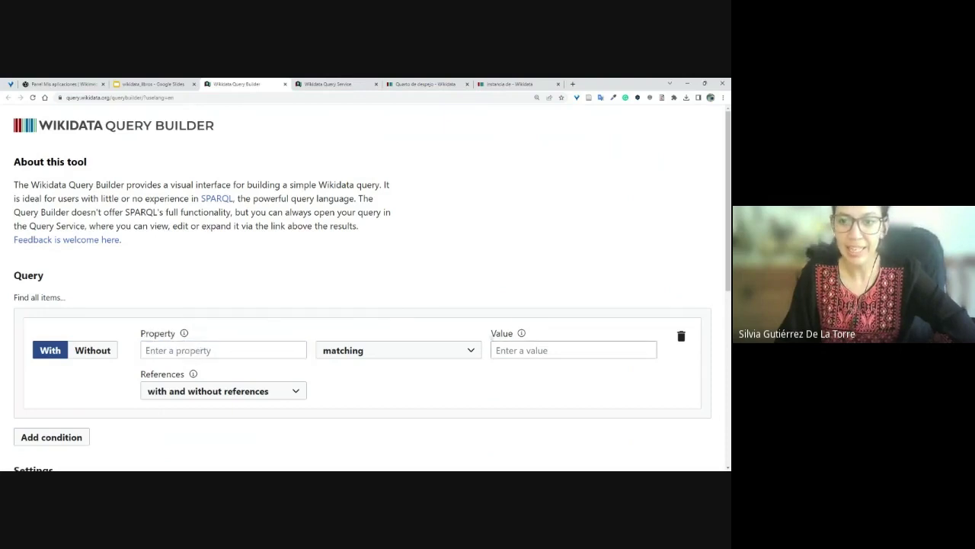
double_click(501, 333)
left_click_drag(502, 333, 521, 350)
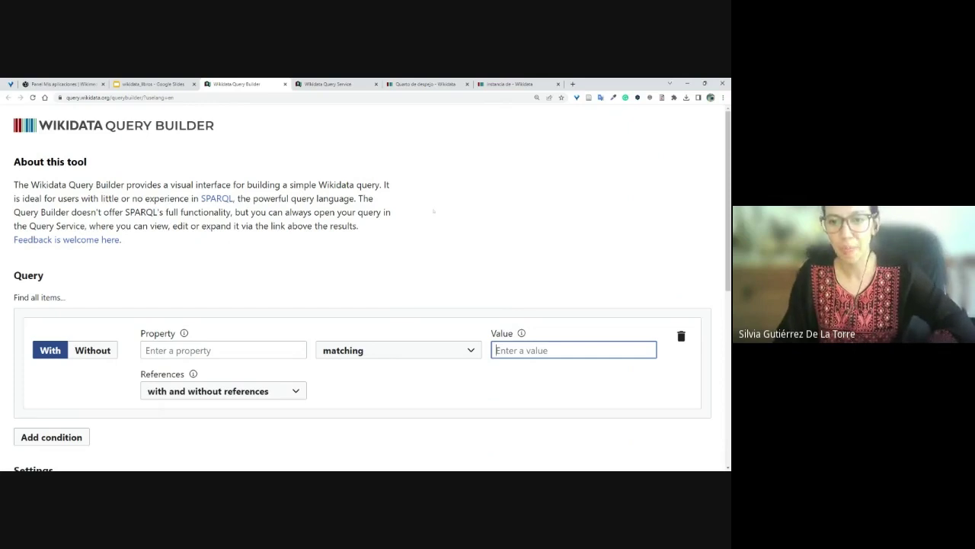
Step: Close the Query Service tab and check the instancia de property on the Quarto de despejo item
left_click(270, 348)
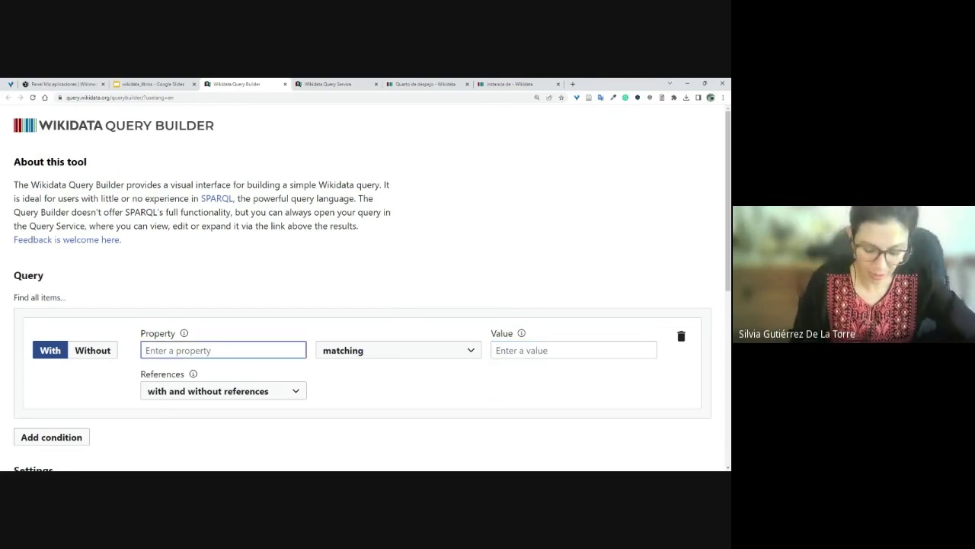
left_click(339, 84)
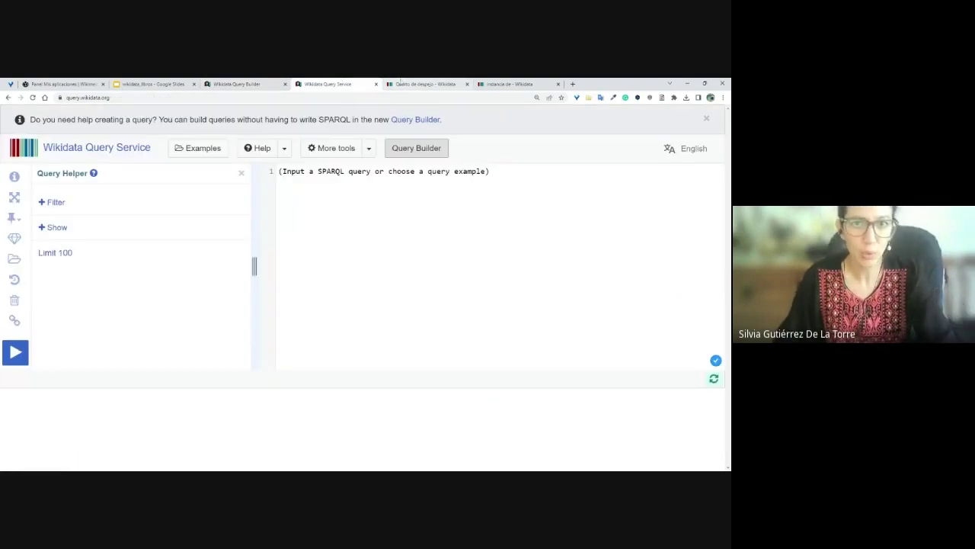
left_click(375, 84)
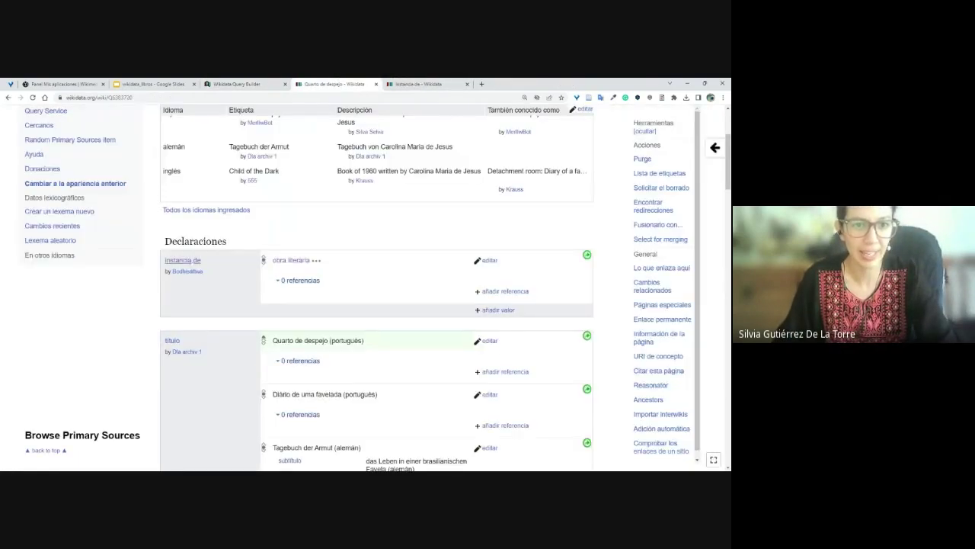
mouse_move(190, 262)
Step: In the Query Builder, search for "instancia de" and set the first condition's property to instance of
left_click(241, 87)
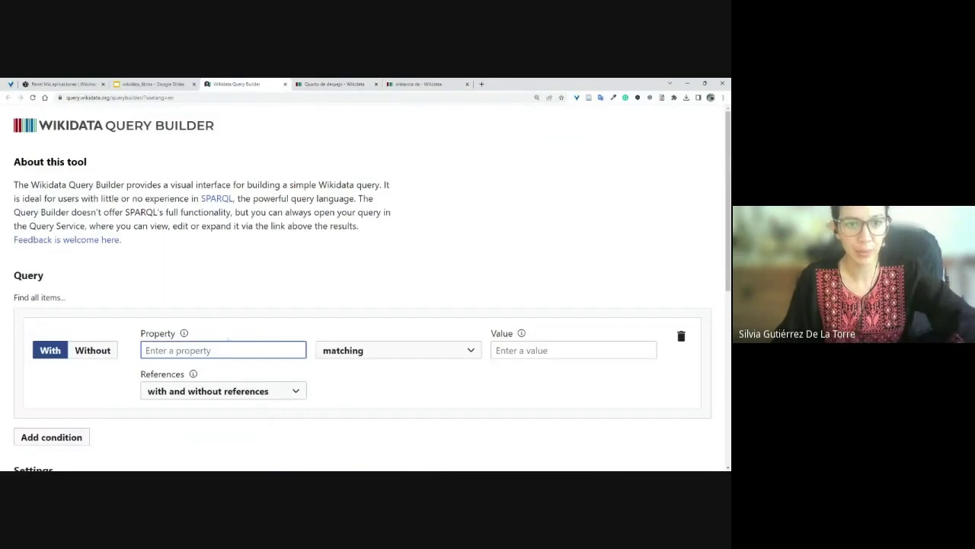
type("in")
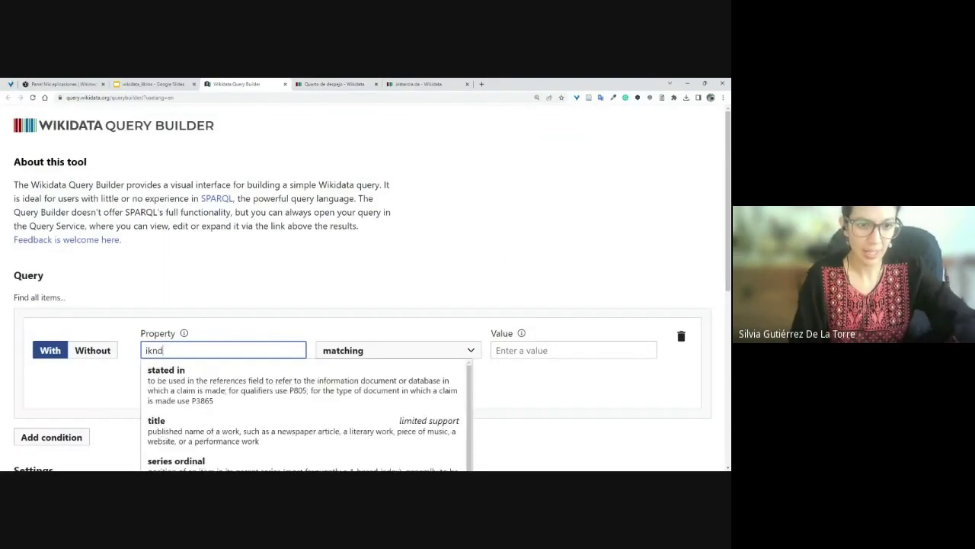
type("dy")
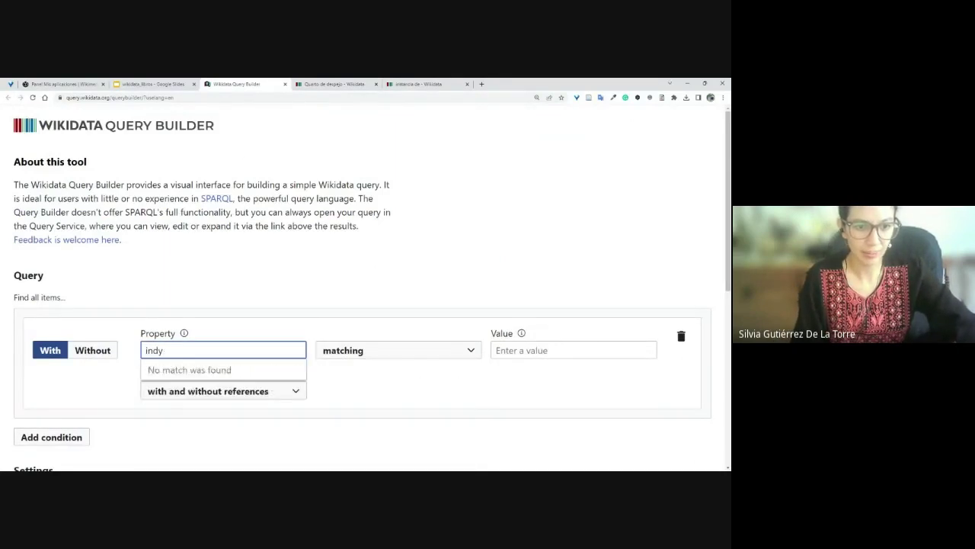
key("BackSpace")
key("BackSpace")
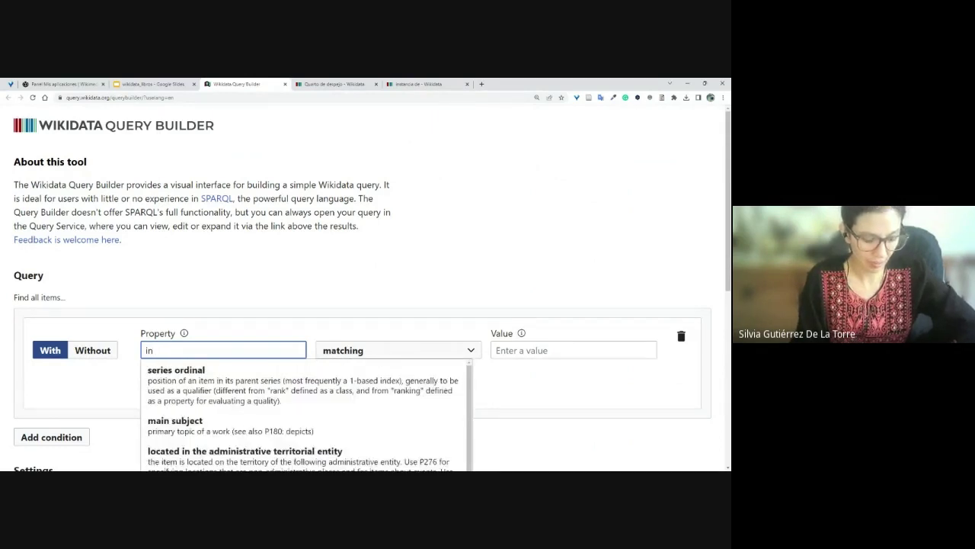
type("stancia de")
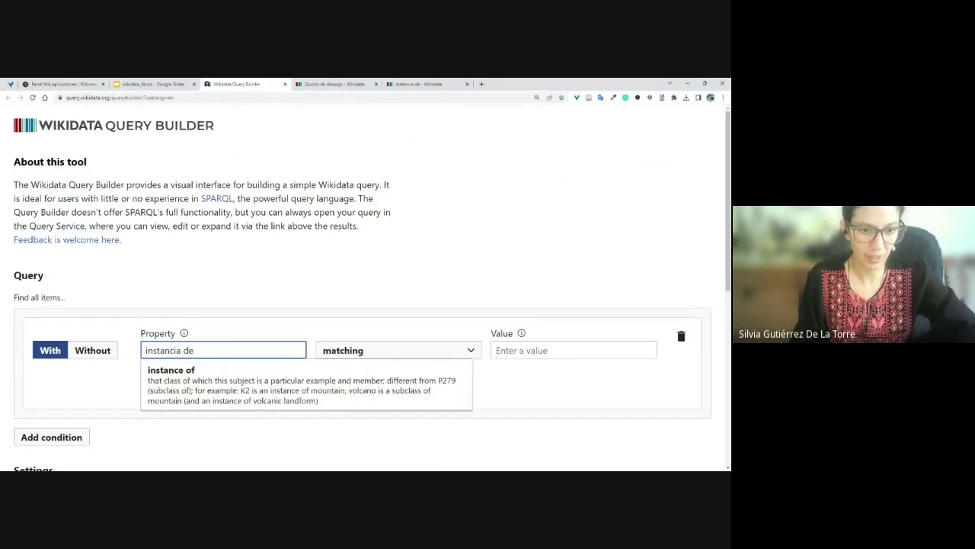
key("Return")
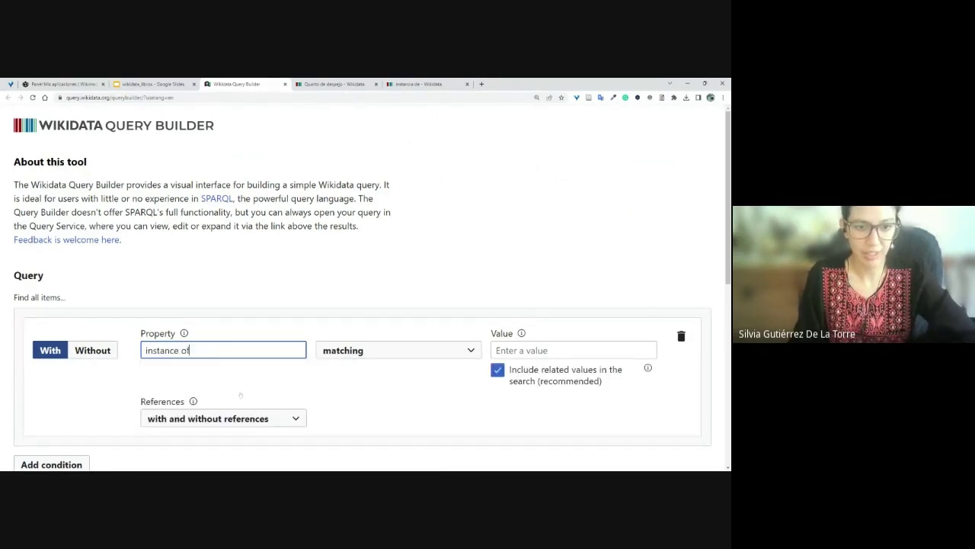
Step: Look up the item's instancia de value, obra literaria, and set the first condition's value to literary work
left_click(573, 350)
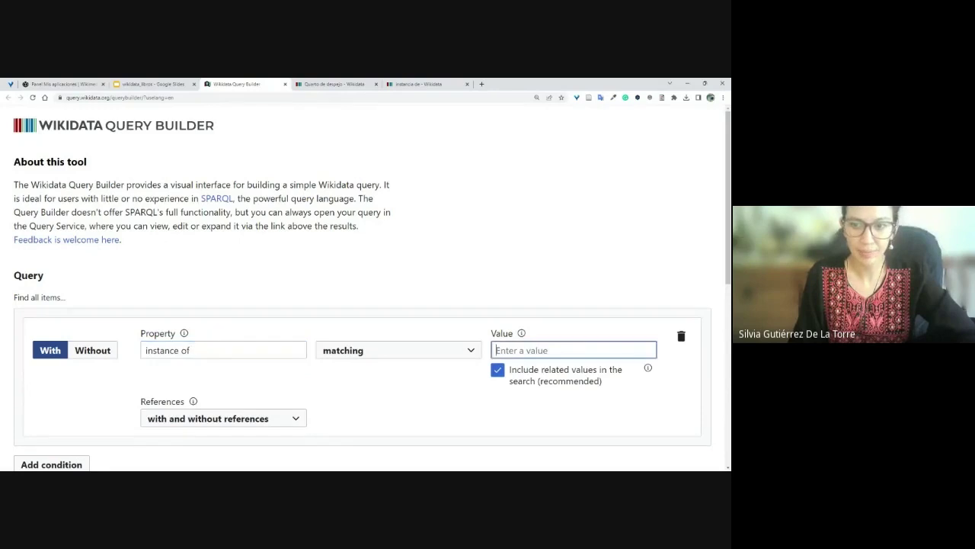
left_click(358, 84)
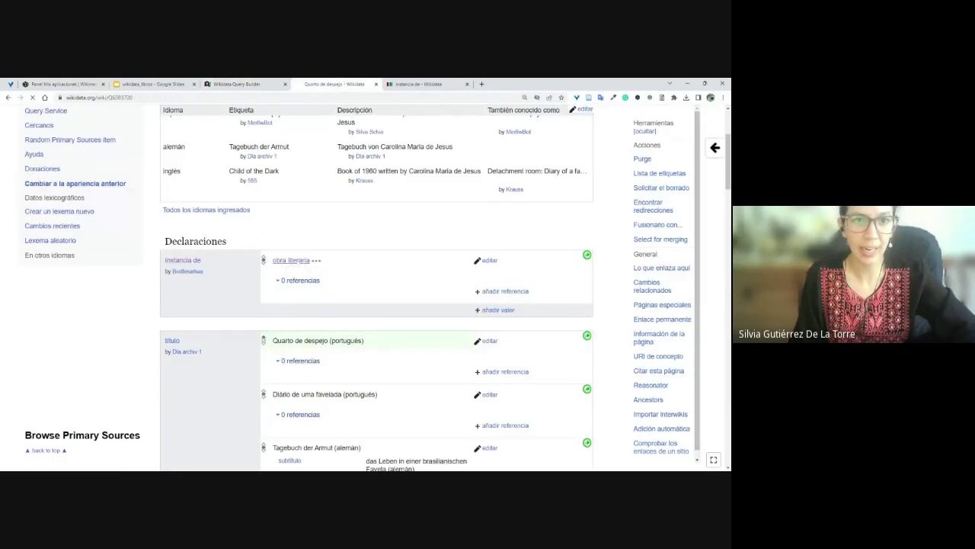
left_click(236, 84)
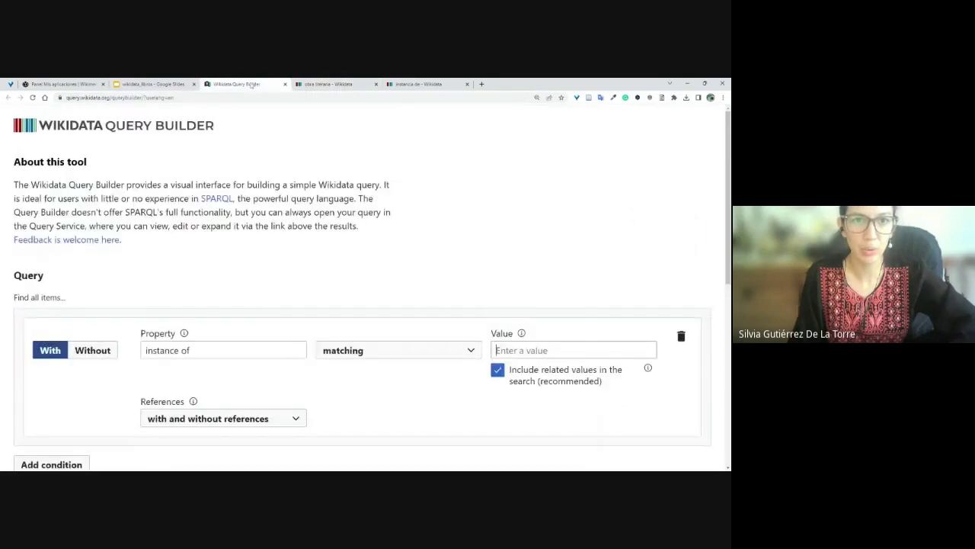
left_click(153, 84)
left_click(236, 83)
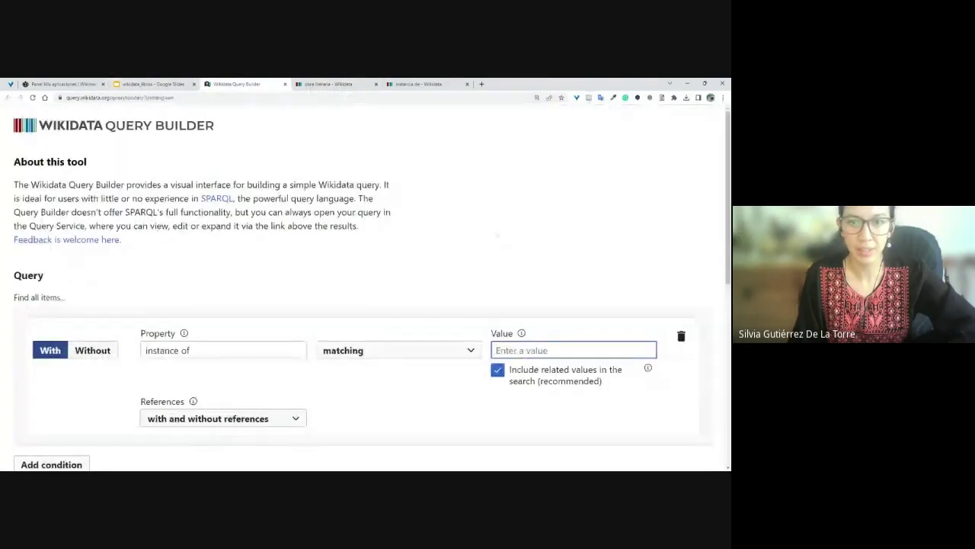
key("ctrl+Tab")
key("ctrl+shift+Tab")
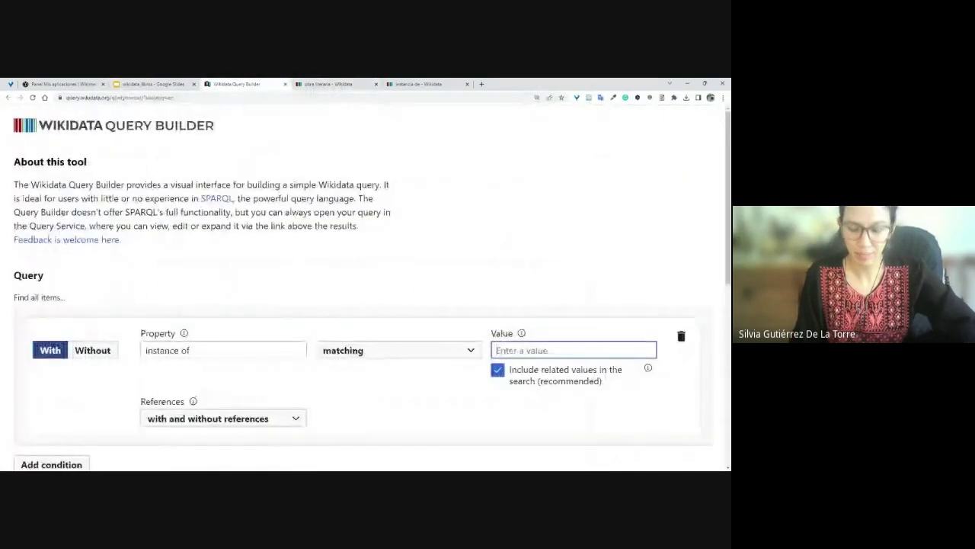
type("obra literar")
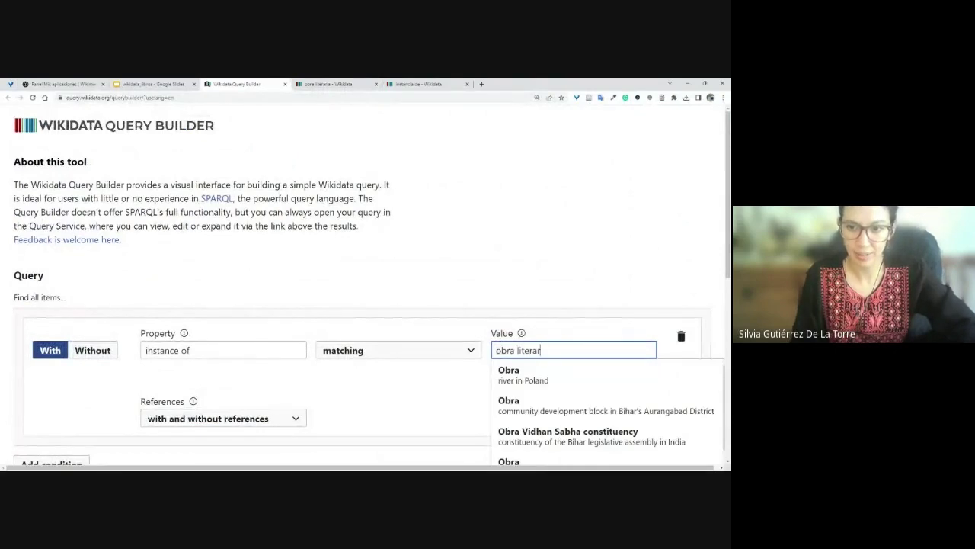
key("Down")
key("Return")
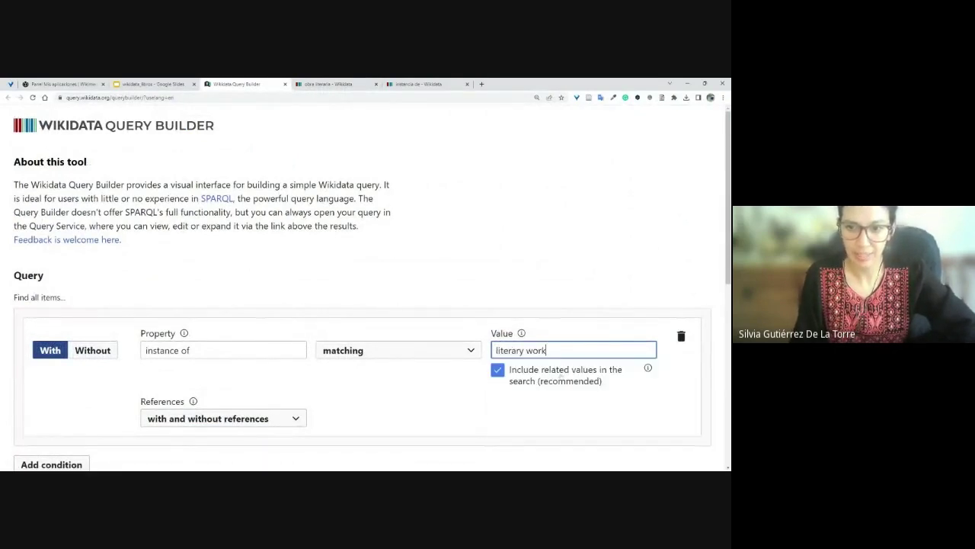
Step: Add a second condition to the query, joined to the first with and
scroll(378, 286, "down", 3)
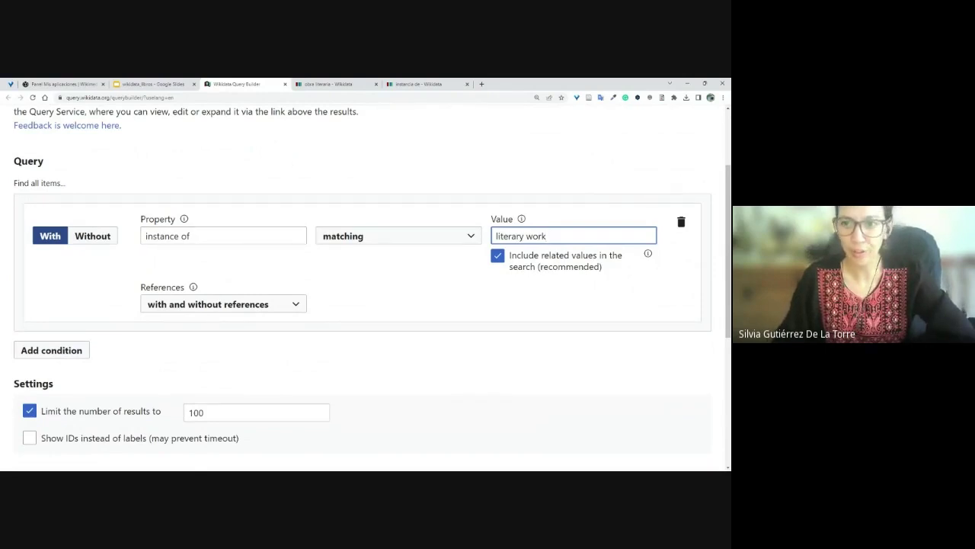
left_click(43, 347)
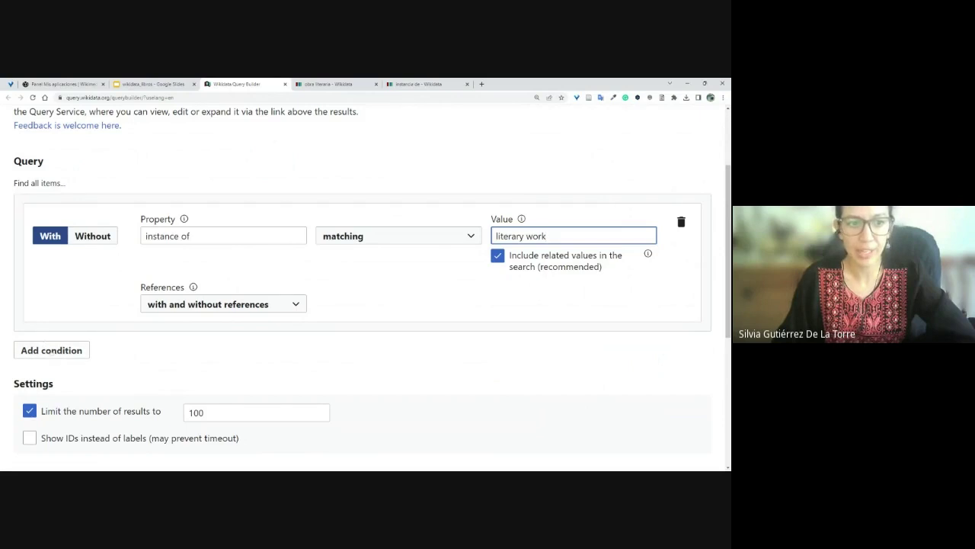
scroll(221, 352, "down", 2)
left_click(220, 334)
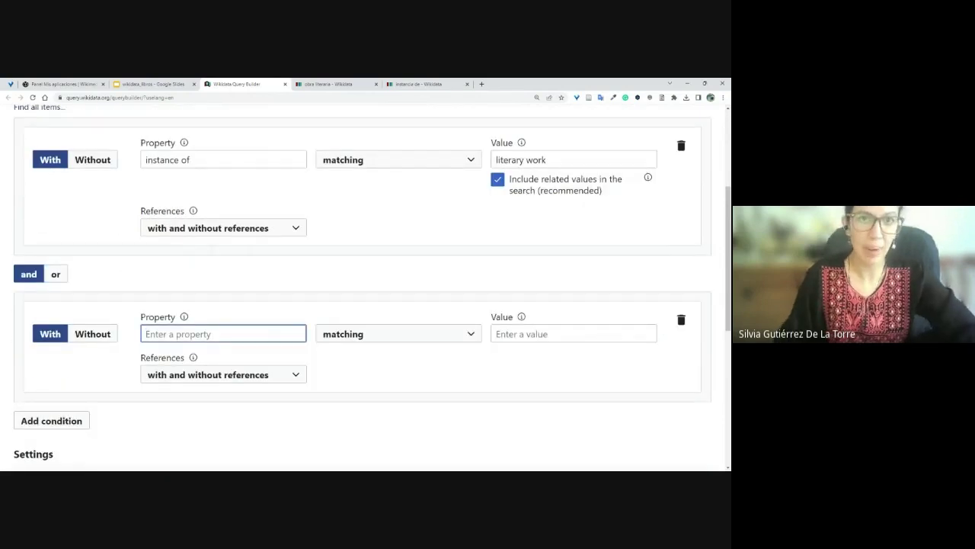
Step: Look up the país de origen property from the Quarto de despejo item and use P495 to set the second condition's property to country of origin
left_click(345, 85)
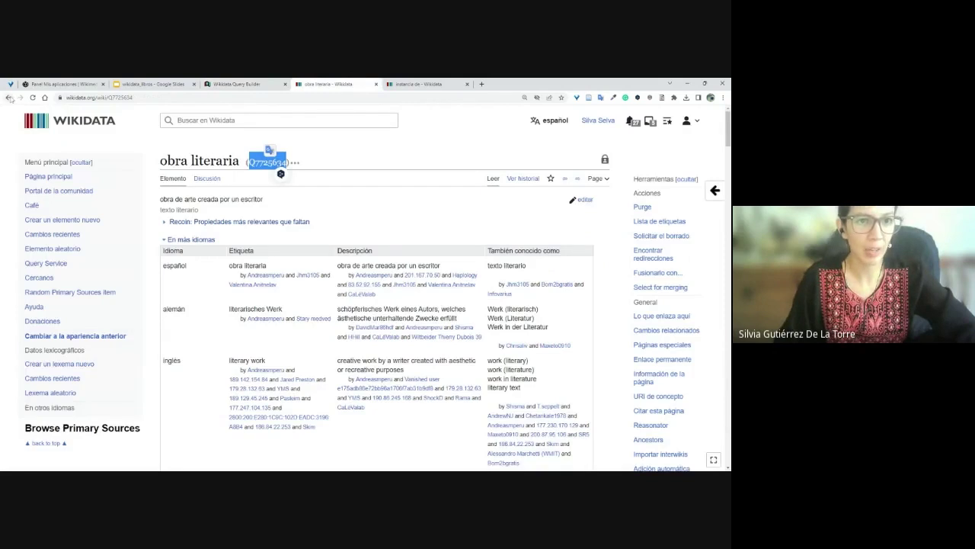
left_click(8, 98)
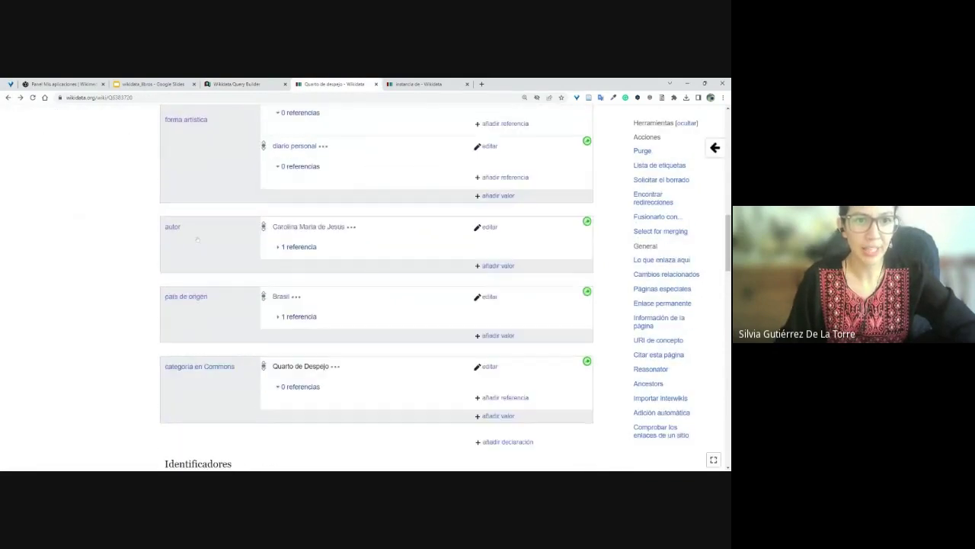
left_click(186, 297)
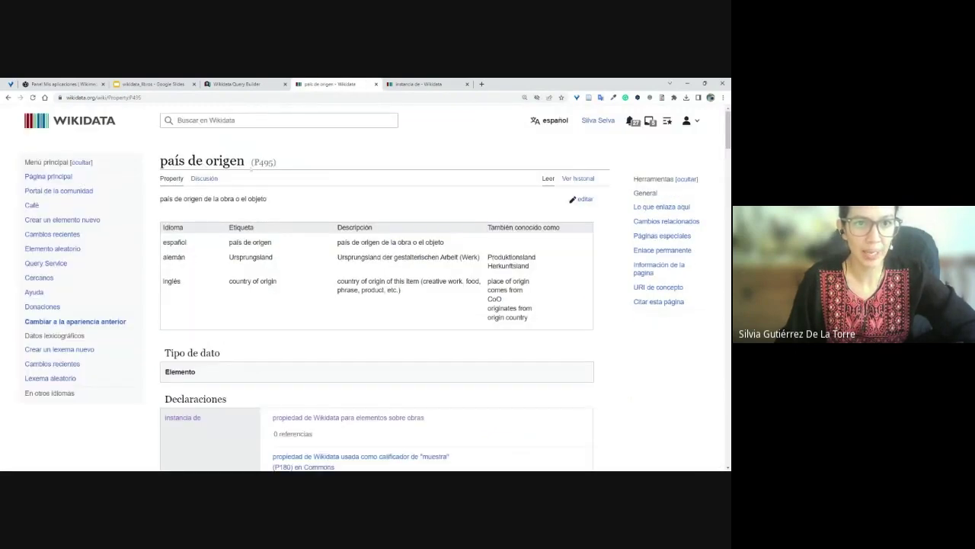
left_click(261, 87)
type("P495")
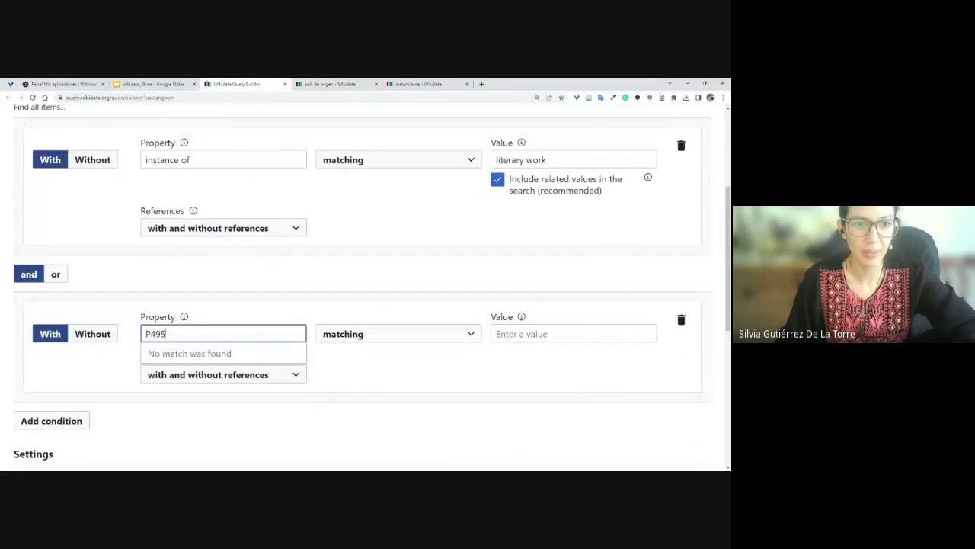
key("Return")
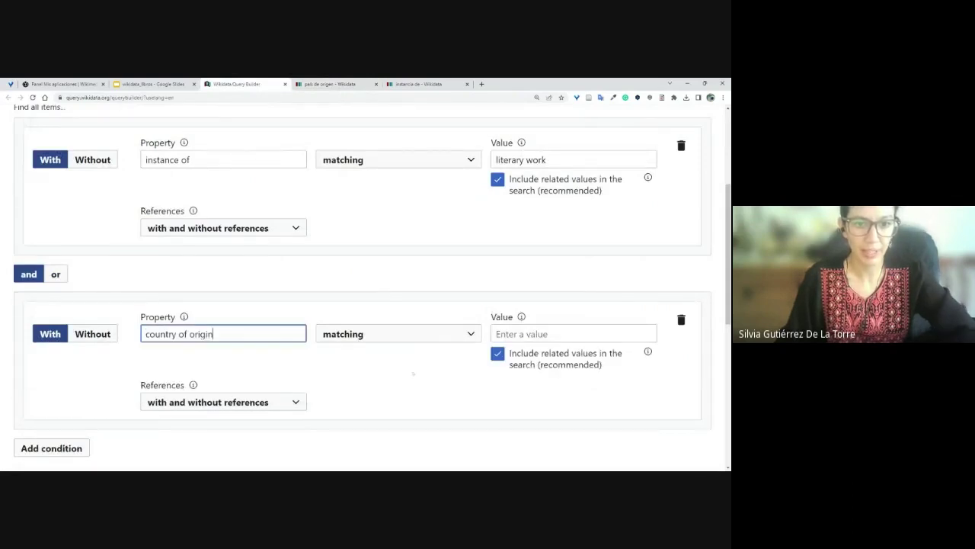
Step: Open the Brasil item from the país de origen statement, close the instancia de tab, and select the item's identifier Q155
left_click(533, 333)
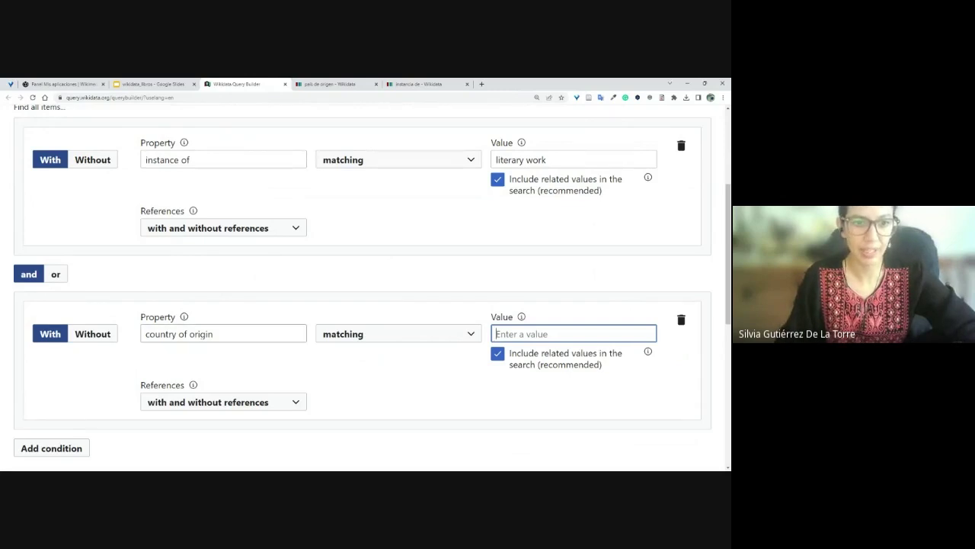
left_click(322, 82)
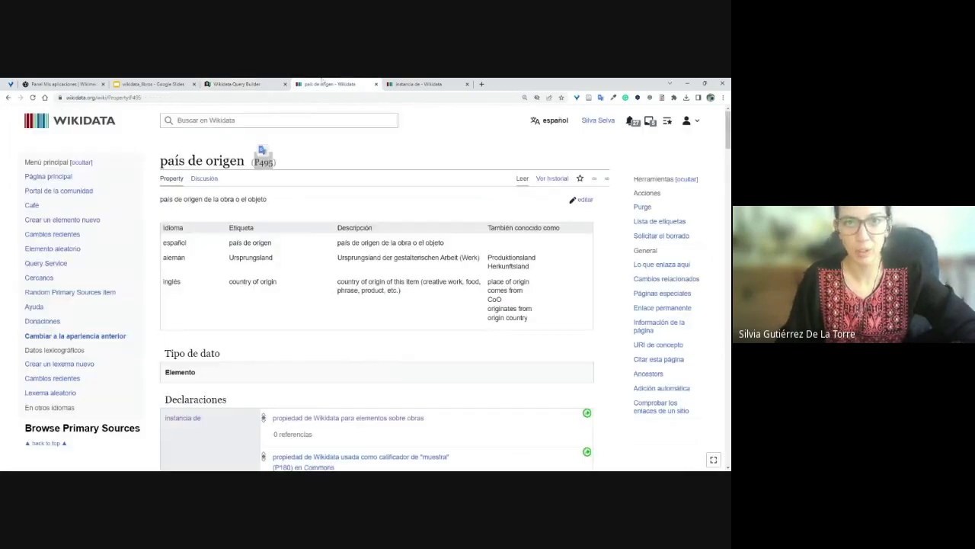
left_click(7, 98)
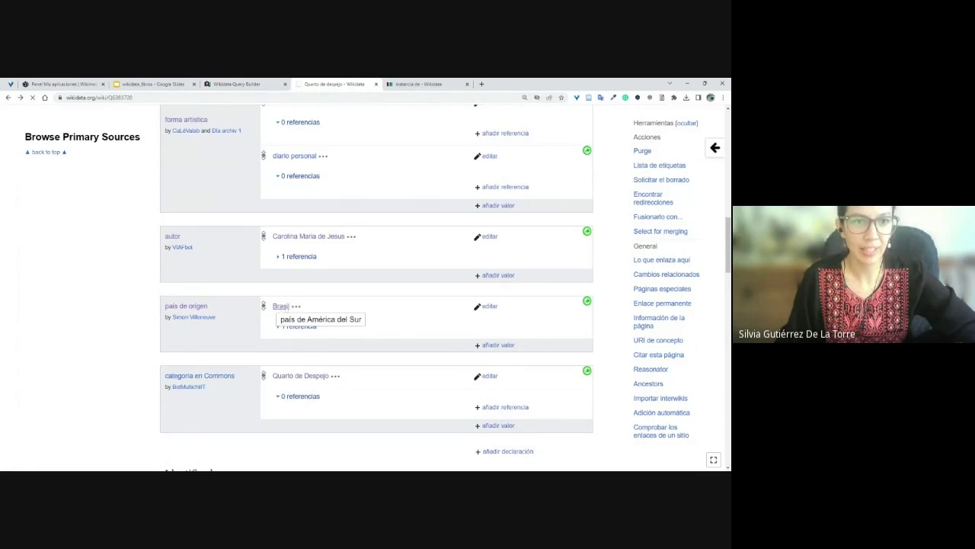
left_click(467, 84)
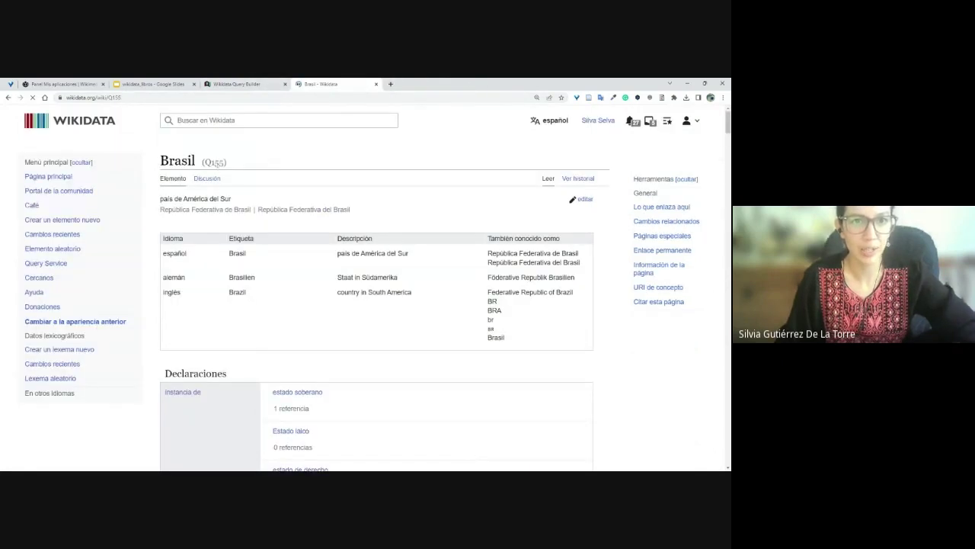
double_click(214, 162)
key("ctrl+shift+Tab")
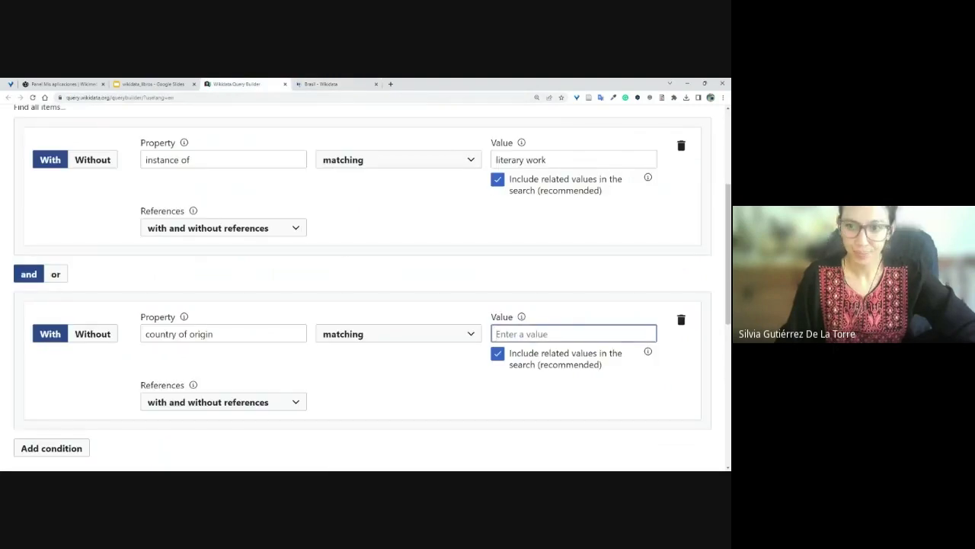
Step: Set the second condition's value to Brazil using the identifier Q155
type("1")
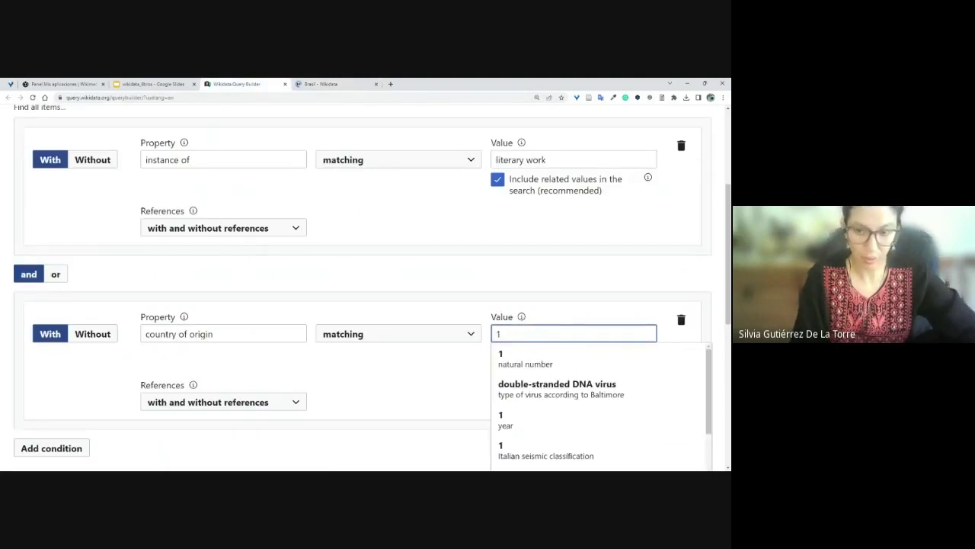
key("BackSpace")
type("q155")
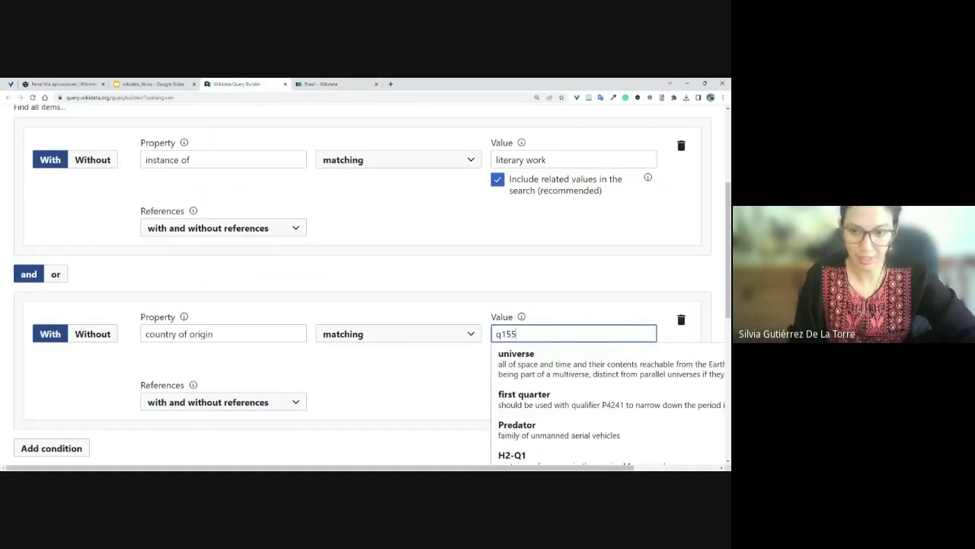
key("Down")
key("Return")
Step: Re-enter the second condition's value by searching for "Brasil" and choosing Brazil, the country in South America
key("ctrl+a")
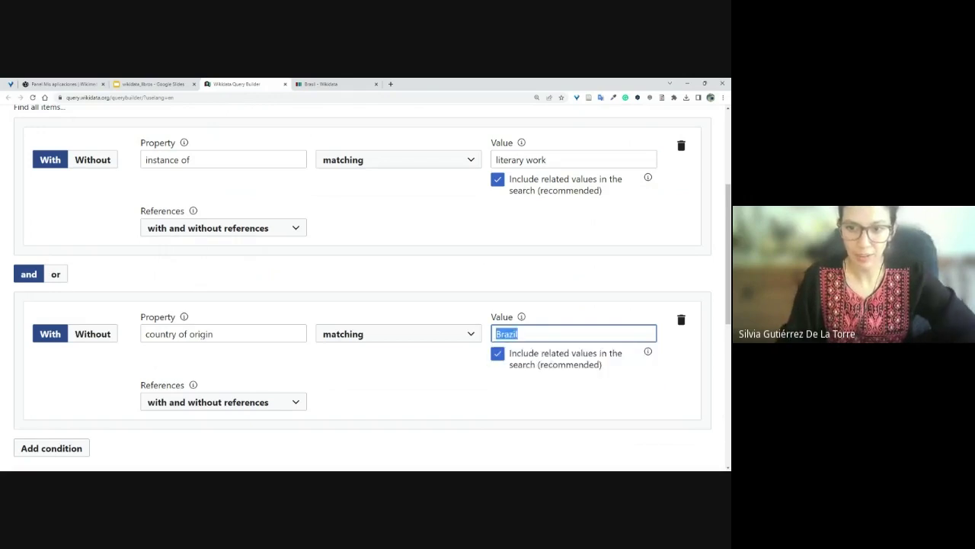
type("Brasil")
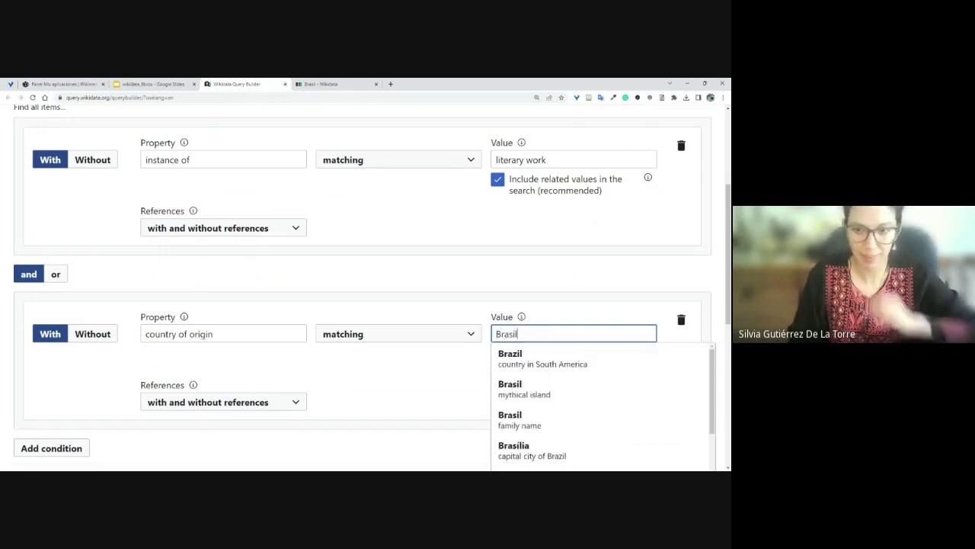
left_click(563, 368)
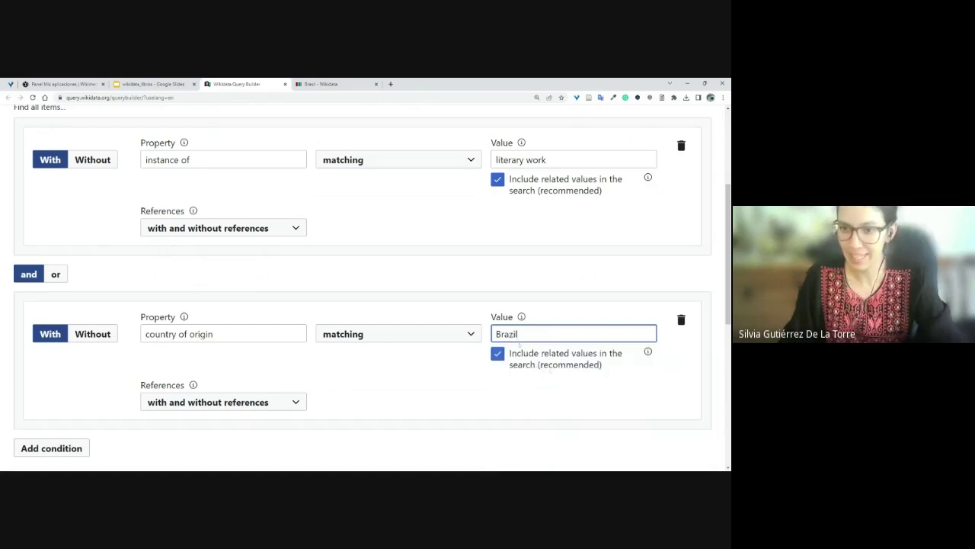
Step: Run the query for literary works with country of origin Brazil and look over the results list
scroll(142, 371, "down", 3)
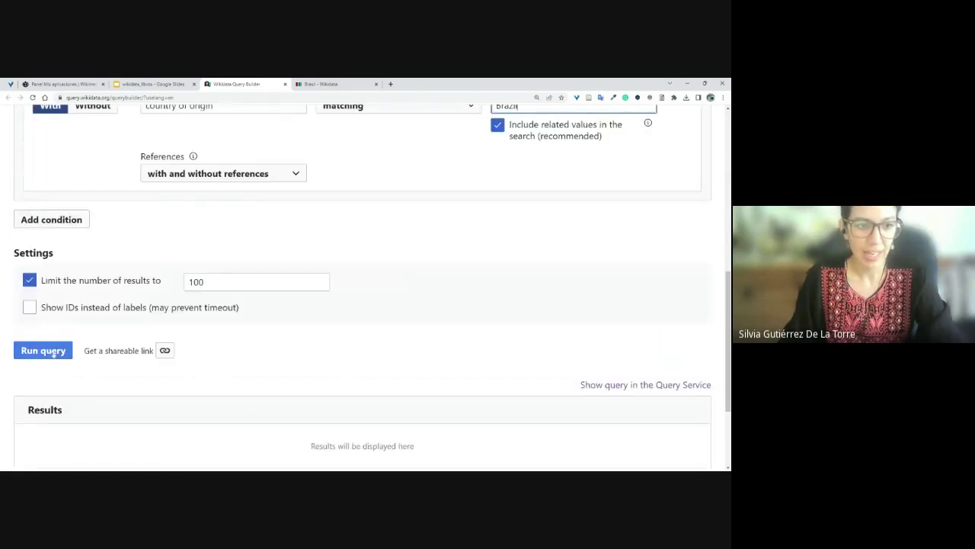
left_click(44, 350)
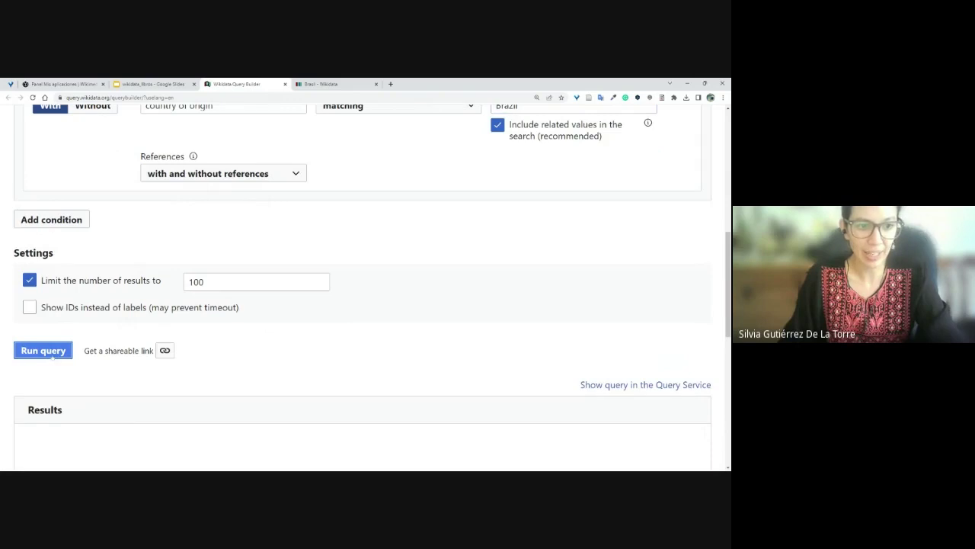
scroll(365, 347, "down", 1)
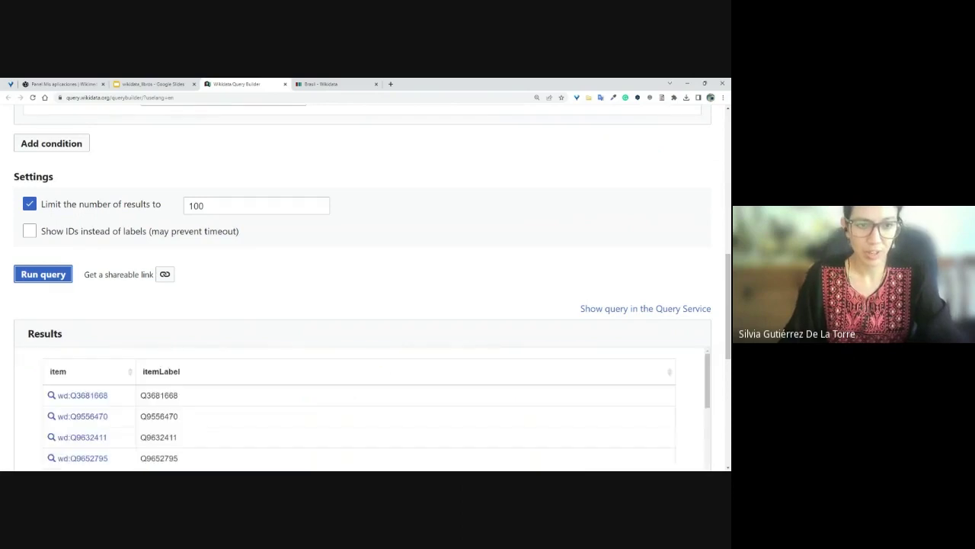
scroll(387, 333, "down", 5)
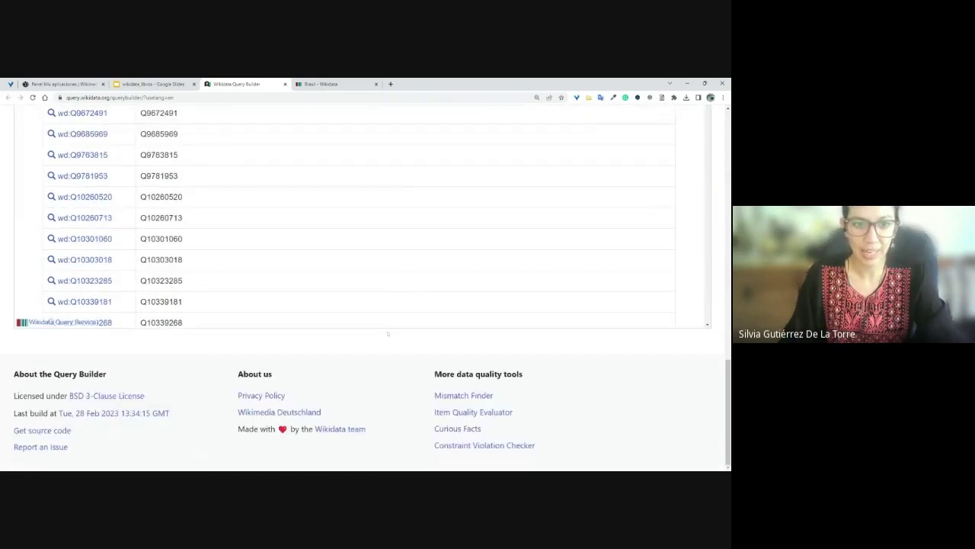
scroll(387, 333, "up", 2)
scroll(387, 333, "up", 4)
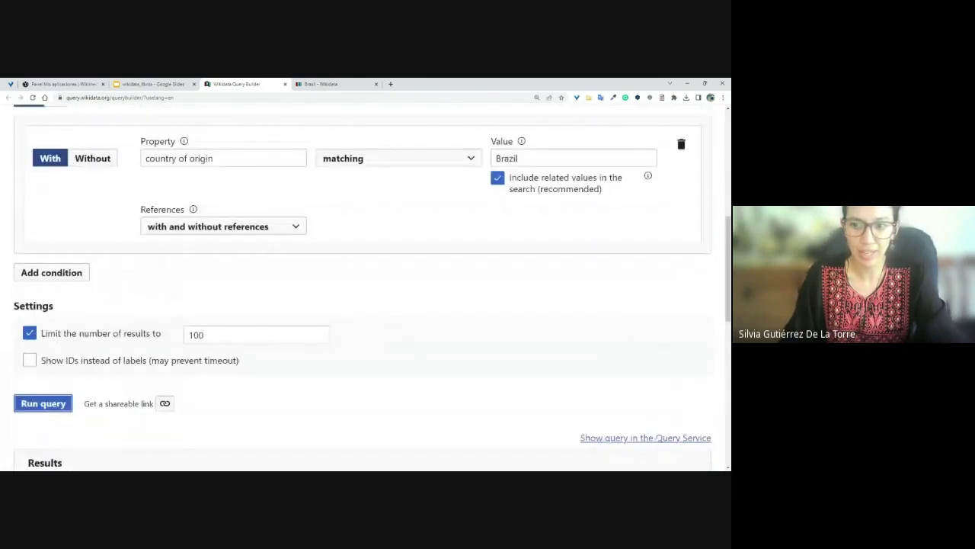
scroll(537, 347, "down", 2)
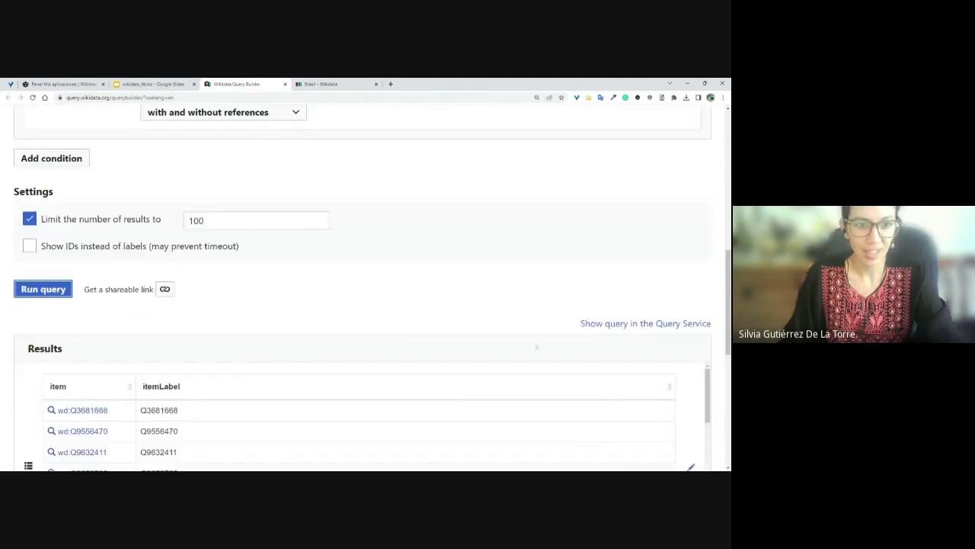
Step: Show the query in the Wikidata Query Service, checking the first result's label and the Brazil condition in the Query Builder while it loads
left_click(630, 325)
left_click(237, 84)
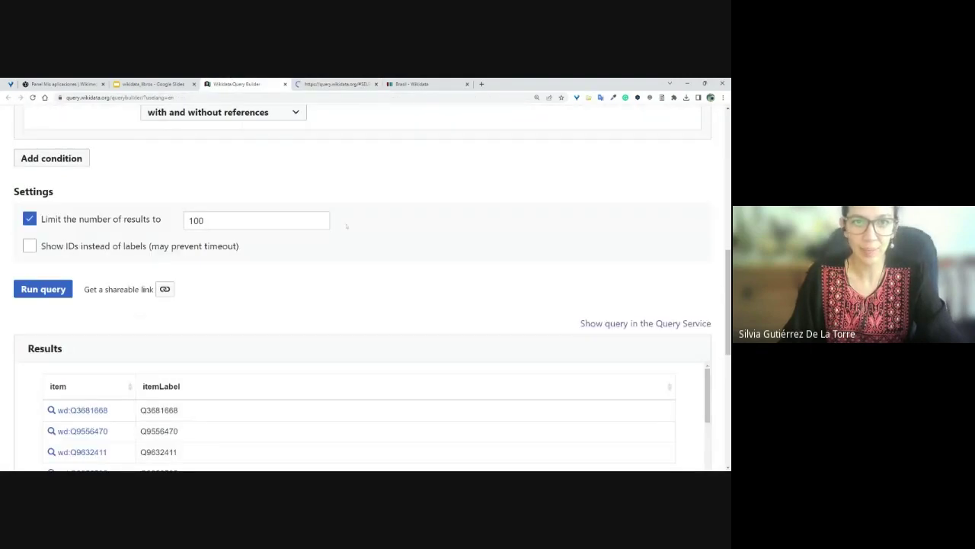
double_click(158, 411)
scroll(377, 246, "up", 5)
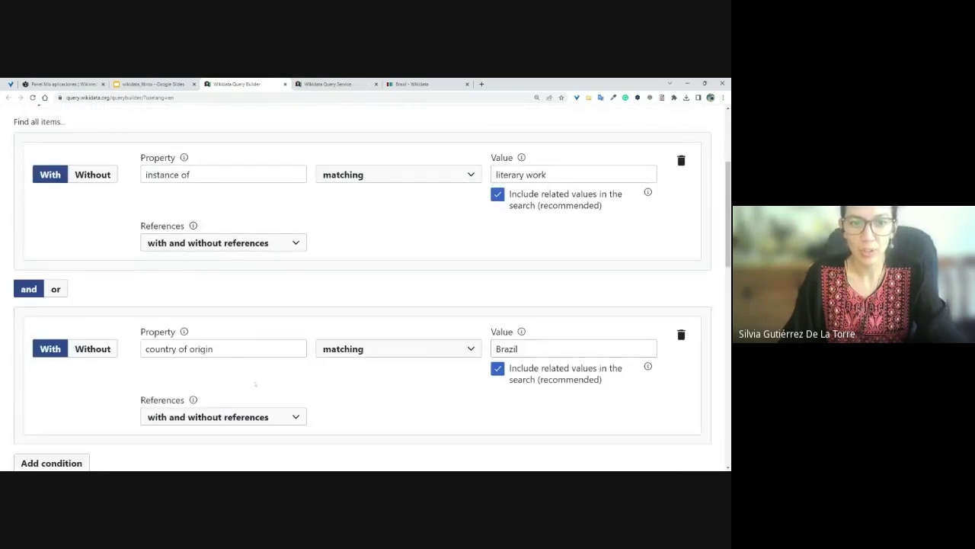
left_click(507, 348)
left_click(328, 84)
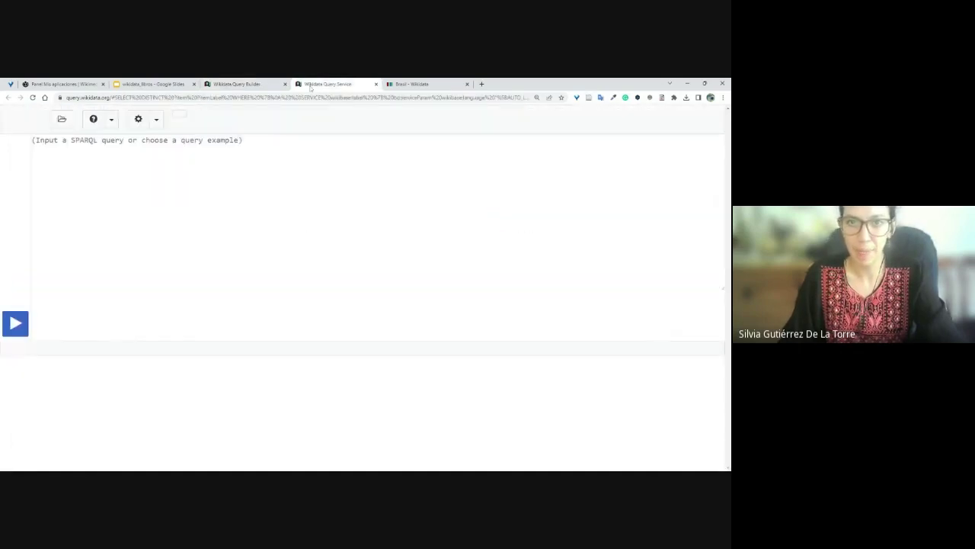
left_click(237, 84)
scroll(155, 383, "down", 5)
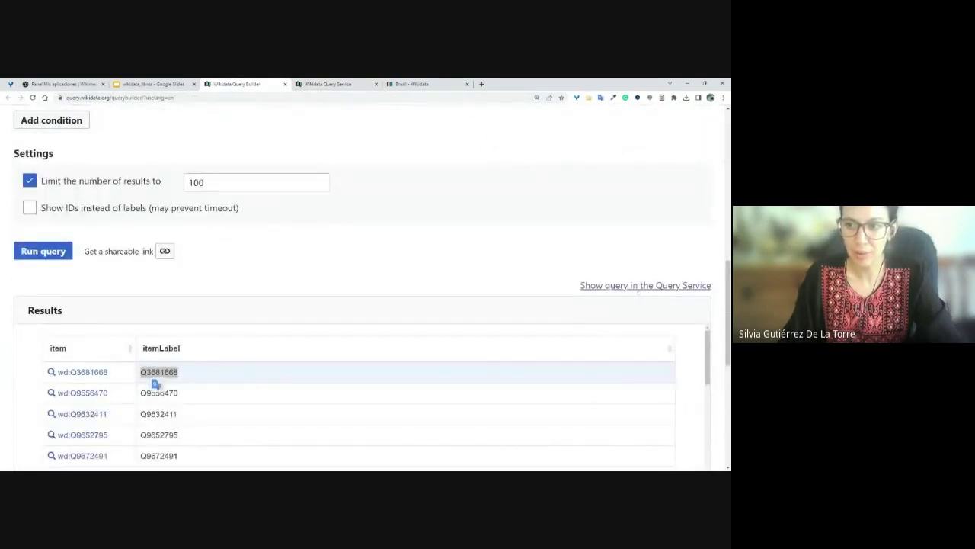
left_click(324, 84)
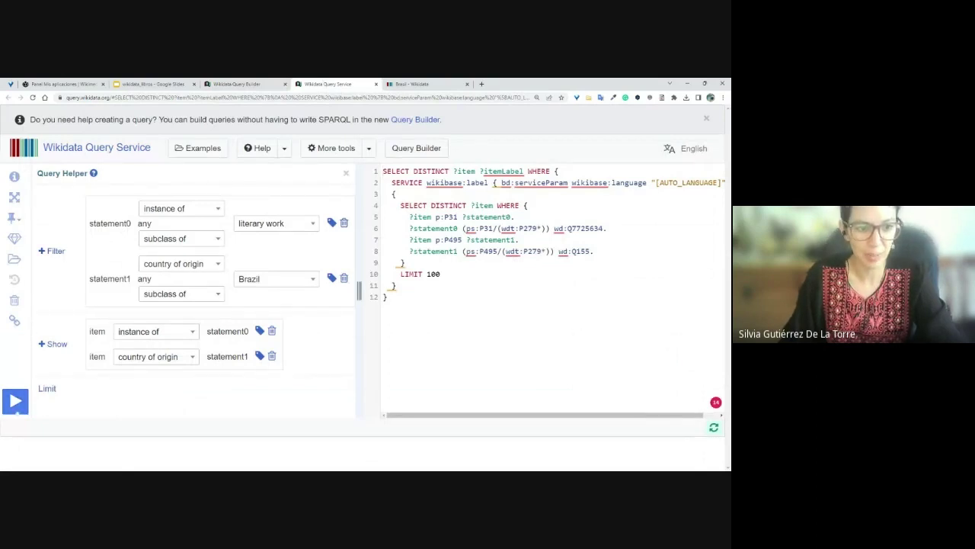
Step: Run the SPARQL query in the Query Service and look through the item labels in the results table
left_click(15, 401)
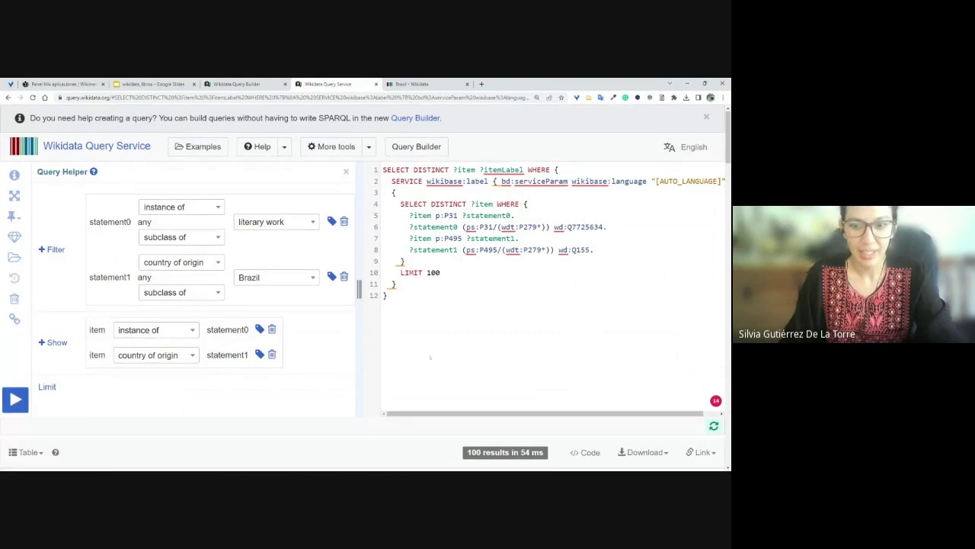
scroll(178, 381, "down", 4)
scroll(178, 381, "down", 4)
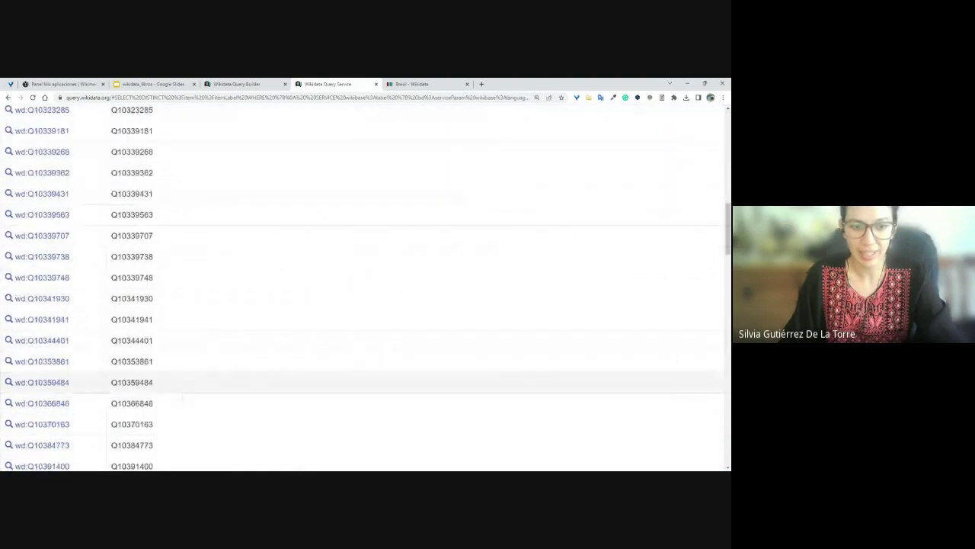
scroll(178, 381, "up", 10)
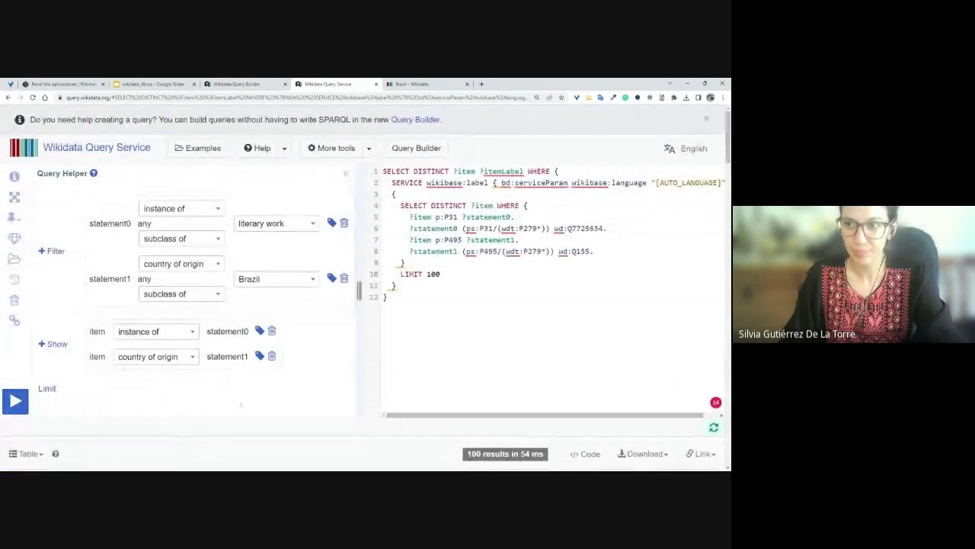
Step: Change the Query Service's interface language to español and rerun the query
left_click(689, 147)
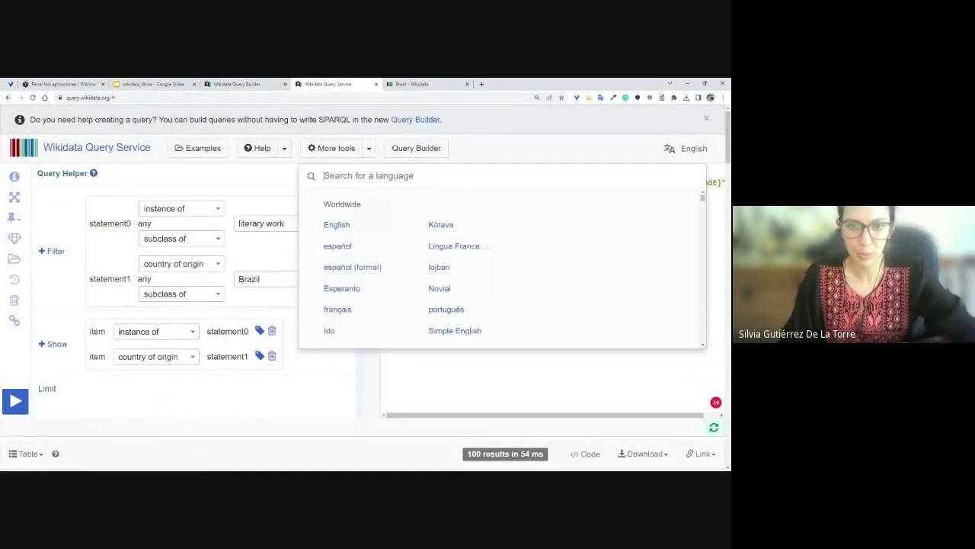
type("español")
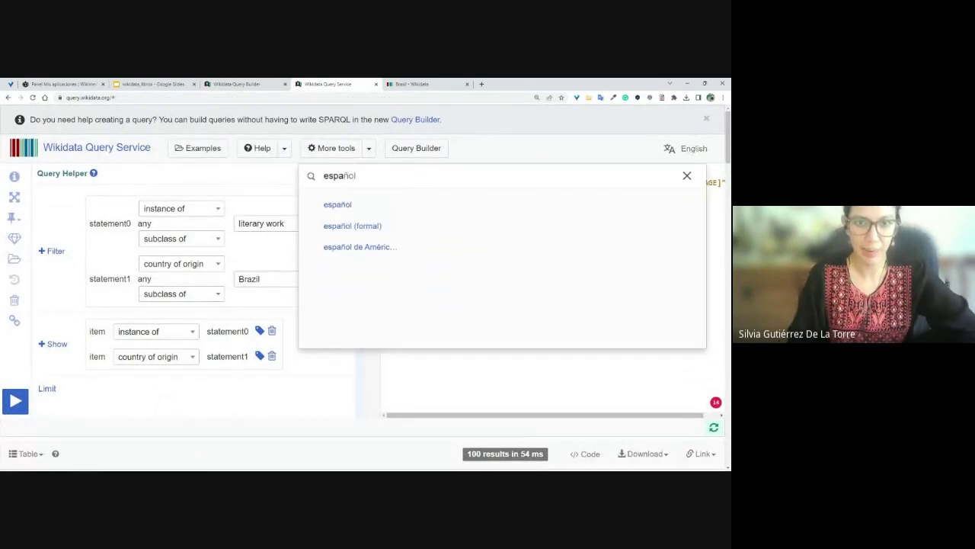
key("Return")
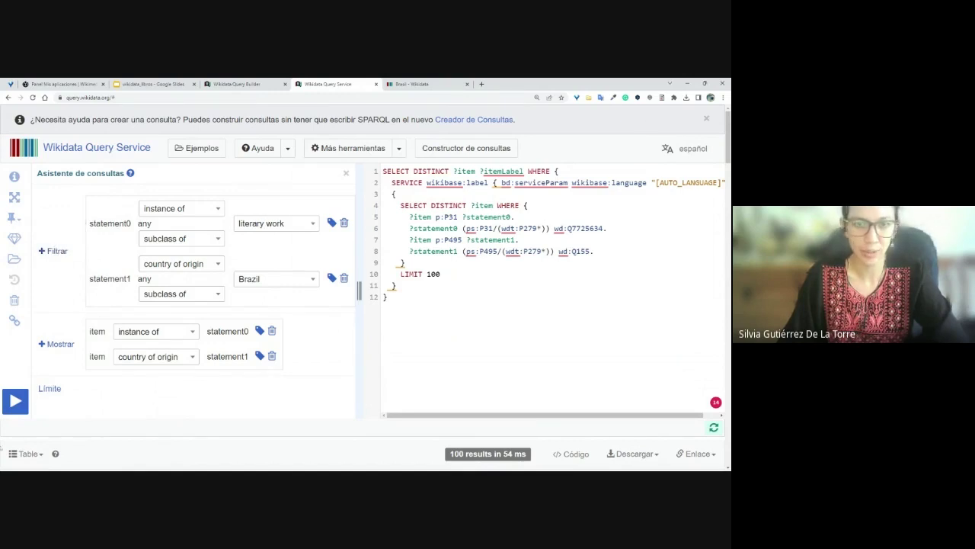
left_click(15, 401)
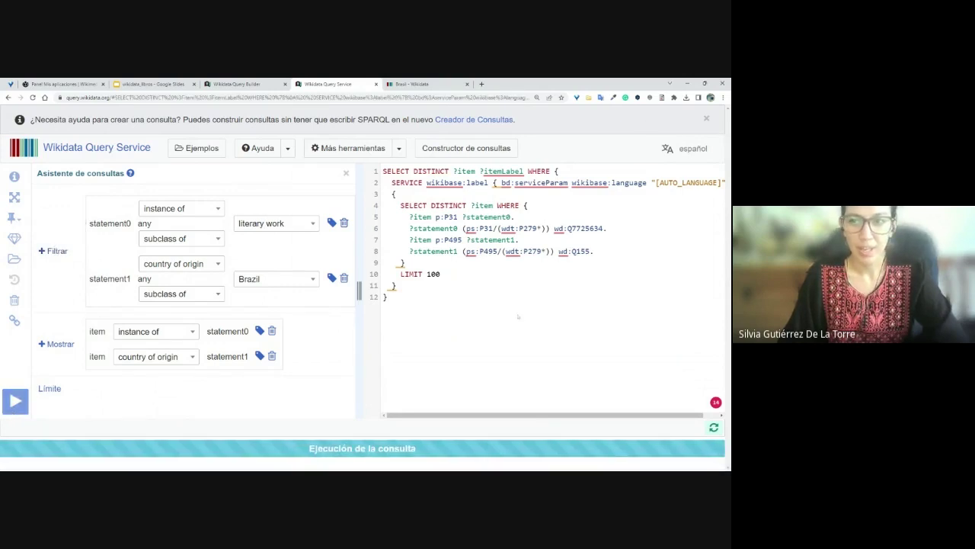
Step: Find the Descobertas result, open its item Q104304462 separately, and review its labels and statements
scroll(453, 279, "down", 10)
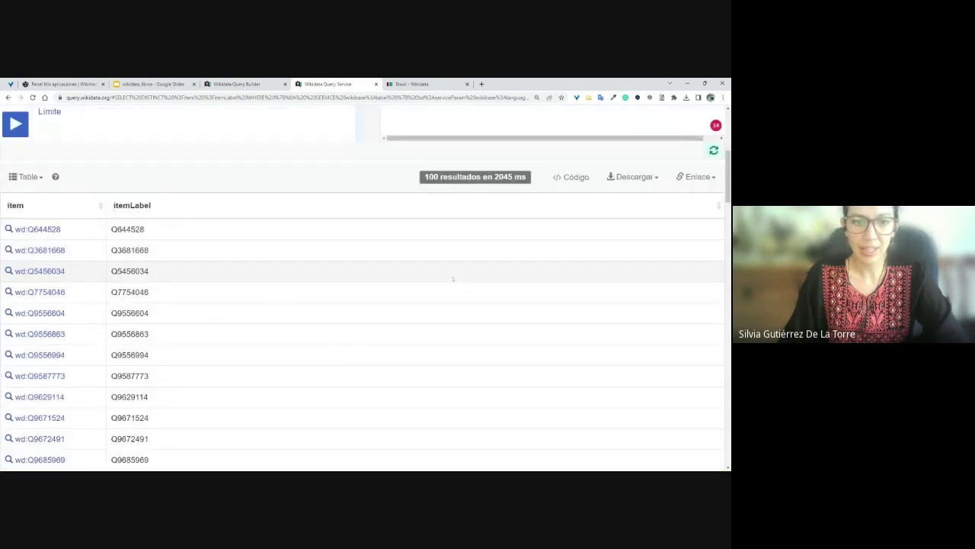
scroll(452, 278, "down", 10)
scroll(453, 278, "up", 3)
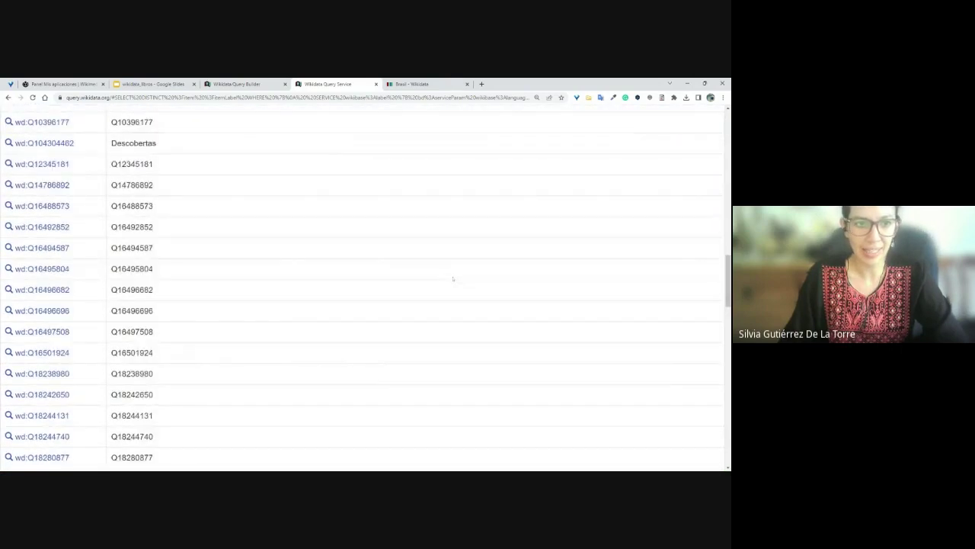
scroll(189, 291, "up", 2)
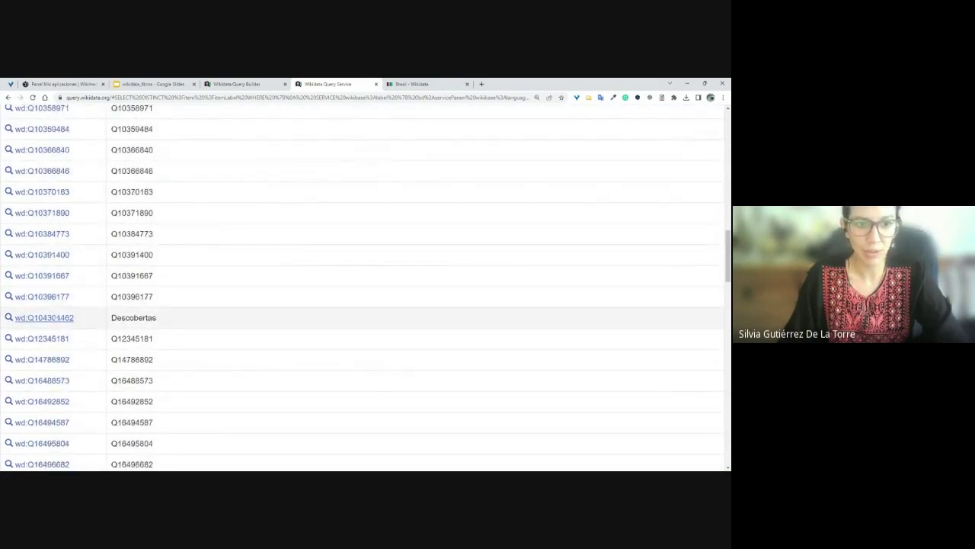
left_click(74, 318, "ctrl")
left_click(402, 83)
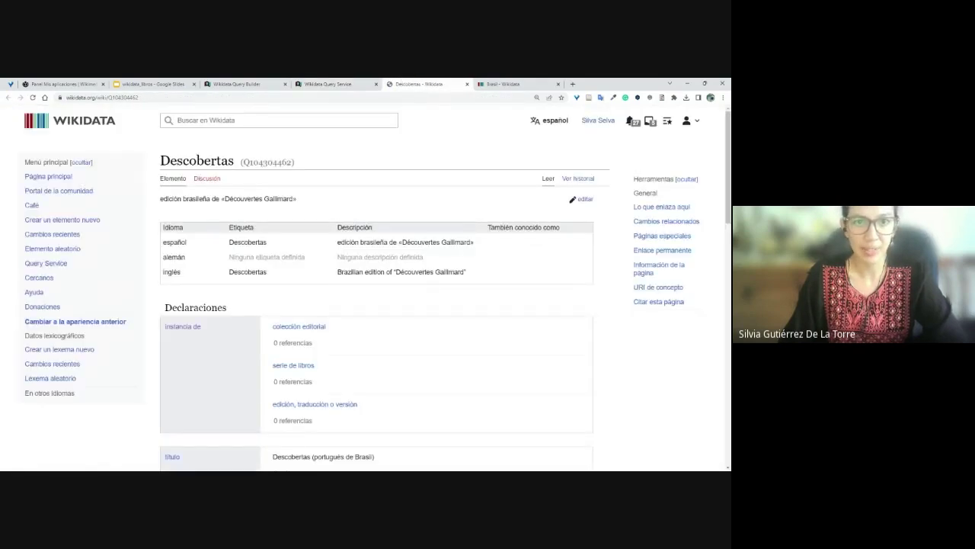
left_click_drag(169, 162, 282, 163)
scroll(326, 356, "down", 15)
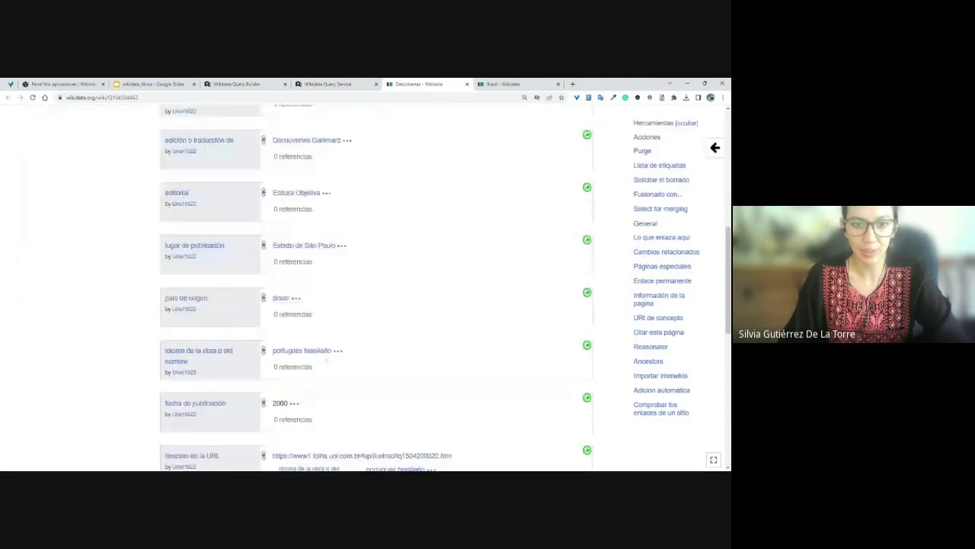
scroll(326, 356, "up", 15)
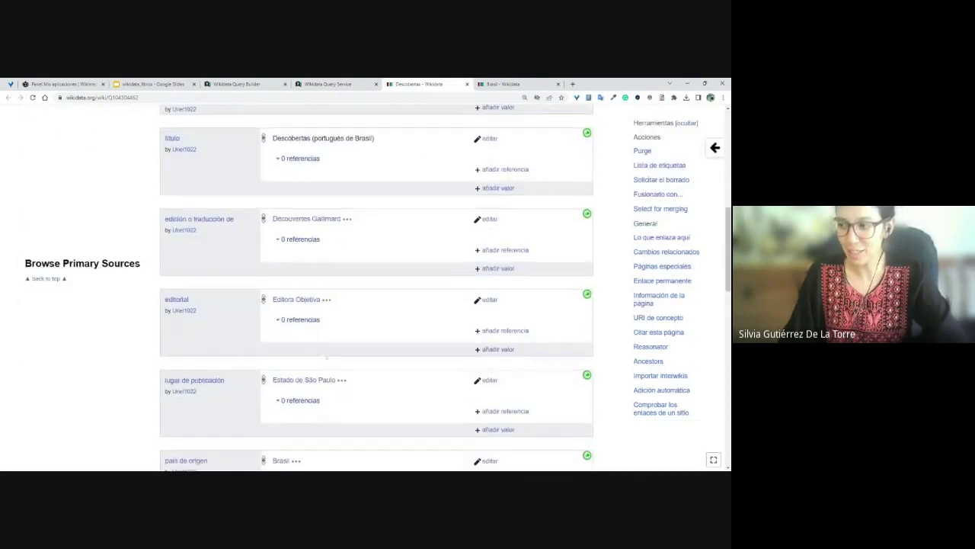
Step: Return to the Query Service results and select the first row's item label, Q644528
key("ctrl+shift+Tab")
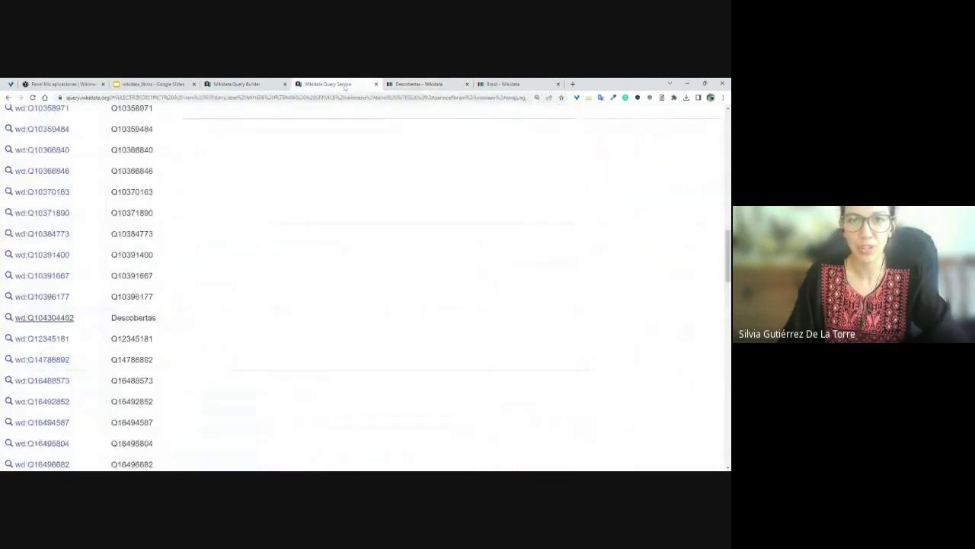
scroll(429, 231, "up", 20)
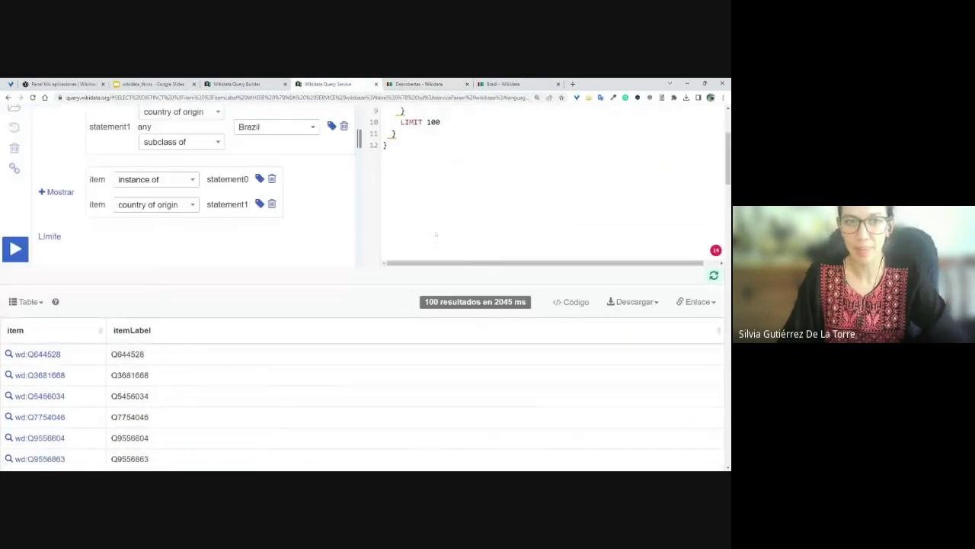
scroll(429, 231, "down", 4)
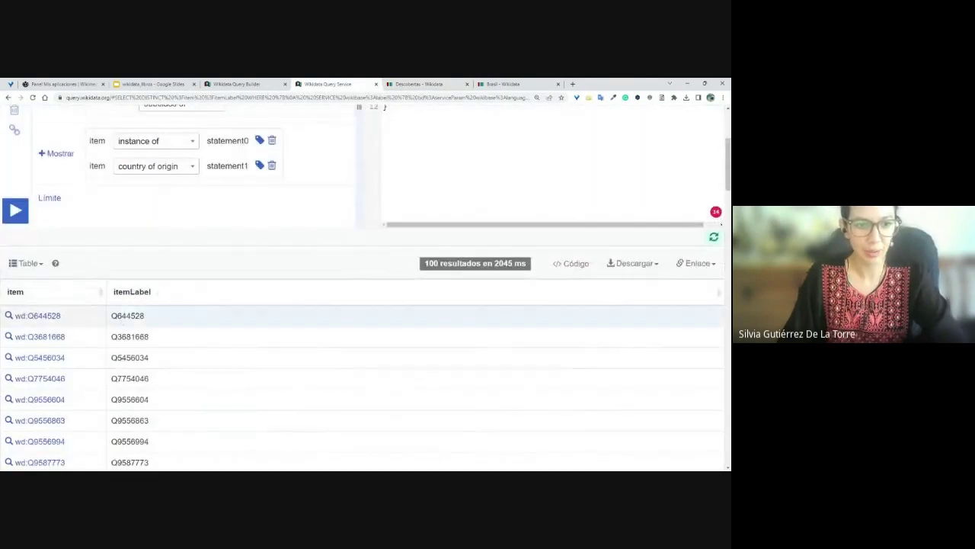
double_click(127, 316)
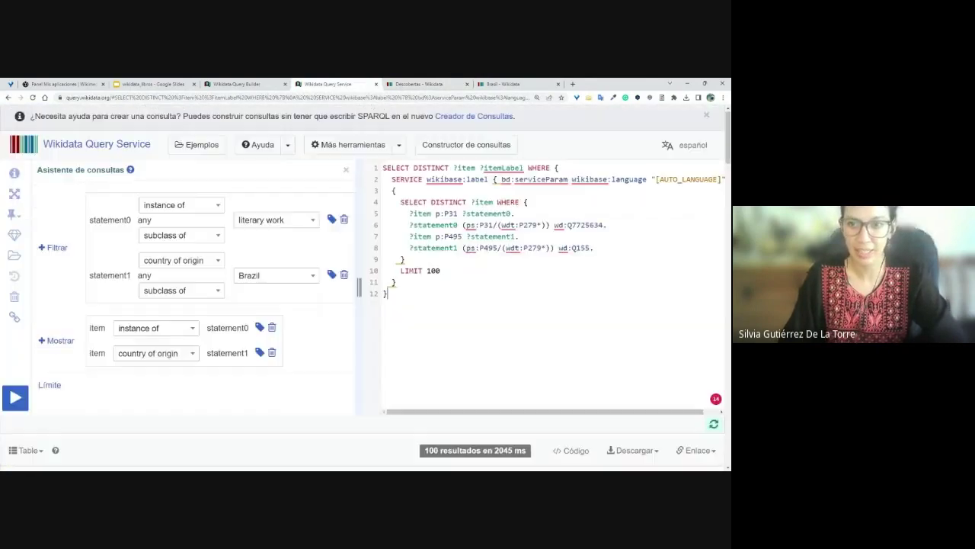
Step: Examine the query's label service line and select its [AUTO_LANGUAGE] value
scroll(138, 327, "up", 3)
scroll(553, 294, "right", 2)
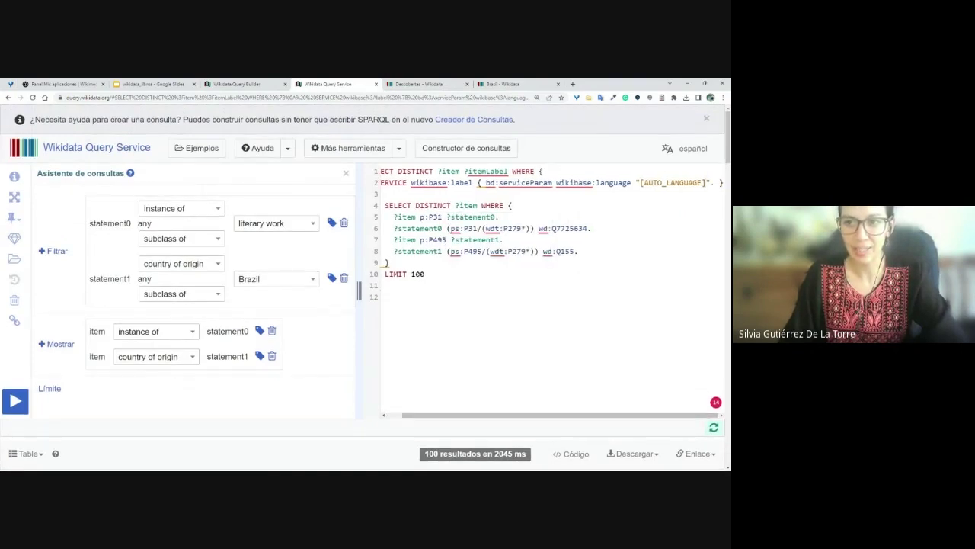
key("ctrl+z")
left_click(491, 183)
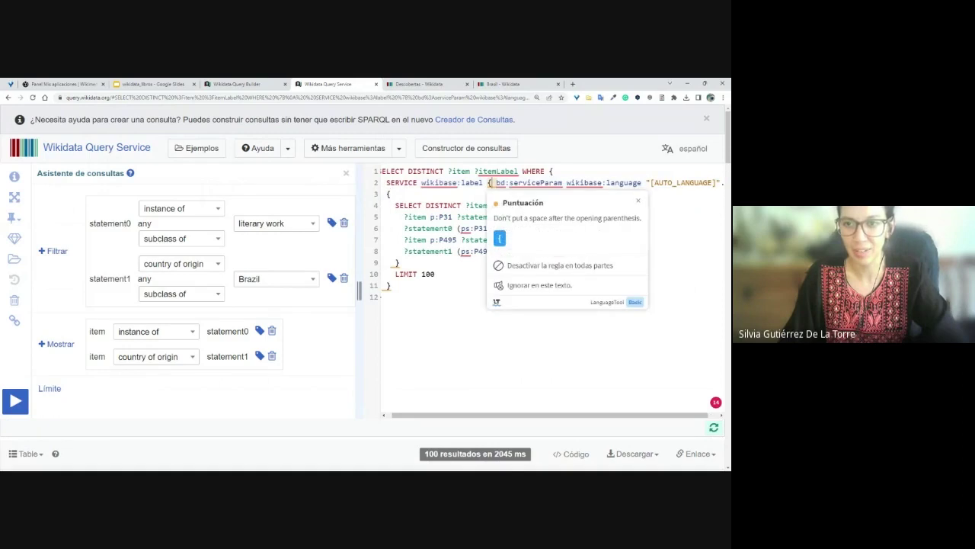
left_click_drag(650, 183, 717, 183)
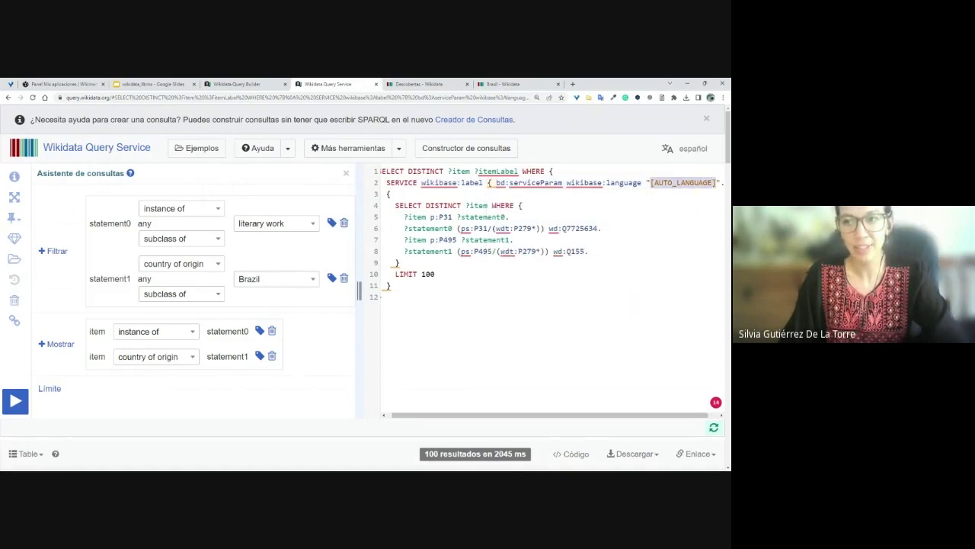
Step: Recheck the Descobertas item's labels, open the first result Q644528, and inspect its English label
left_click(409, 86)
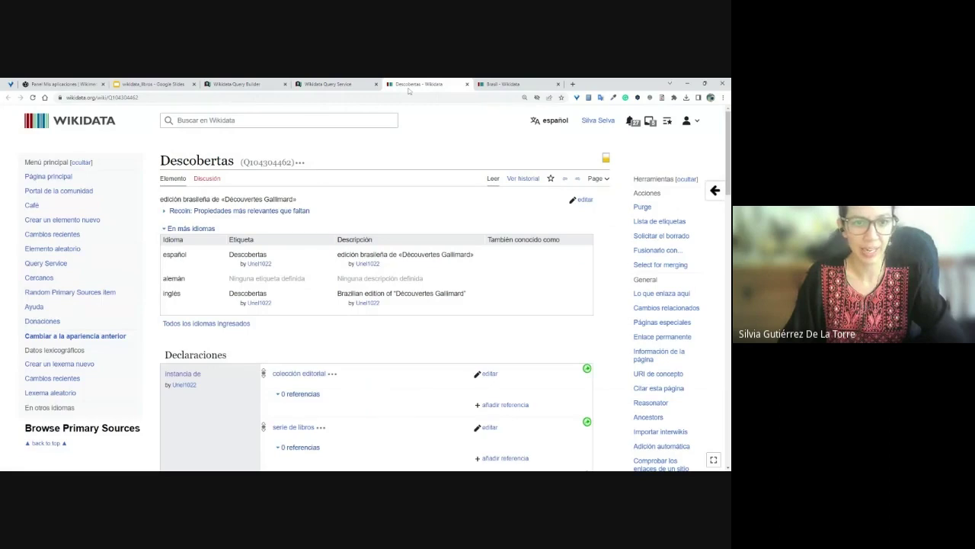
left_click(328, 84)
scroll(365, 304, "down", 5)
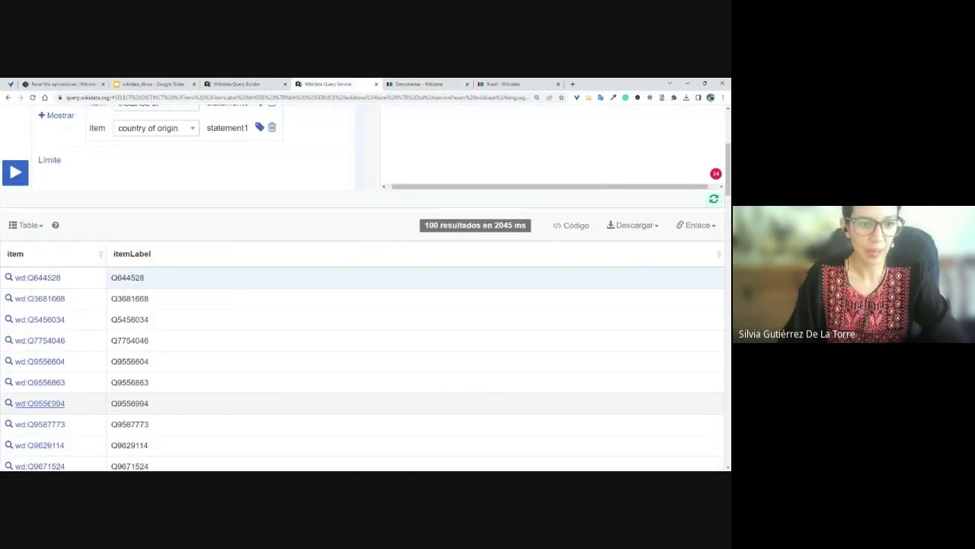
left_click(37, 278)
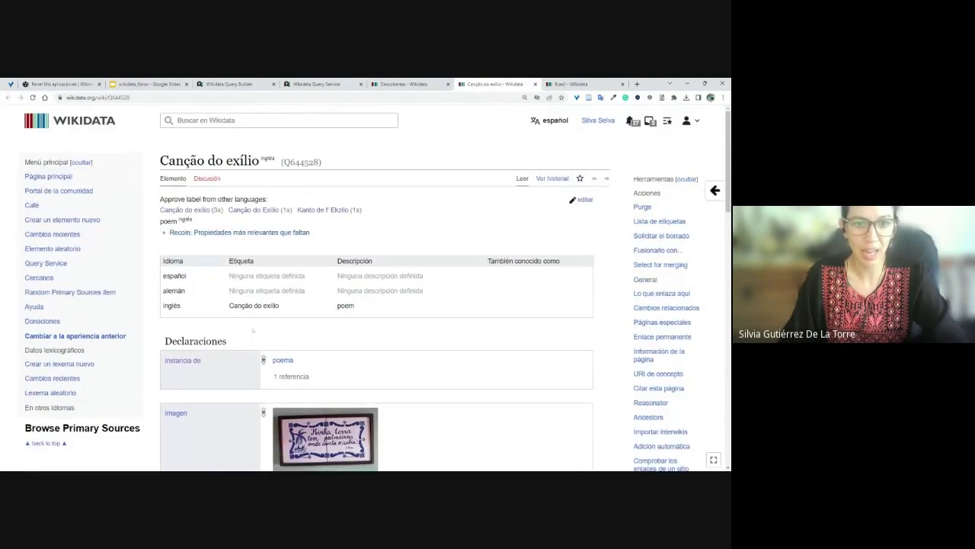
double_click(270, 305)
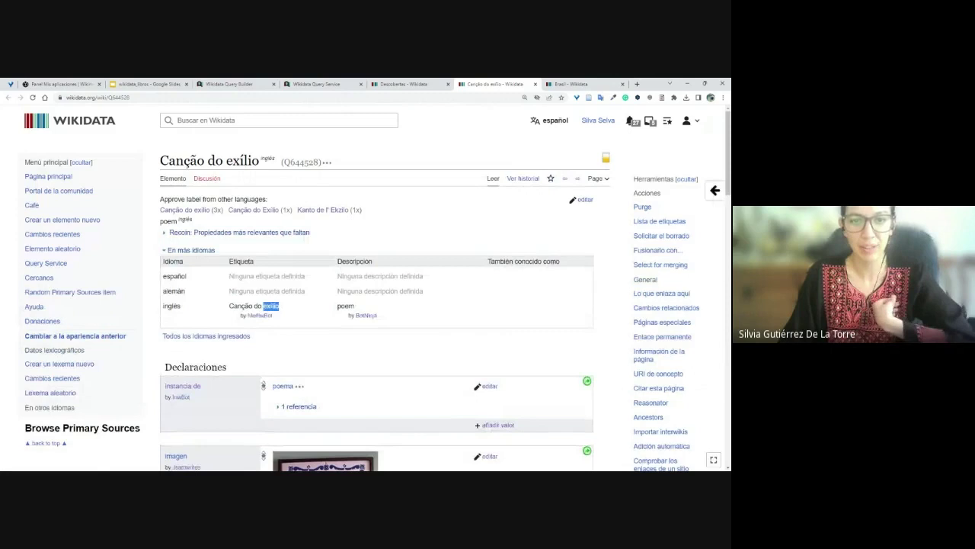
Step: Inspect the Spanish, German and English label and description entries of Canção do exílio, and recheck the query in the Query Service
triple_click(263, 309)
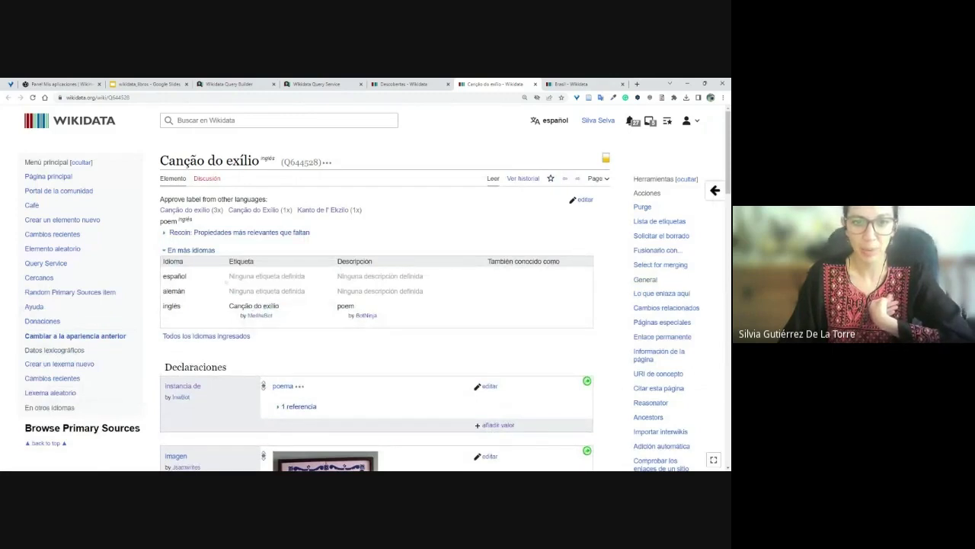
left_click_drag(229, 276, 270, 277)
left_click_drag(348, 291, 355, 291)
left_click(362, 302)
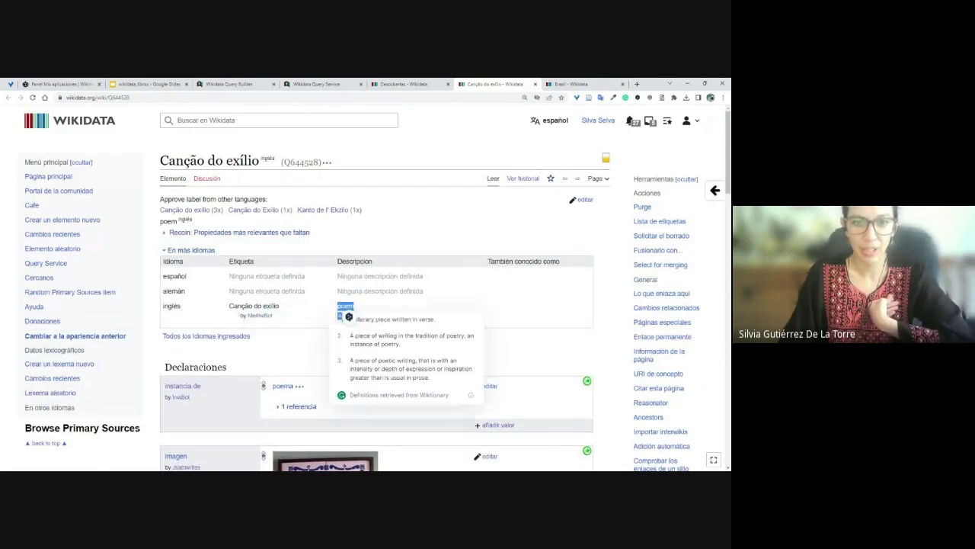
double_click(257, 305)
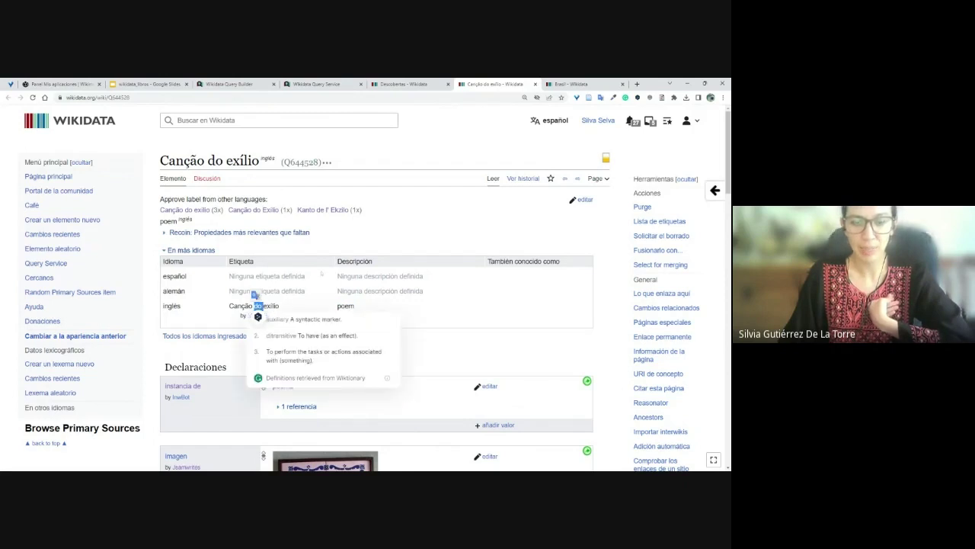
key("ctrl+shift+Tab")
left_click(307, 83)
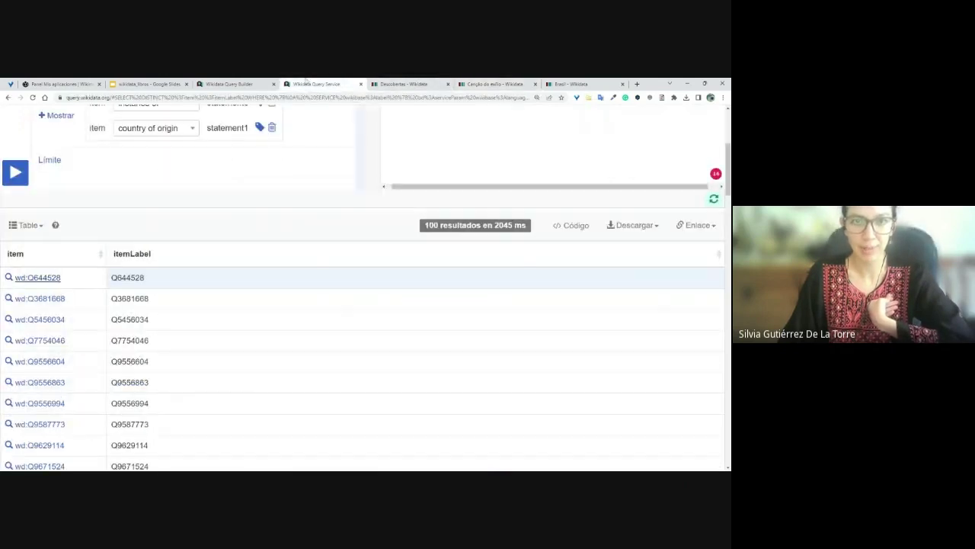
scroll(411, 180, "up", 5)
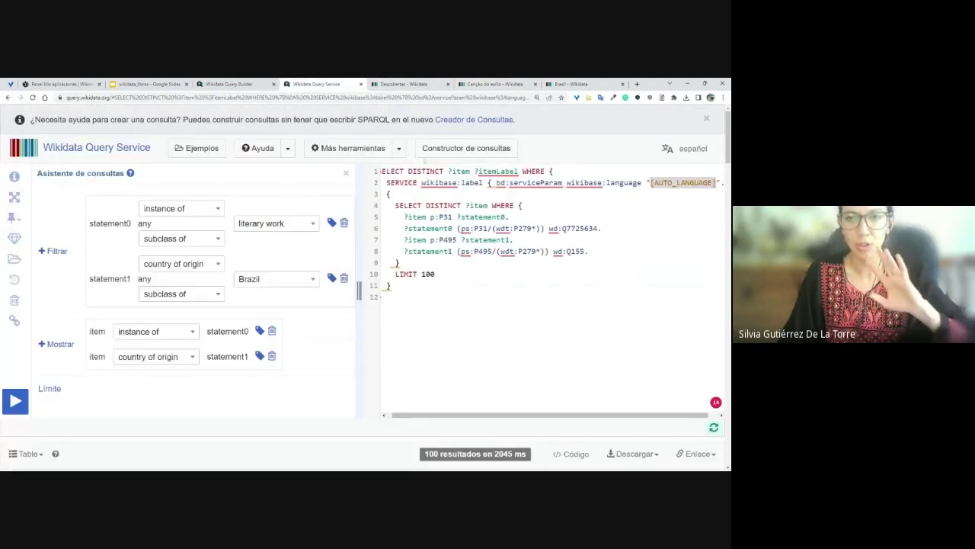
Step: In the Query Builder, change the country of origin value to Mexico, the country in North America, and run the query
left_click(228, 84)
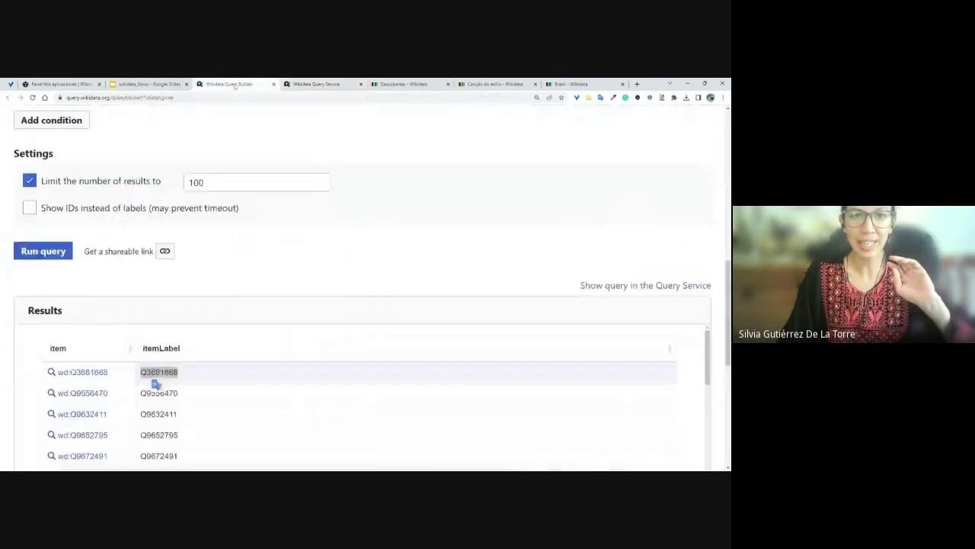
scroll(420, 260, "up", 5)
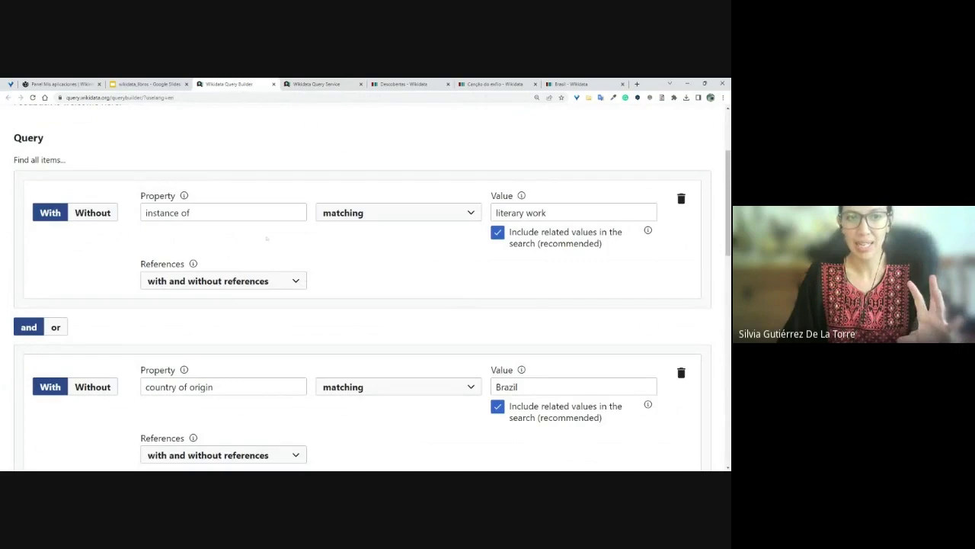
double_click(507, 387)
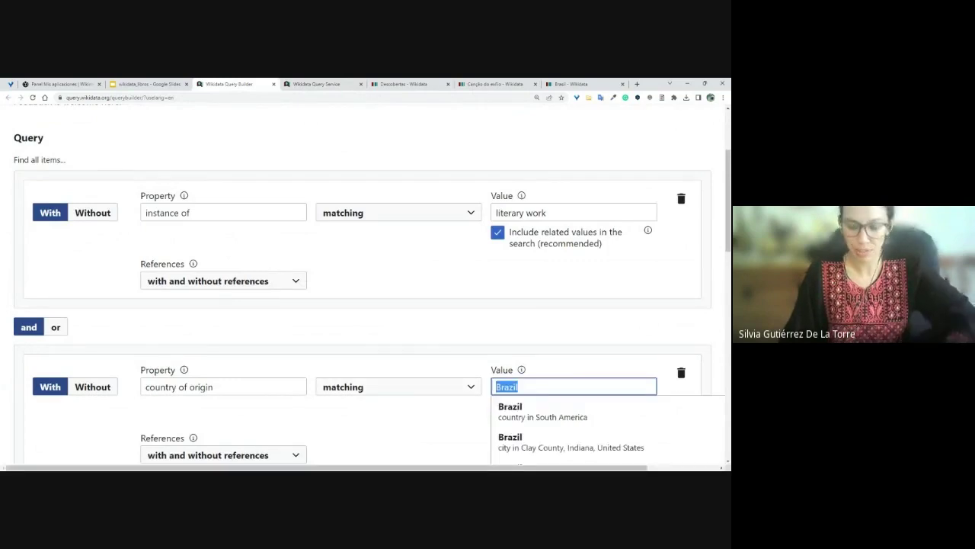
type("Mexico")
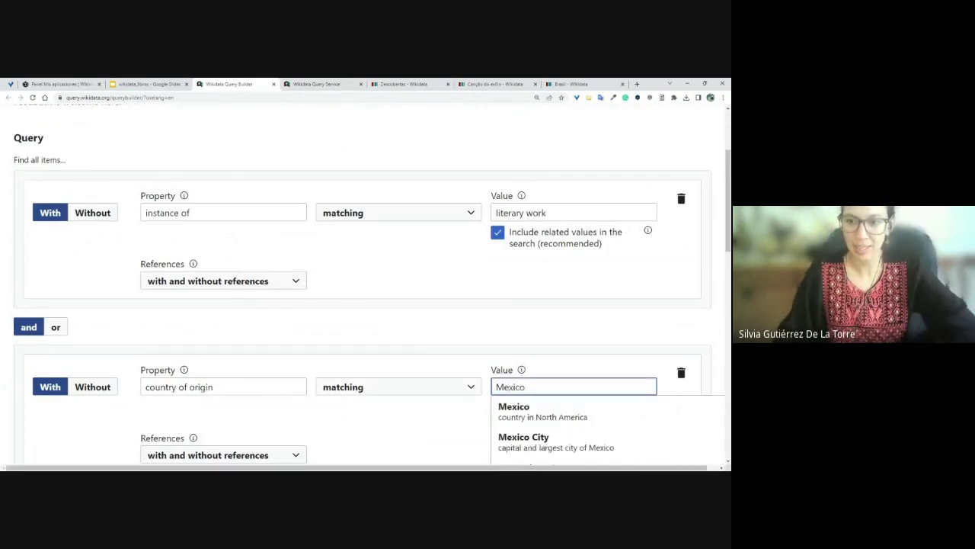
key("Down")
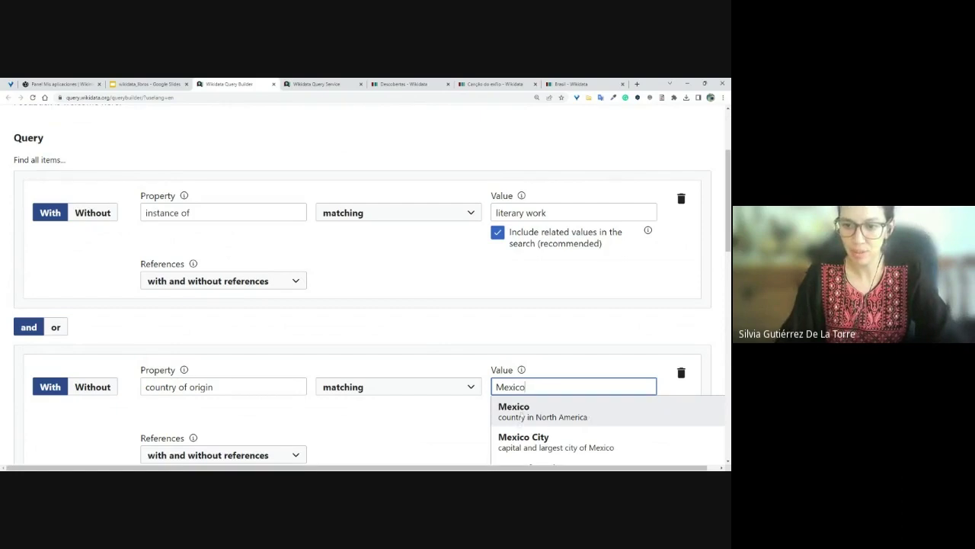
key("Return")
scroll(155, 459, "down", 4)
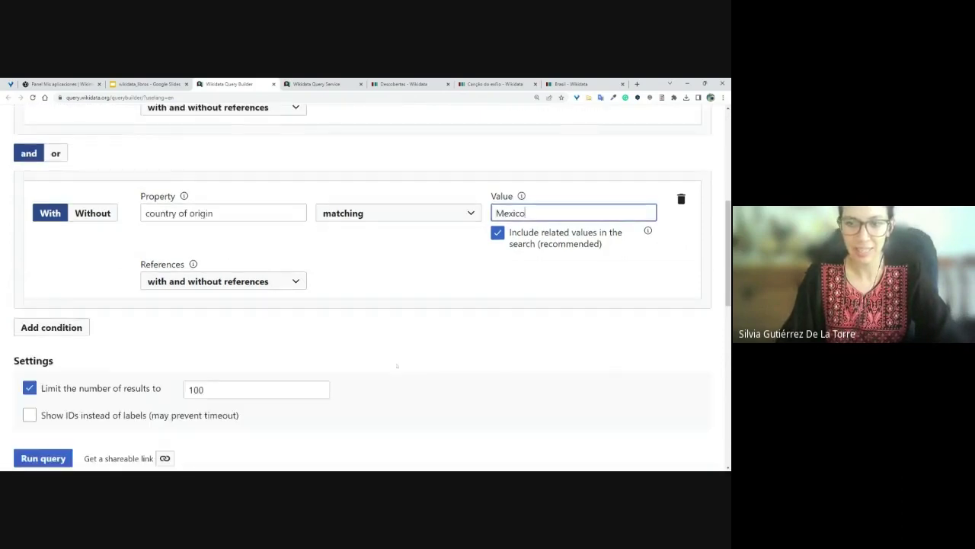
scroll(46, 403, "up", 1)
left_click(44, 402)
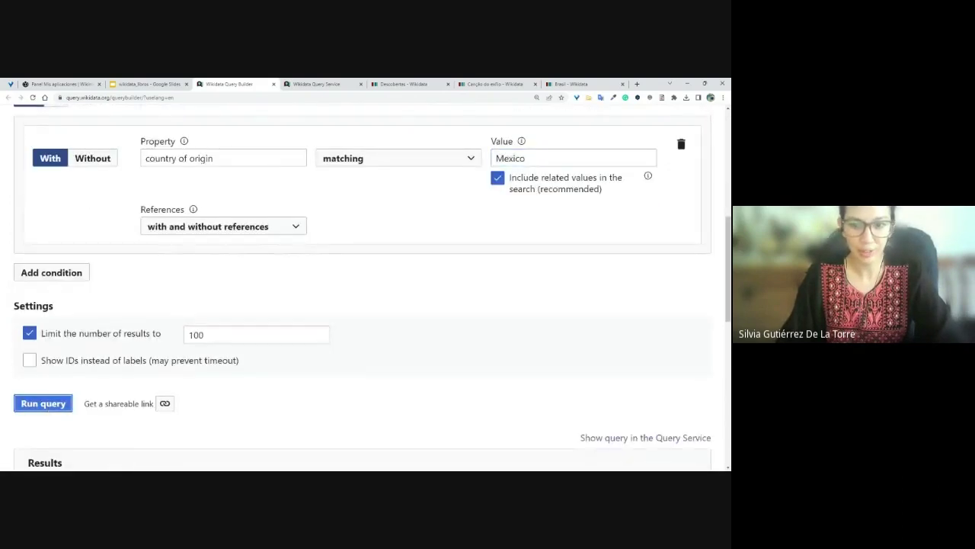
scroll(412, 394, "down", 3)
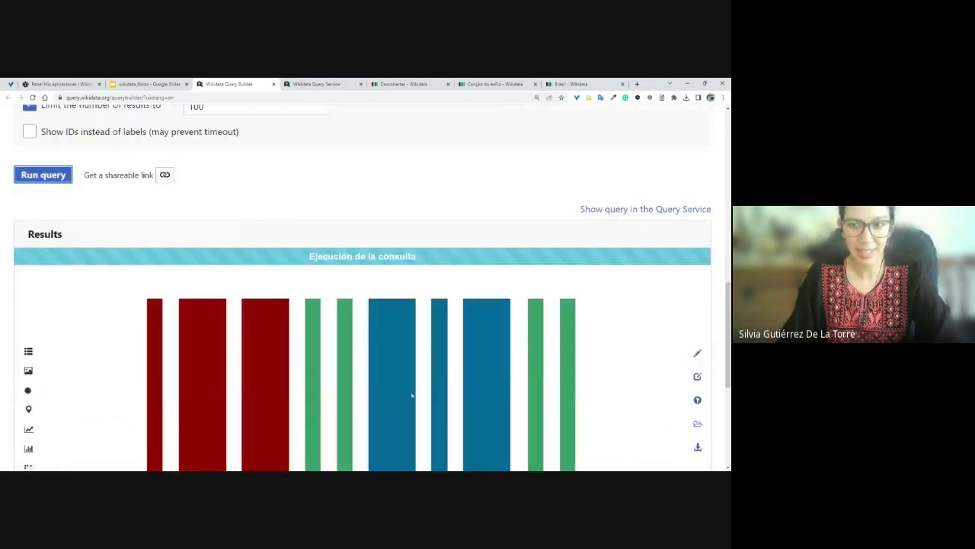
Step: In the Query Service, raise the Brazilian query's LIMIT to 100000 and run it again
left_click(440, 83)
left_click(334, 85)
scroll(365, 290, "down", 2)
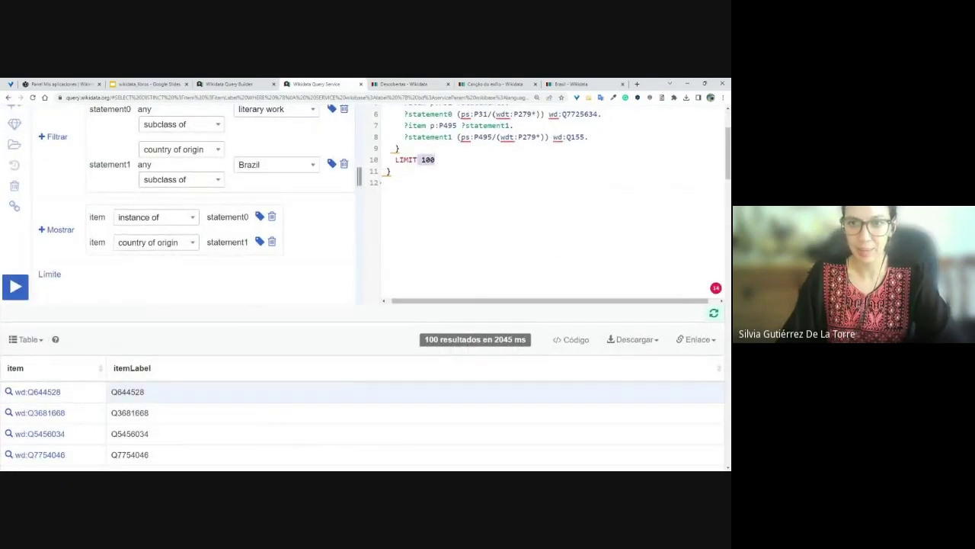
left_click(440, 160)
type("000")
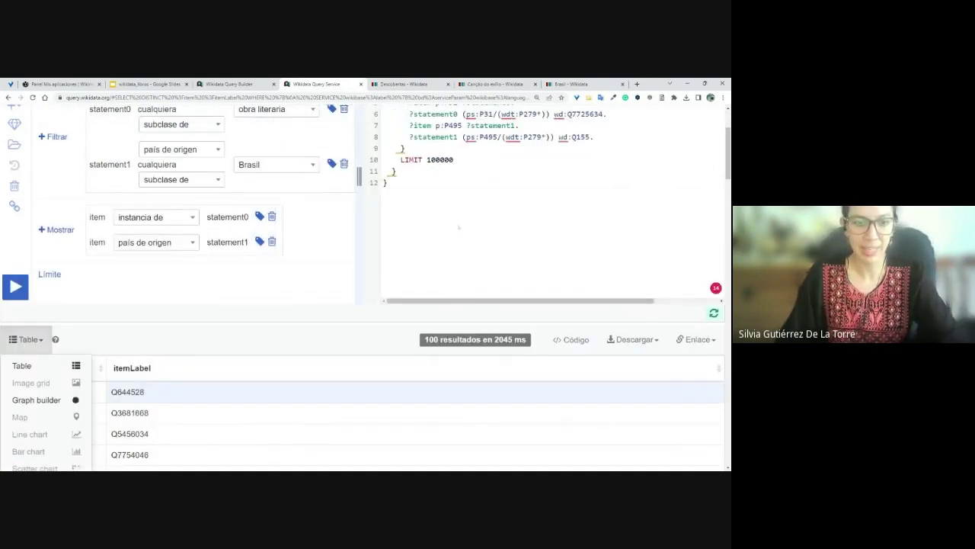
key("ctrl+Return")
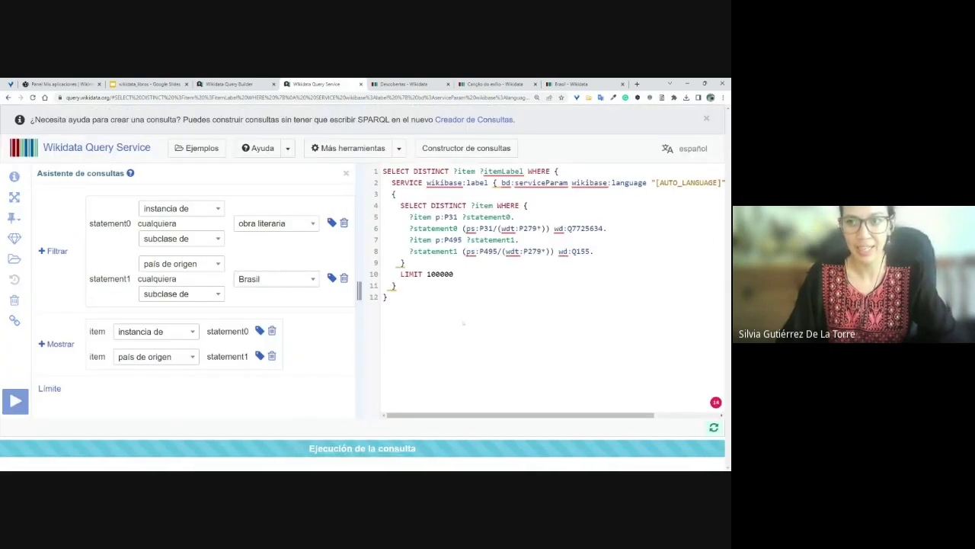
Step: Return to the Query Builder and look through the item labels of the Mexican literary works
left_click(229, 83)
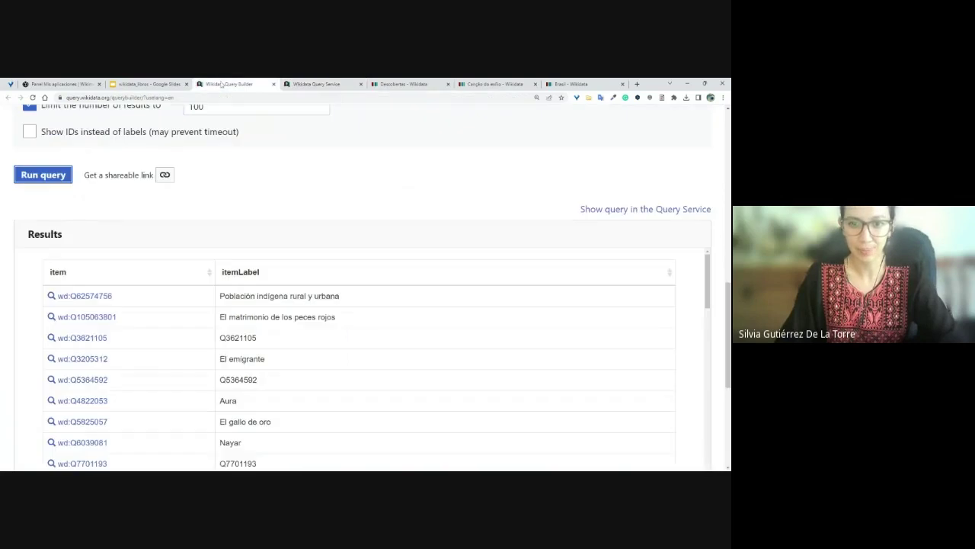
scroll(320, 377, "down", 4)
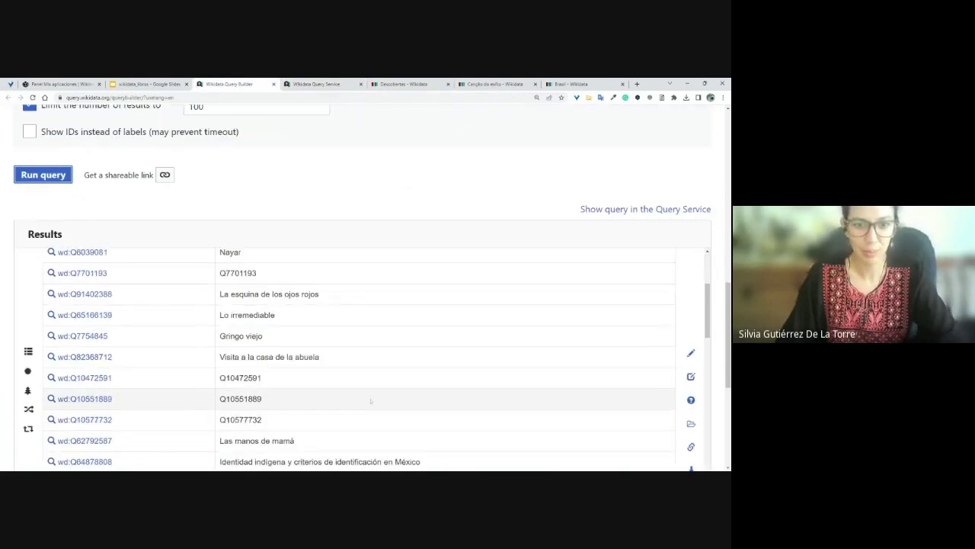
scroll(372, 403, "down", 15)
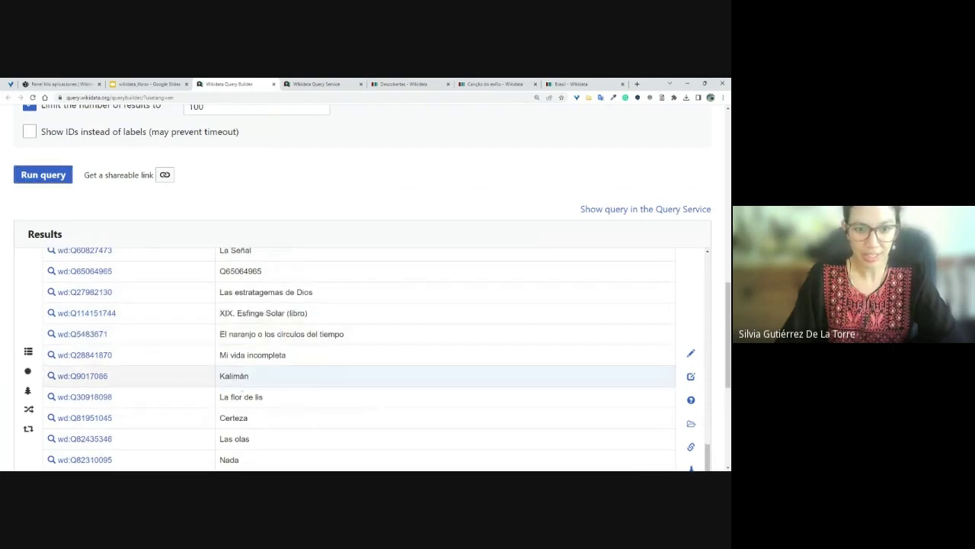
scroll(328, 373, "down", 4)
scroll(277, 404, "down", 8)
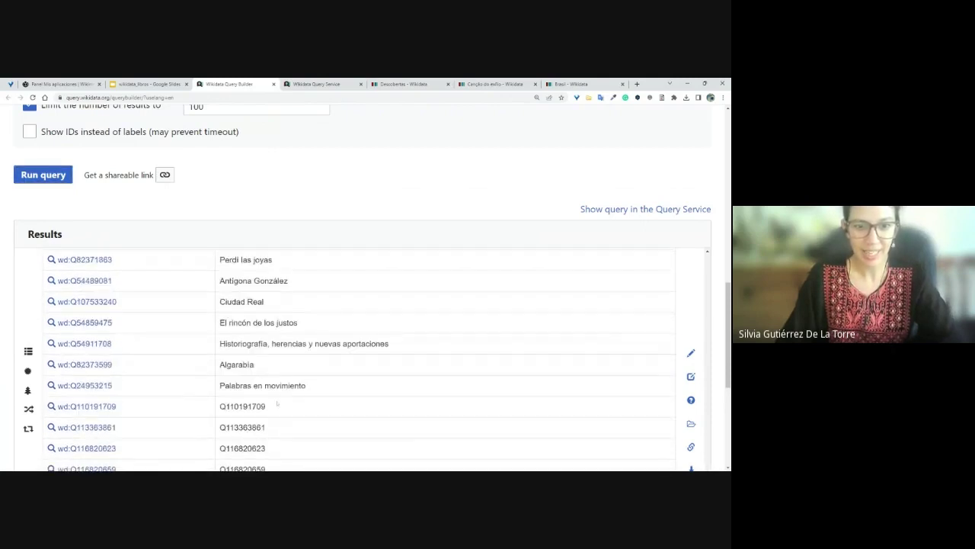
scroll(320, 350, "up", 3)
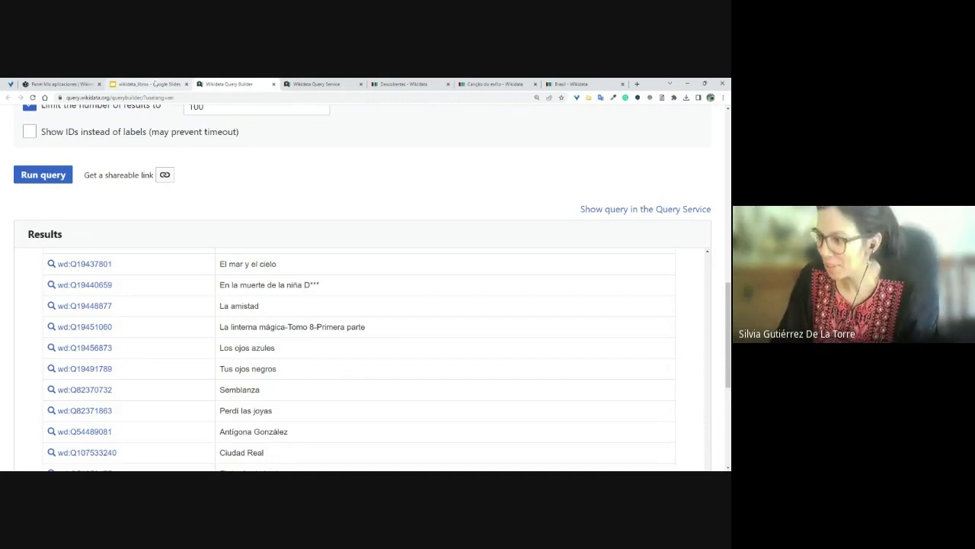
Step: Switch to the Google Slides presentation, advance to the slide of query help resources, and open its Wikidata Query Help link
left_click(154, 84)
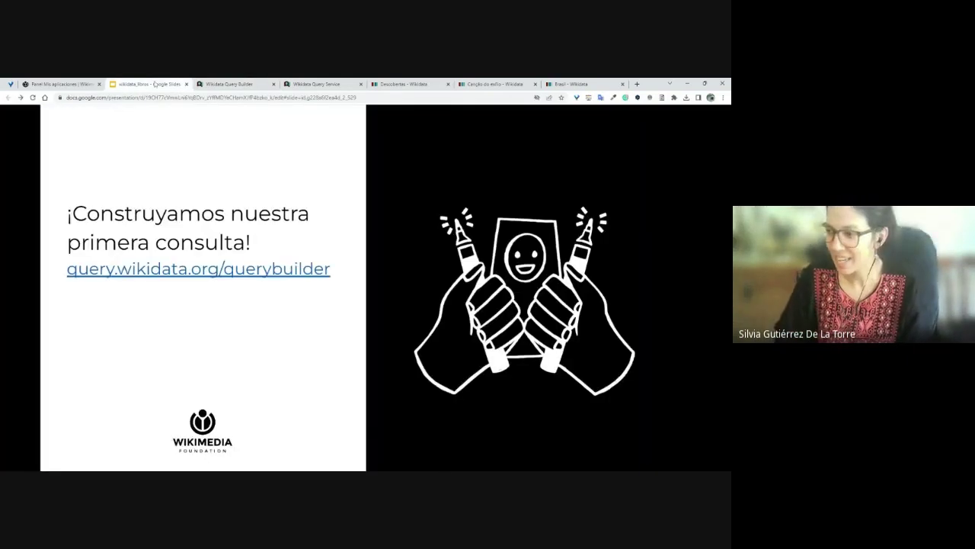
key("Right")
key("Right")
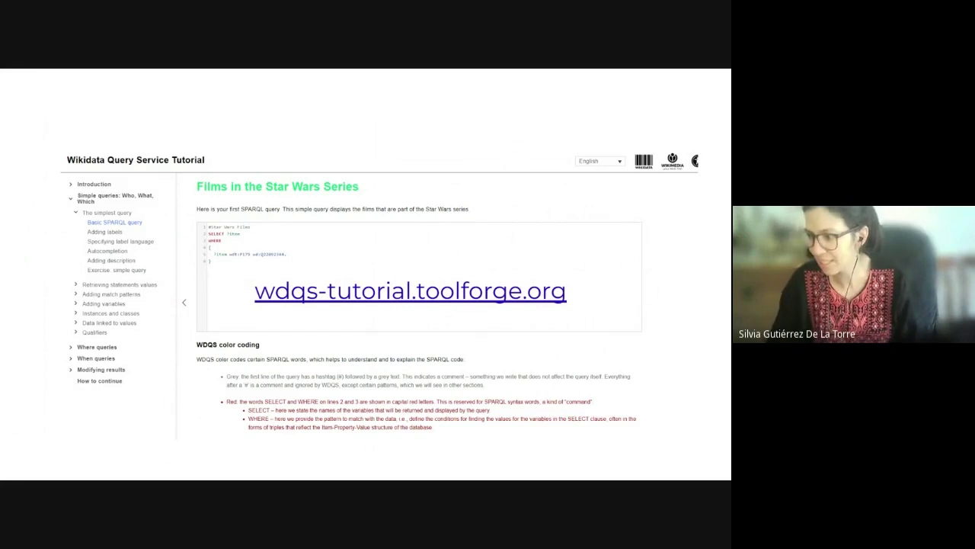
key("Right")
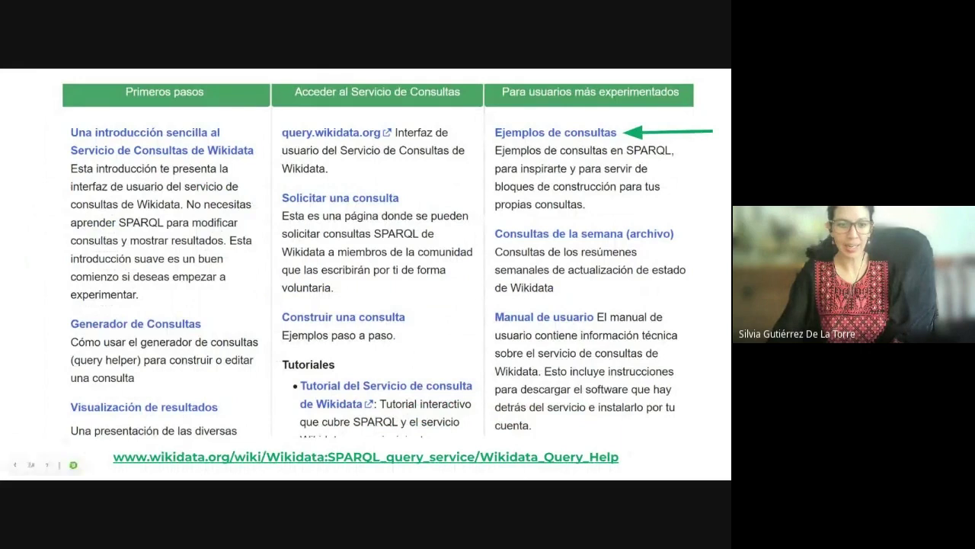
key("Right")
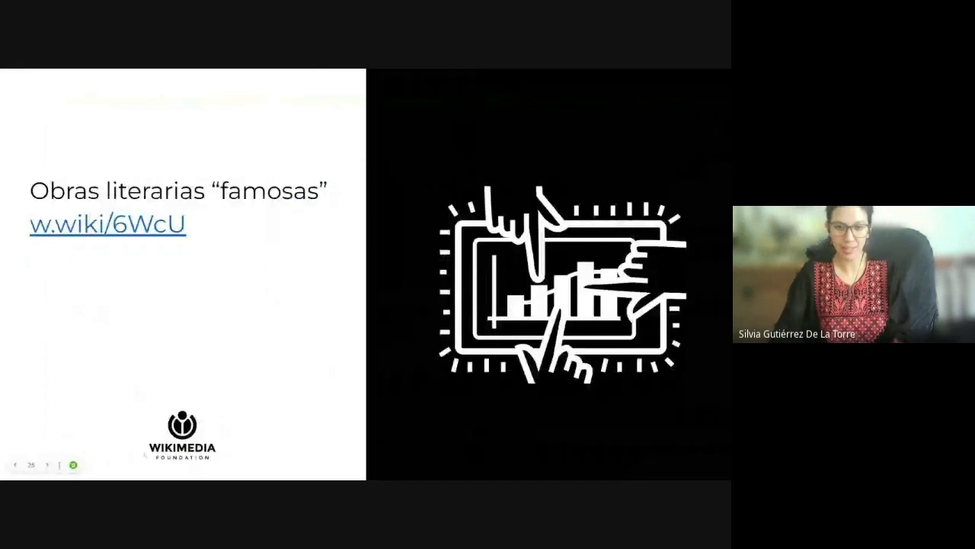
key("Left")
left_click(300, 458)
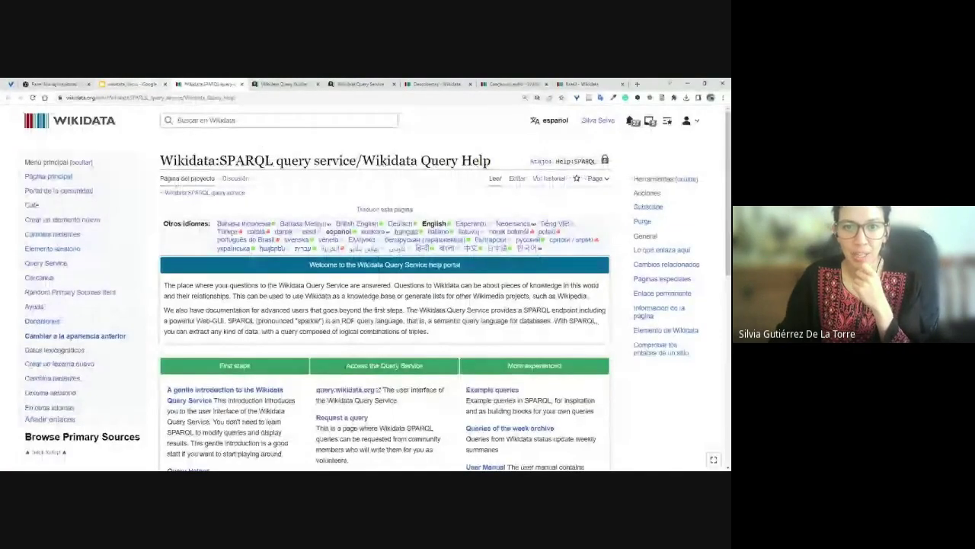
Step: Load the Spanish version of the SPARQL help page and open its Ejemplos de consultas page
left_click(152, 97)
key("BackSpace")
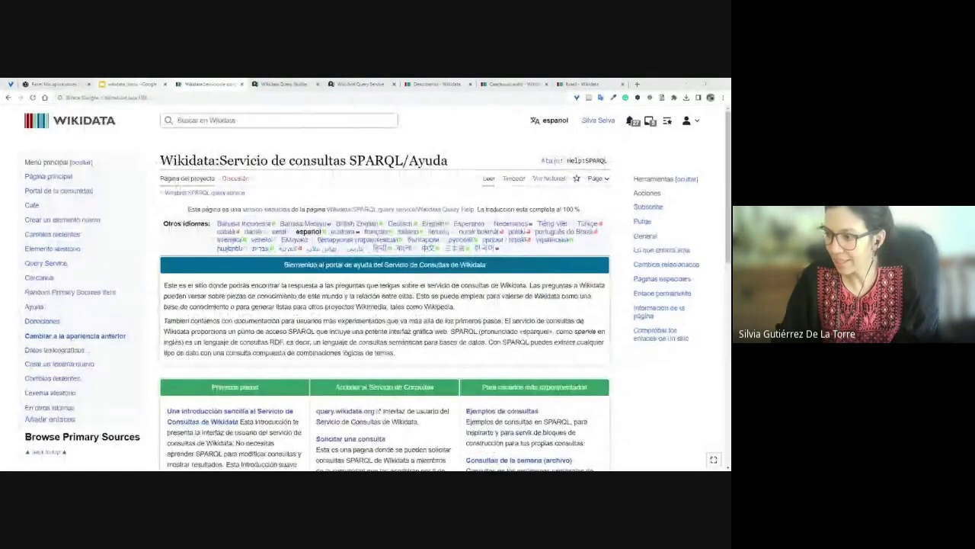
scroll(376, 289, "down", 1)
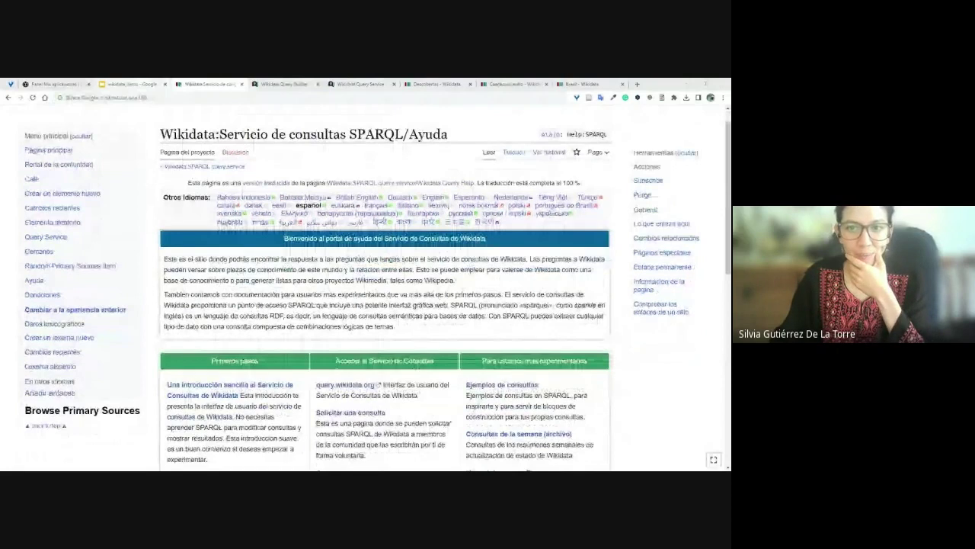
scroll(376, 290, "down", 1)
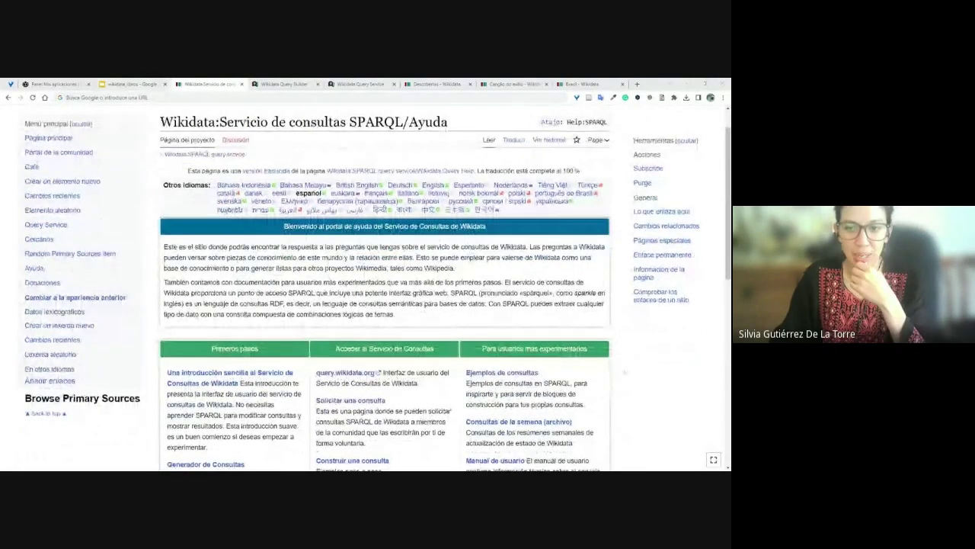
scroll(341, 227, "down", 3)
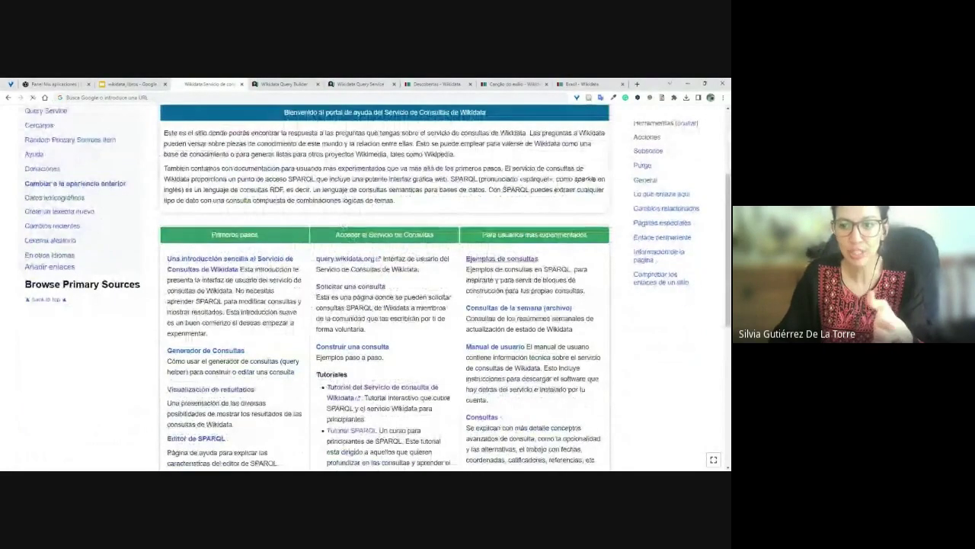
left_click(501, 258)
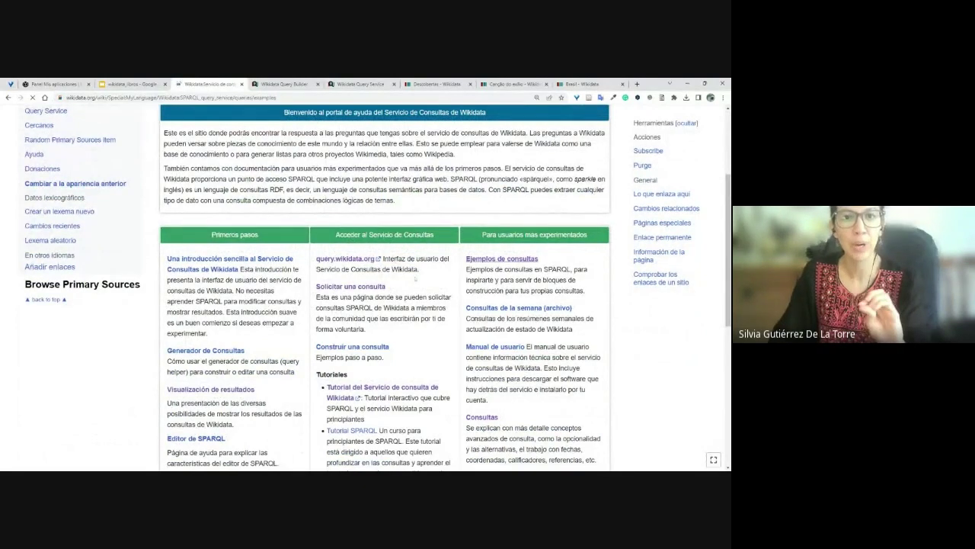
Step: Browse the simple example queries and highlight the "Gatos con imágenes" heading
scroll(384, 289, "down", 15)
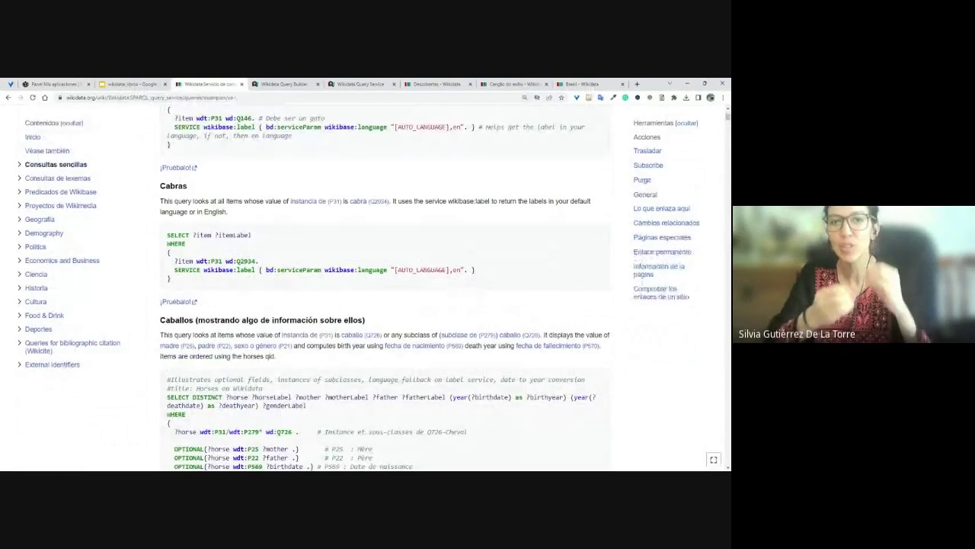
scroll(384, 289, "down", 3)
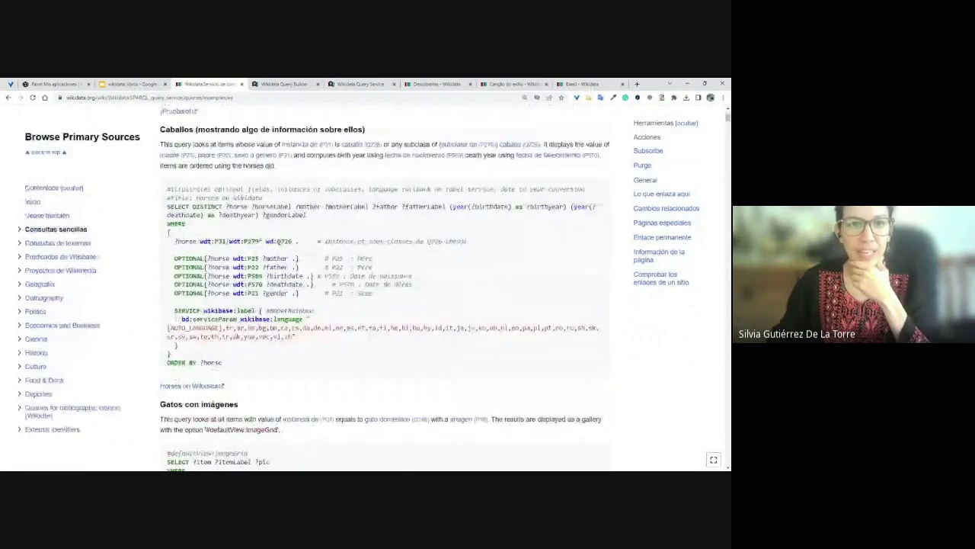
scroll(385, 289, "down", 2)
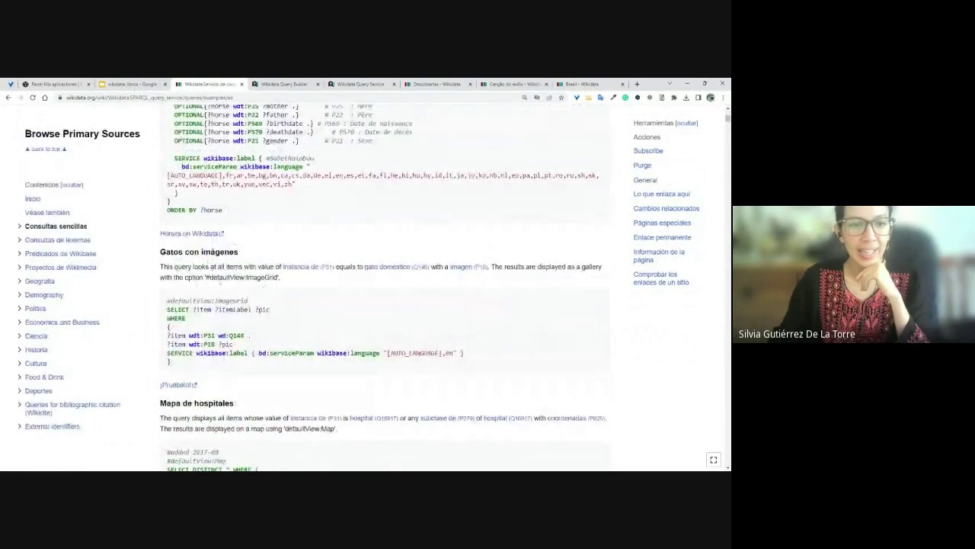
left_click_drag(161, 252, 203, 238)
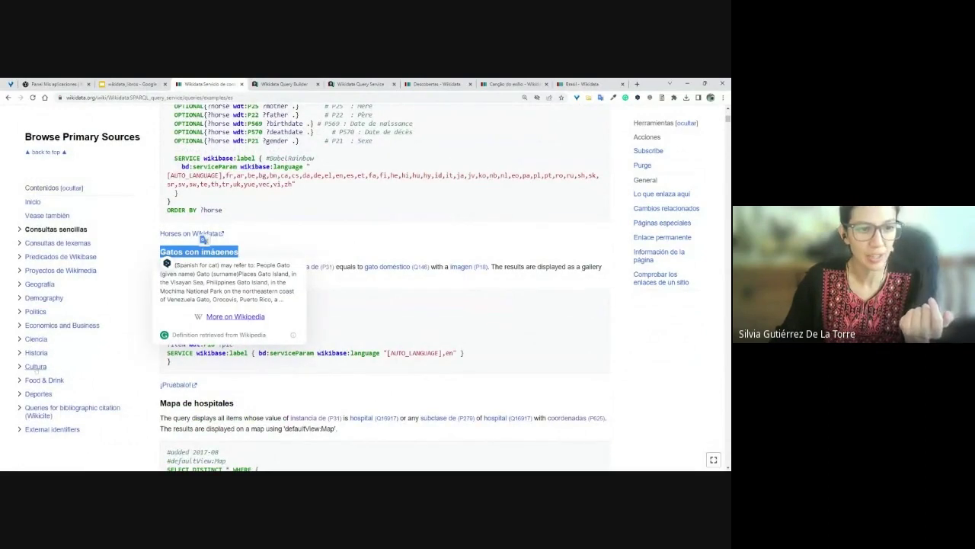
Step: Go to the Cultura section of the example queries and open the "Cathedrals in Paris" example in the Wikidata Query Service
left_click(36, 366)
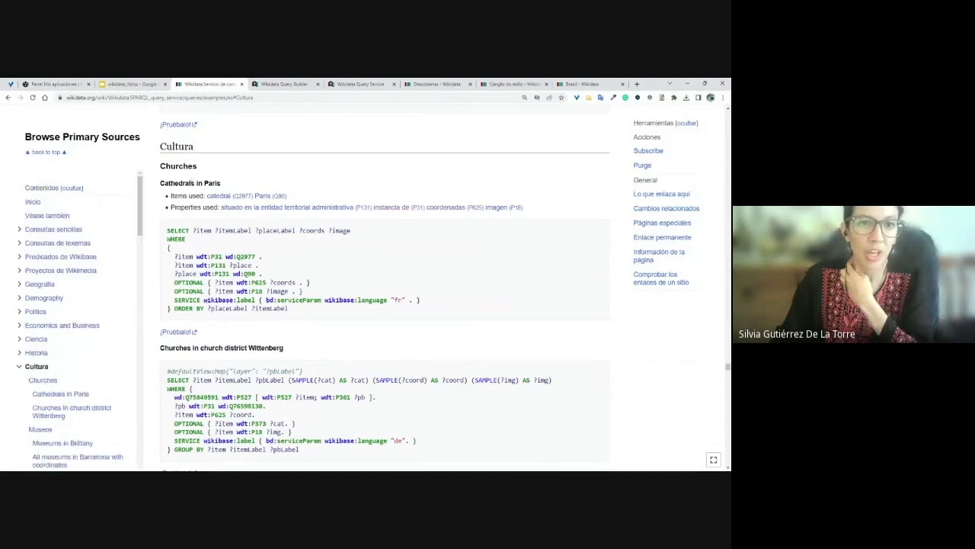
left_click_drag(229, 182, 160, 183)
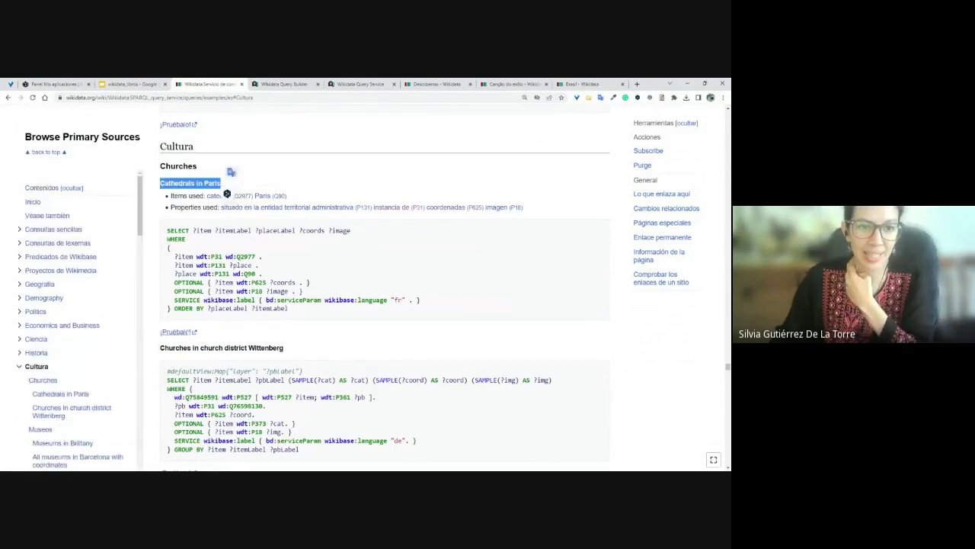
left_click(179, 332)
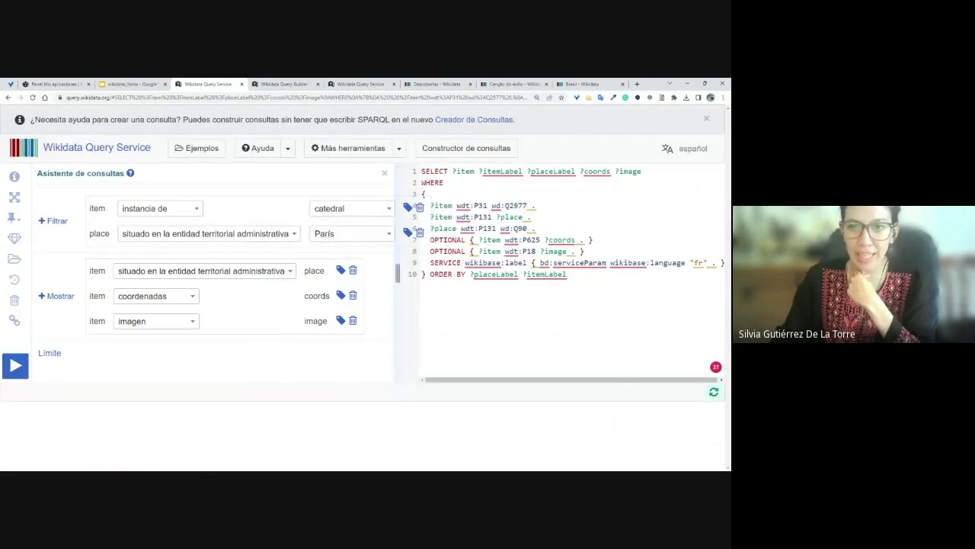
Step: Replace the Paris place filter of the cathedral query with Ciudad de México (Q1489) and run the query
left_click(350, 233)
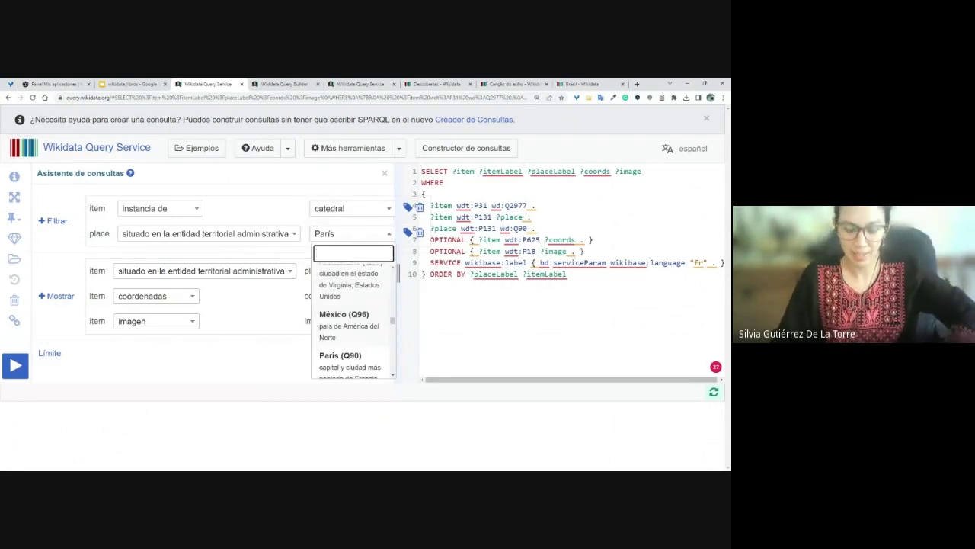
type("Ciudad de mexico")
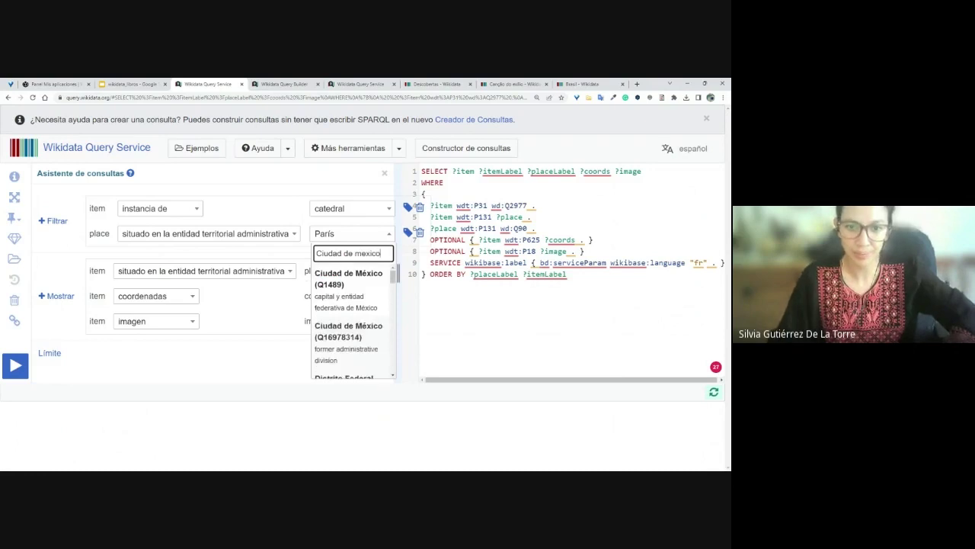
key("Return")
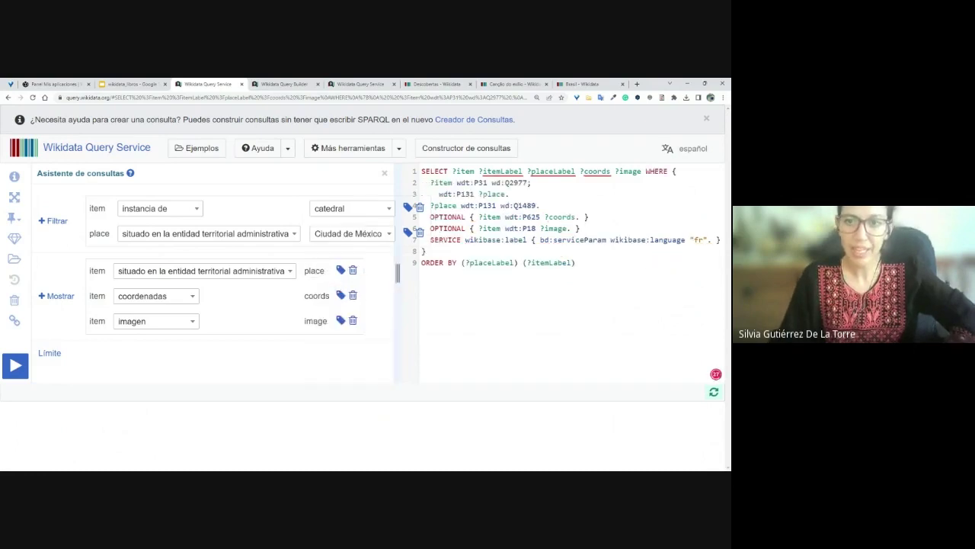
key("ctrl+Return")
key("ctrl+a")
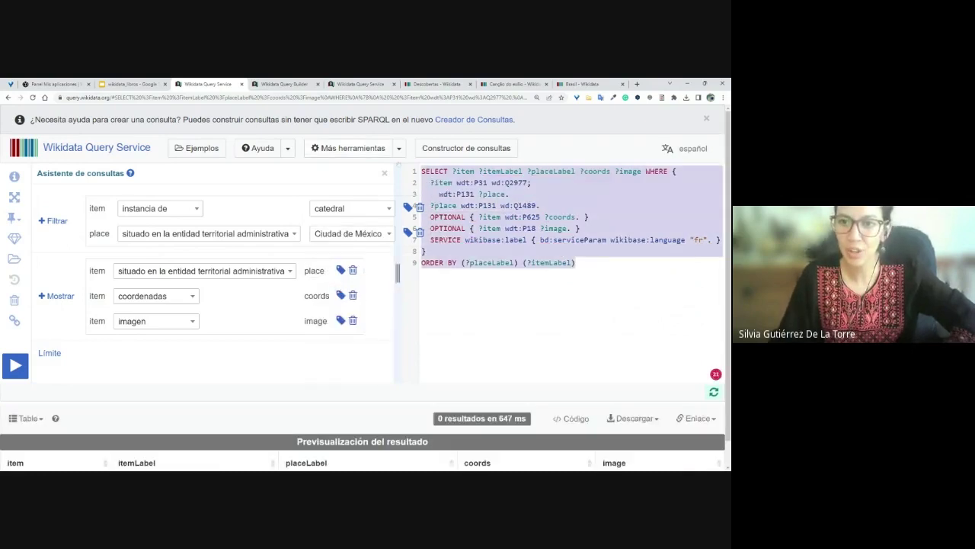
left_click(627, 239)
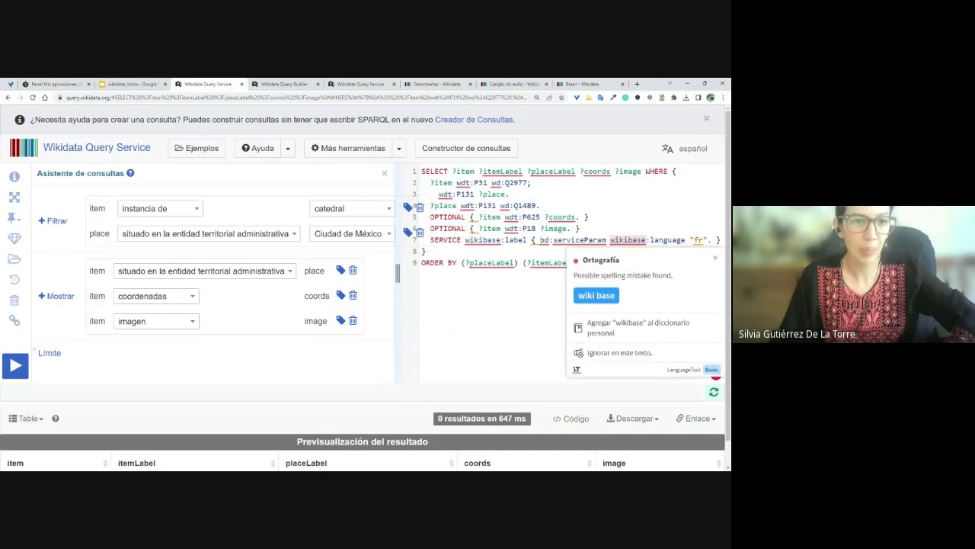
key("ctrl+Return")
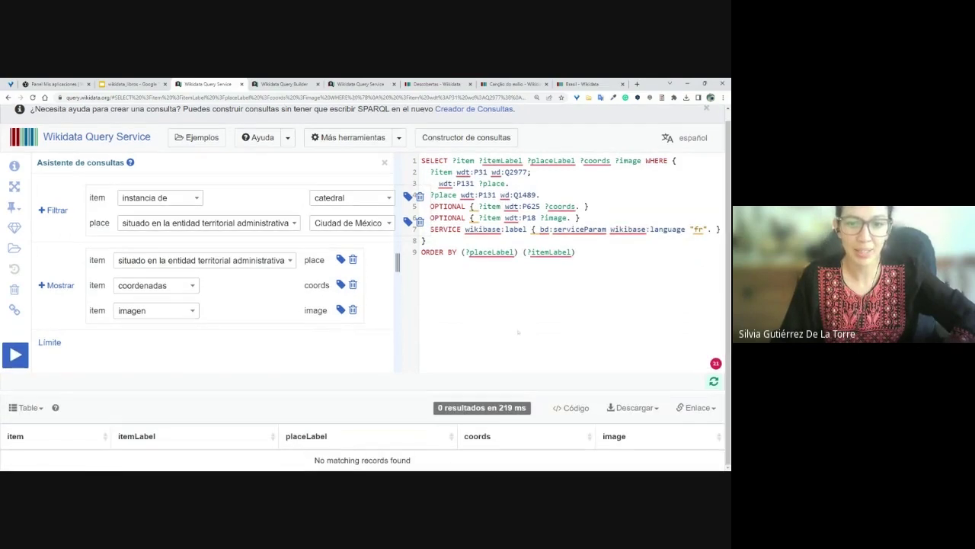
Step: Set the place filter of the cathedral query to Londres and run the query
left_click(344, 236)
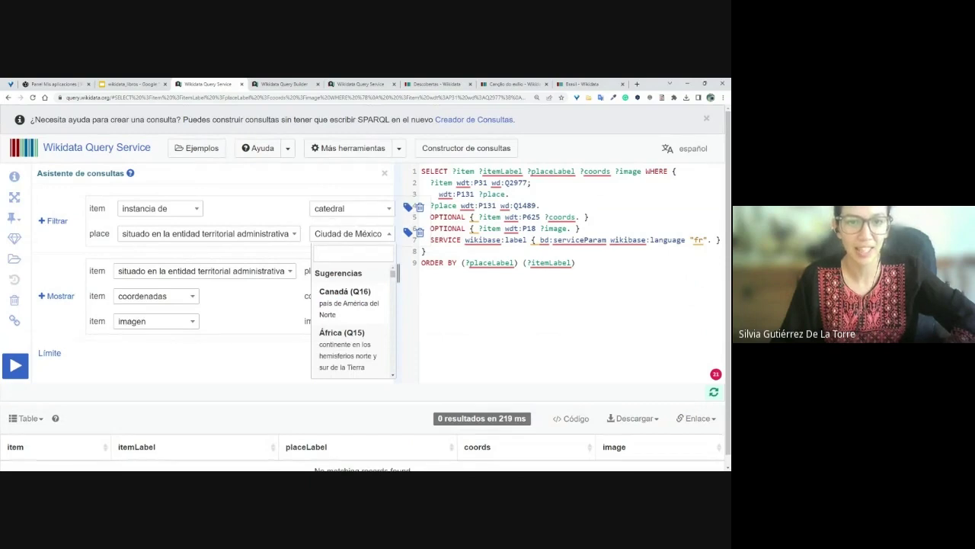
type("londres")
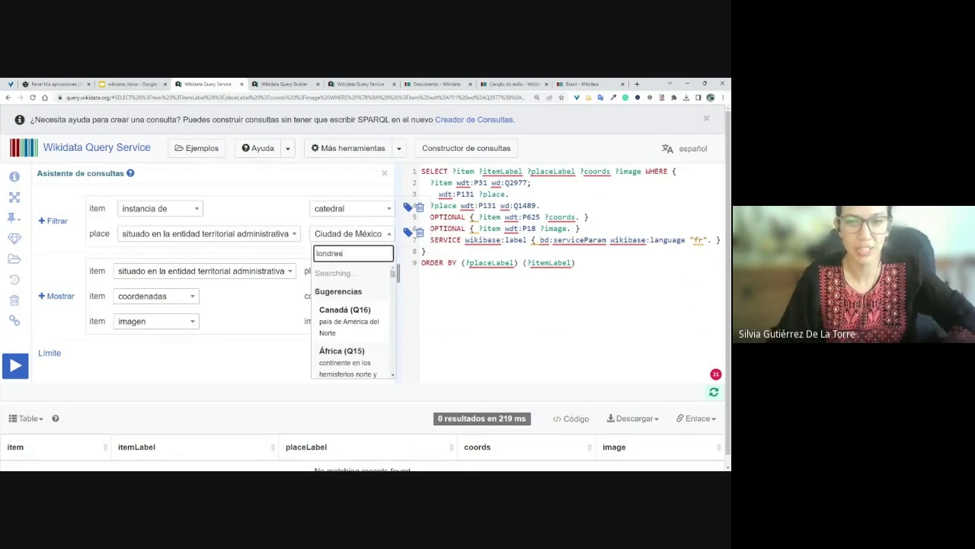
key("Return")
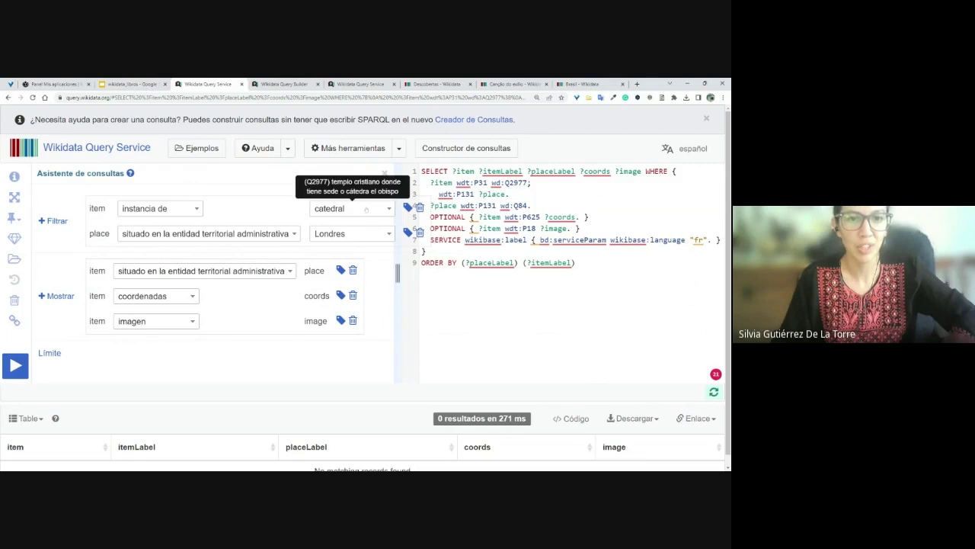
left_click(367, 210)
left_click(350, 208)
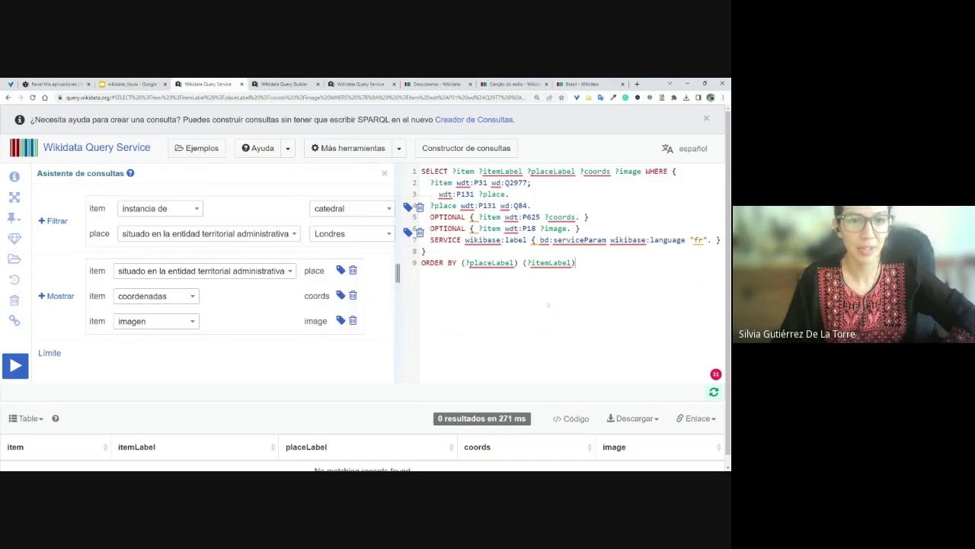
Step: Switch to the Google Slides presentation, advance to the "Obras literarias 'famosas'" slide, and open its w.wiki/6WcU link
left_click(131, 84)
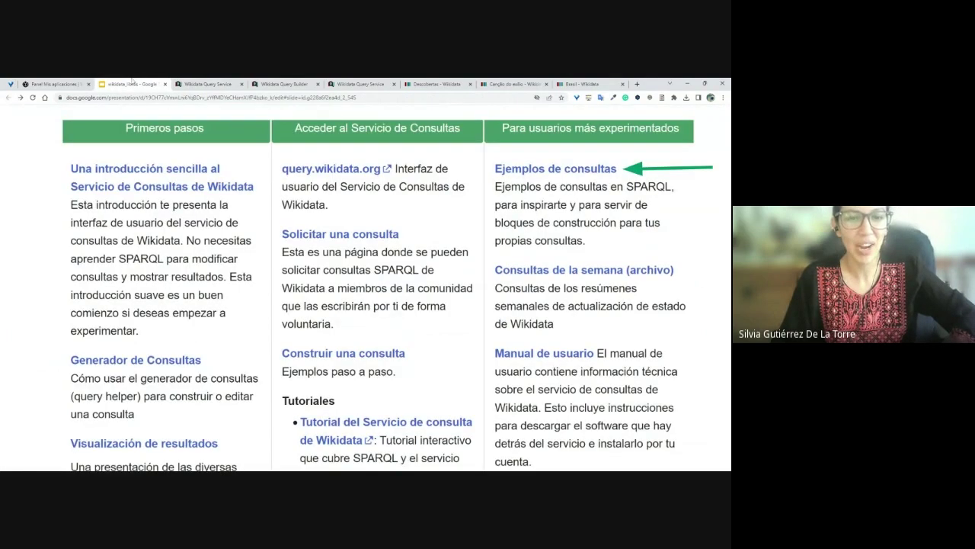
left_click(208, 84)
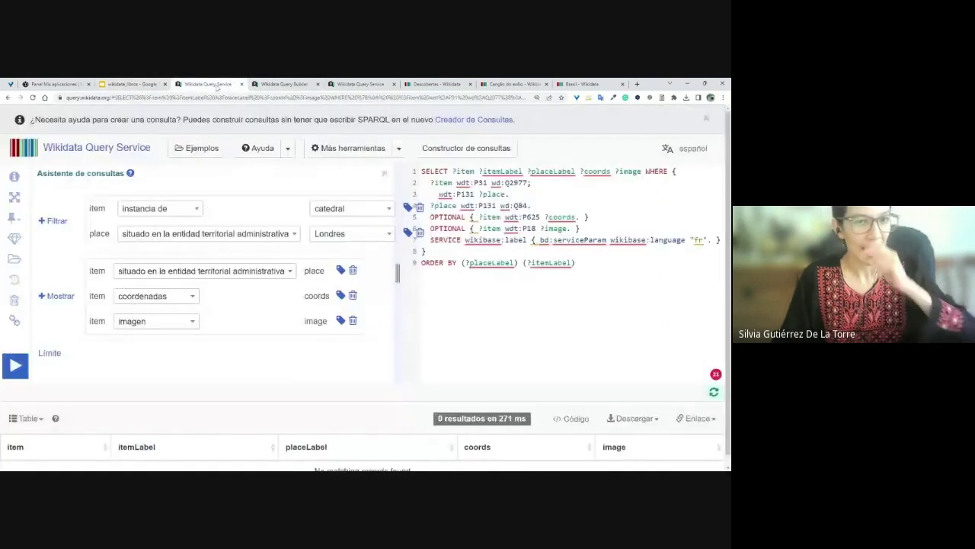
left_click(143, 84)
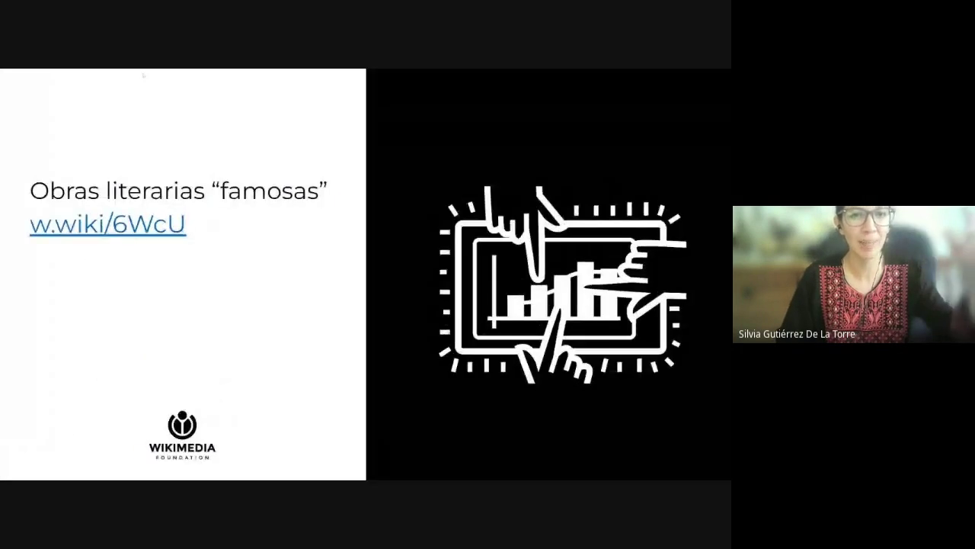
left_click(111, 228)
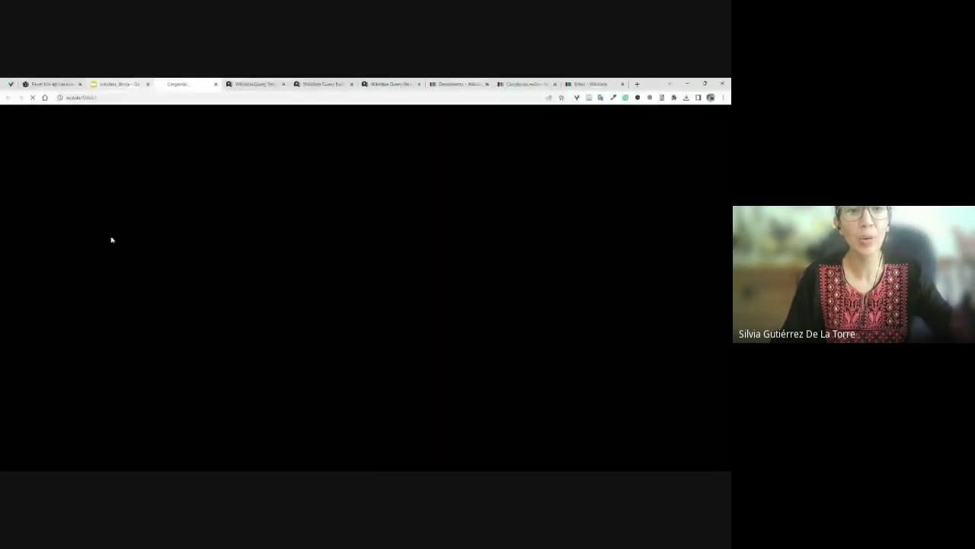
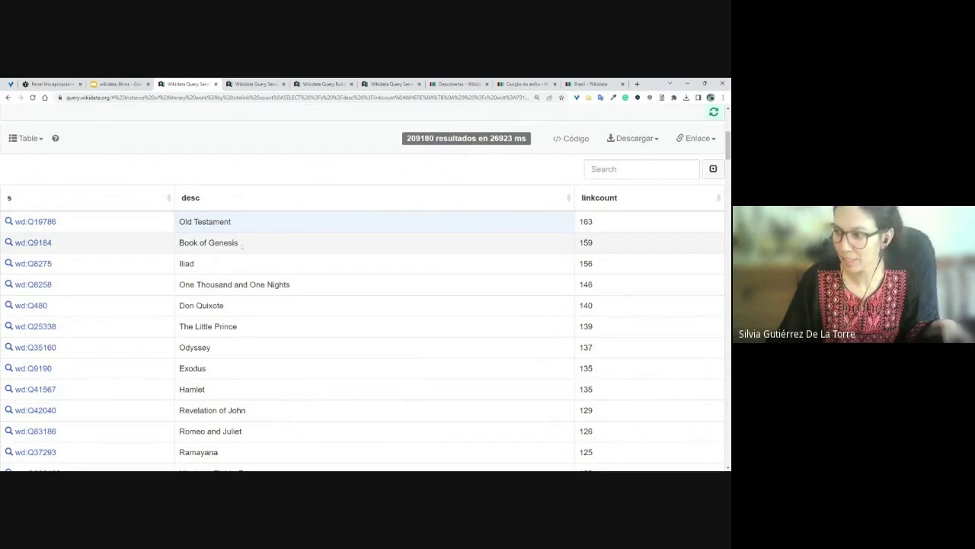
Step: Highlight Iliad in the results of famous literary works, open its Wikidata item, and look over its labels and statements
double_click(186, 263)
left_click_drag(186, 263, 203, 274)
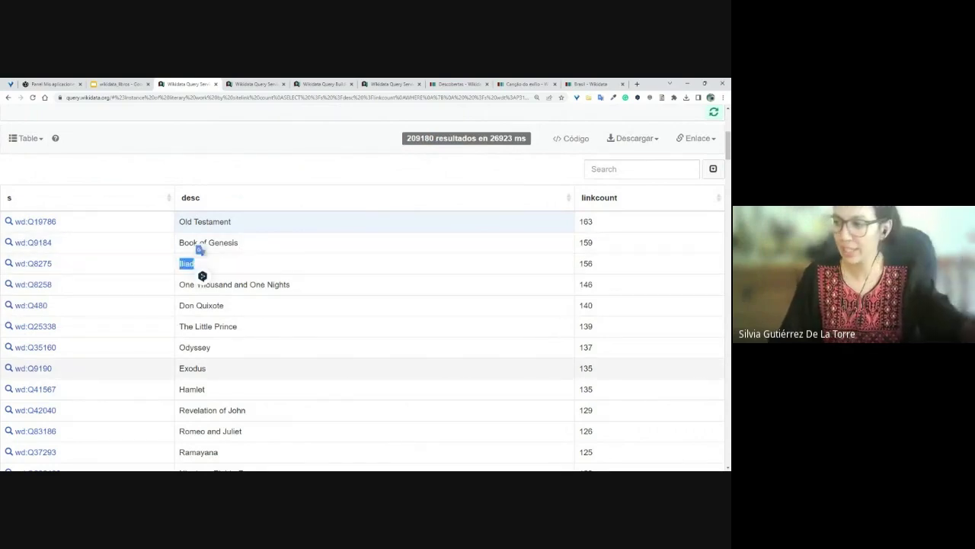
scroll(349, 374, "up", 2)
scroll(349, 373, "down", 1)
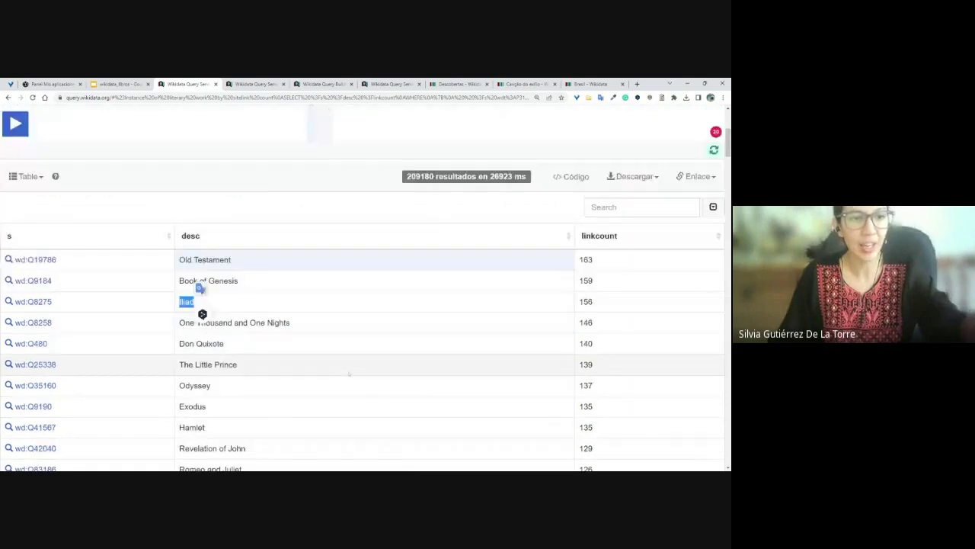
left_click_drag(202, 313, 42, 306)
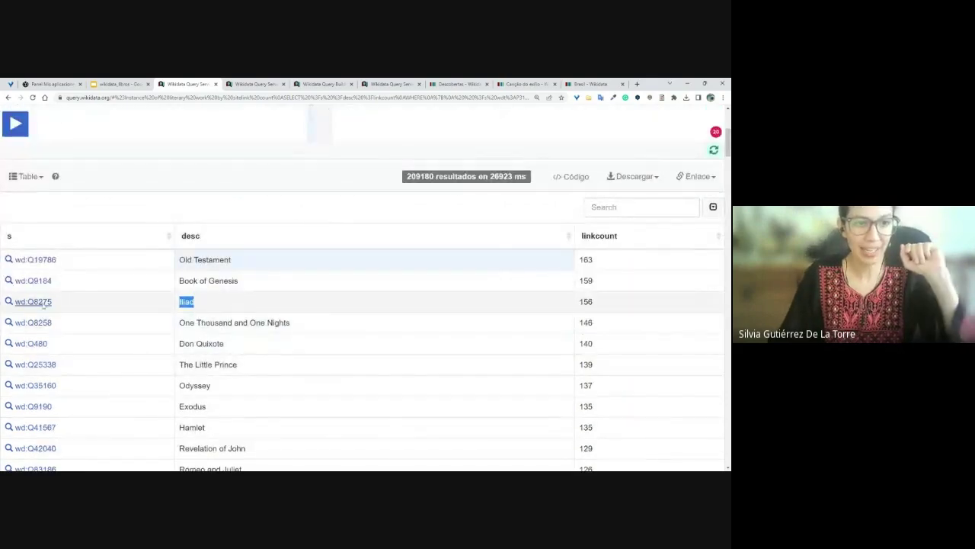
left_click(222, 84)
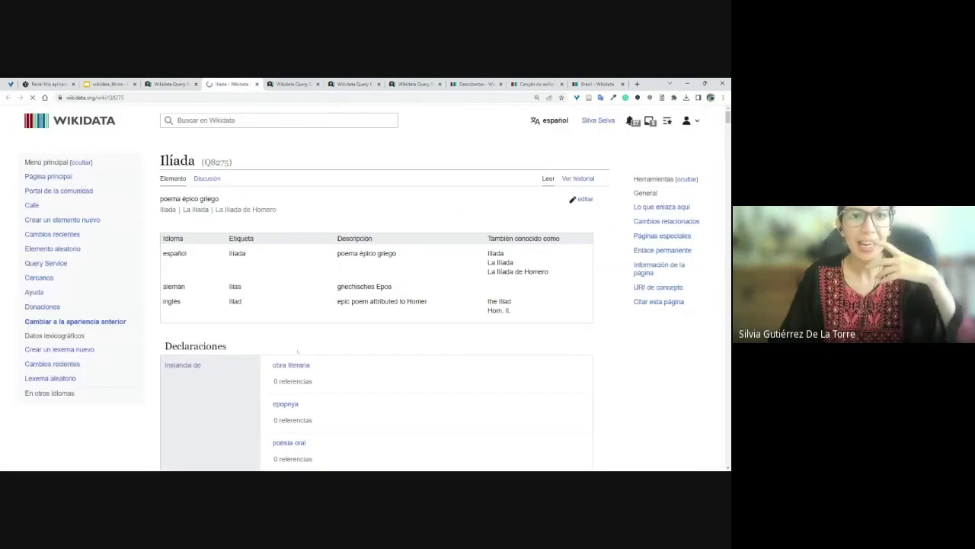
scroll(297, 351, "down", 2)
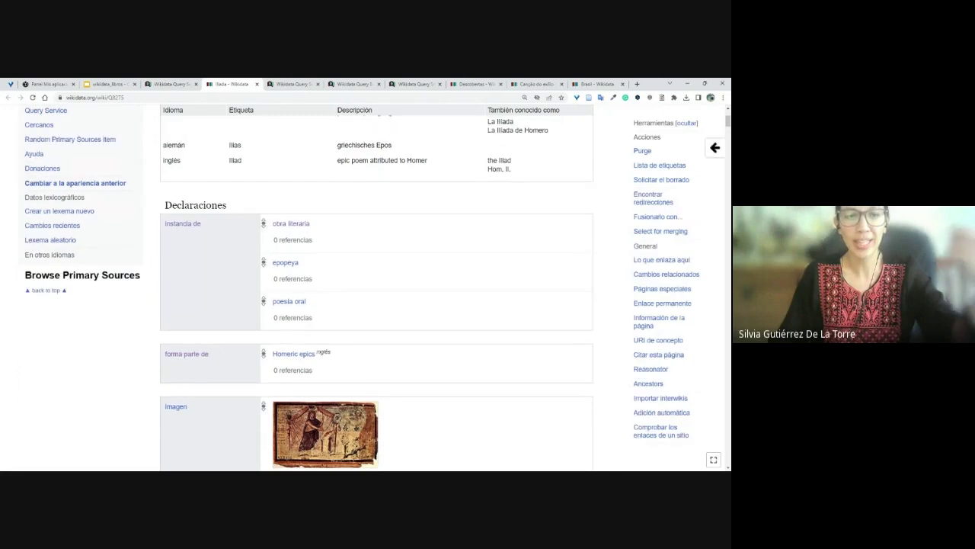
scroll(373, 289, "up", 3)
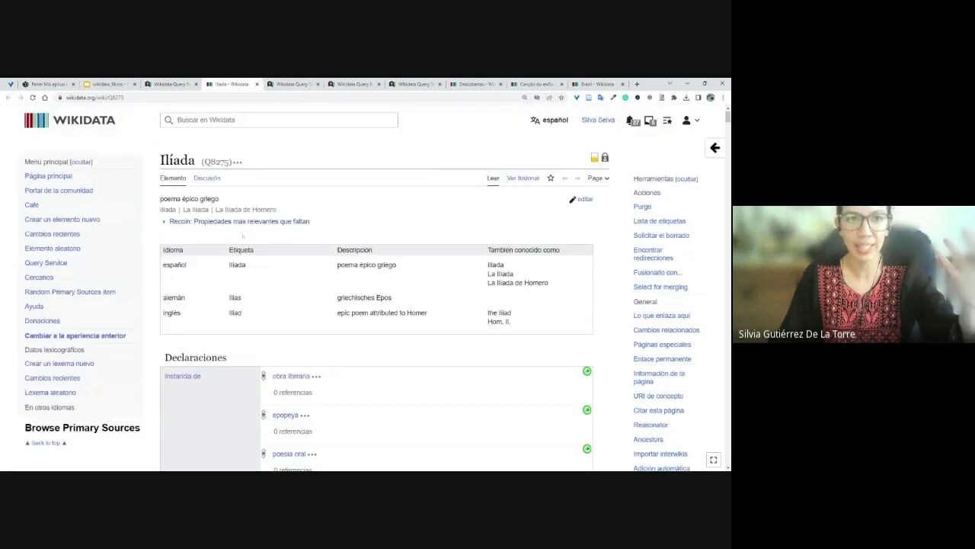
Step: Return to the query results and open the Wikidata item for One Thousand and One Nights
left_click(169, 84)
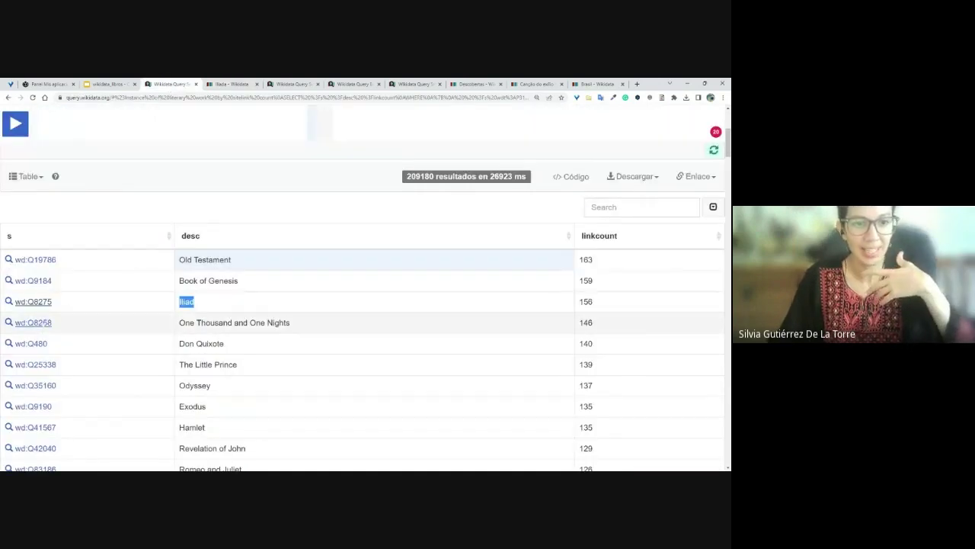
middle_click(38, 323)
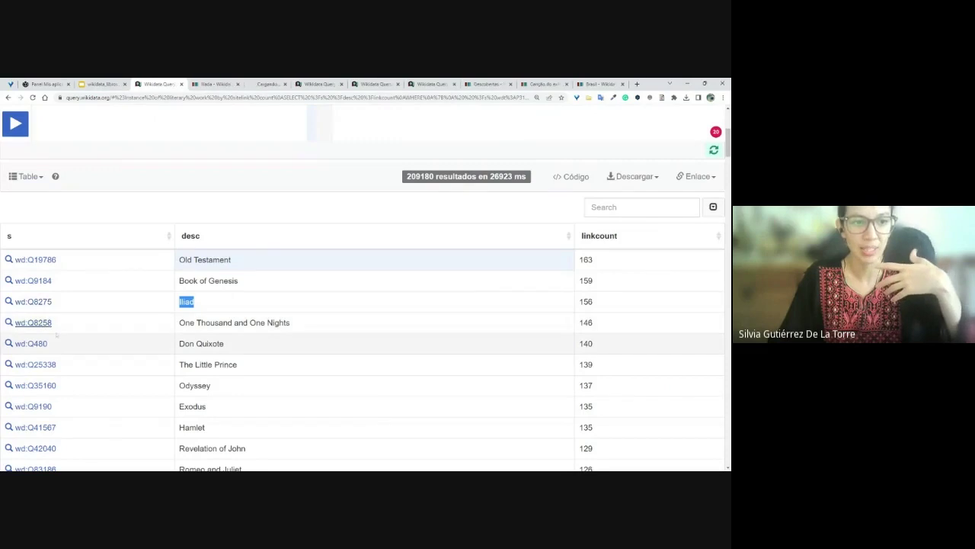
left_click(268, 83)
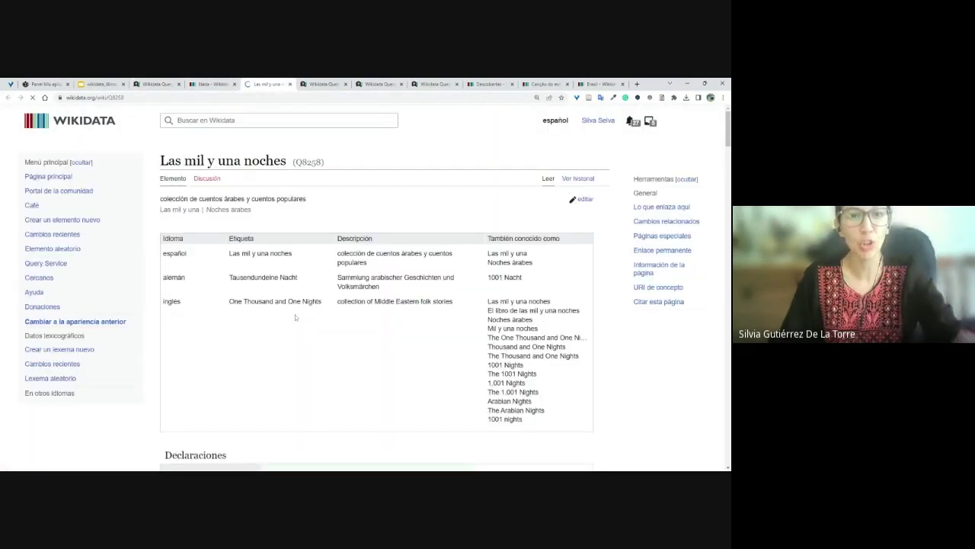
Step: Examine the statements of Las mil y una noches, including title, editions or translations, author, country of origin, language and characters
scroll(296, 317, "down", 6)
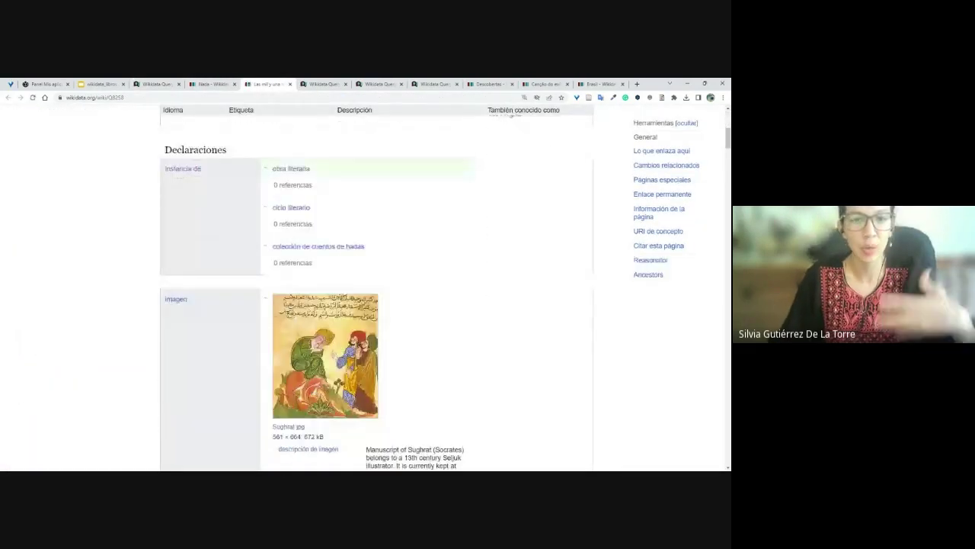
scroll(296, 317, "up", 5)
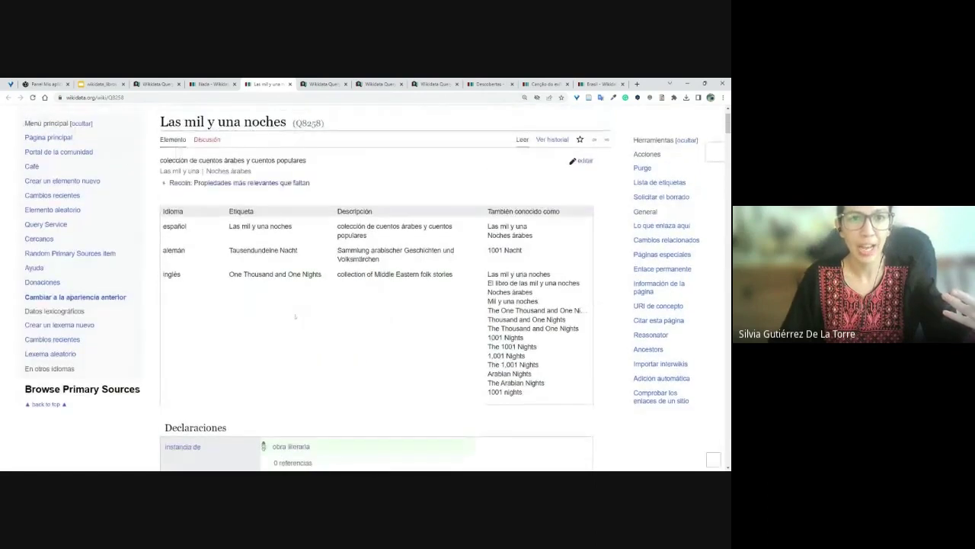
scroll(295, 317, "down", 2)
scroll(295, 315, "down", 3)
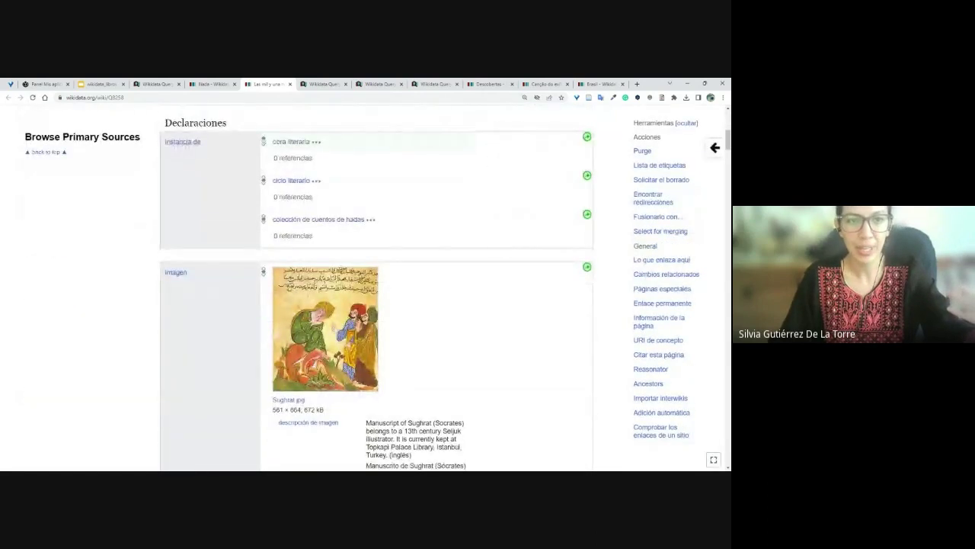
scroll(173, 279, "down", 6)
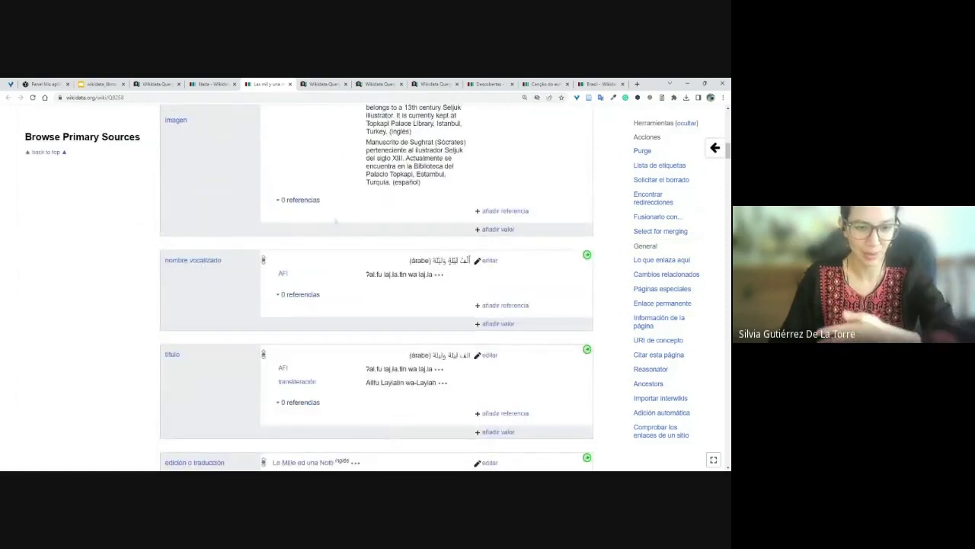
scroll(342, 341, "down", 6)
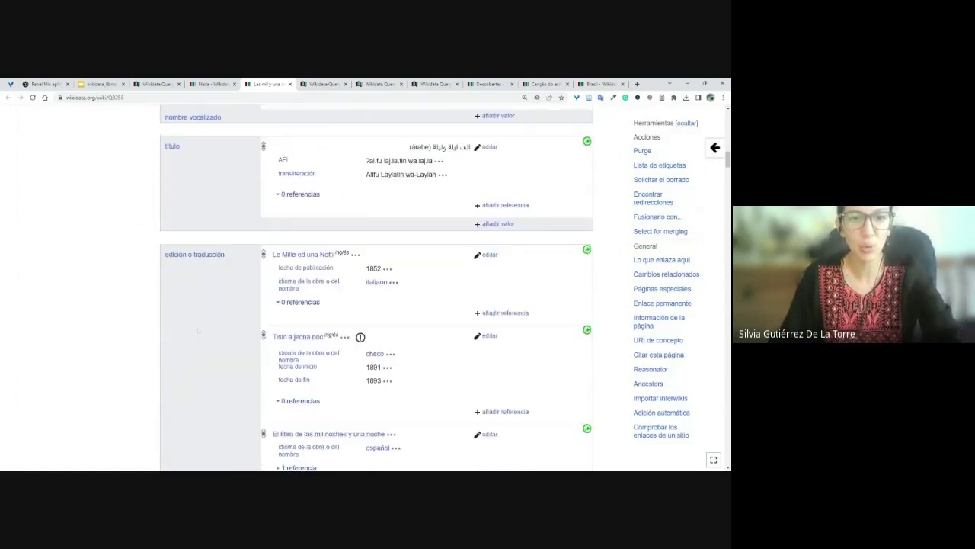
scroll(197, 330, "down", 5)
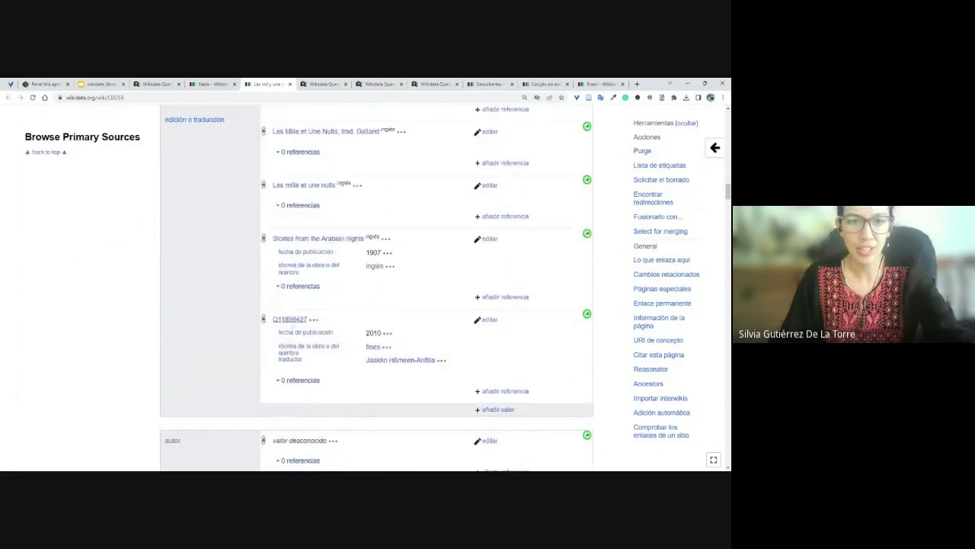
scroll(198, 393, "down", 4)
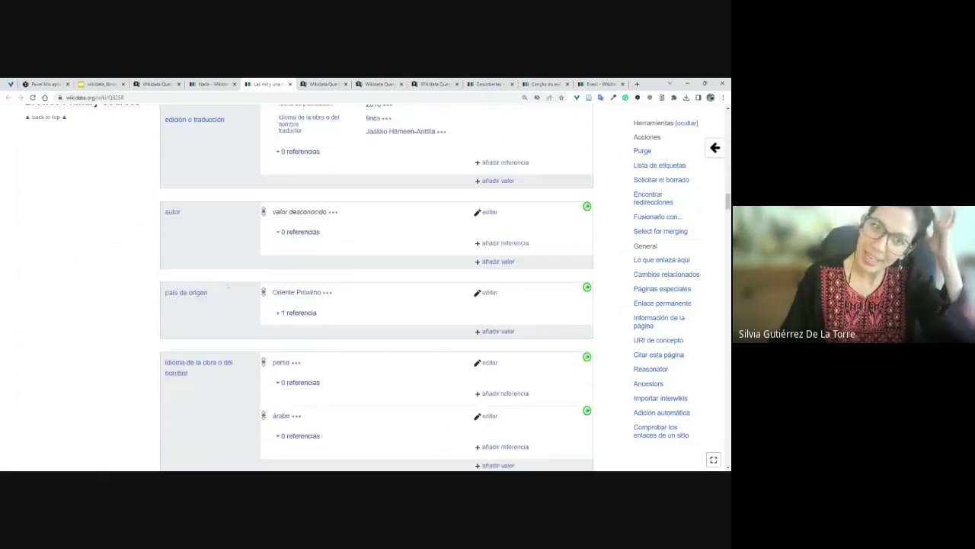
scroll(377, 290, "down", 5)
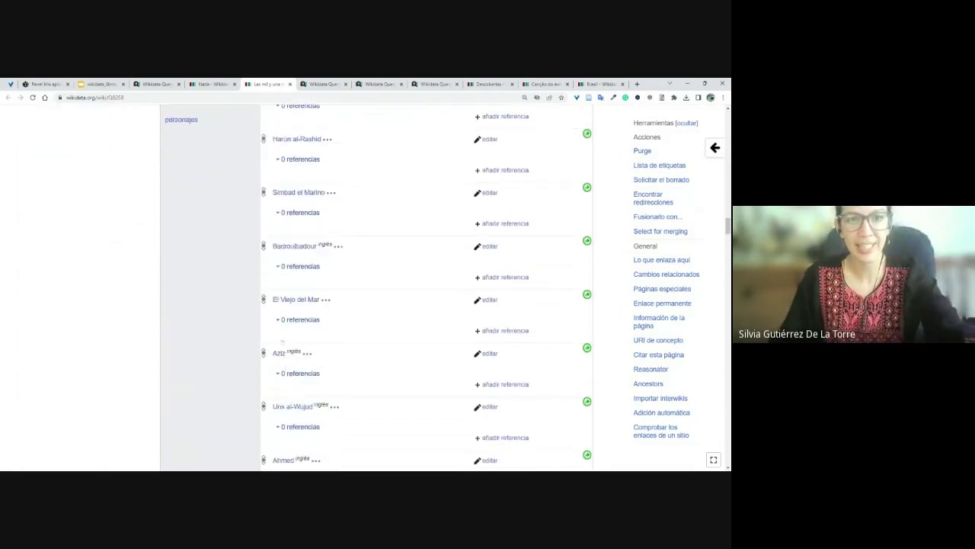
Step: Return to the famous literary works results, find Anna Karenina, and open its Wikidata item
left_click(159, 84)
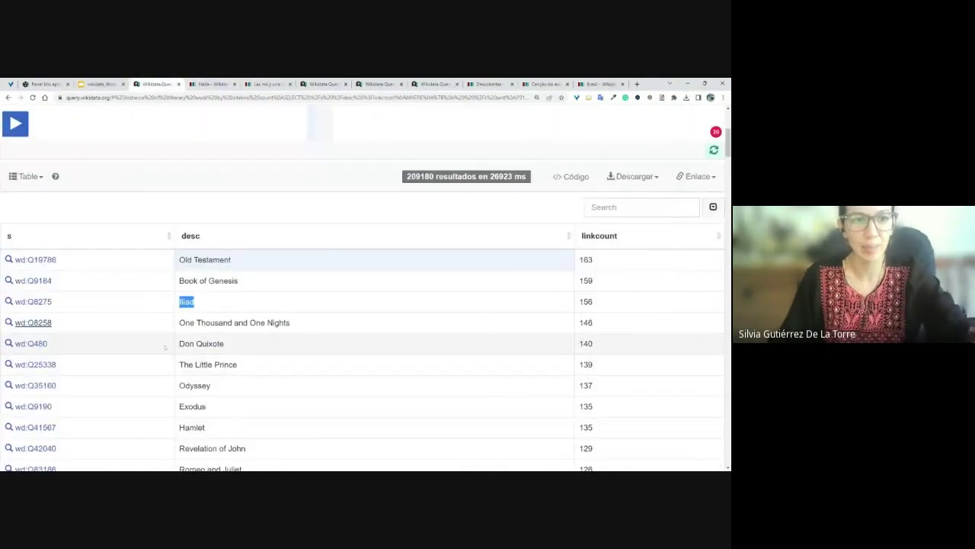
scroll(165, 345, "down", 6)
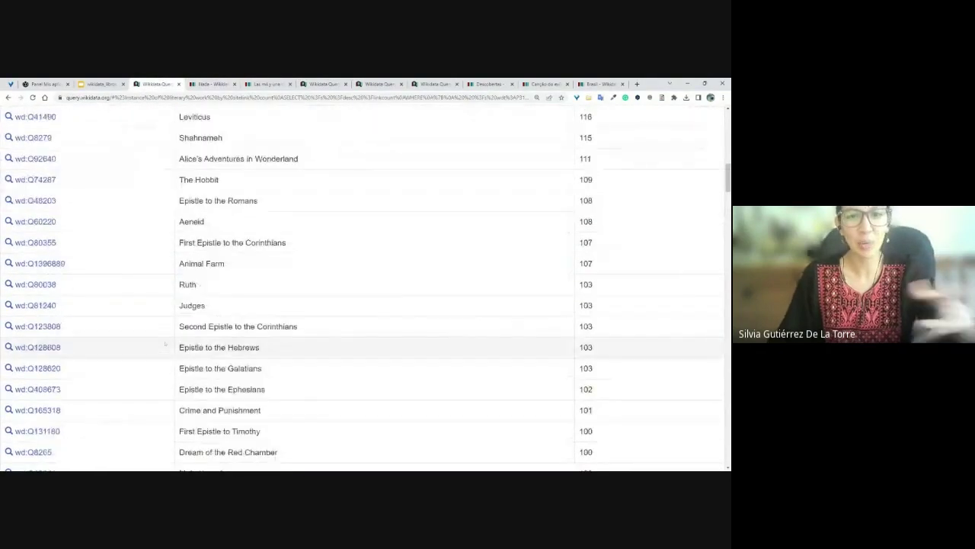
scroll(345, 323, "down", 5)
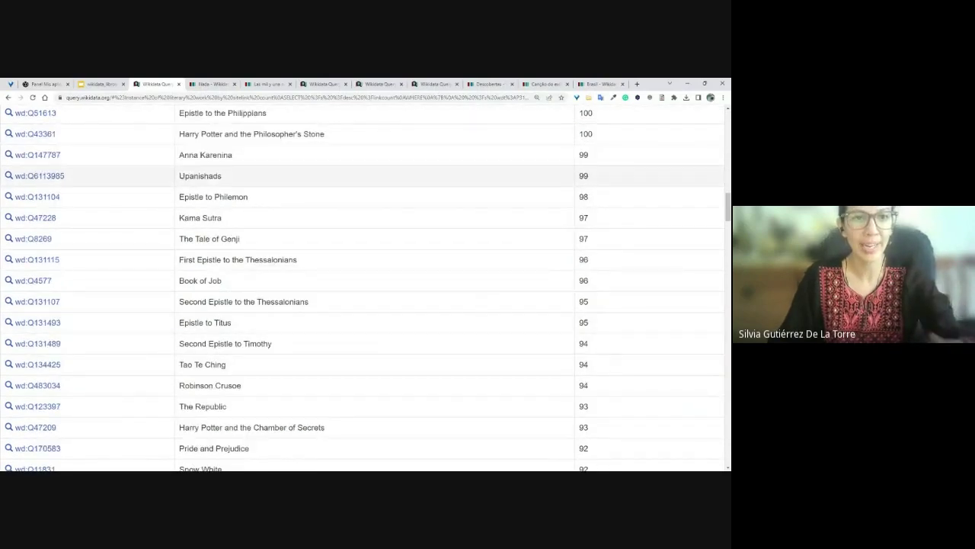
left_click(37, 155, "ctrl")
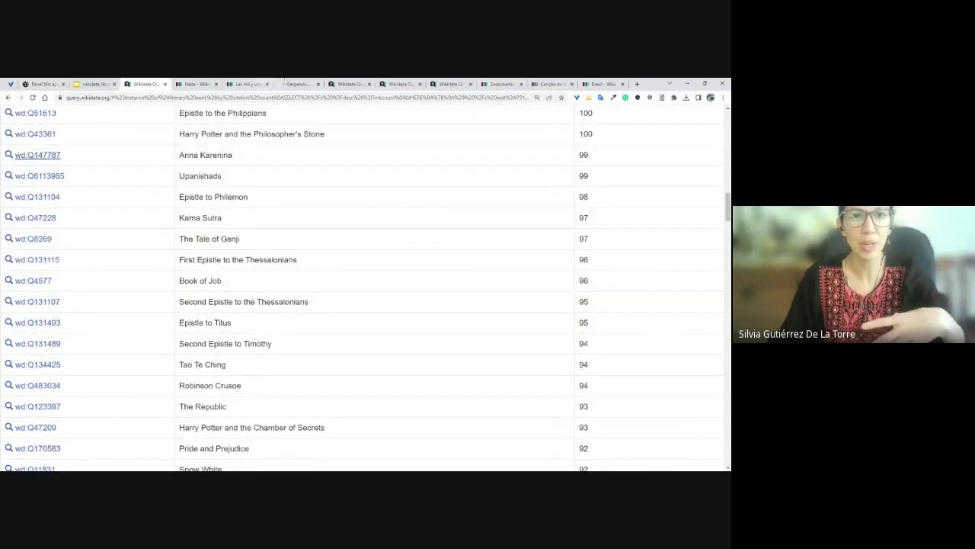
left_click(311, 83)
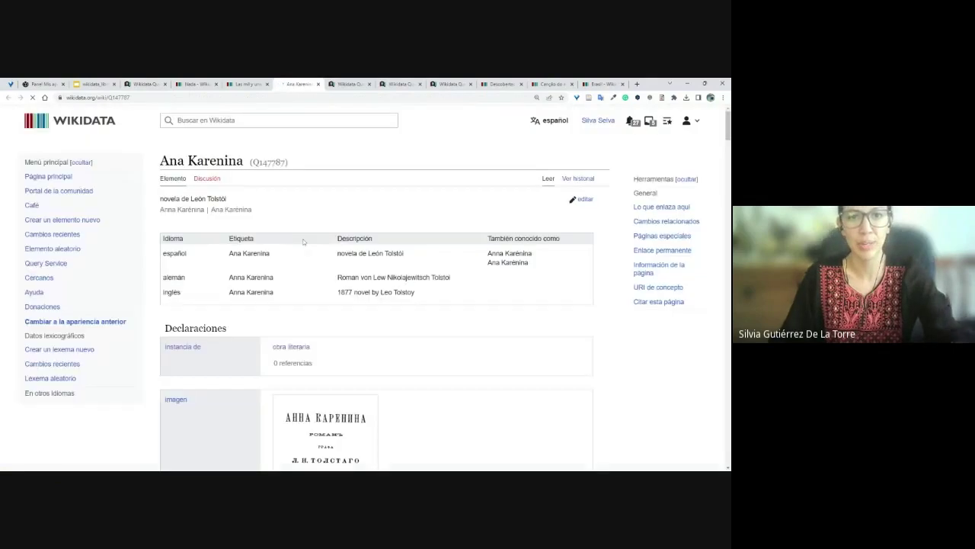
Step: Look over Ana Karenina's derivative works, predecessor, successor and genre statements, and return to the start of the query results
scroll(303, 241, "down", 1)
scroll(303, 241, "down", 10)
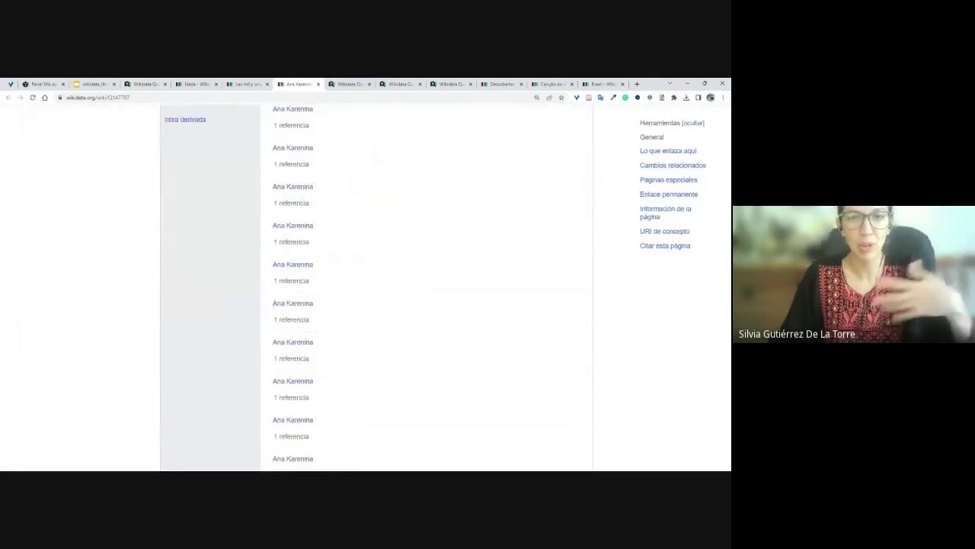
scroll(303, 240, "down", 5)
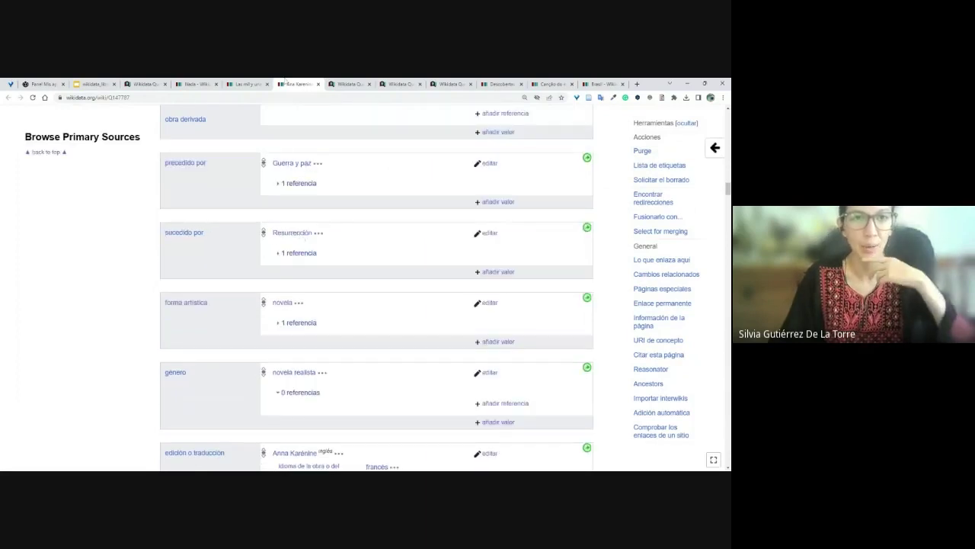
left_click(144, 84)
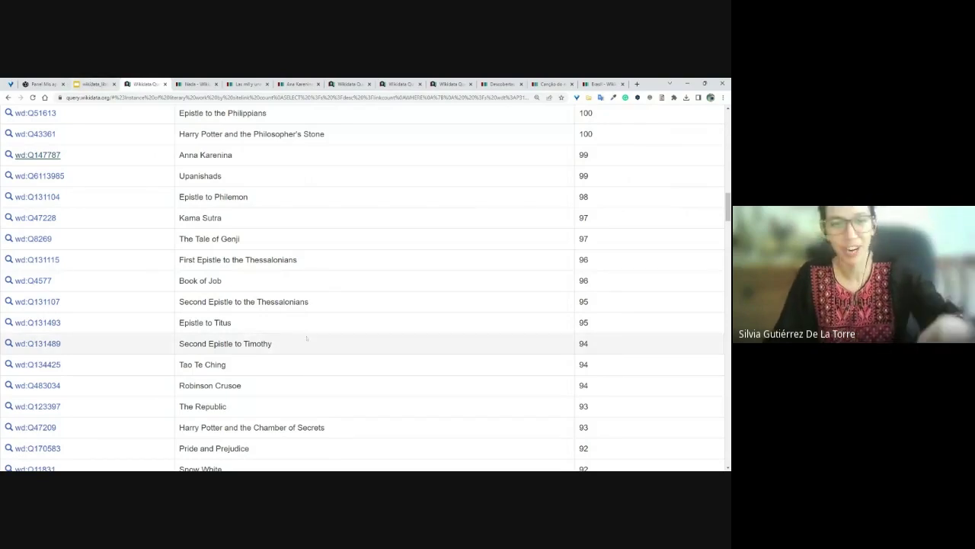
scroll(307, 339, "up", 5)
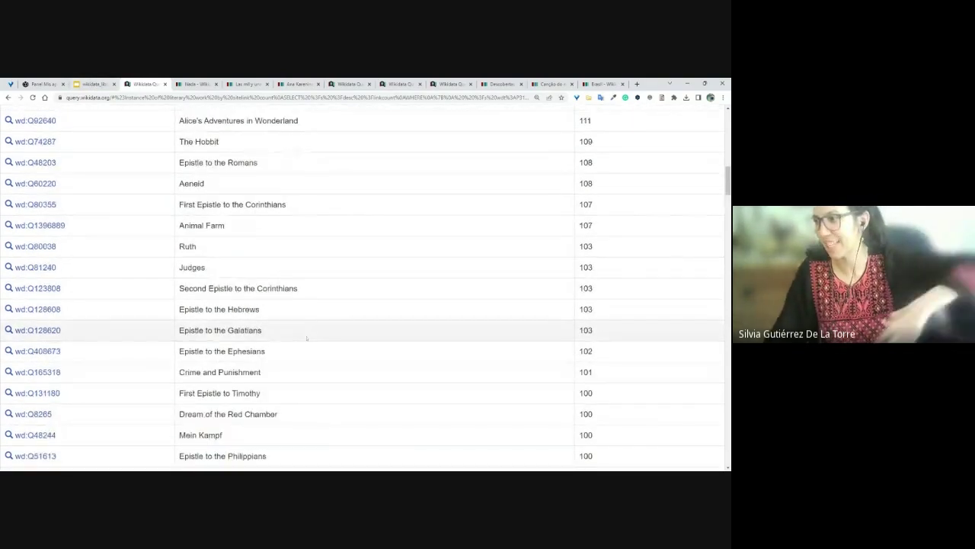
scroll(307, 338, "up", 3)
scroll(306, 338, "up", 5)
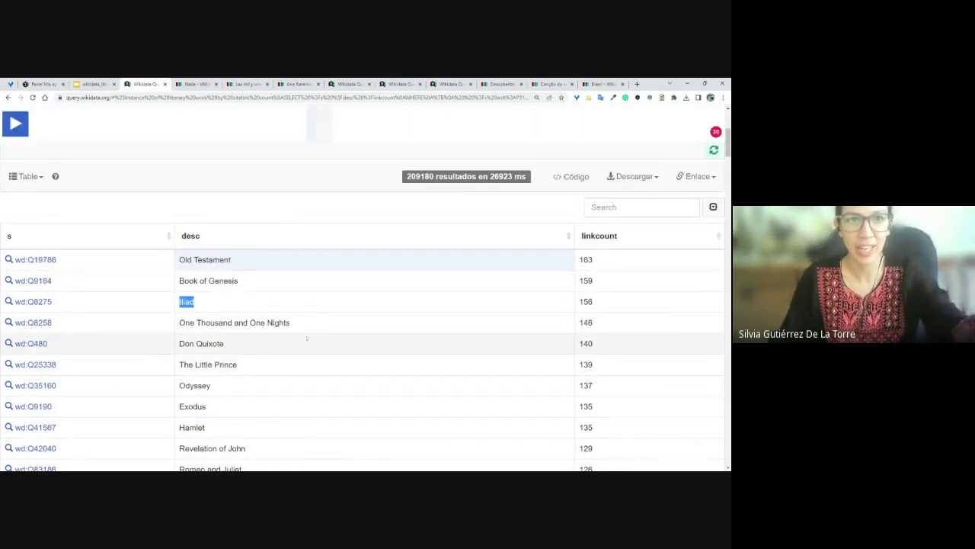
Step: Switch to the Google Slides presentation, go to the slide about Project Gutenberg books written by women, and open its w.wiki/6WcL link
left_click(103, 85)
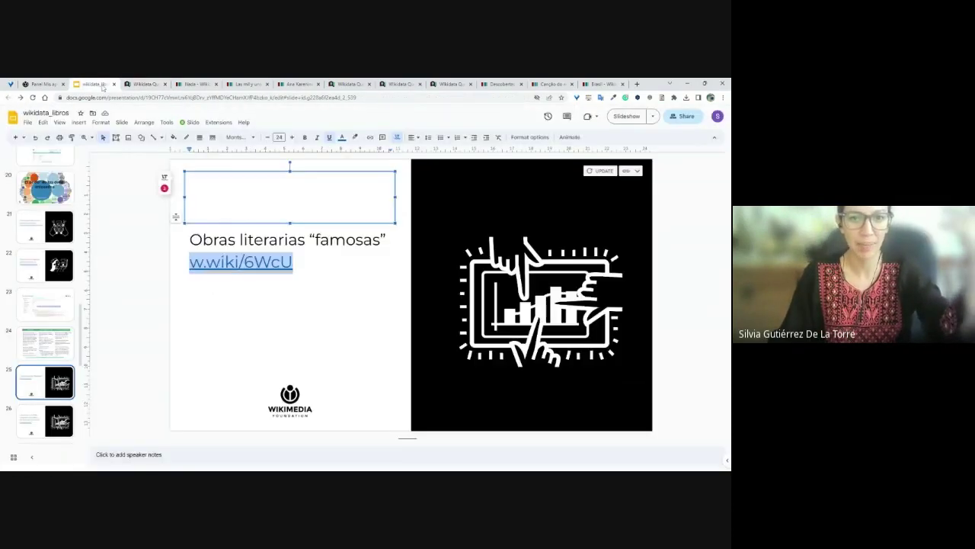
left_click(45, 420)
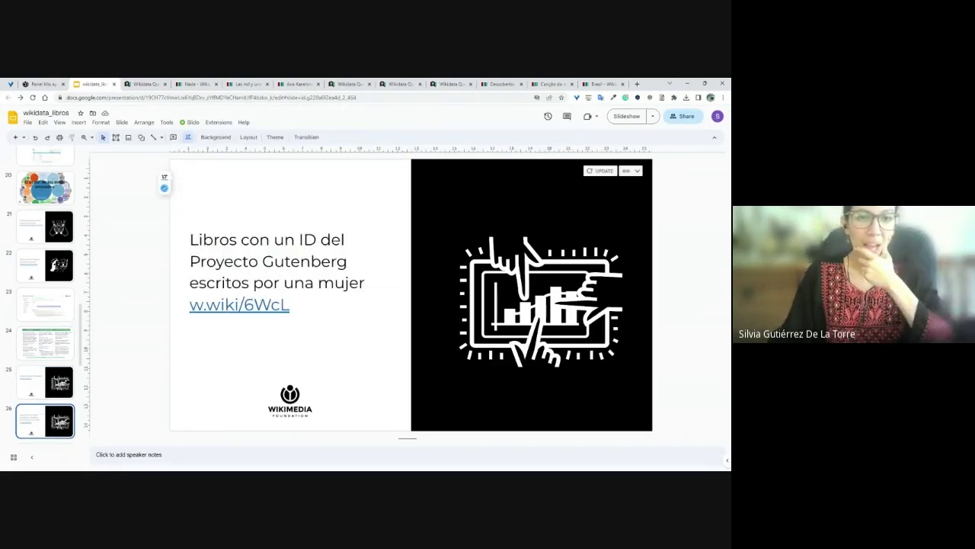
left_click(239, 304)
left_click(246, 328)
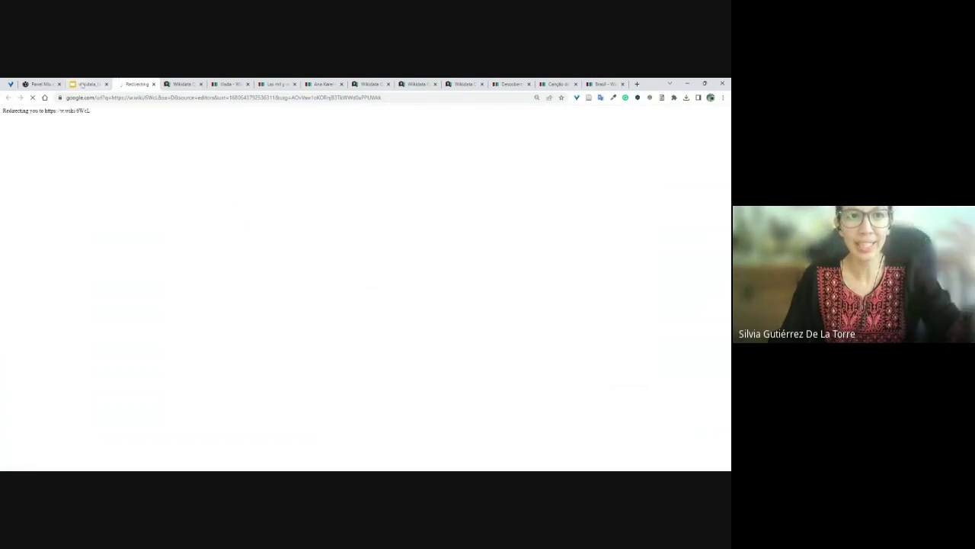
Step: Return to the presentation and select the w.wiki/6WcL link text on the Project Gutenberg slide
left_click(84, 84)
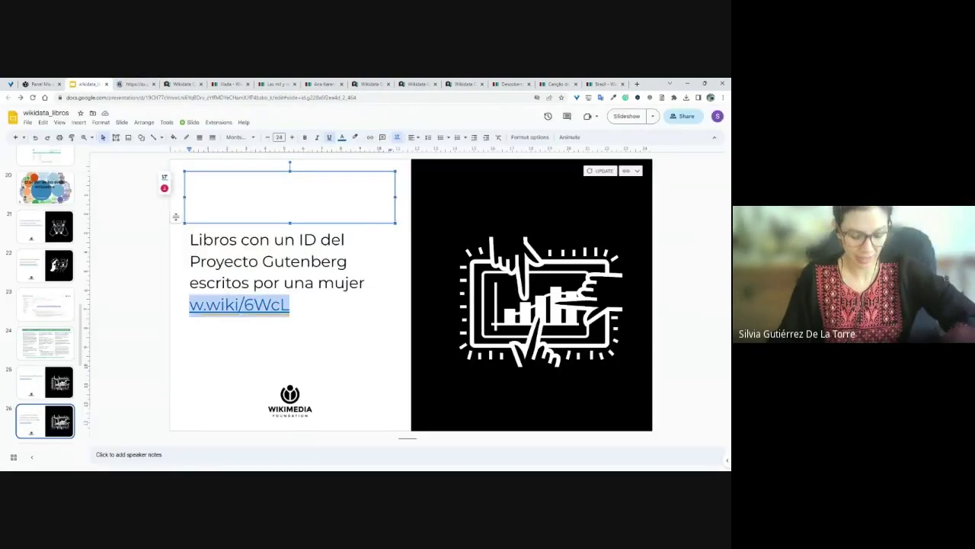
left_click(189, 348)
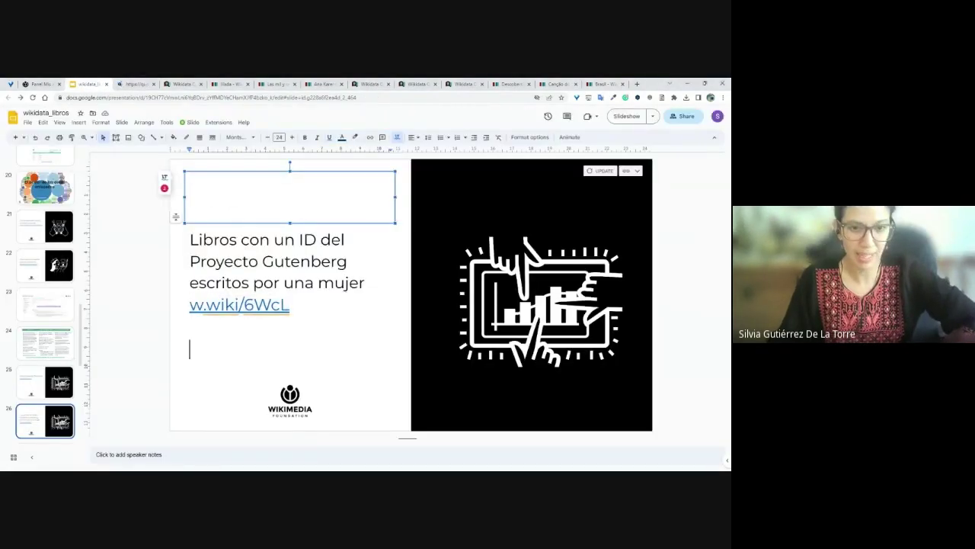
key("shift+Up")
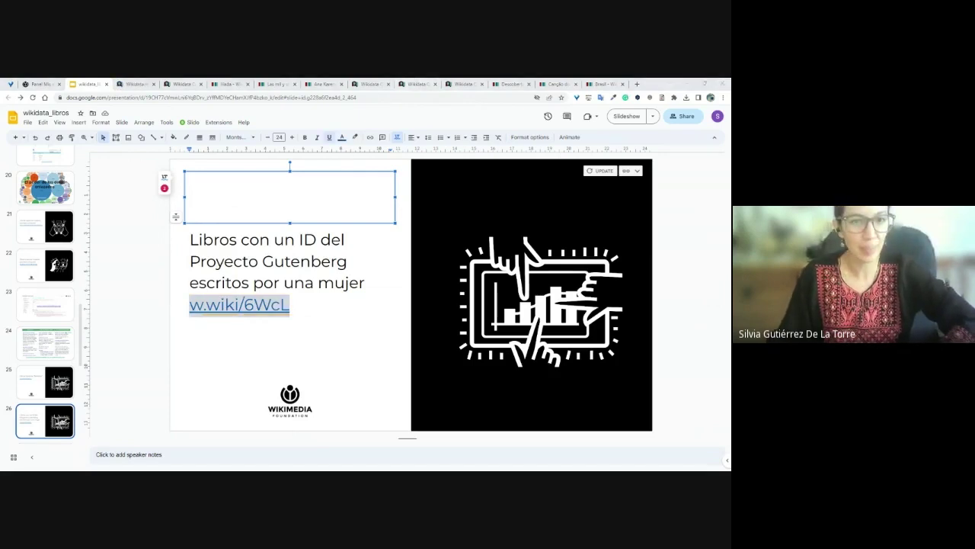
Step: Switch to the opened Wikidata query on female writers with a Project Gutenberg ID and look over its code and results table
left_click(137, 83)
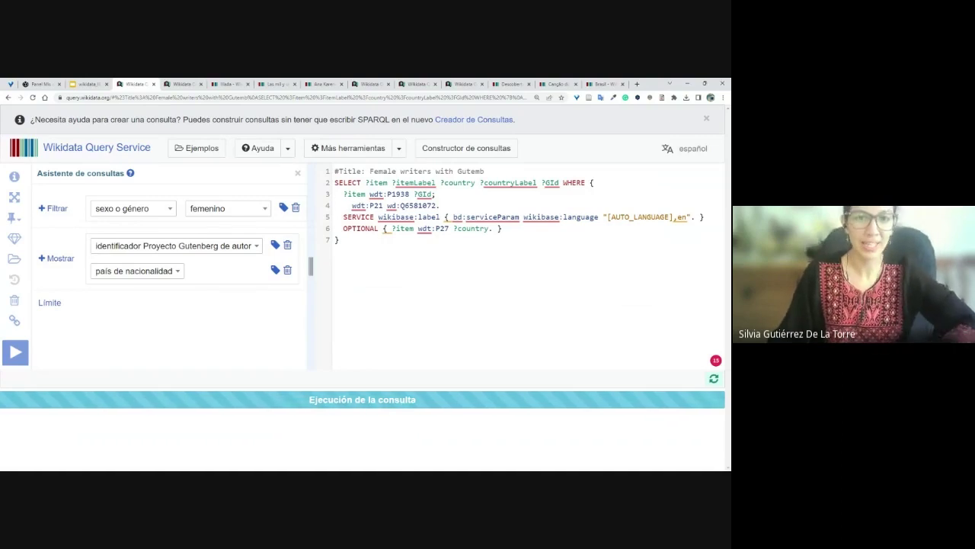
scroll(367, 313, "down", 3)
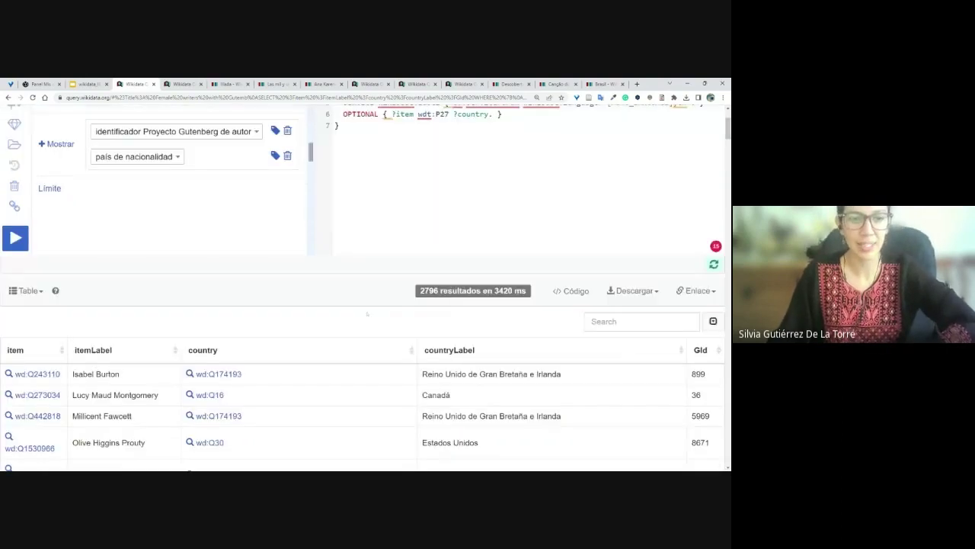
scroll(368, 313, "up", 3)
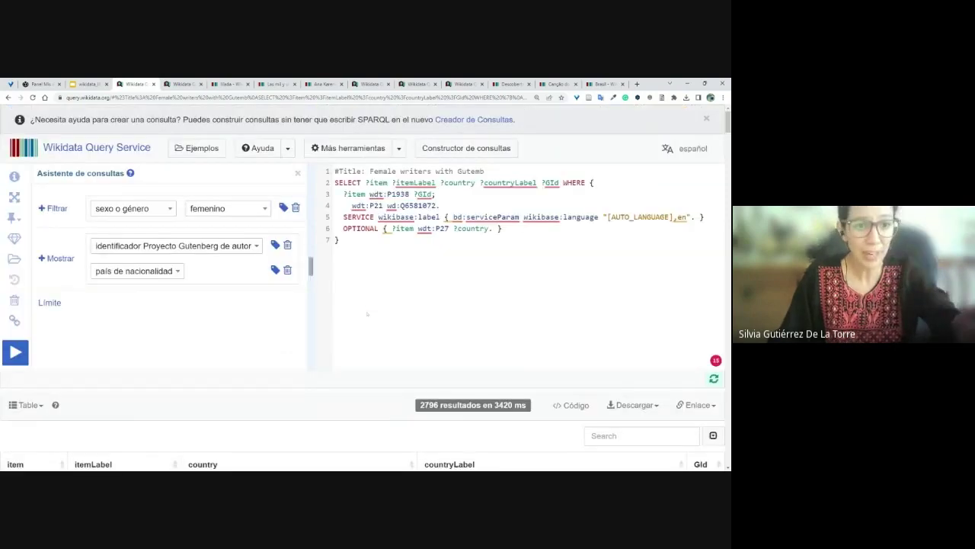
scroll(367, 314, "down", 2)
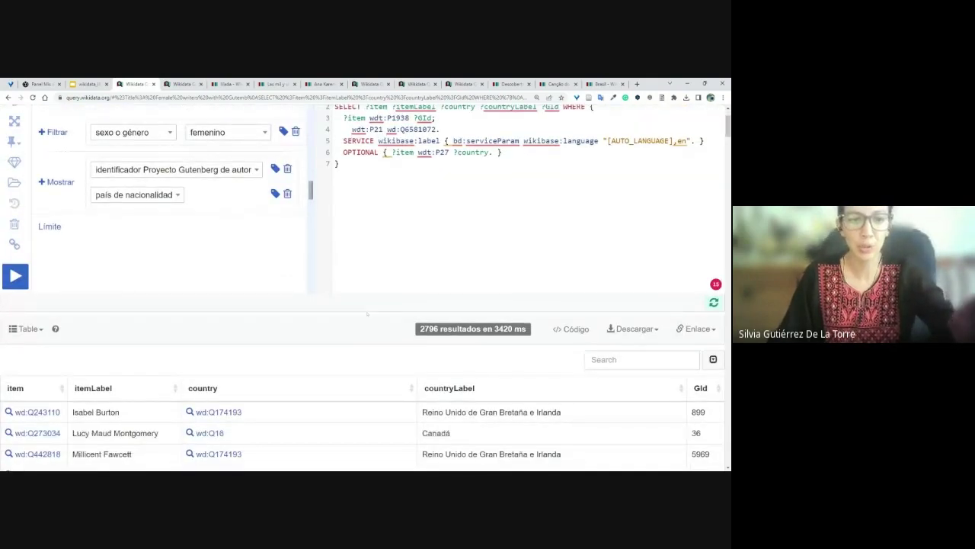
scroll(367, 313, "up", 2)
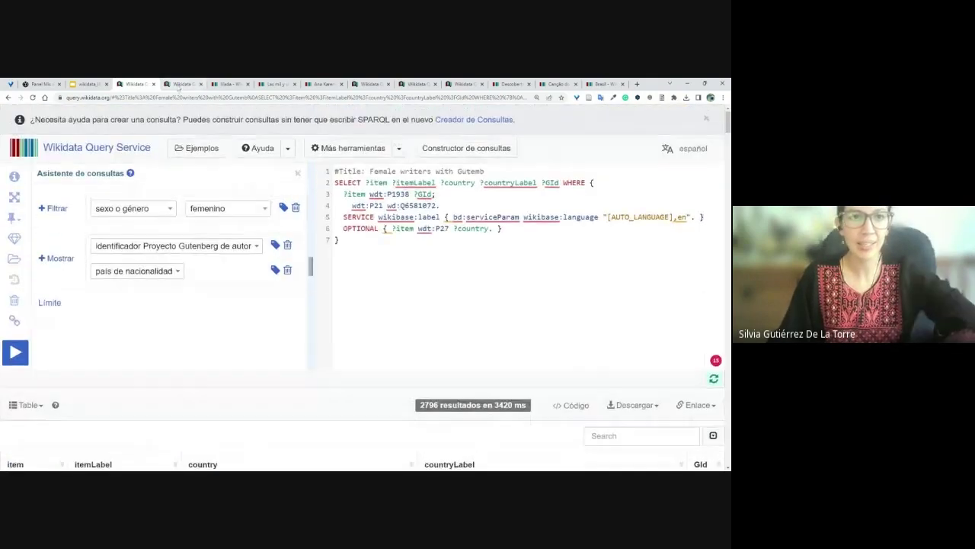
Step: Replace the famous literary works results page with the Project Gutenberg website by searching for "proyecto gutenberg"
left_click(180, 84)
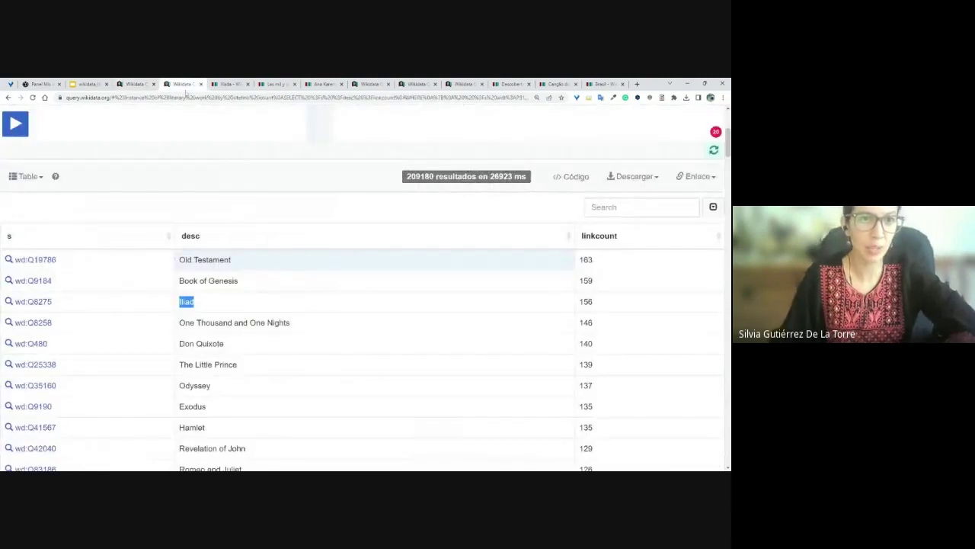
left_click(199, 97)
type("proyec")
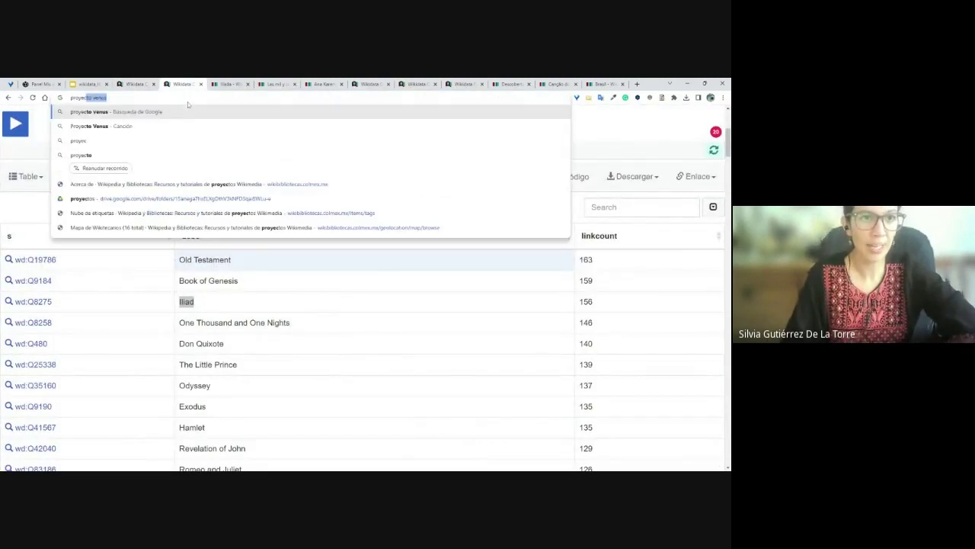
type("to guten")
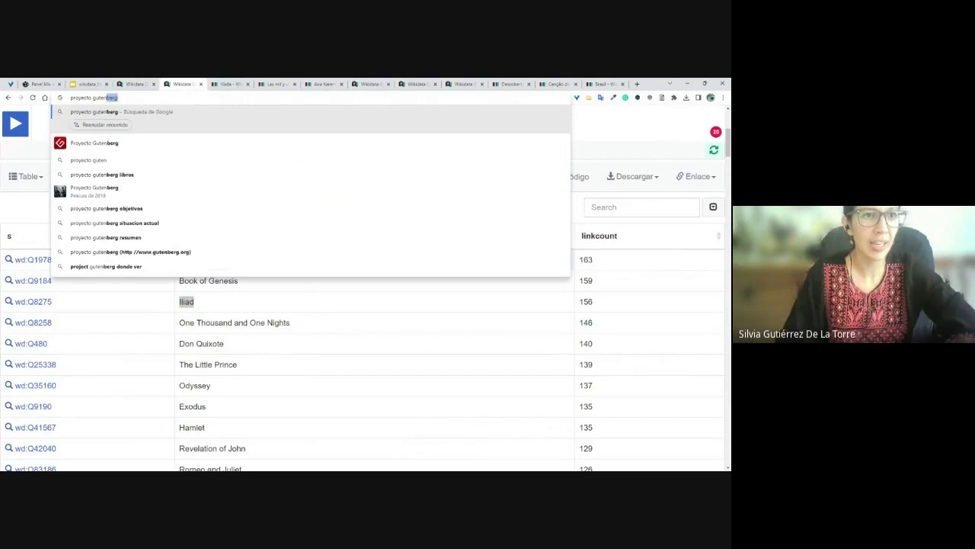
key("Return")
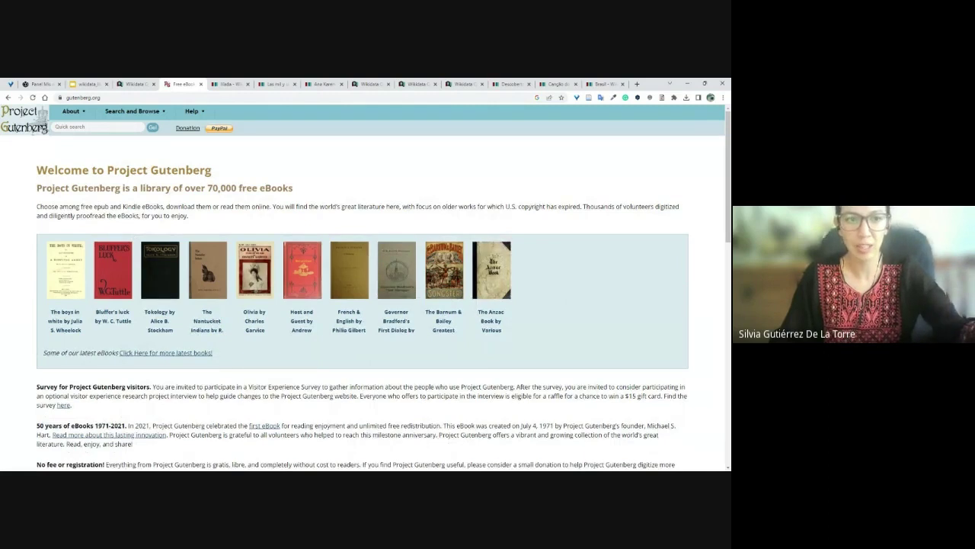
Step: Return to the female writers query and complete its title comment so it reads "Female writers with Gutenberg"
left_click(135, 83)
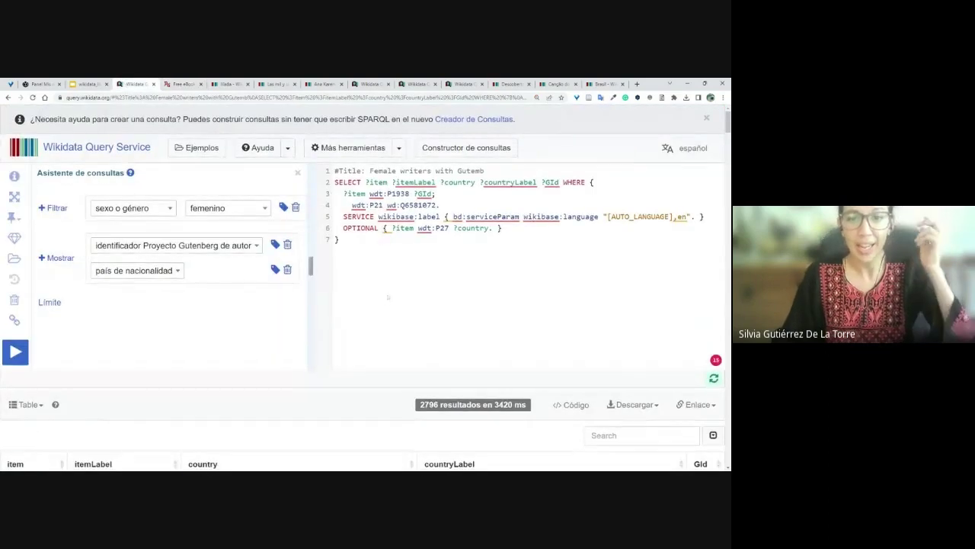
scroll(388, 297, "down", 2)
scroll(388, 297, "up", 2)
left_click(415, 183)
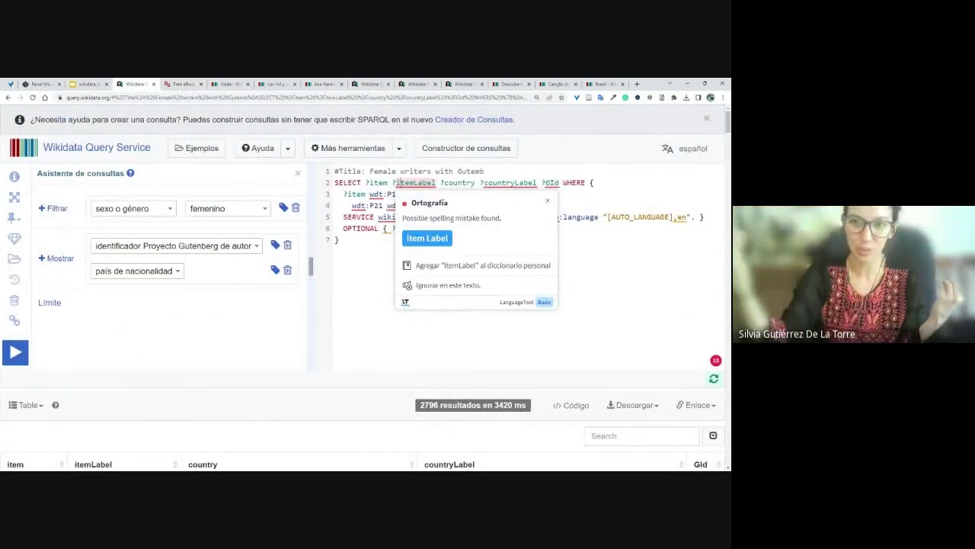
left_click(485, 171)
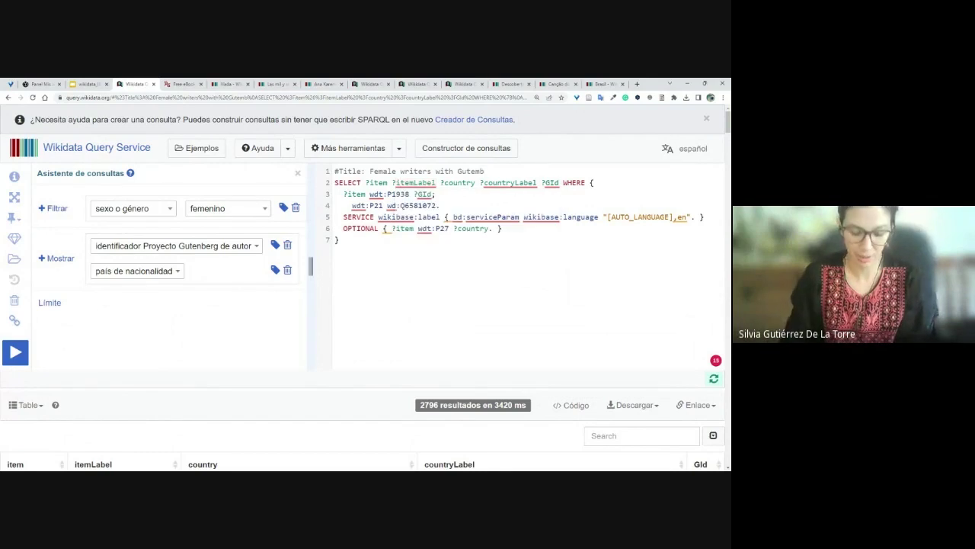
key("BackSpace")
key("BackSpace")
type("nberg")
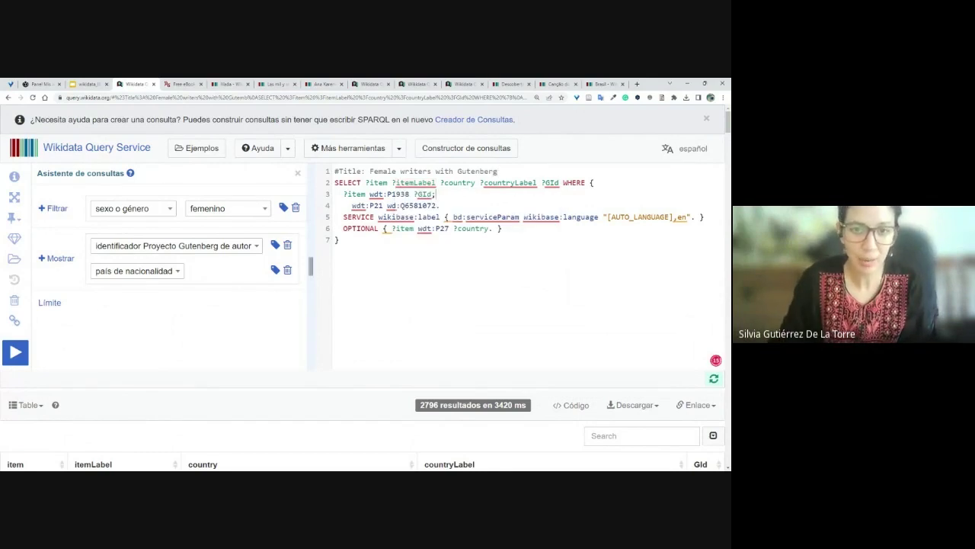
Step: Examine what P1938, P21 and Q6581072 stand for in the female writers query, and look over the resulting authors and countries
scroll(410, 244, "down", 3)
scroll(411, 245, "up", 2)
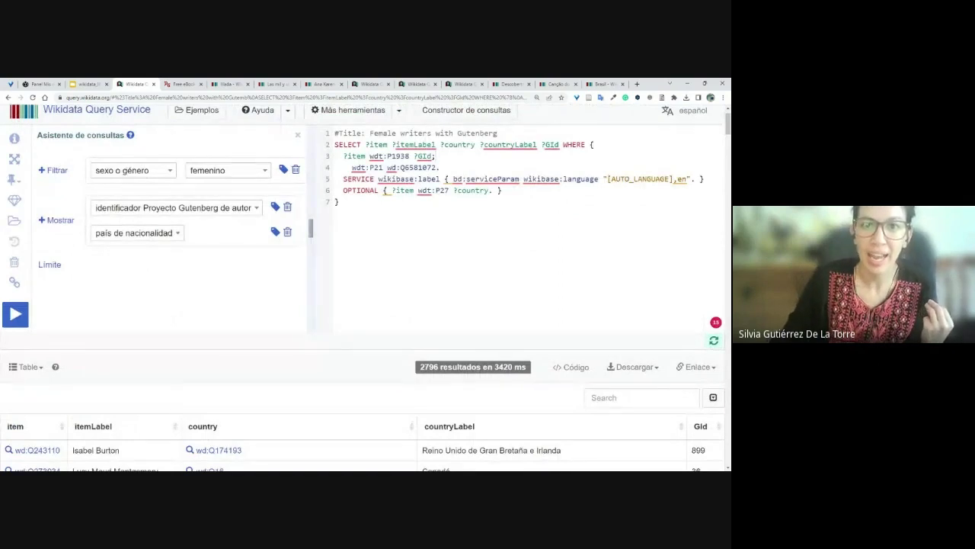
mouse_move(395, 156)
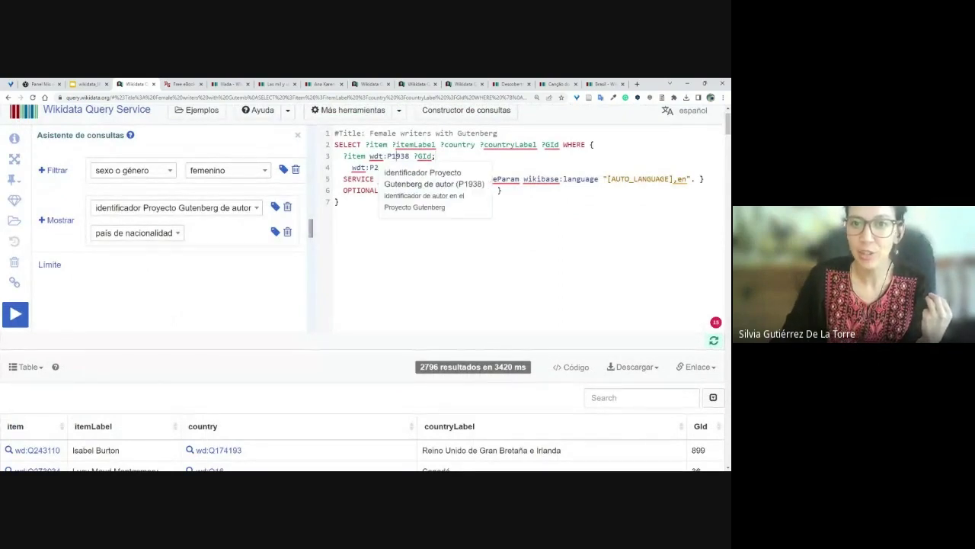
left_click_drag(344, 156, 435, 156)
left_click(403, 156)
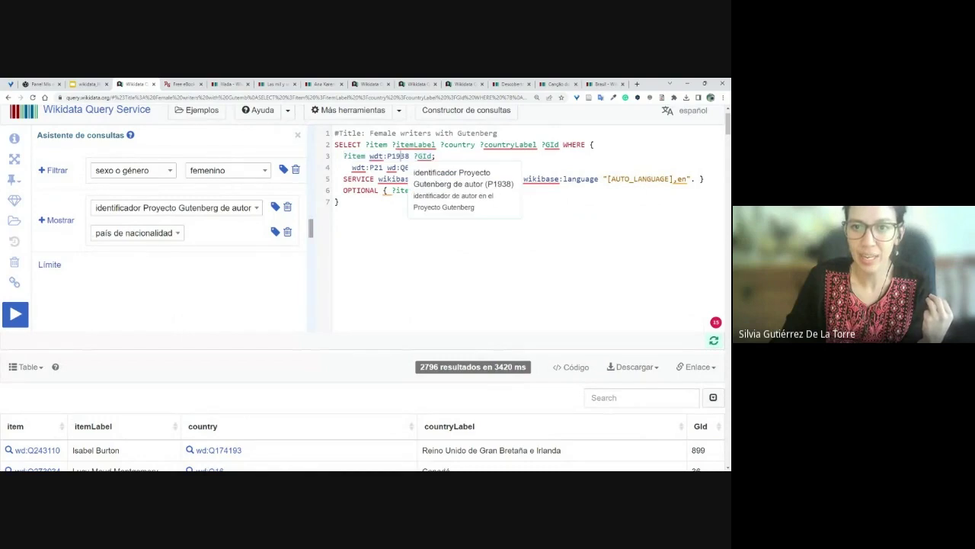
mouse_move(373, 168)
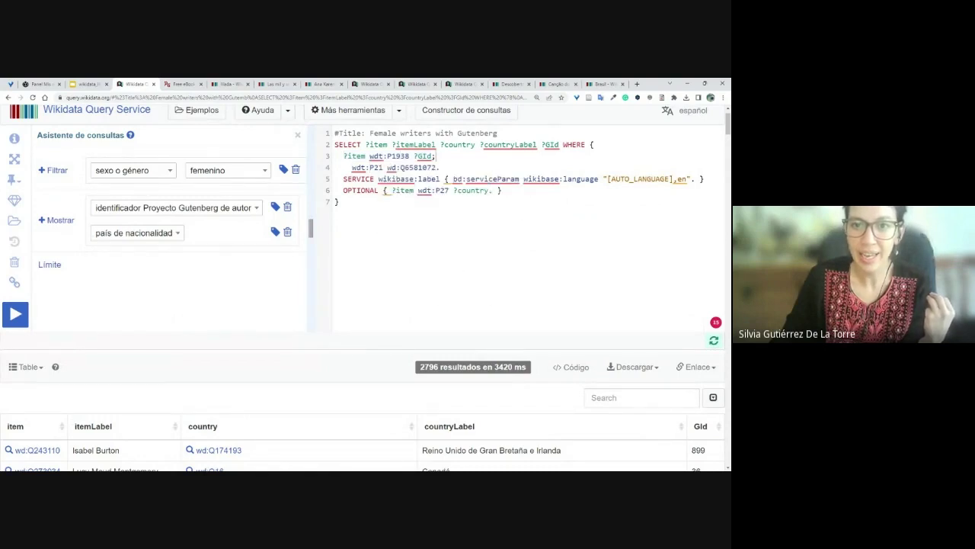
mouse_move(417, 167)
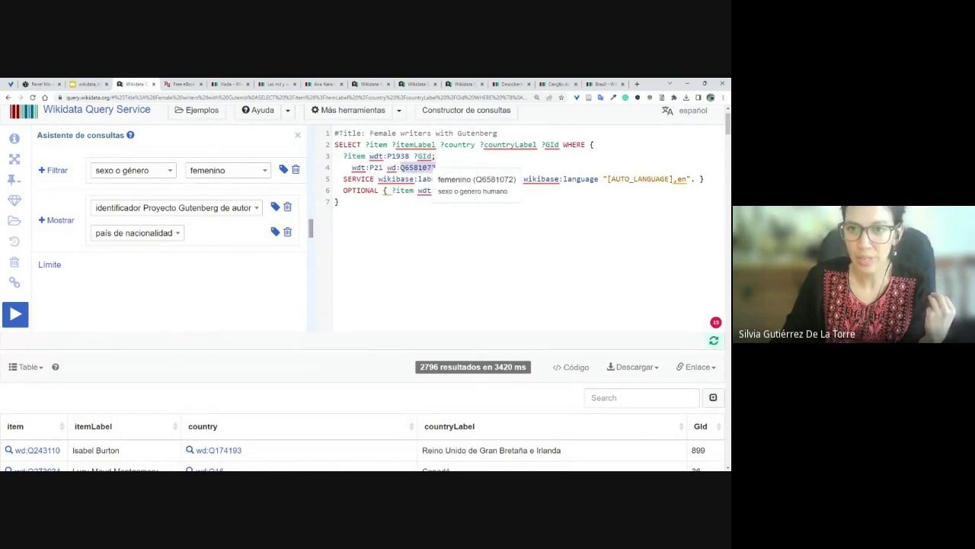
scroll(438, 293, "down", 4)
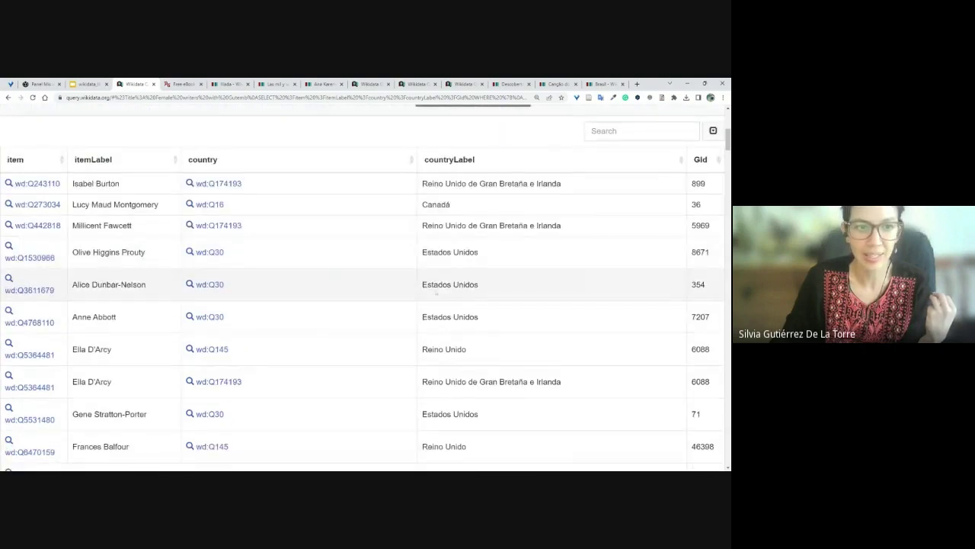
Step: Examine the female writers query and browse its results table, checking the authors and their countries of nationality
scroll(436, 290, "up", 5)
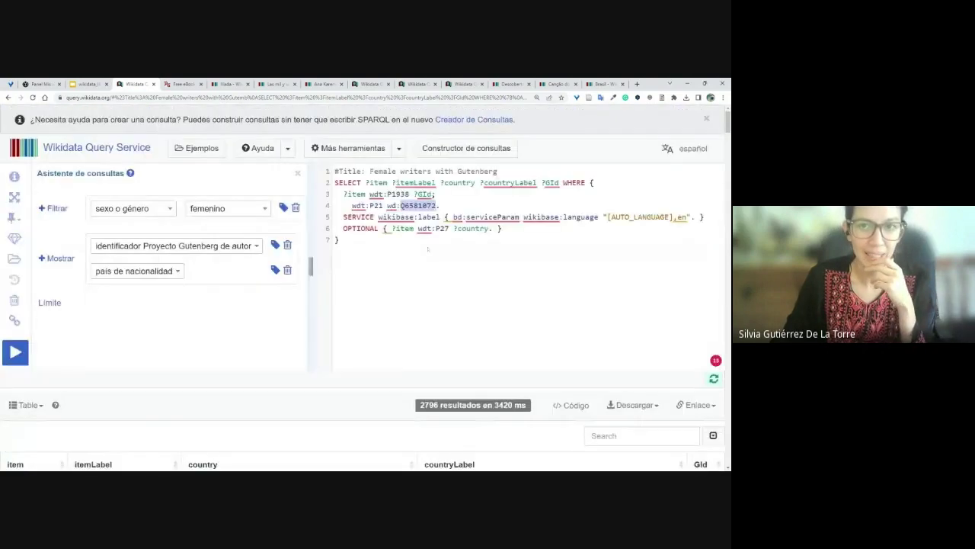
mouse_move(398, 200)
scroll(390, 252, "down", 5)
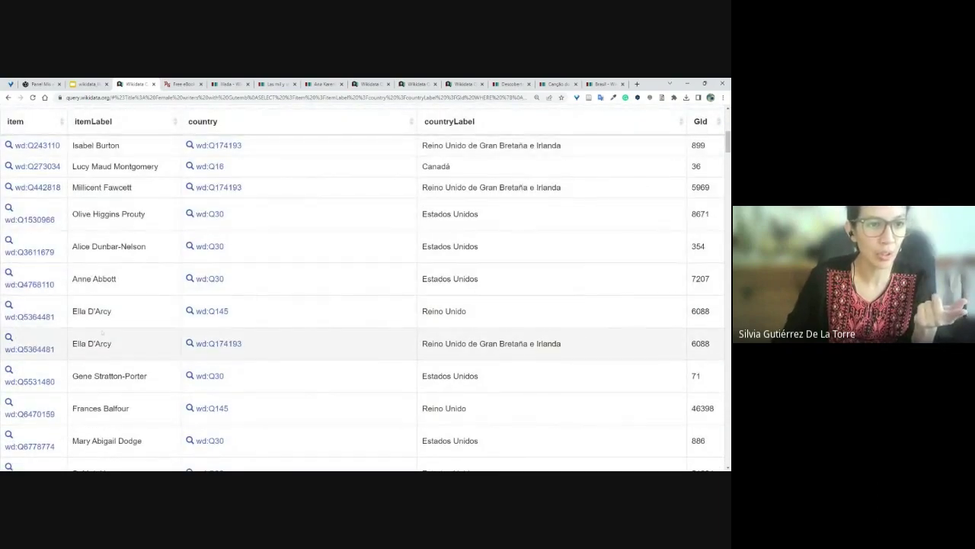
left_click_drag(72, 246, 144, 247)
scroll(145, 251, "down", 10)
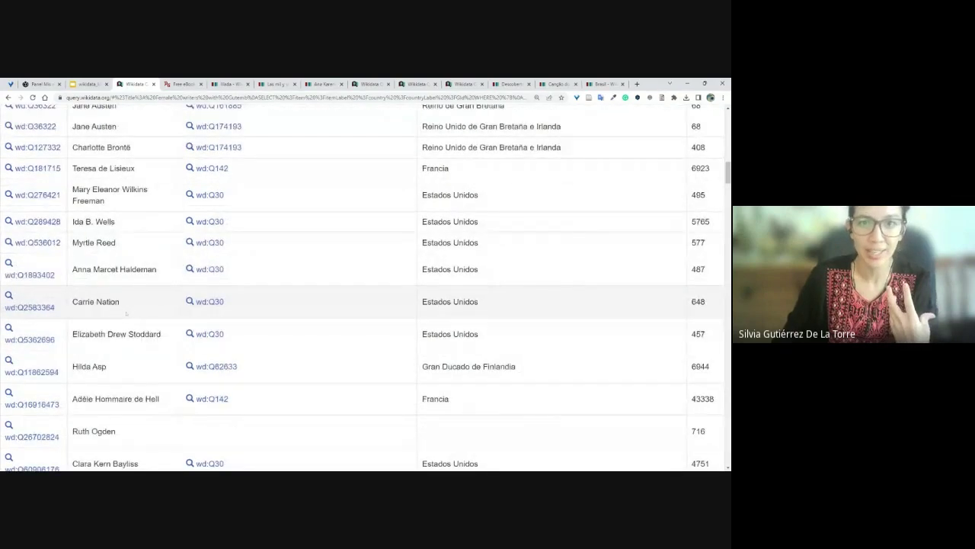
scroll(126, 313, "up", 5)
scroll(127, 313, "up", 1)
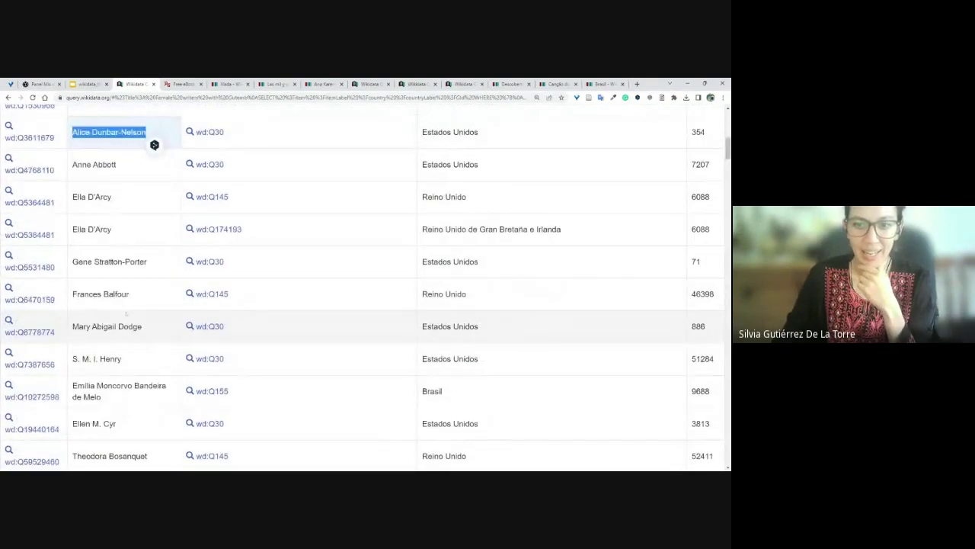
scroll(127, 314, "up", 3)
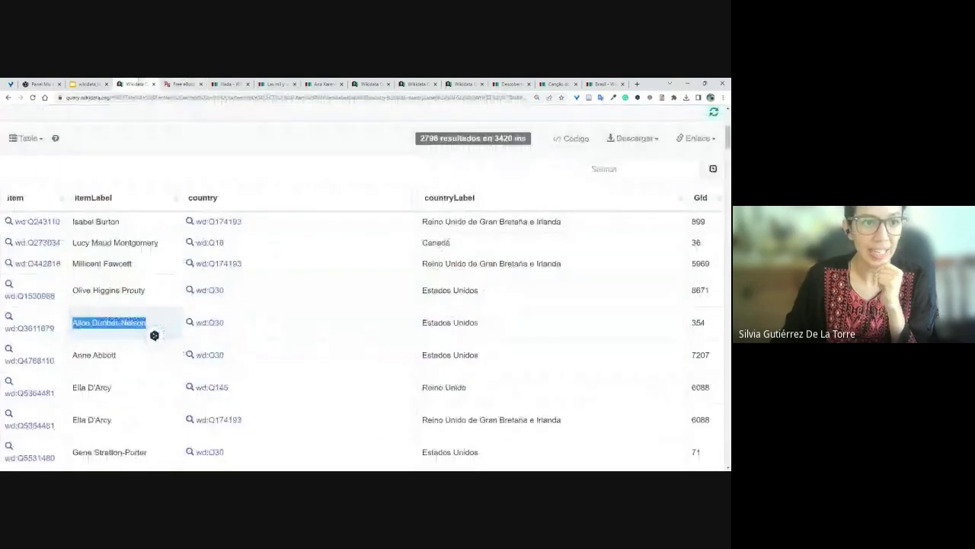
scroll(362, 328, "down", 4)
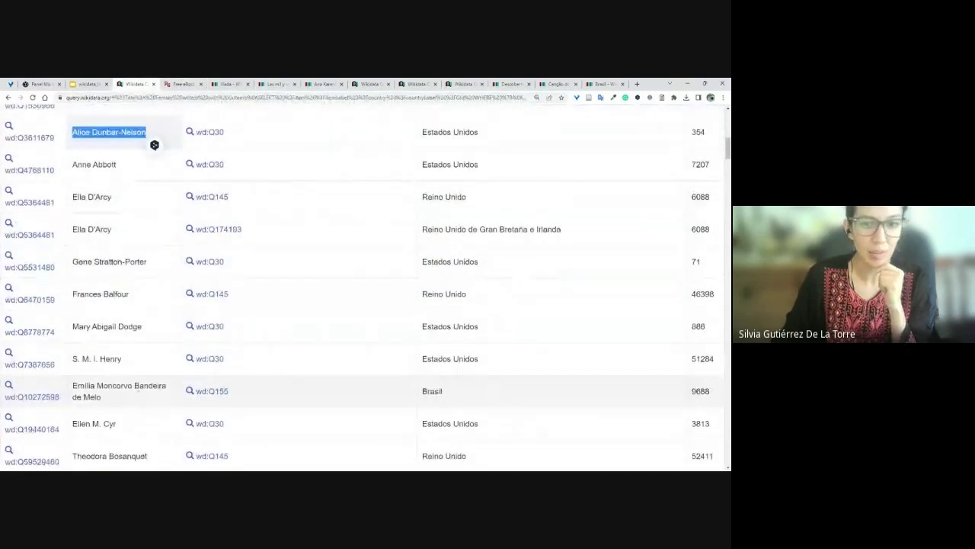
Step: Filter the female writers results by "brasil" and look over the matching authors' names
scroll(361, 327, "up", 5)
left_click(640, 168)
type("brasil")
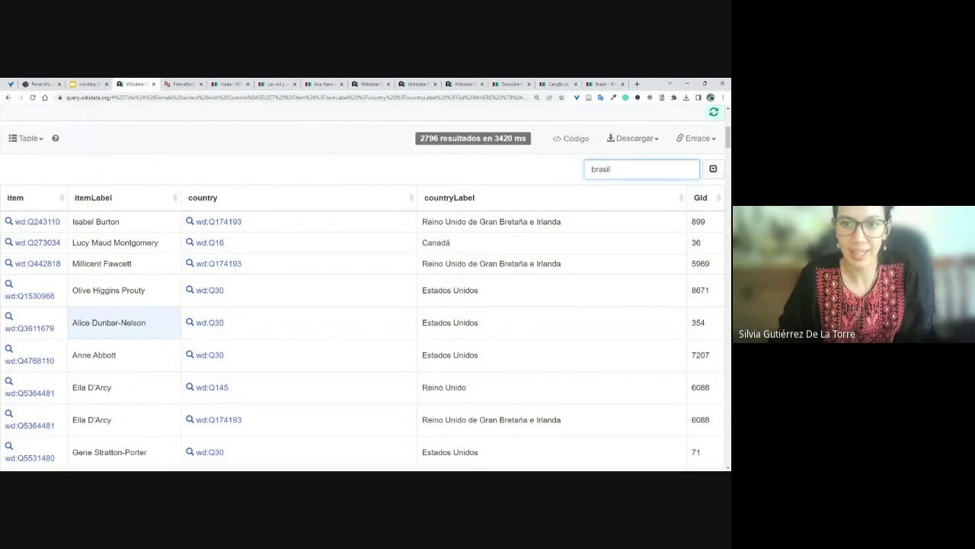
scroll(361, 305, "down", 1)
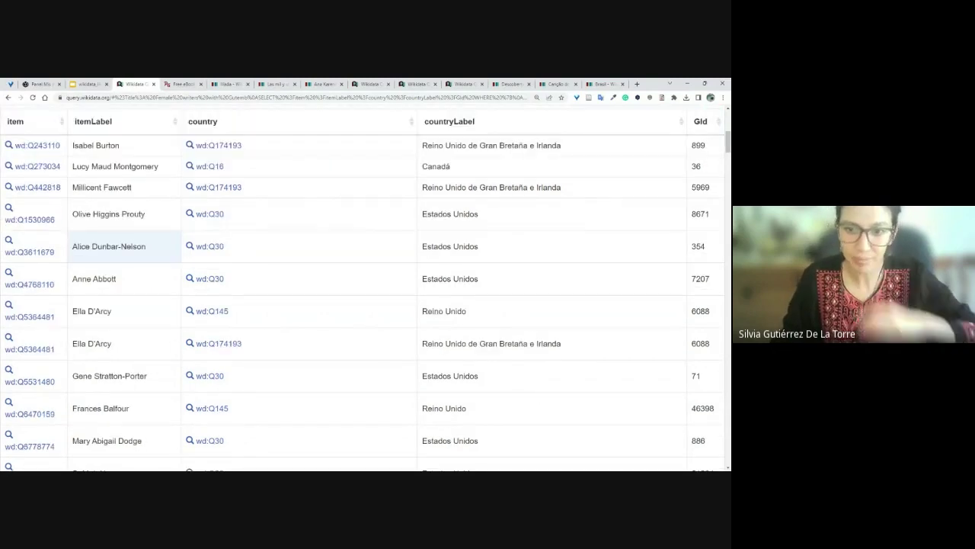
scroll(362, 305, "down", 1)
scroll(362, 290, "up", 4)
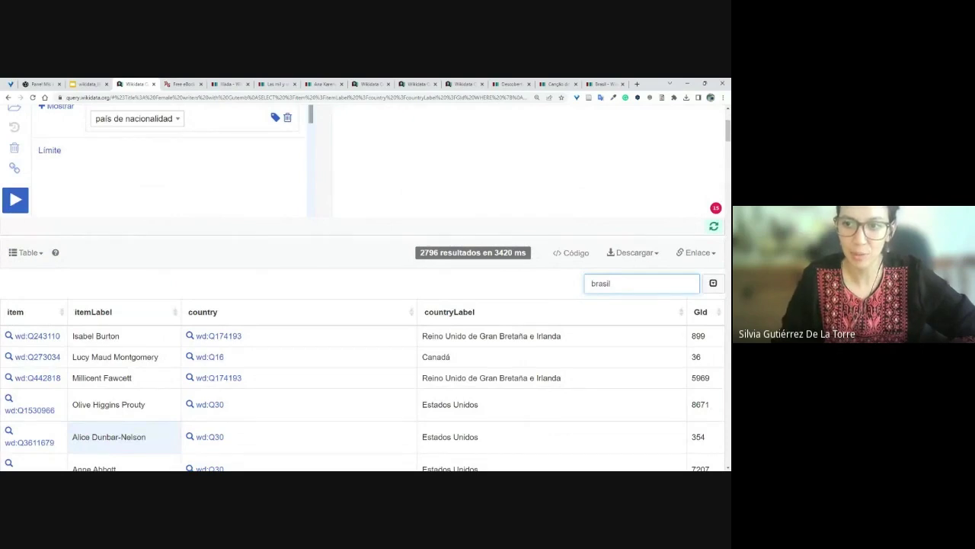
scroll(610, 429, "up", 2)
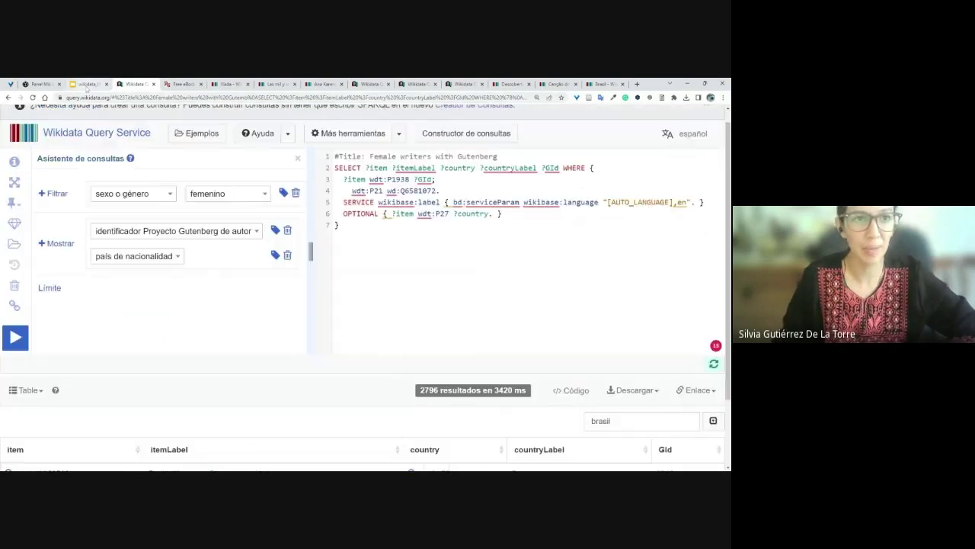
scroll(610, 429, "down", 1)
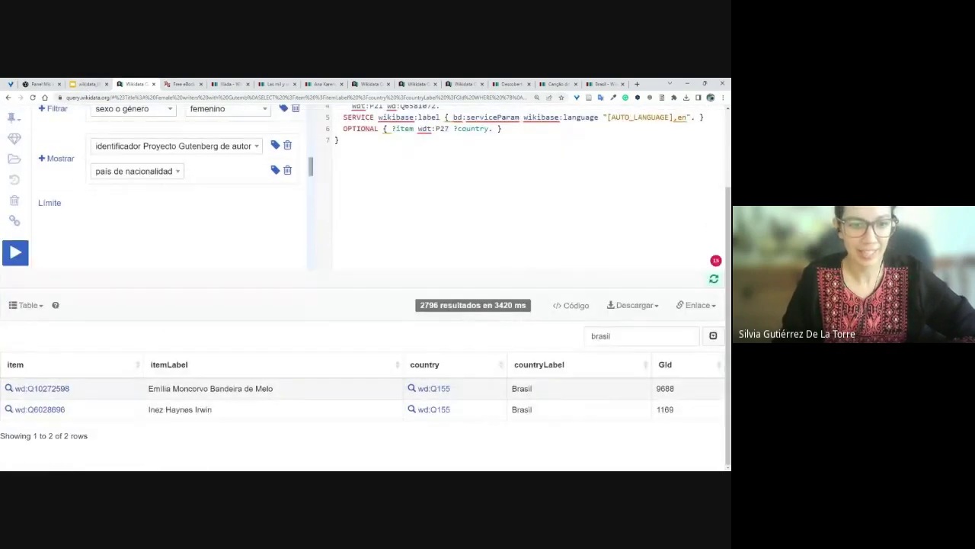
left_click_drag(149, 388, 274, 388)
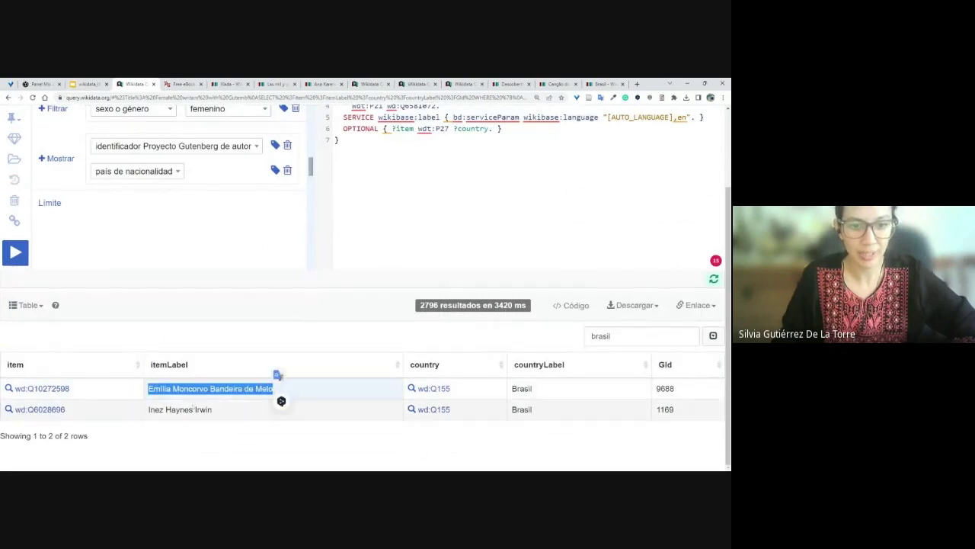
left_click_drag(148, 409, 206, 418)
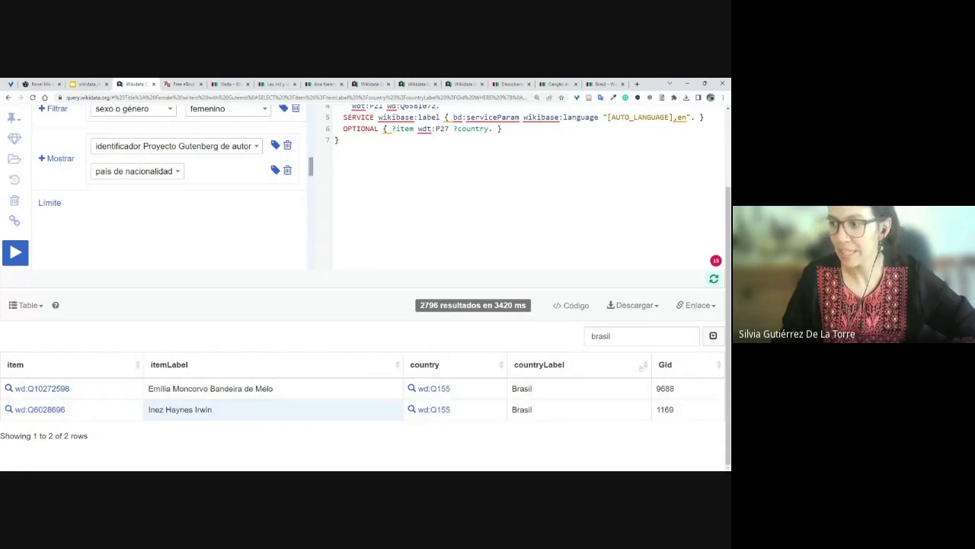
Step: Review the female gender condition wdt:P21 wd:Q6581072 in the query alongside the results filtered by "brasil"
double_click(600, 336)
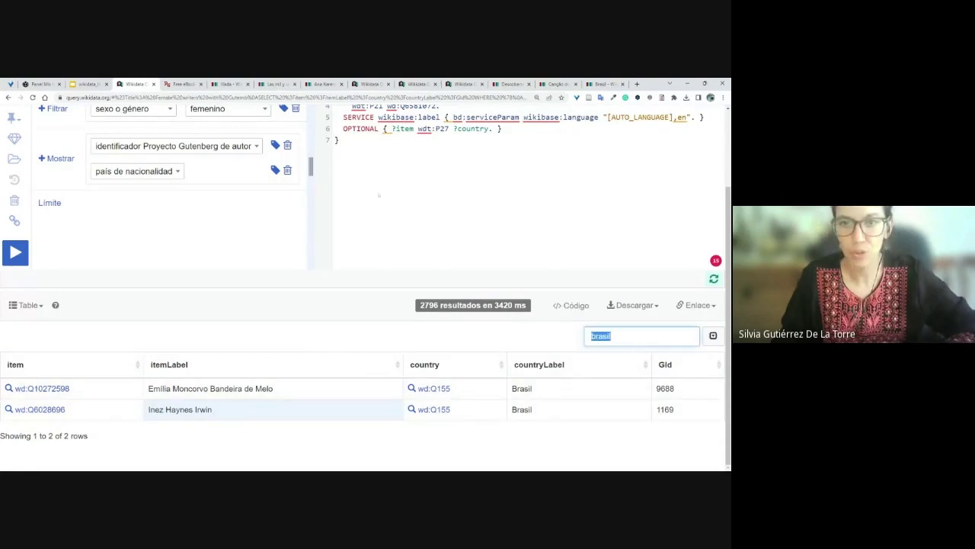
scroll(379, 196, "up", 1)
scroll(382, 201, "up", 2)
mouse_move(352, 206)
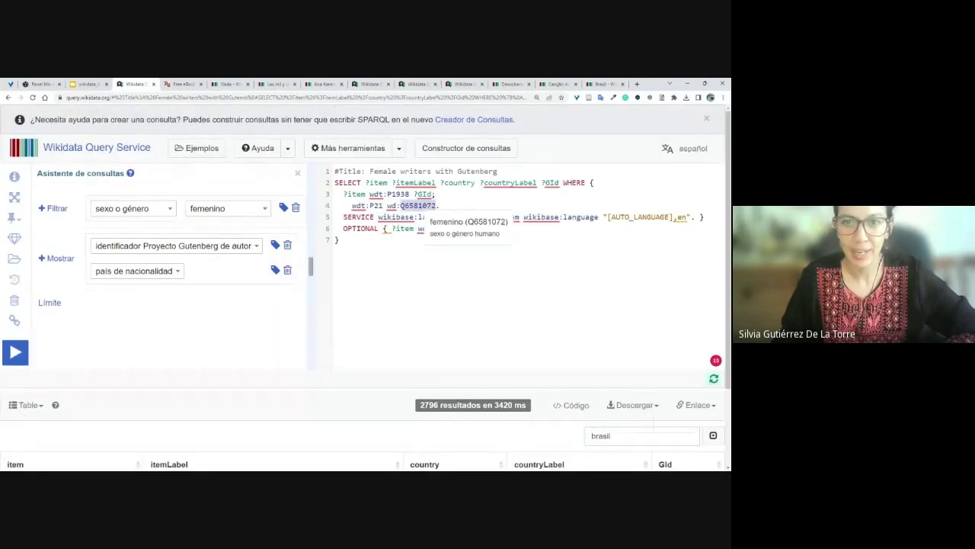
left_click_drag(350, 206, 440, 206)
left_click(440, 206)
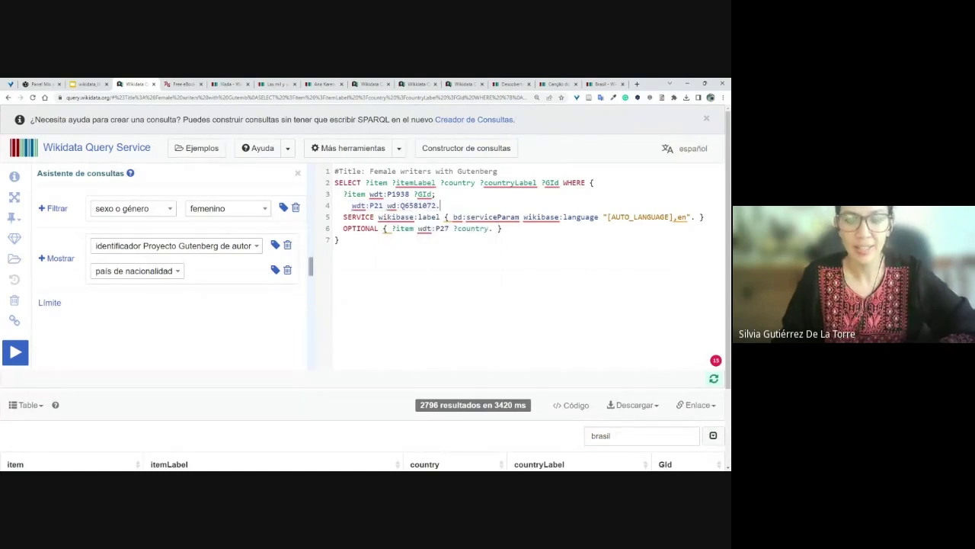
scroll(499, 305, "down", 2)
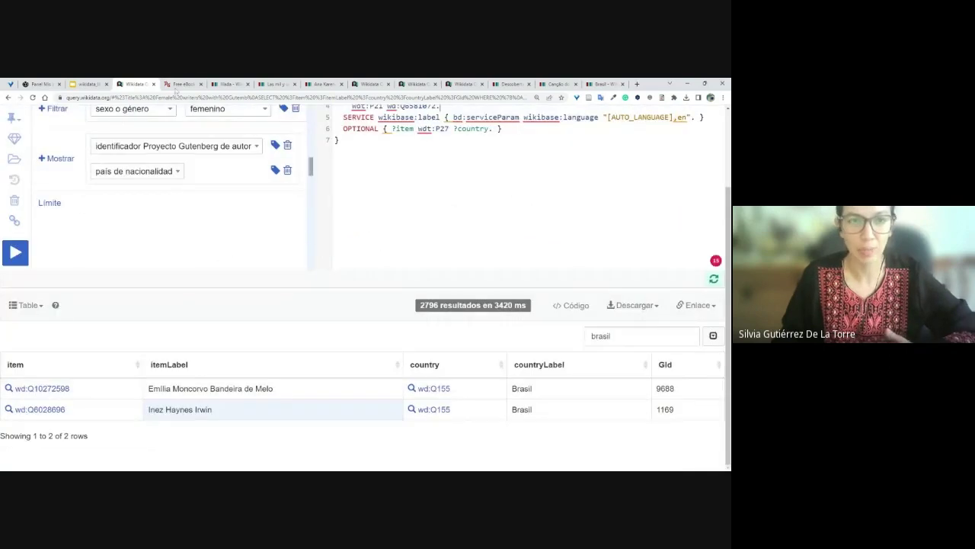
Step: Glance at the Project Gutenberg home page, then generate a short link for the female writers query
left_click(176, 85)
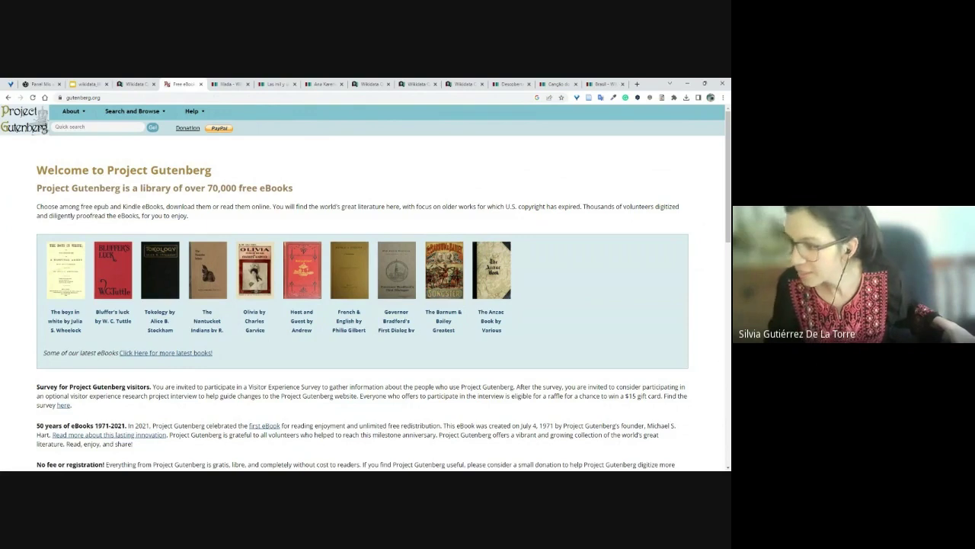
key("ctrl+shift+Tab")
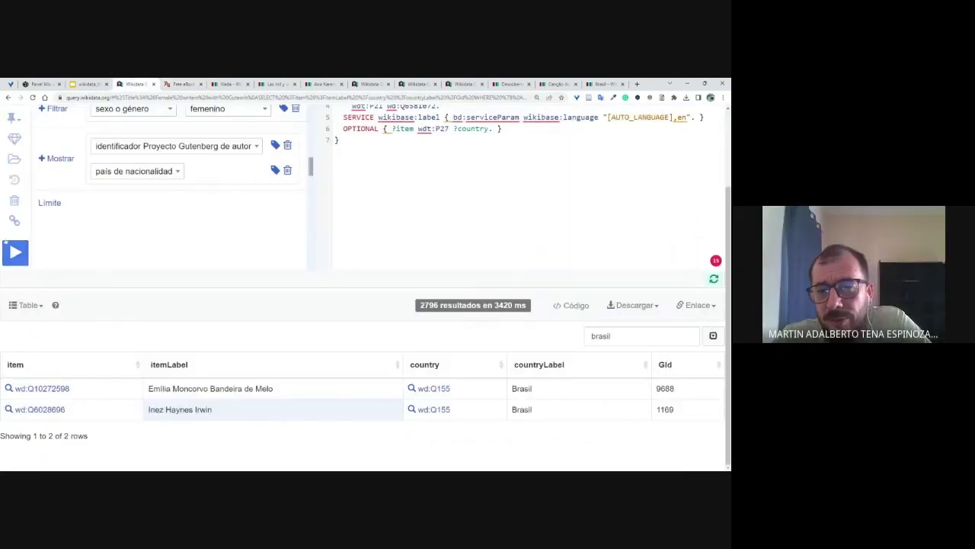
left_click(14, 220)
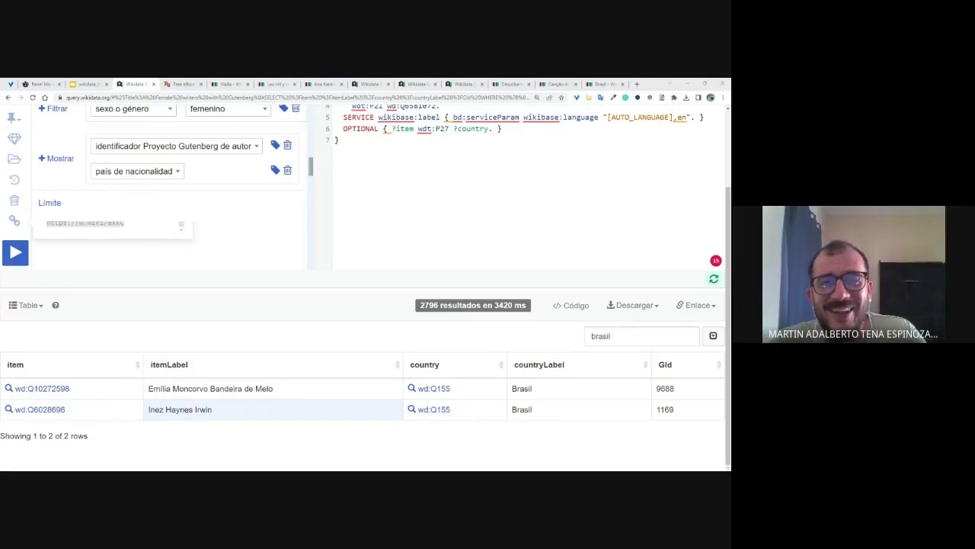
Step: From slide 27 of the wikidata_libros presentation, open the w.wiki/6WKk query on literary works with a narrative location and run it
left_click(90, 84)
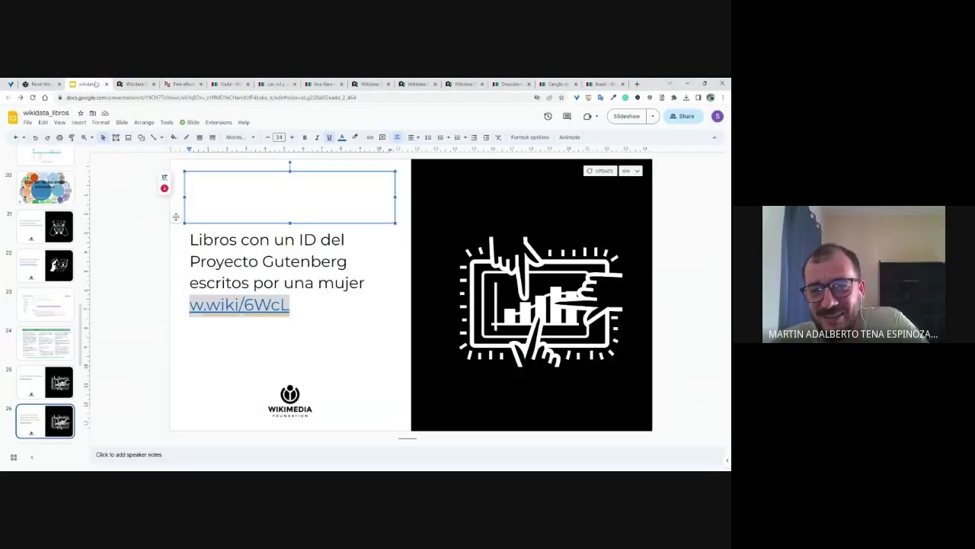
scroll(46, 297, "down", 2)
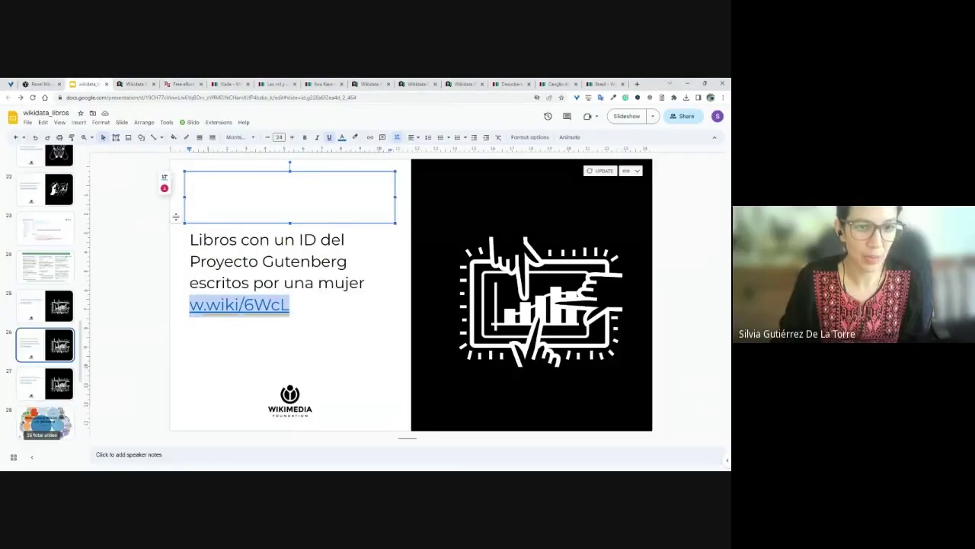
left_click(45, 383)
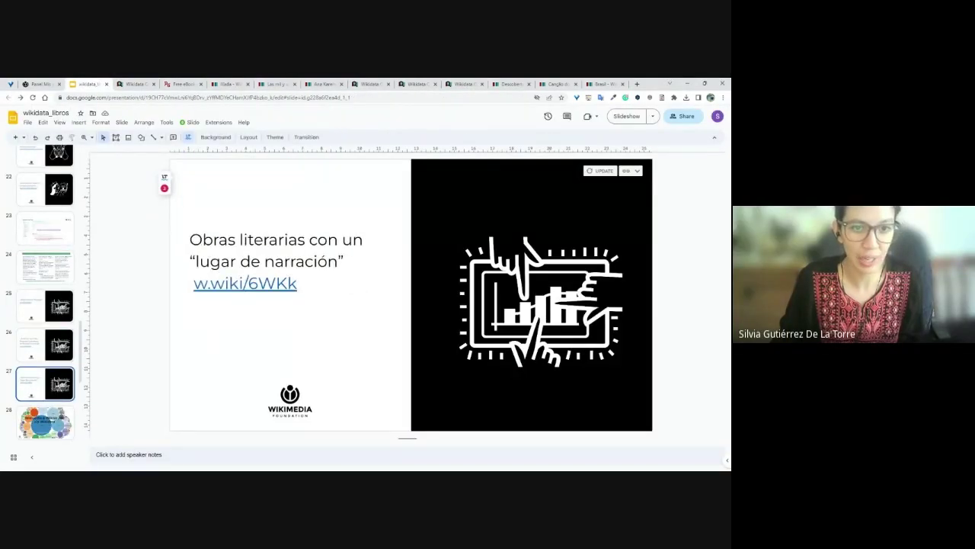
left_click(230, 283)
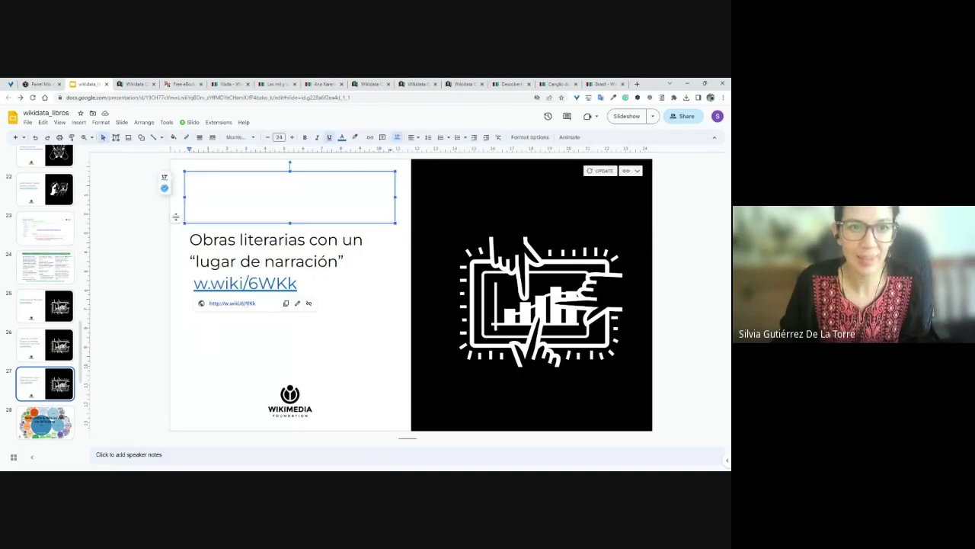
left_click(246, 305)
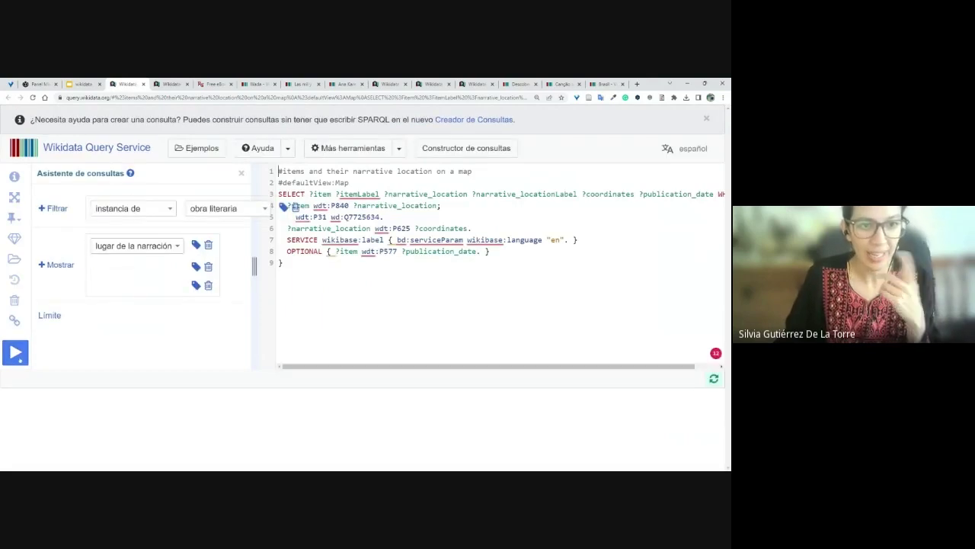
key("ctrl+Return")
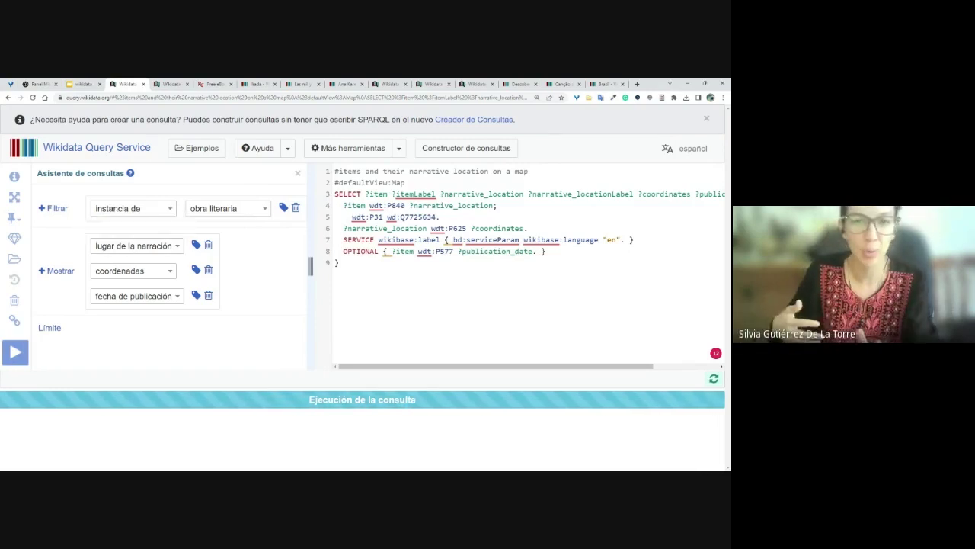
Step: Generate a short link for the narrative location map query and close the link box
left_click(14, 320)
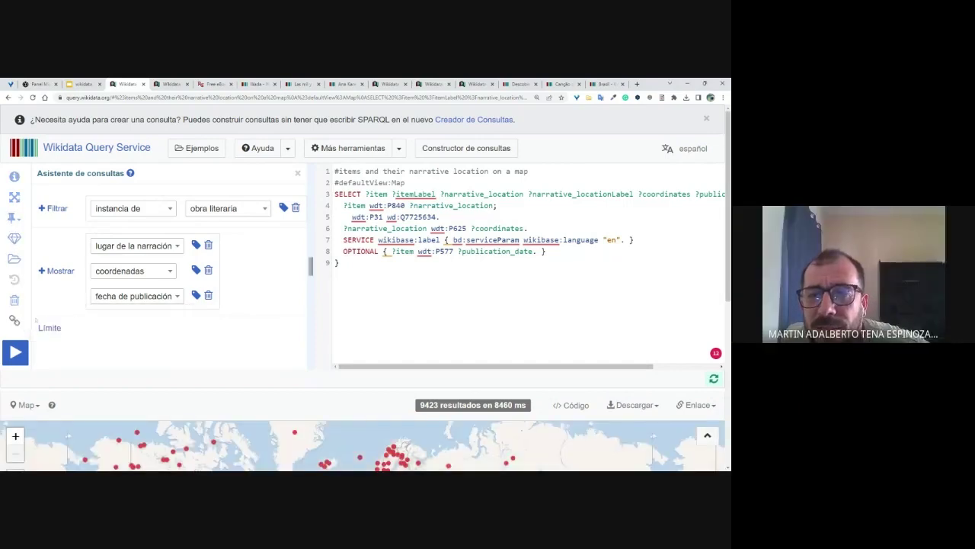
left_click(14, 320)
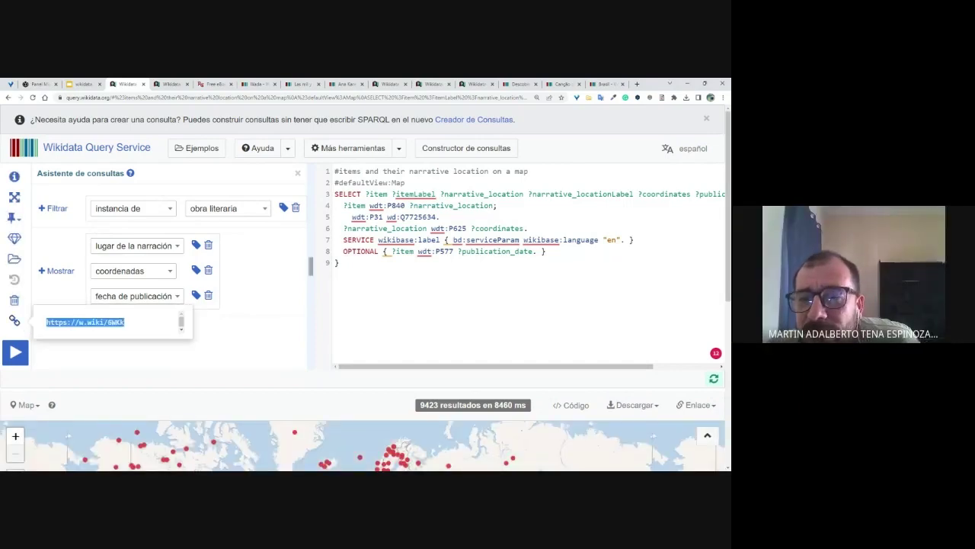
key("Escape")
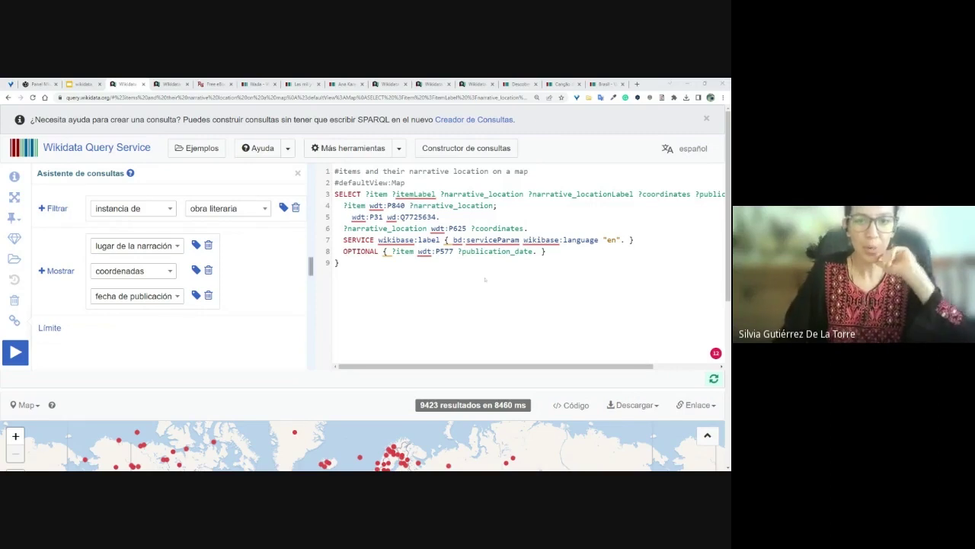
Step: Return to the female writers results, open the item for Emília Moncorvo Bandeira de Melo, and look over its statements and identifiers
left_click(162, 84)
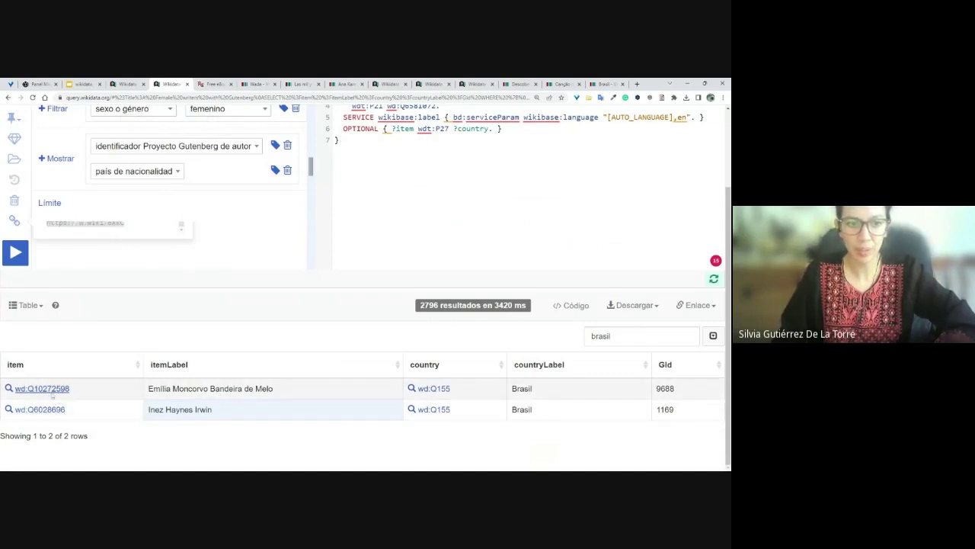
left_click(47, 389)
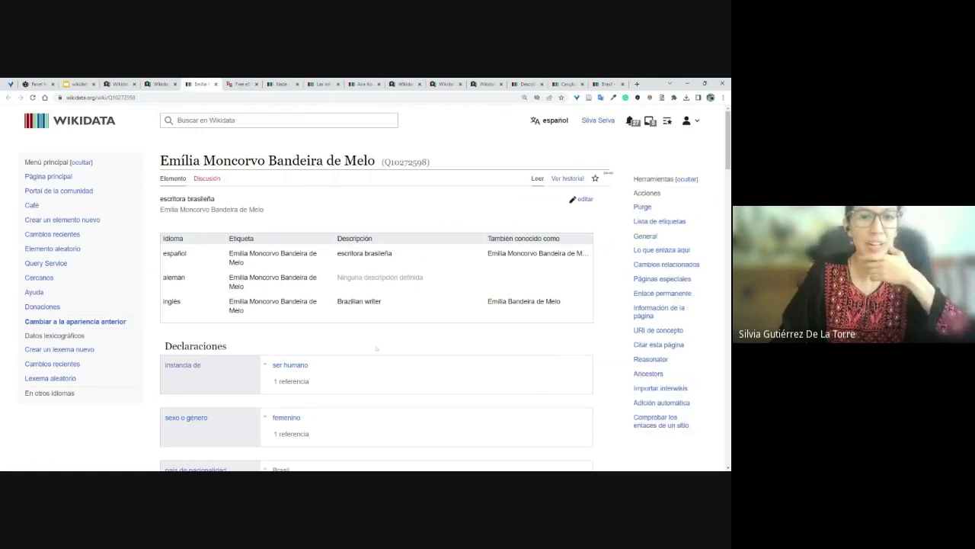
scroll(376, 348, "down", 10)
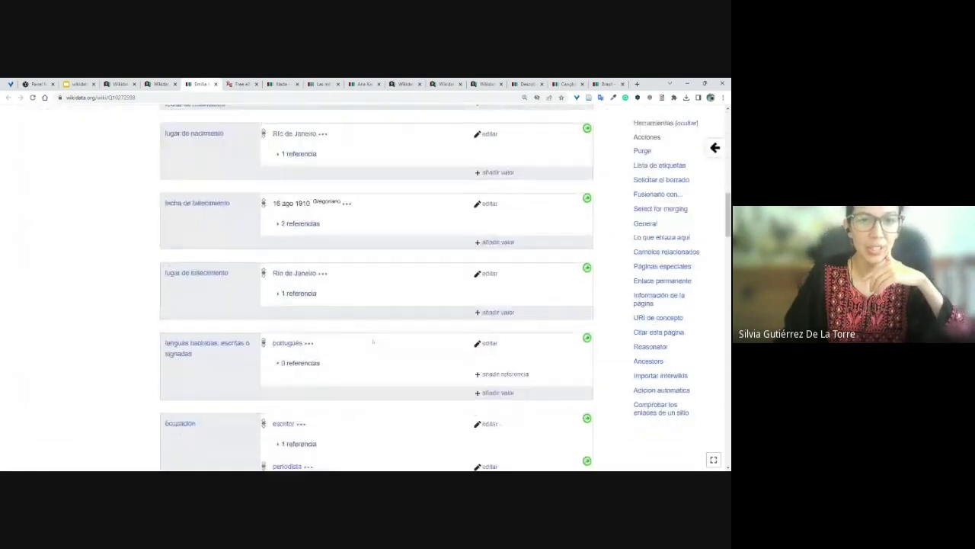
scroll(373, 342, "down", 10)
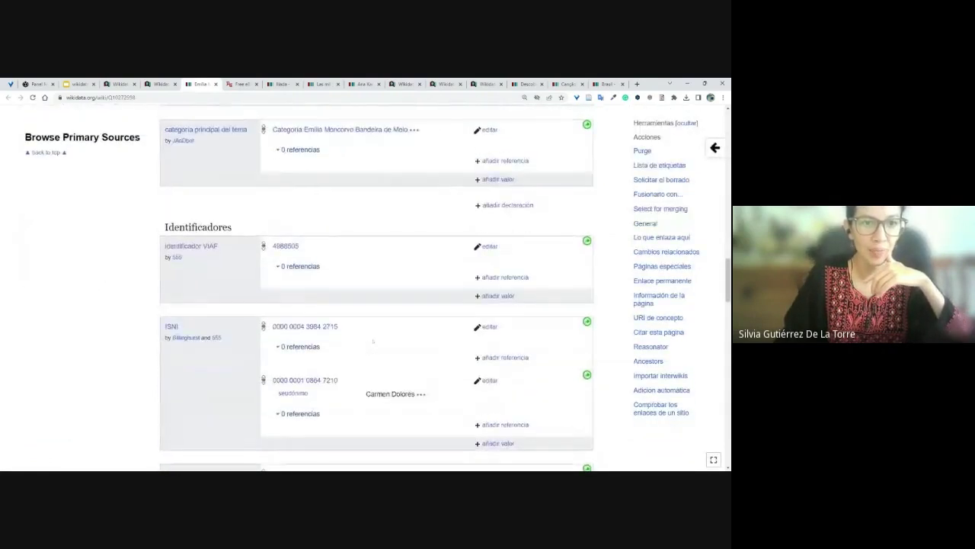
scroll(373, 341, "up", 20)
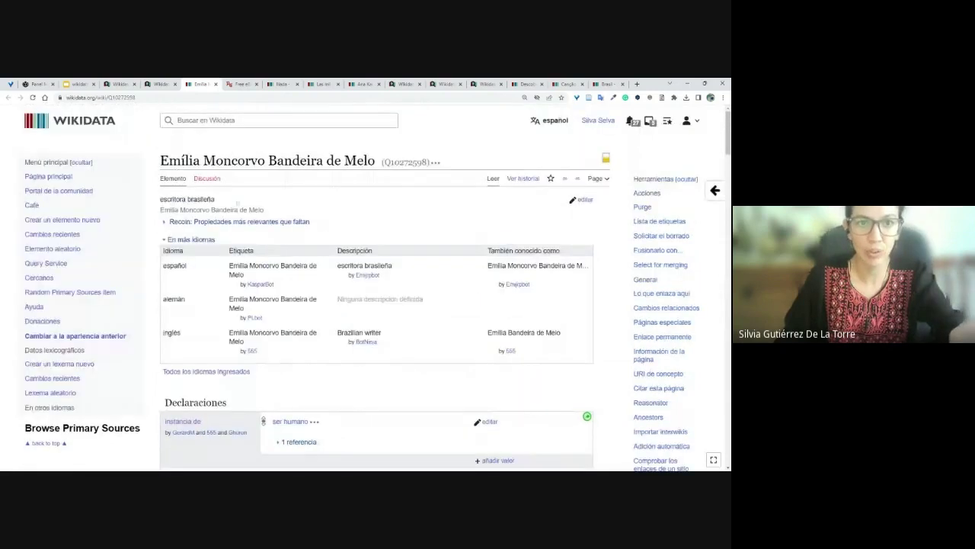
left_click_drag(160, 161, 375, 163)
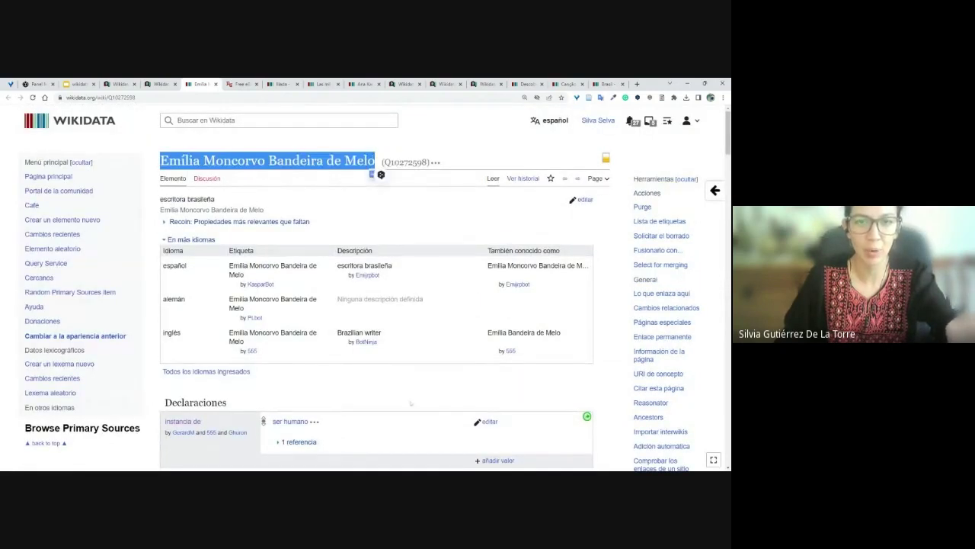
Step: Find the Project Gutenberg author identifier in the writer's item, open its property page in a new tab, and highlight the property title
scroll(410, 403, "down", 12)
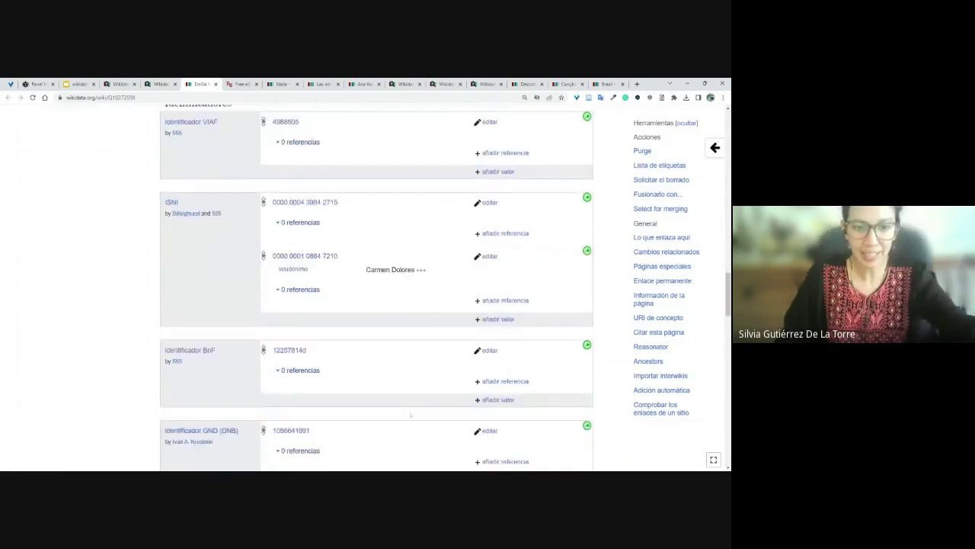
scroll(410, 415, "down", 5)
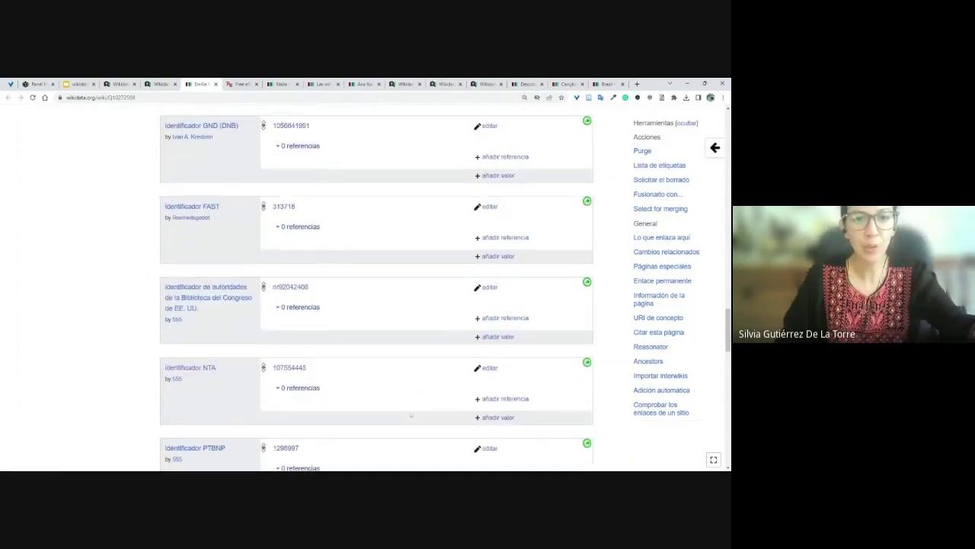
scroll(410, 414, "down", 6)
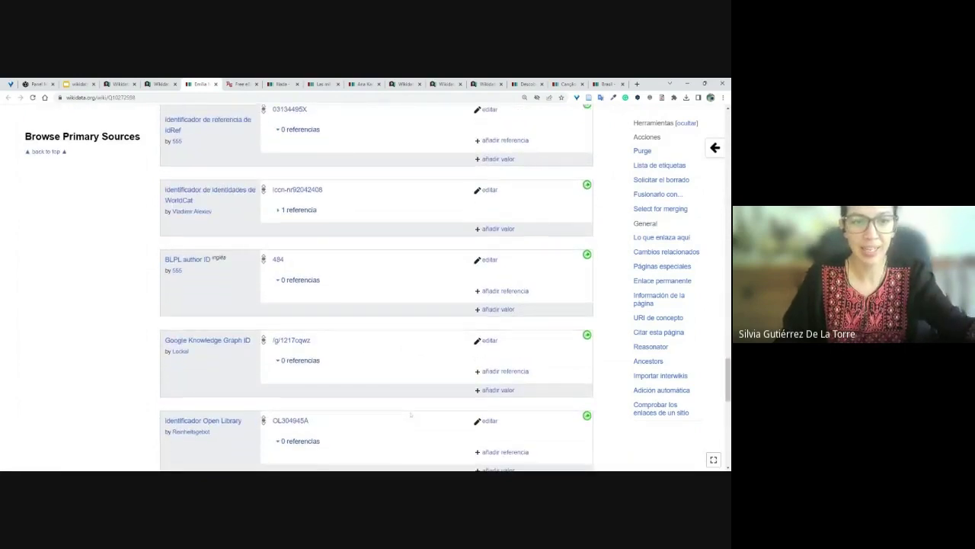
scroll(410, 415, "down", 3)
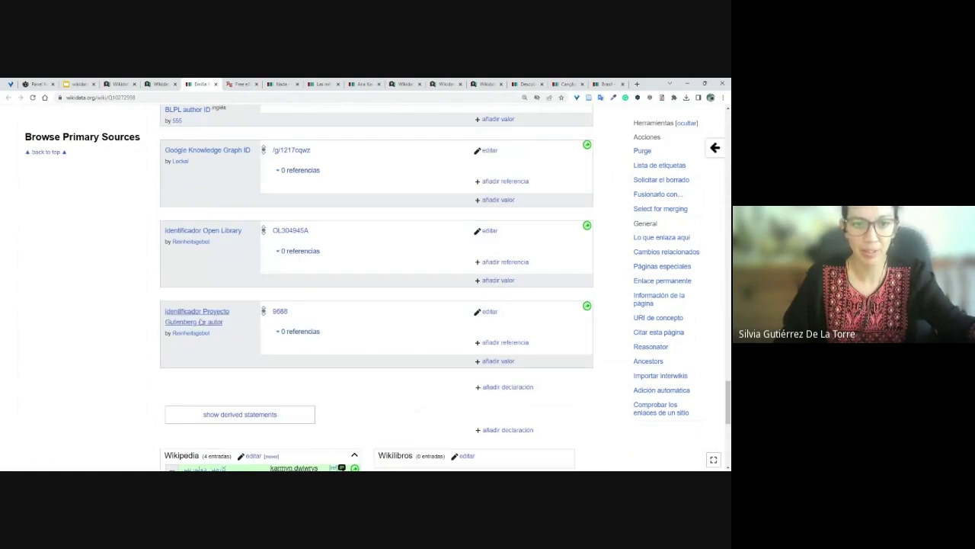
middle_click(202, 321)
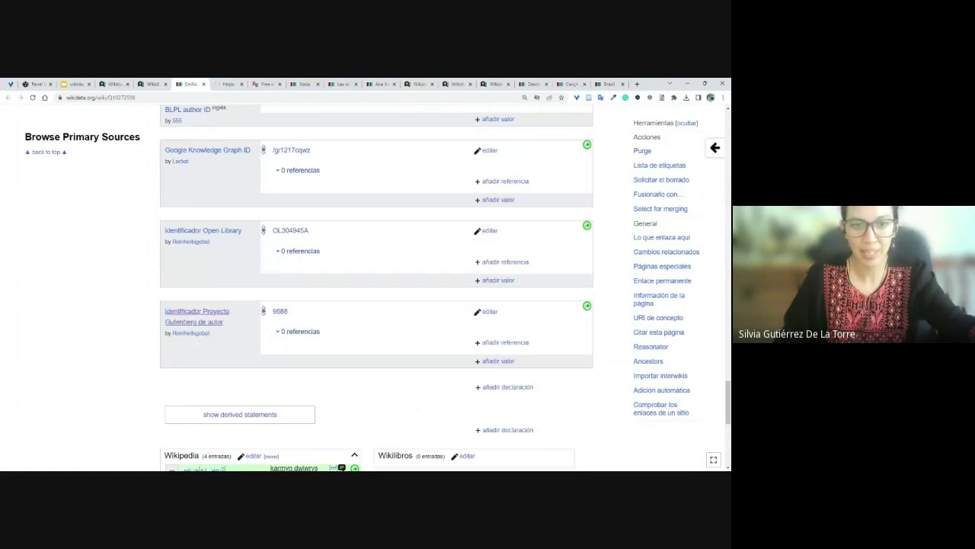
left_click(226, 84)
left_click_drag(195, 161, 159, 162)
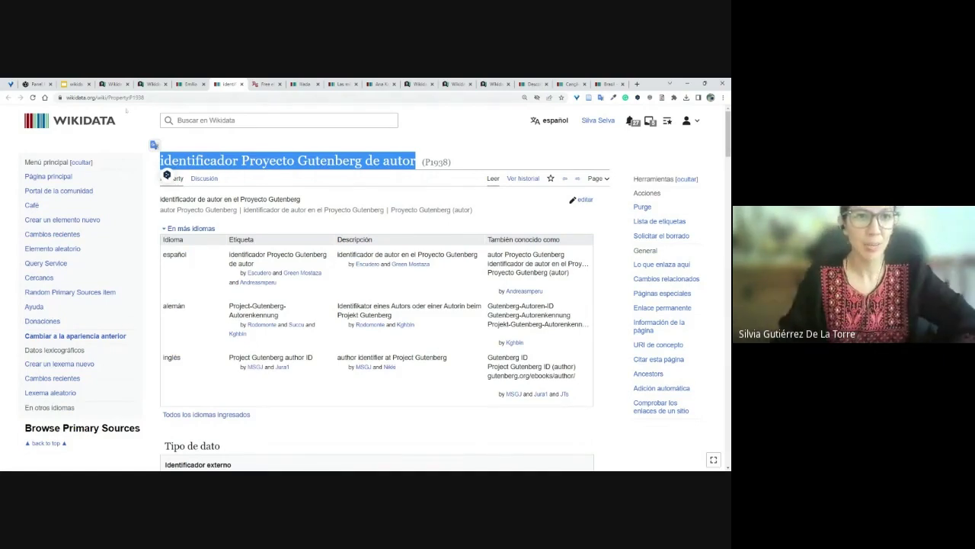
Step: Search the web for "propose a property wikidata" and open the Wikidata:Property proposal page
left_click(131, 103)
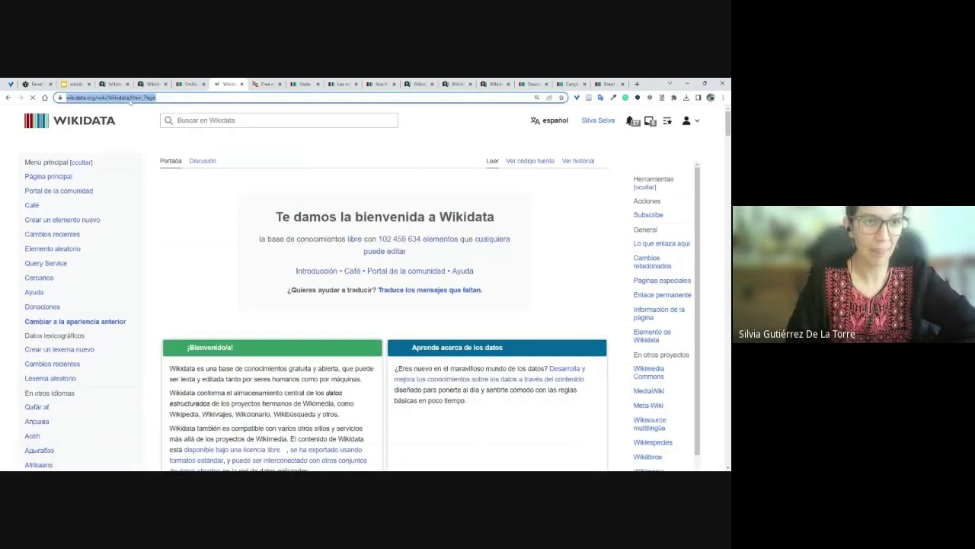
type("propose a pro")
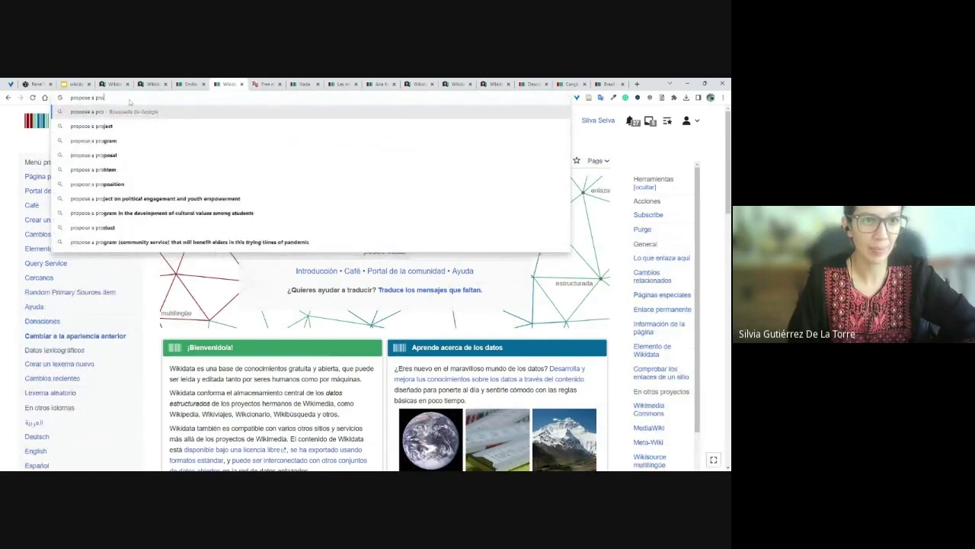
type("perty")
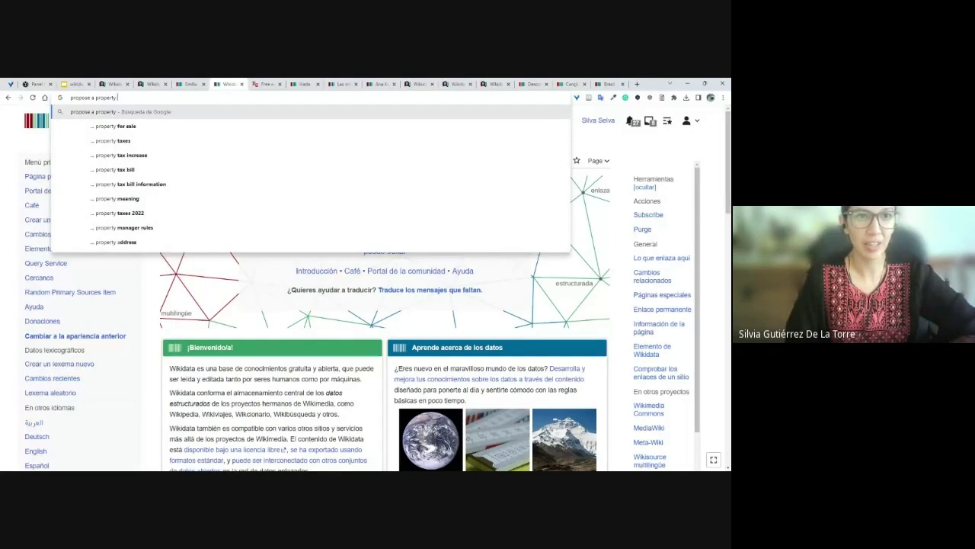
type(" wikidata")
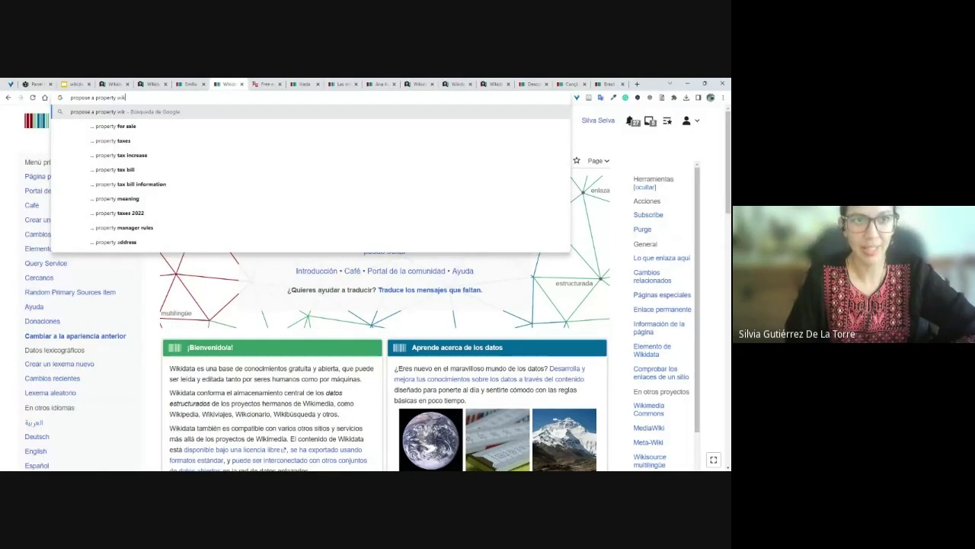
key("Return")
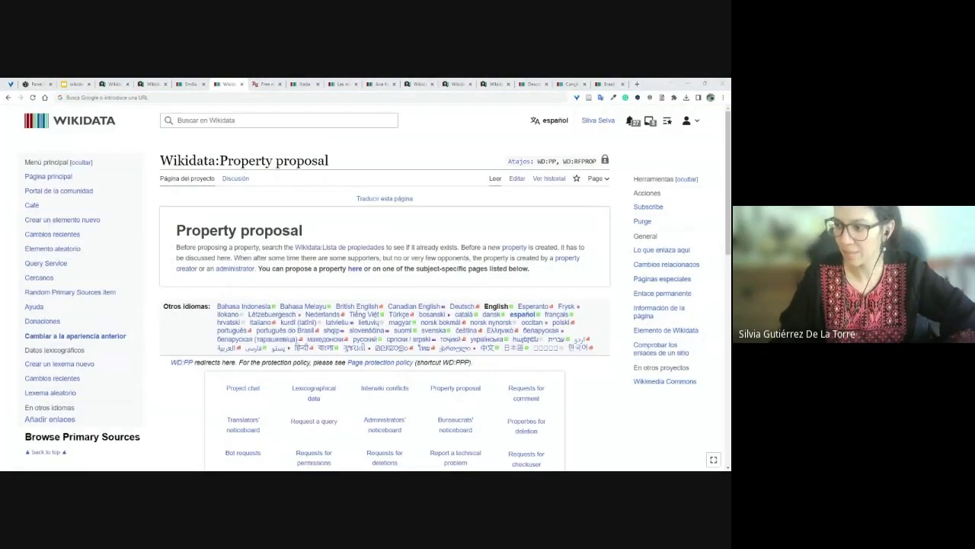
Step: Look over the property proposal page, examining the topic categories such as Authority control and the related links
scroll(410, 310, "down", 3)
scroll(410, 310, "down", 1)
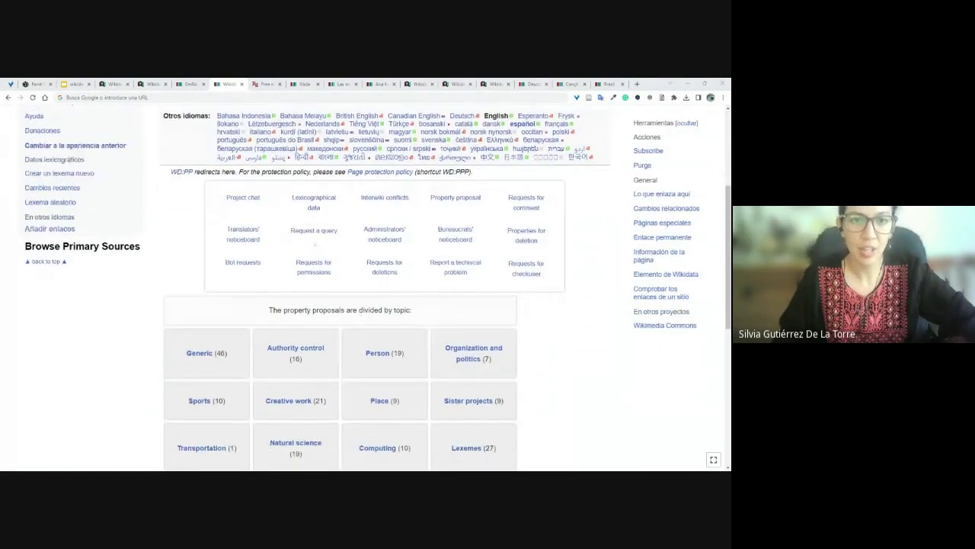
scroll(546, 330, "down", 3)
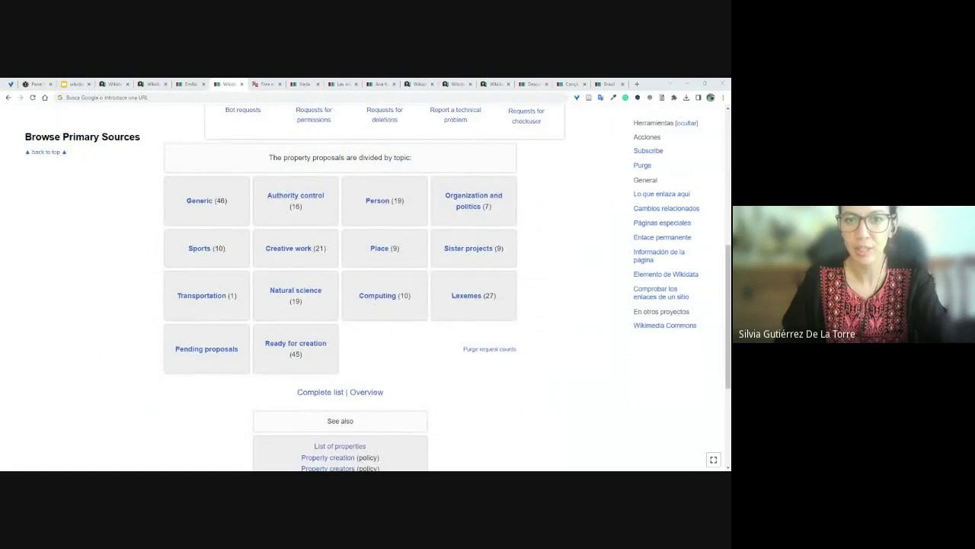
mouse_move(295, 196)
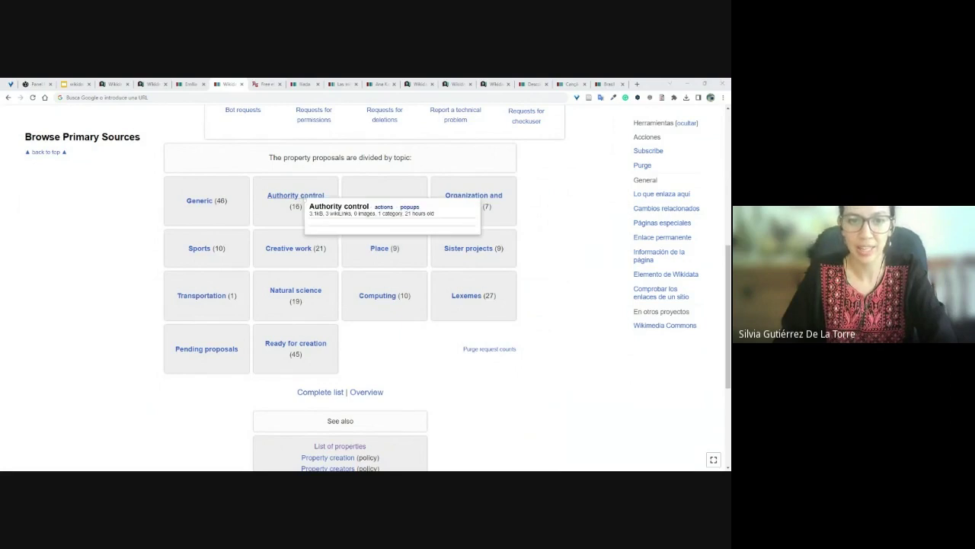
scroll(305, 199, "down", 2)
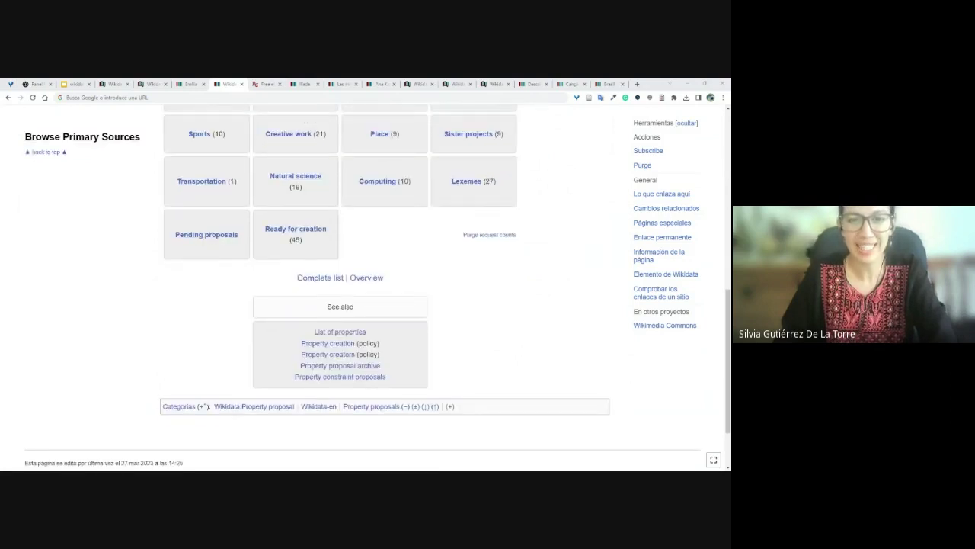
scroll(339, 332, "up", 5)
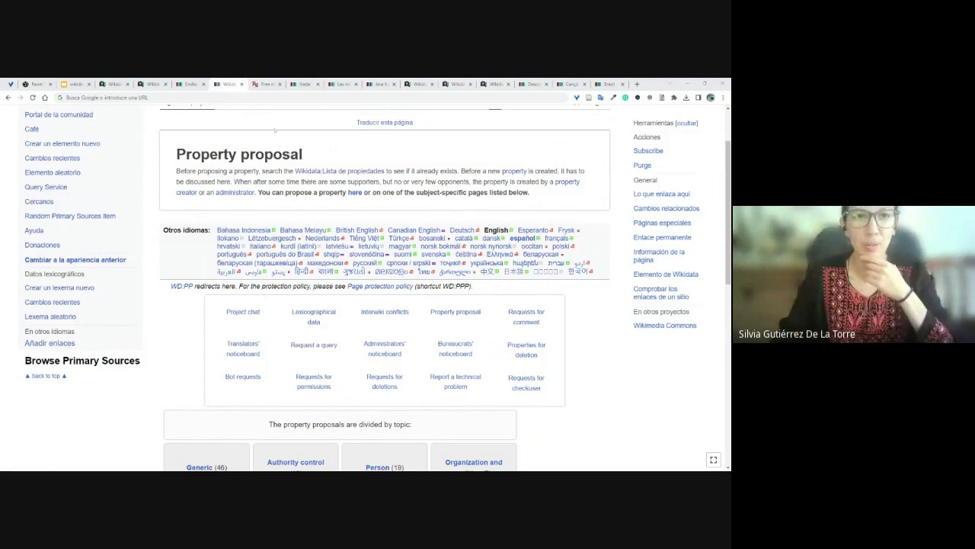
Step: Close the property proposal page, glance at both query results, and return to the writer's item to review its external identifiers
left_click(241, 84)
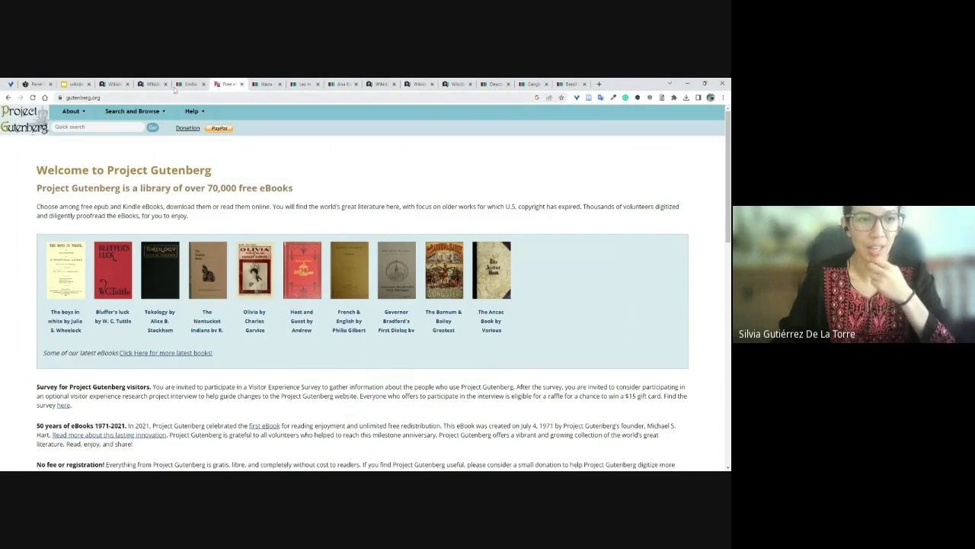
left_click(108, 85)
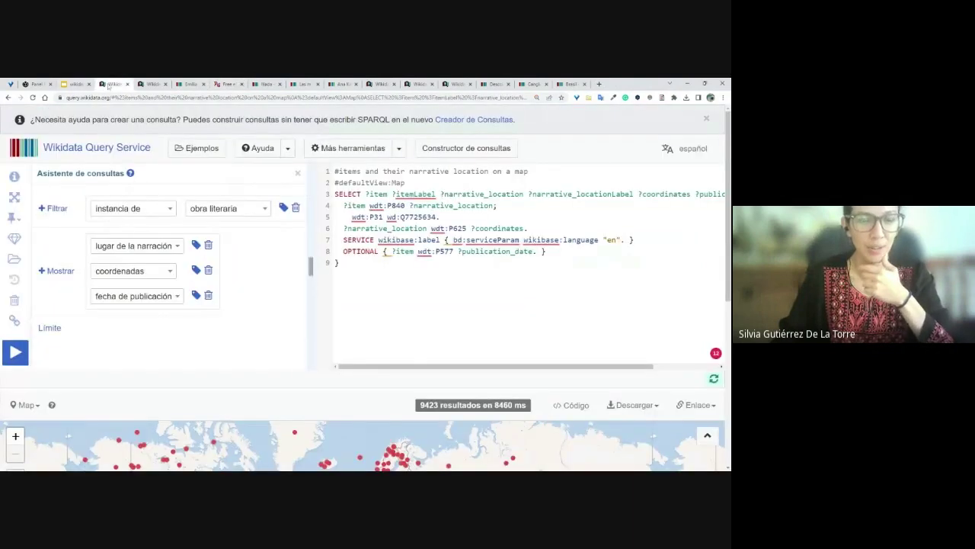
left_click(150, 84)
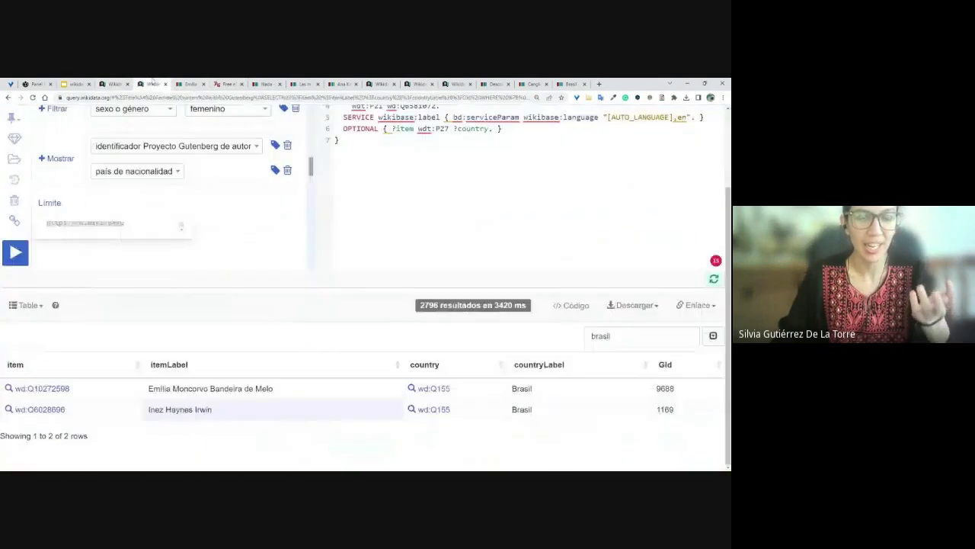
left_click(190, 84)
scroll(281, 266, "up", 1)
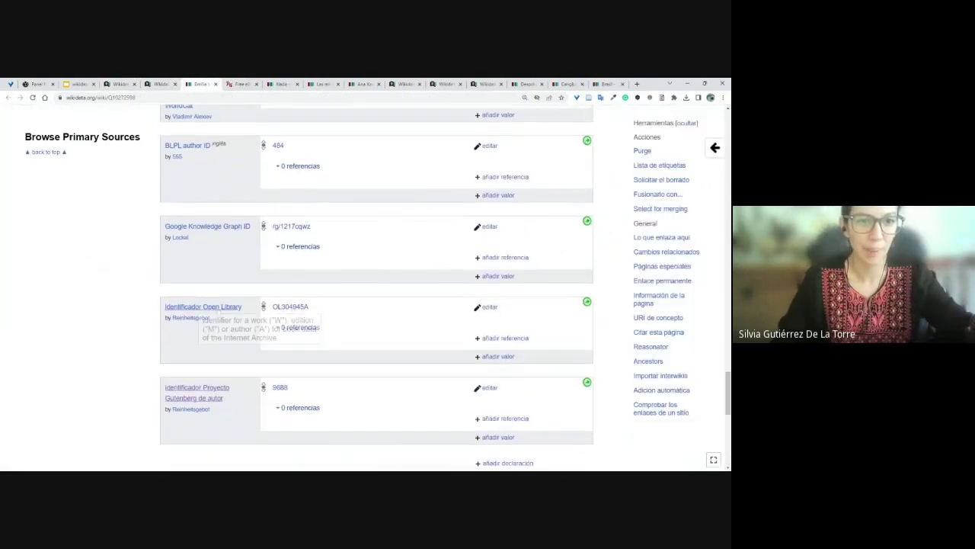
scroll(218, 243, "up", 2)
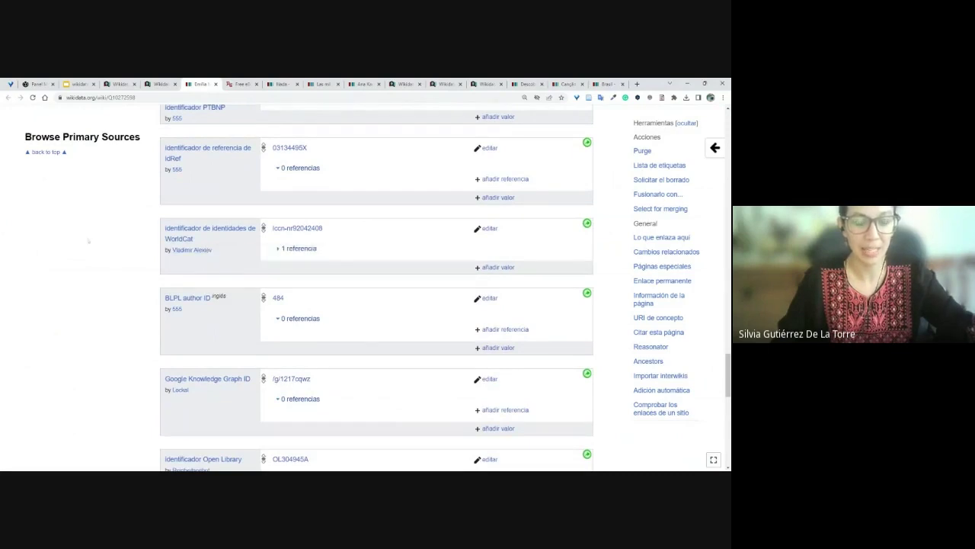
scroll(129, 262, "up", 2)
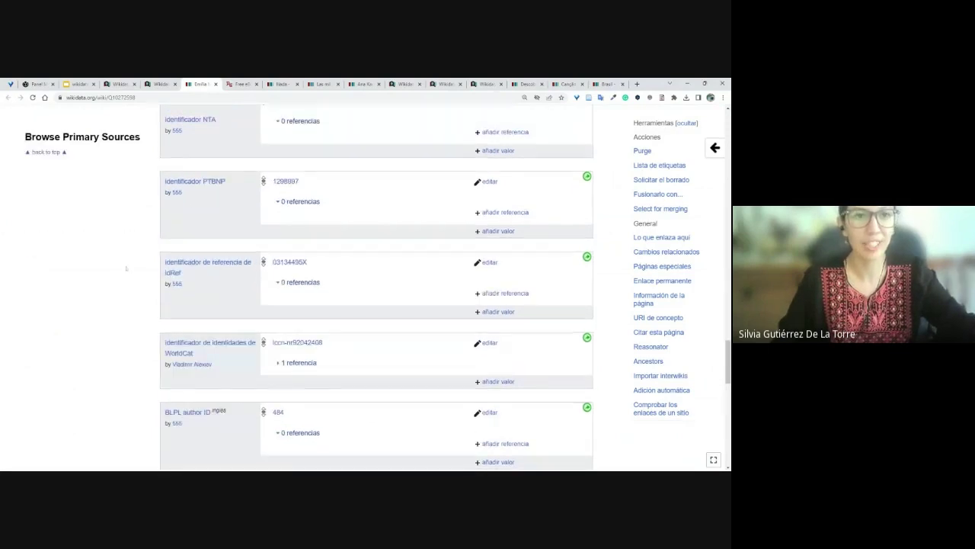
Step: Review the identifiers, main category, movement and occupation statements on the writer's Wikidata item, and close that page
scroll(127, 268, "up", 2)
scroll(127, 267, "up", 2)
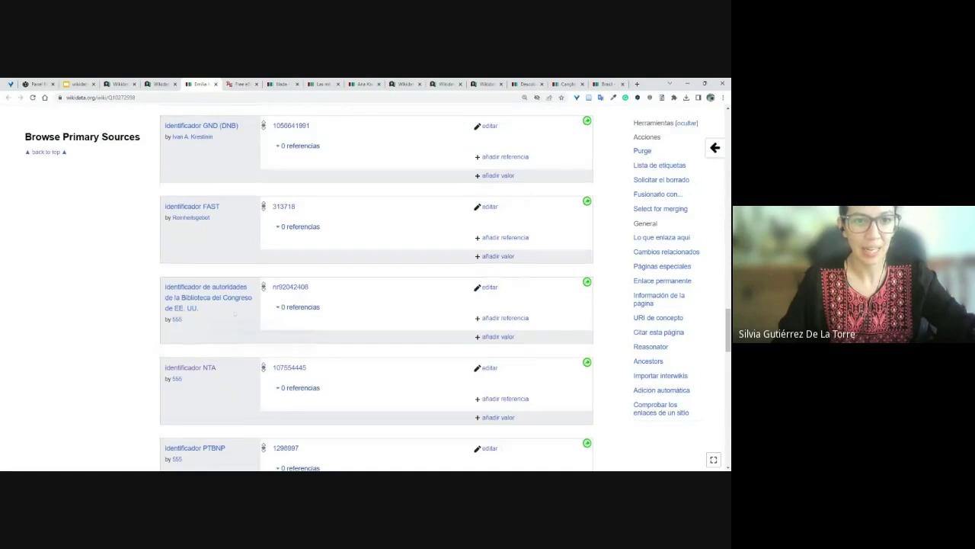
scroll(236, 313, "up", 2)
scroll(205, 283, "up", 2)
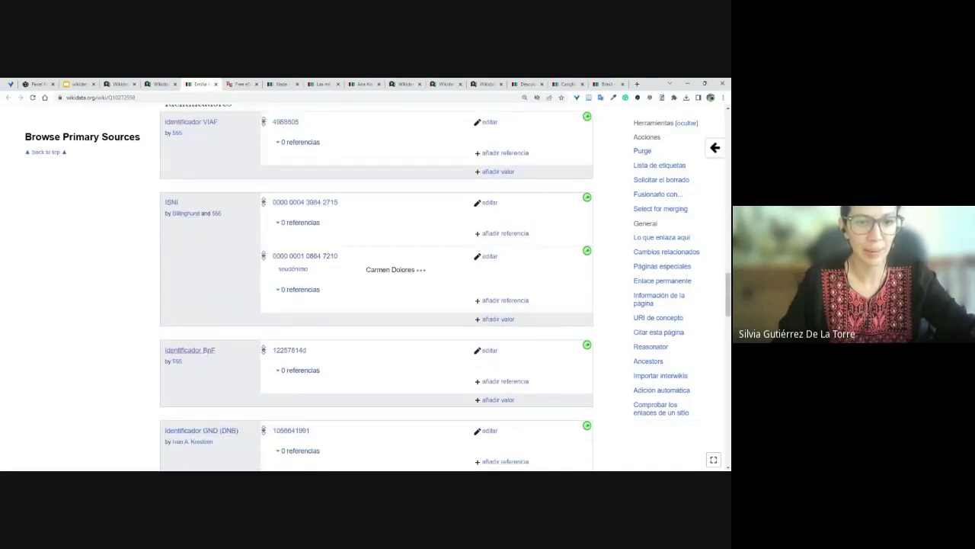
scroll(229, 351, "up", 3)
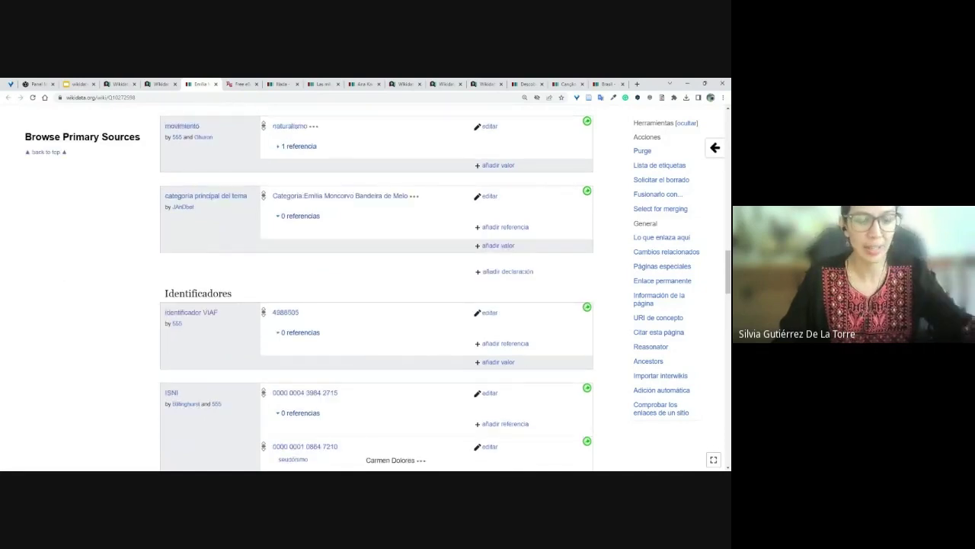
scroll(376, 289, "up", 2)
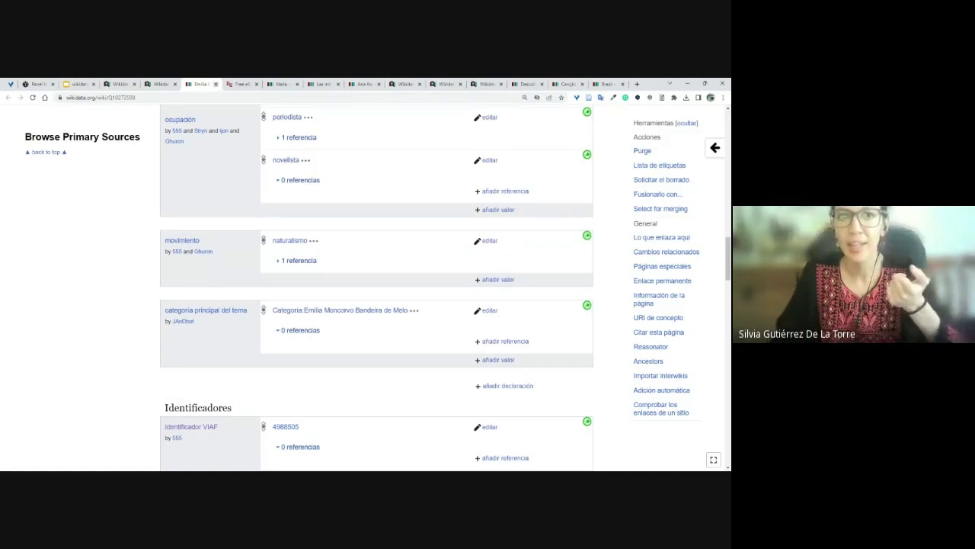
left_click(216, 84)
Step: Copy the short link of the Wikidata query that maps literary works by their narrative location
left_click(161, 84)
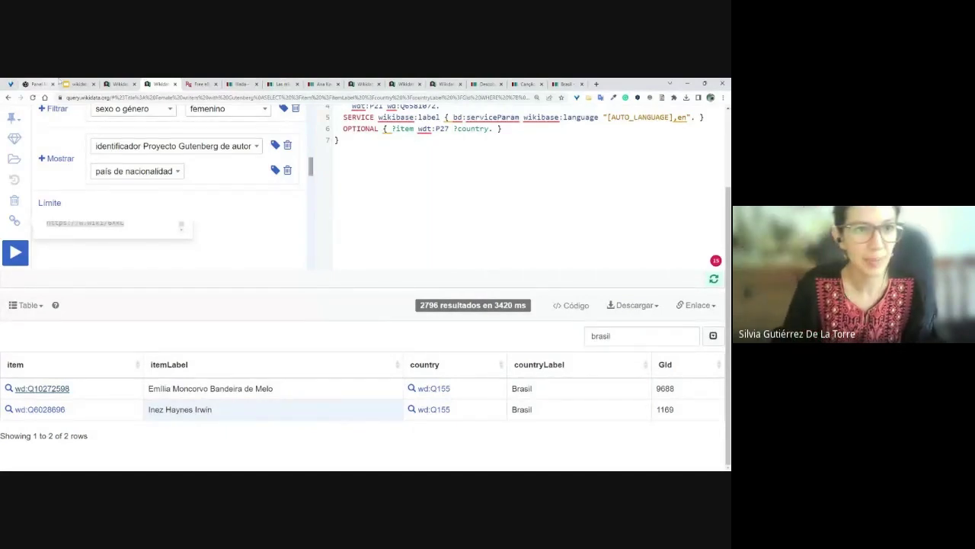
left_click(118, 83)
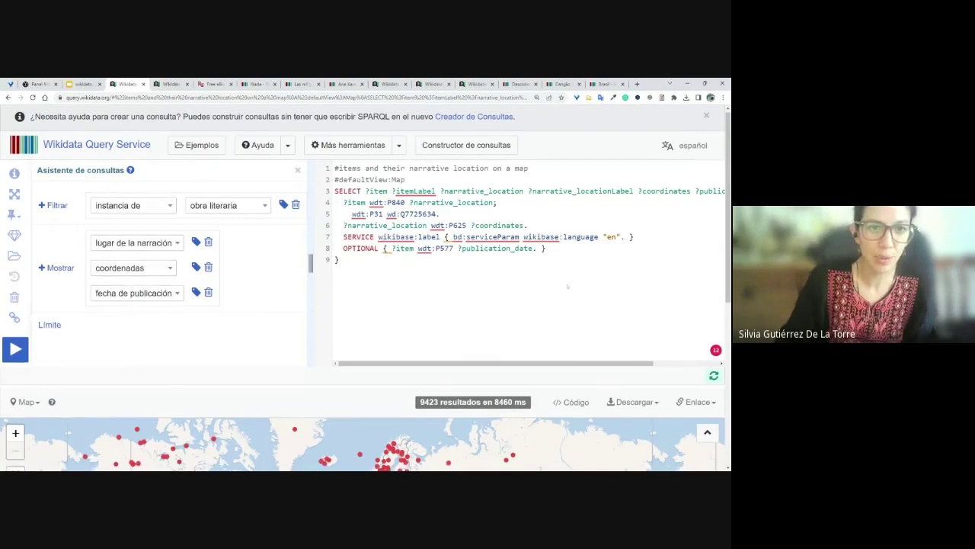
scroll(152, 229, "down", 2)
left_click(14, 206)
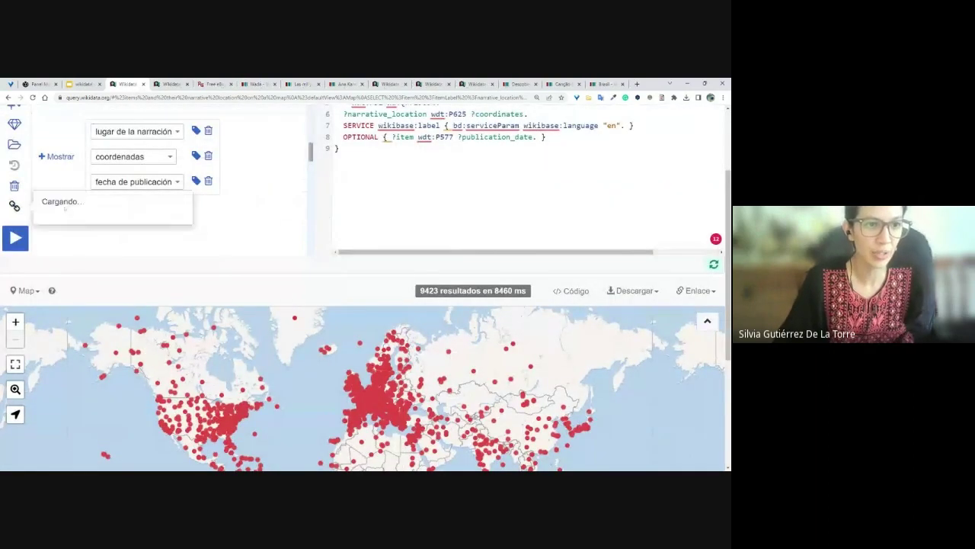
key("ctrl+c")
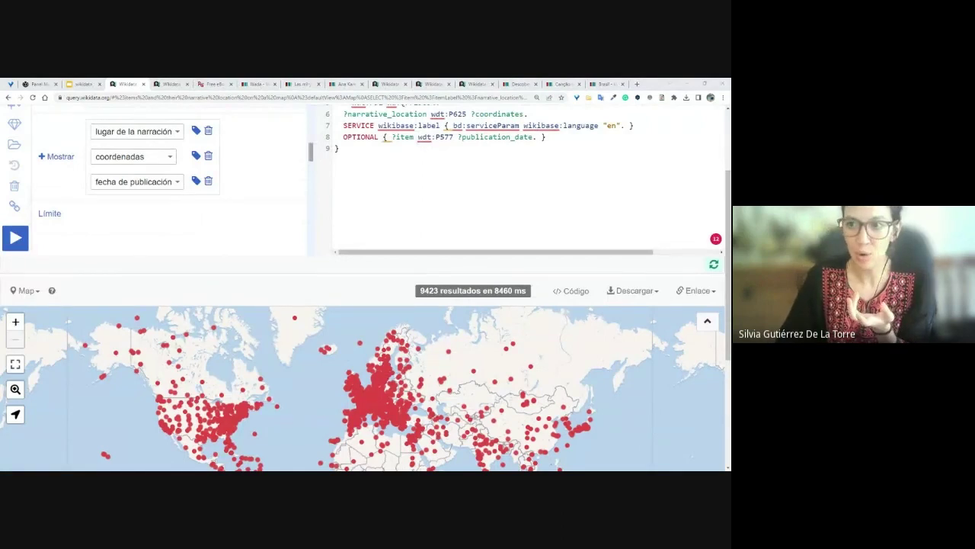
Step: Inspect two Morocco markers on the narrative-location map and open the item "Voyages en Afrique, Asie, Indes orientales et occidentales" in the background
scroll(365, 305, "up", 1)
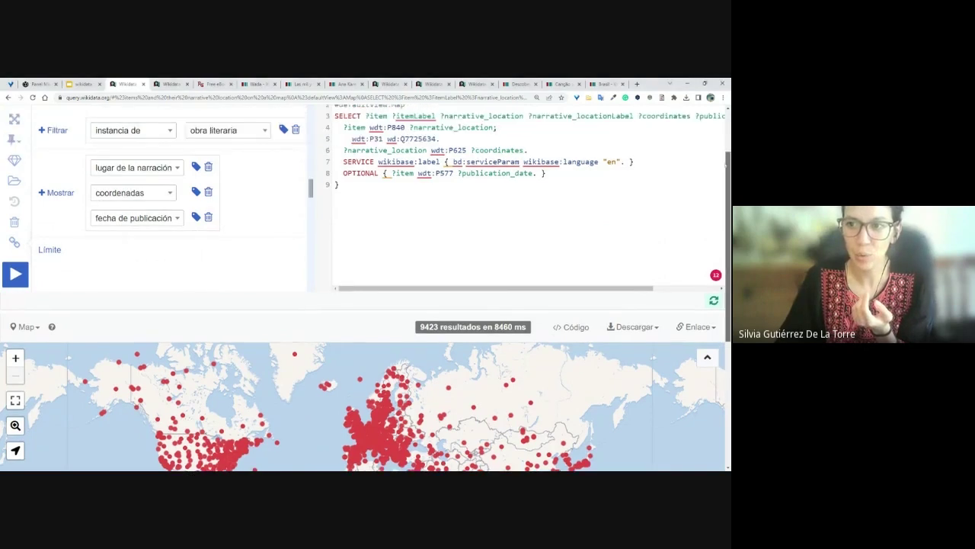
scroll(365, 305, "up", 2)
left_click(16, 457)
scroll(244, 368, "up", 1)
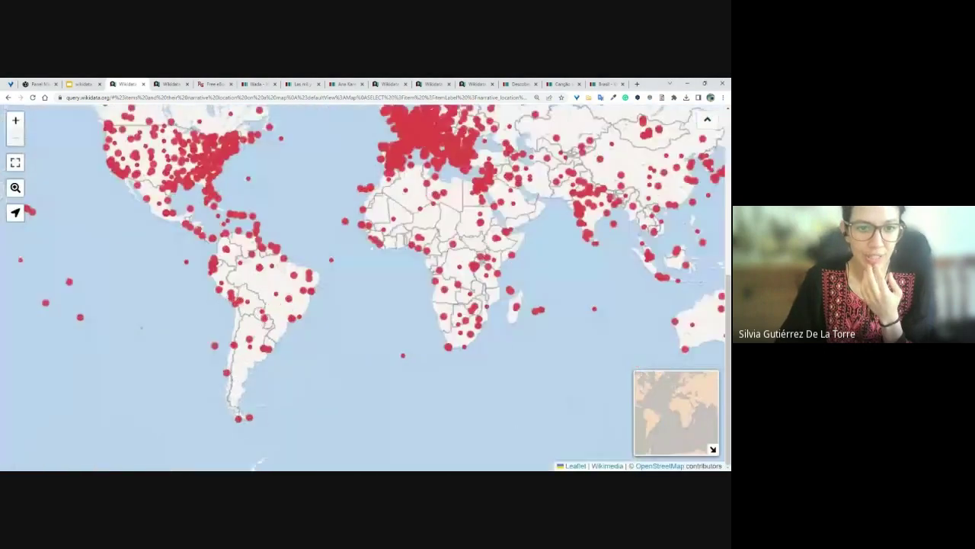
scroll(260, 347, "up", 1)
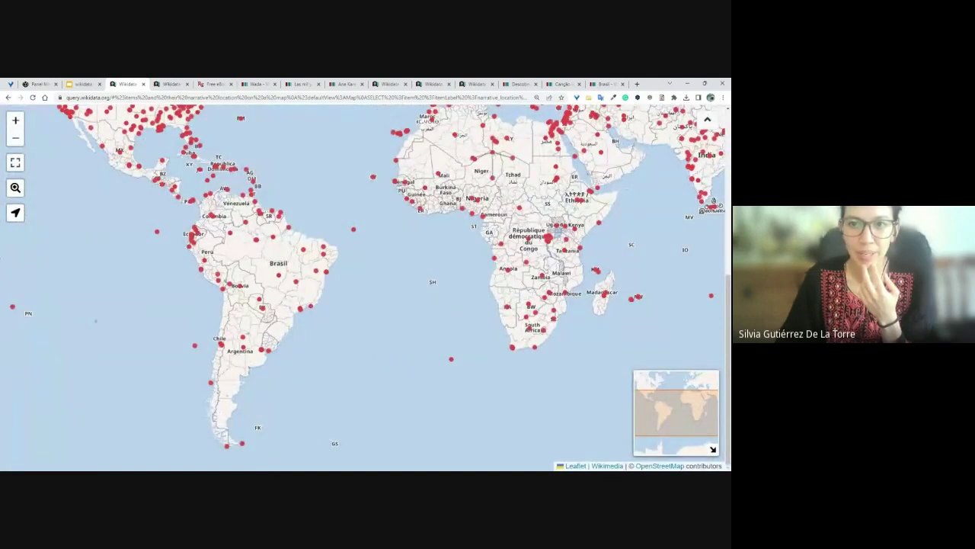
scroll(495, 175, "down", 1)
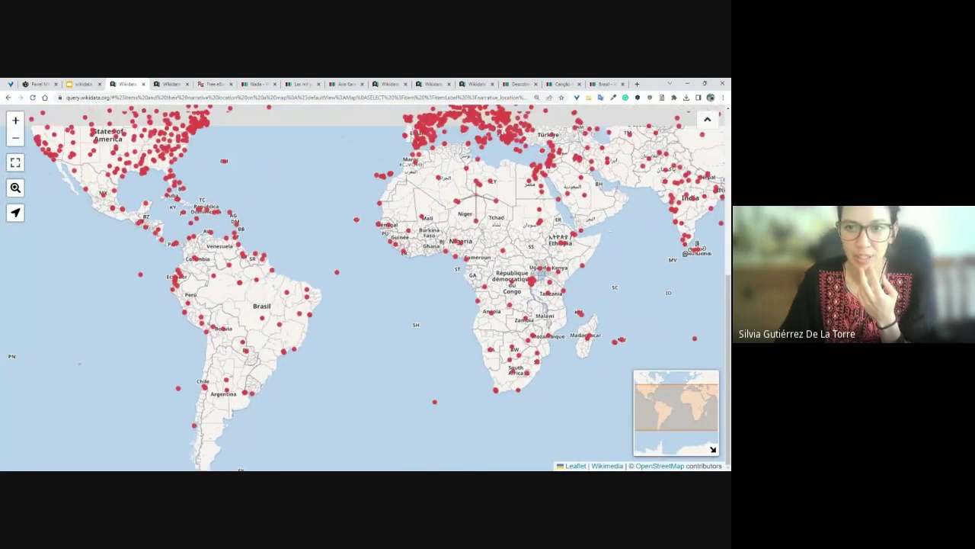
scroll(495, 175, "up", 2)
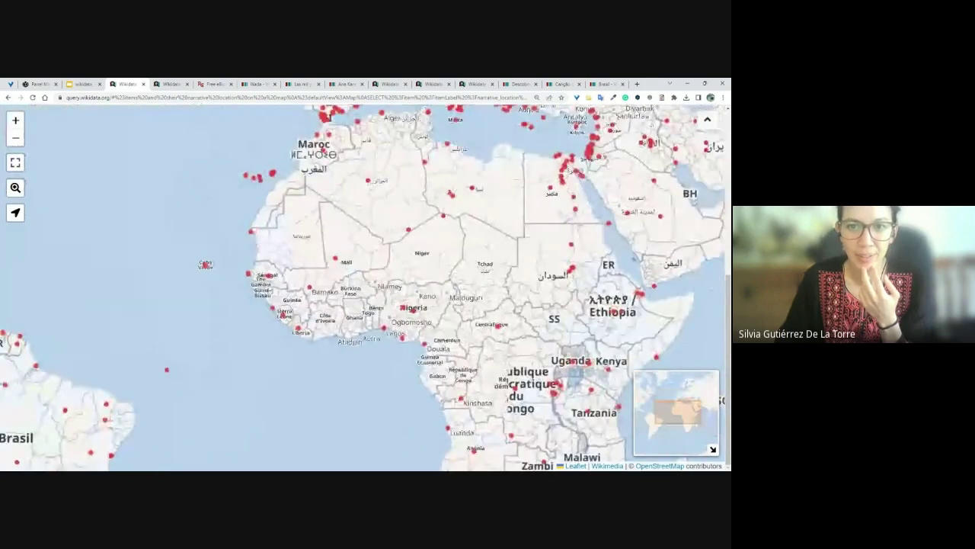
scroll(462, 232, "up", 1)
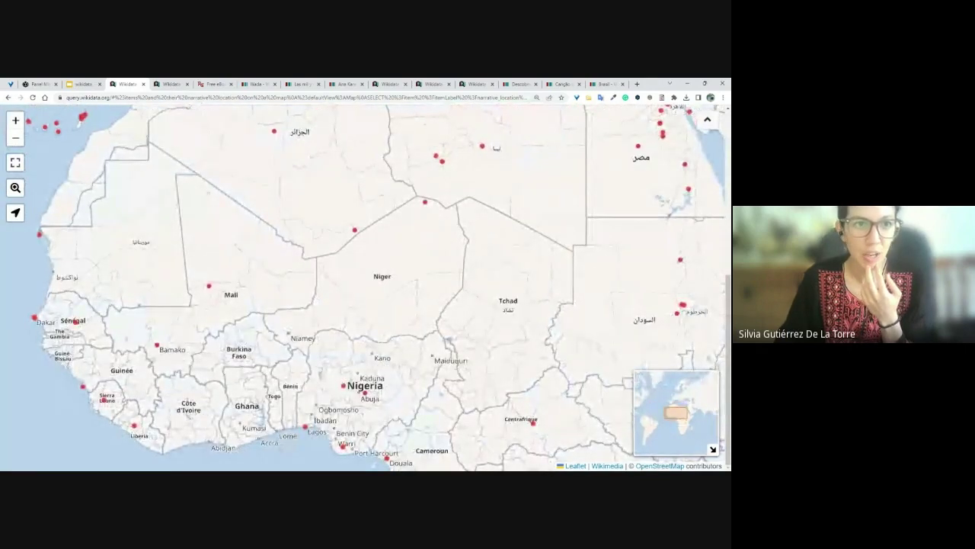
left_click_drag(462, 233, 517, 381)
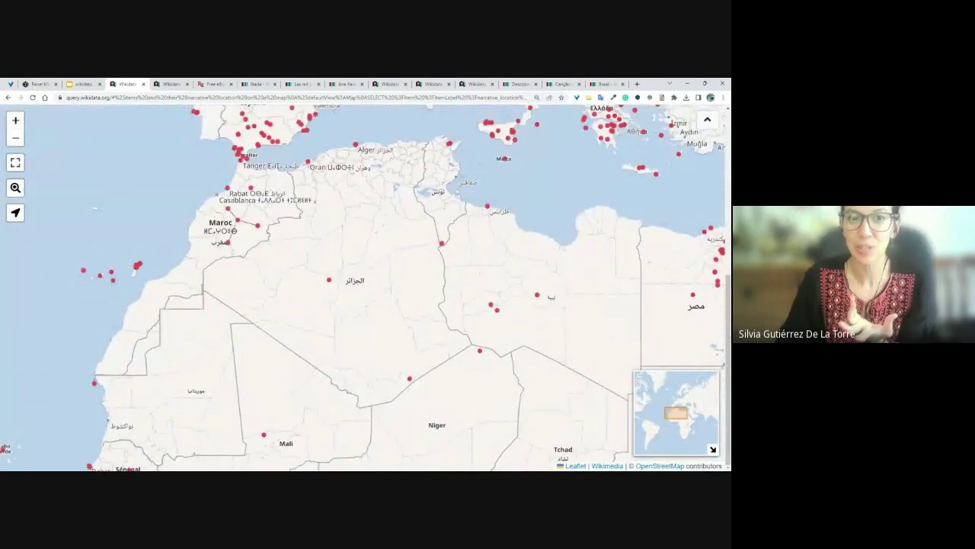
left_click(257, 224)
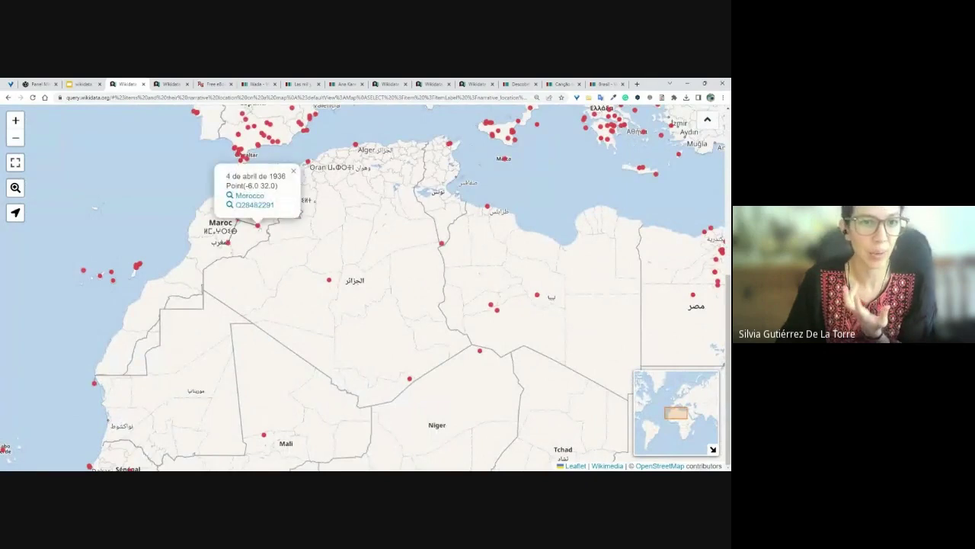
left_click(227, 241)
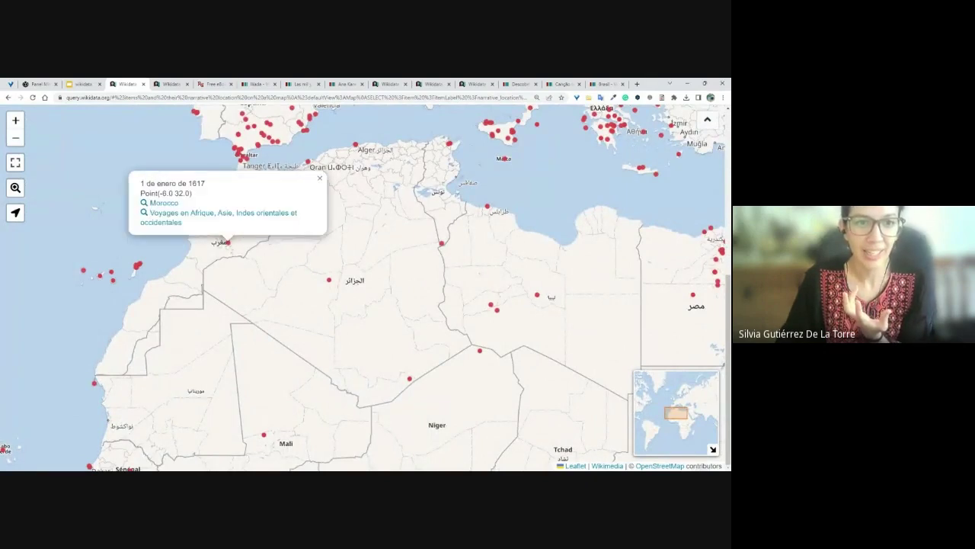
middle_click(227, 217)
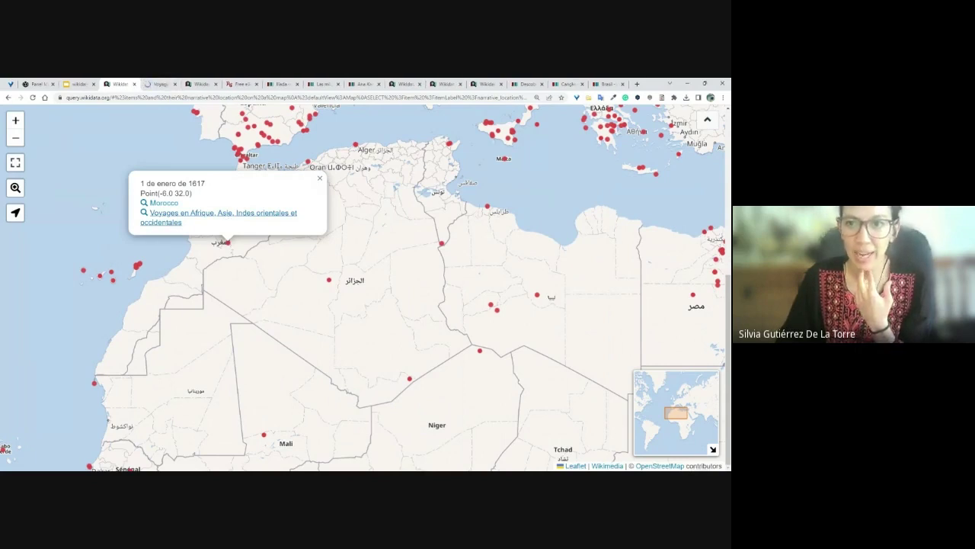
Step: Expand the cluster of markers in Nigeria and open the Wikidata item for "Half of a Yellow Sun"
left_click_drag(365, 343, 394, 118)
left_click(448, 302)
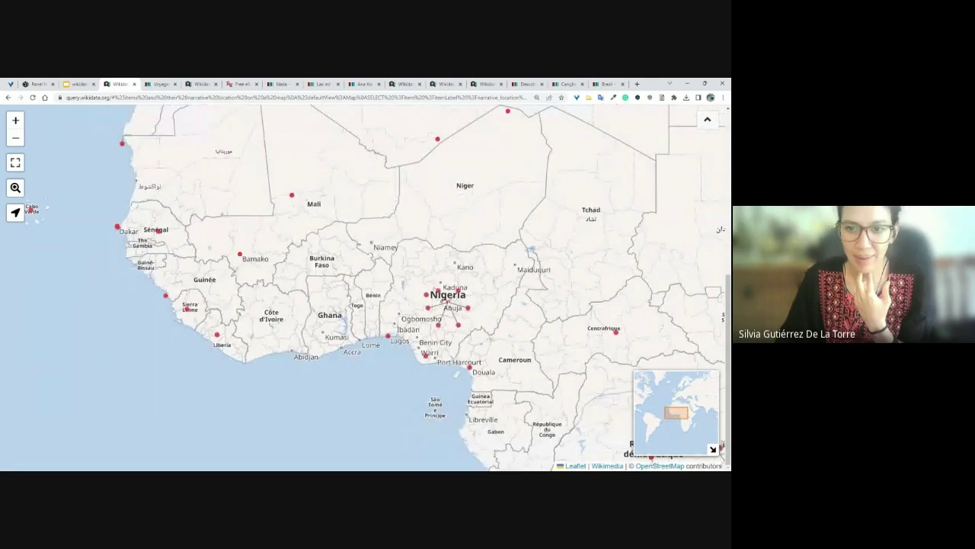
left_click(458, 290)
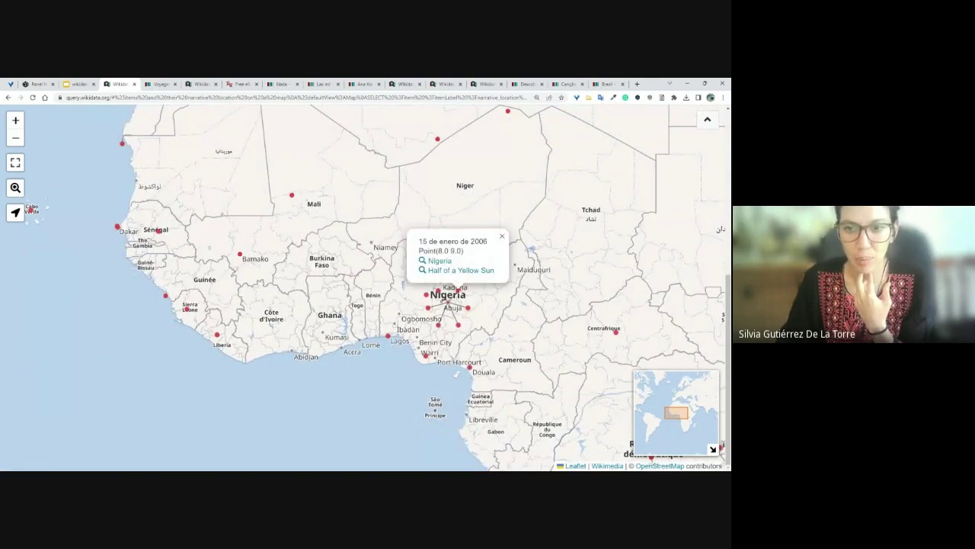
left_click(466, 271)
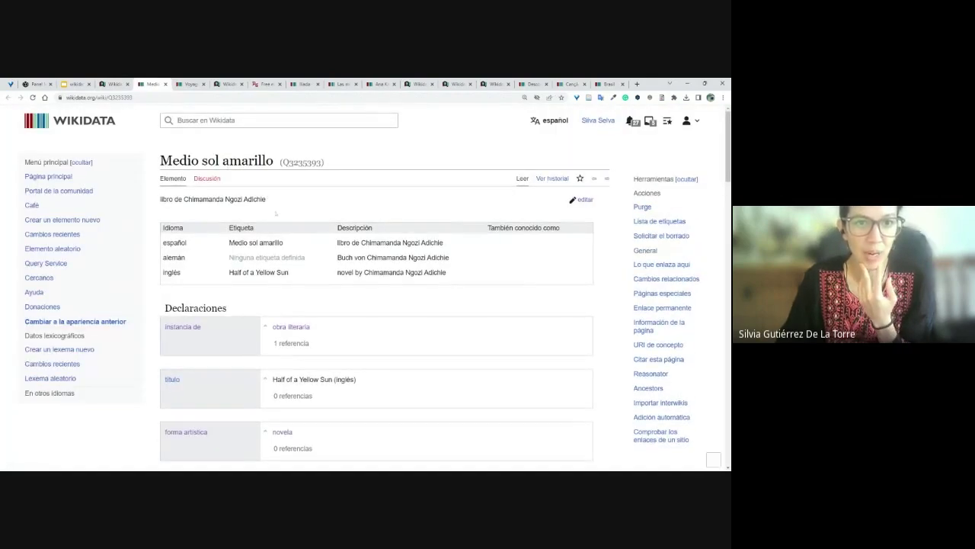
Step: Examine the novel's statements down to its narrative location (lugar de la narración) and expand that statement's reference
scroll(357, 368, "down", 5)
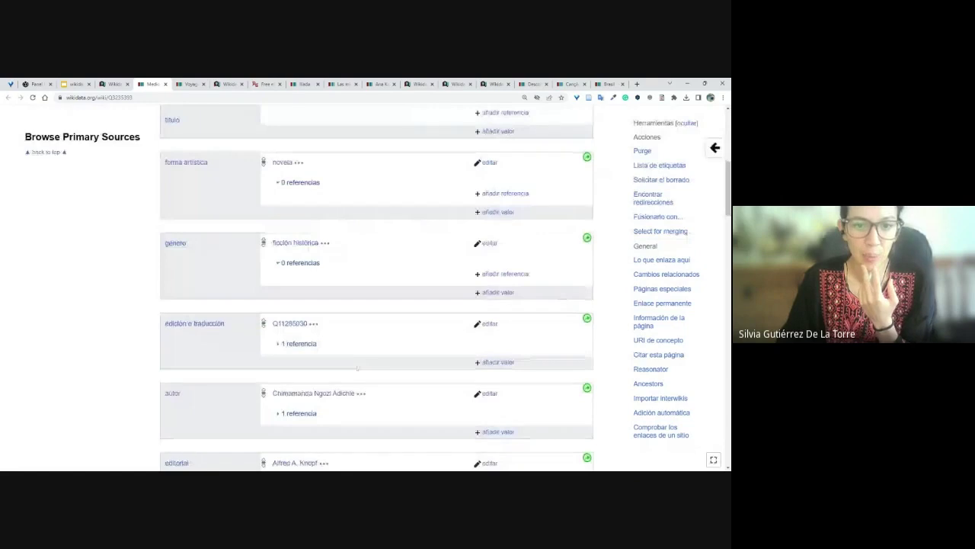
scroll(357, 368, "down", 5)
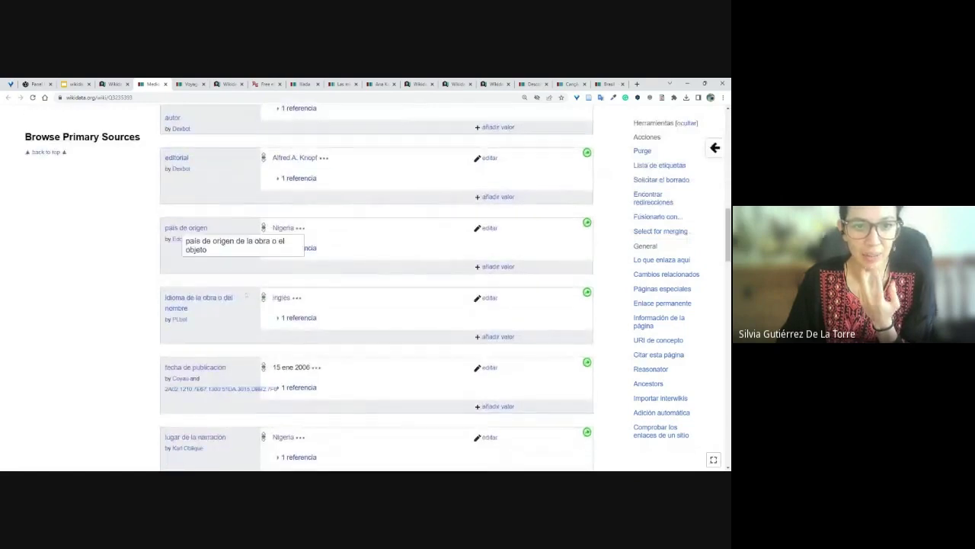
scroll(377, 288, "down", 2)
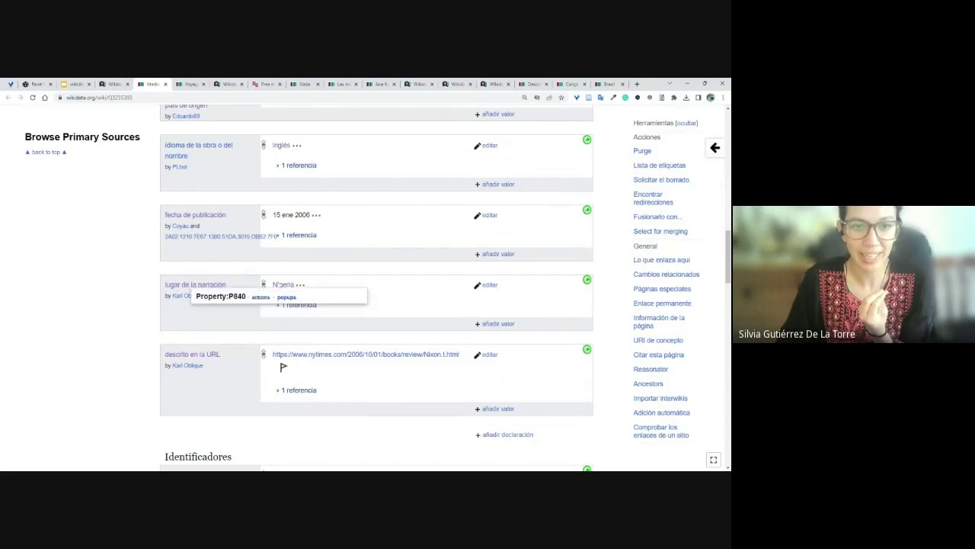
mouse_move(285, 285)
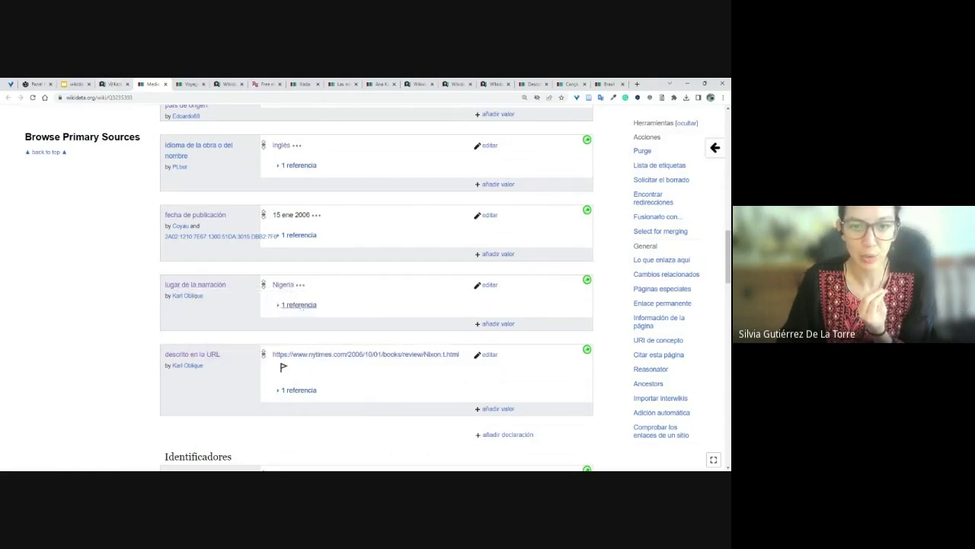
left_click(299, 304)
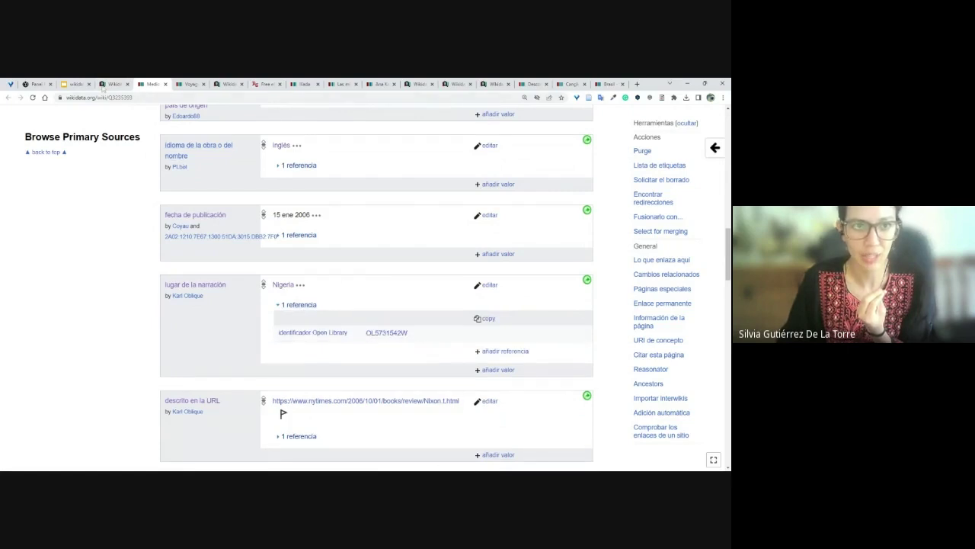
Step: Switch to the wikidata_libros presentation and open the w.wiki/6Xcd link on the slide about Nigerian authors' books without a Spanish Wikipedia article
left_click(103, 88)
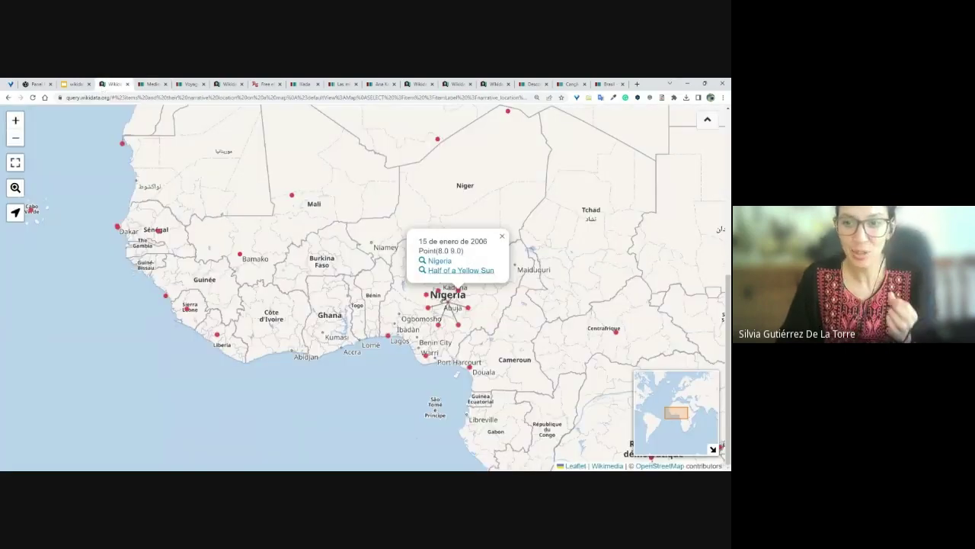
left_click(76, 84)
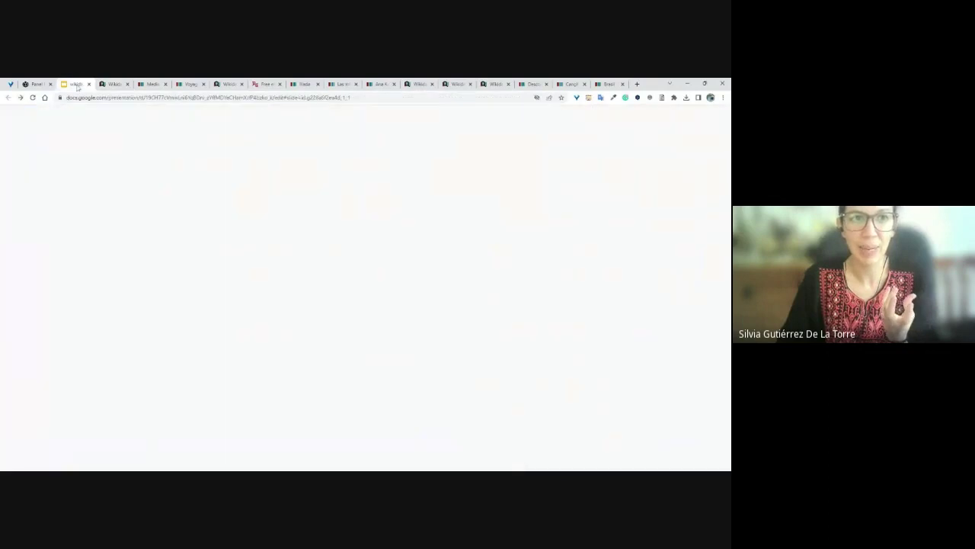
scroll(44, 304, "down", 2)
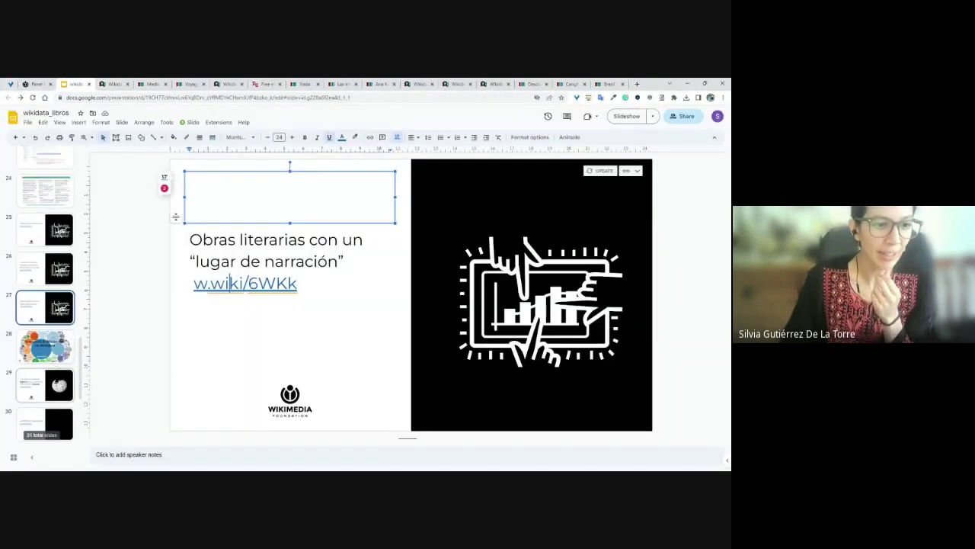
left_click(45, 347)
key("Down")
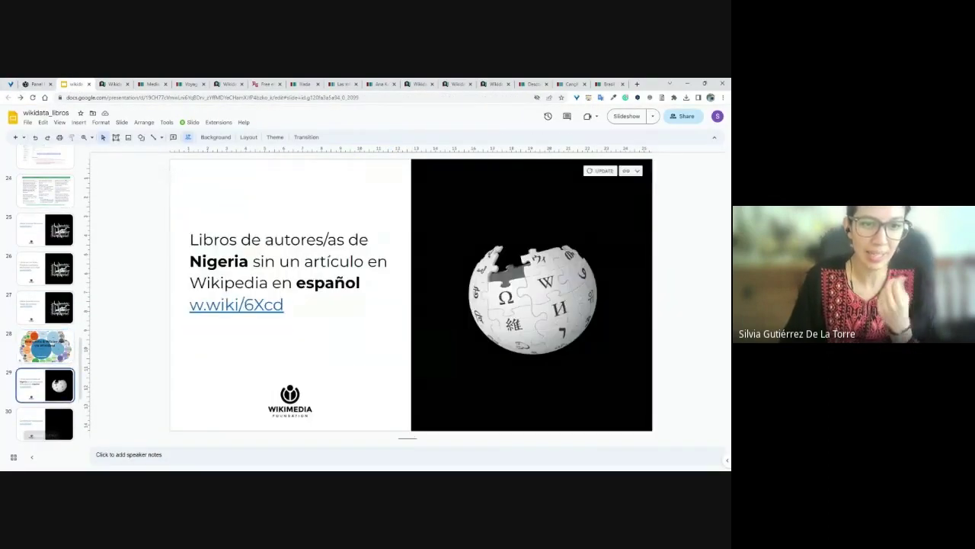
left_click(254, 304)
left_click(244, 324)
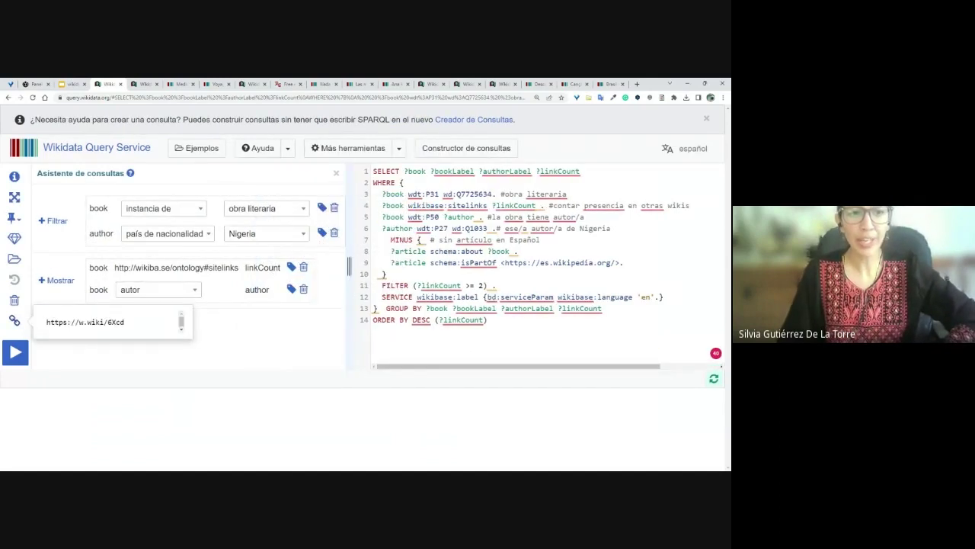
left_click(513, 427)
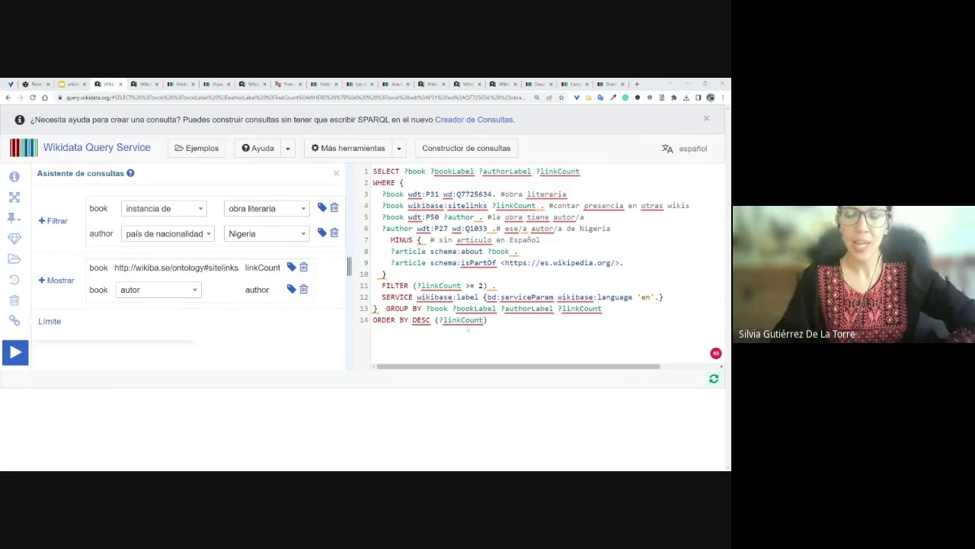
key("ctrl+Return")
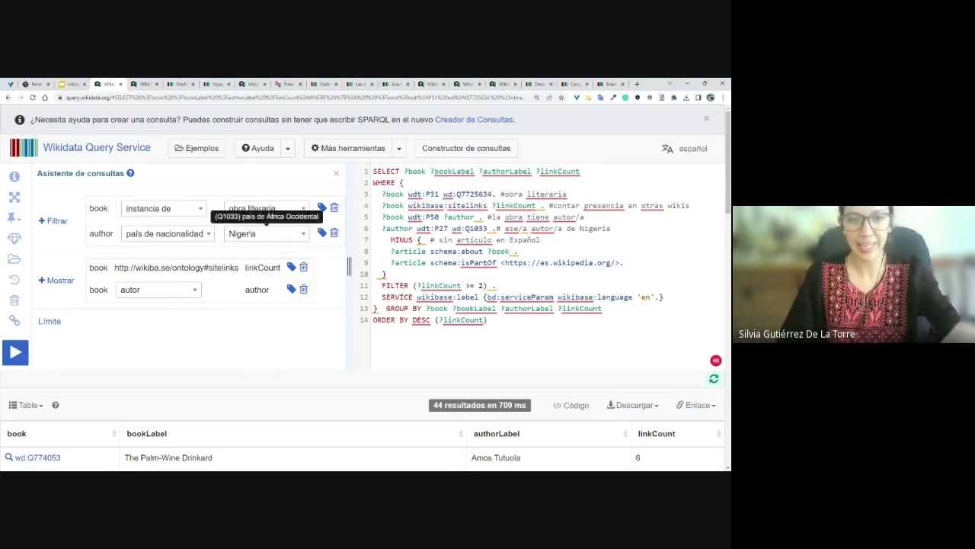
scroll(253, 233, "down", 1)
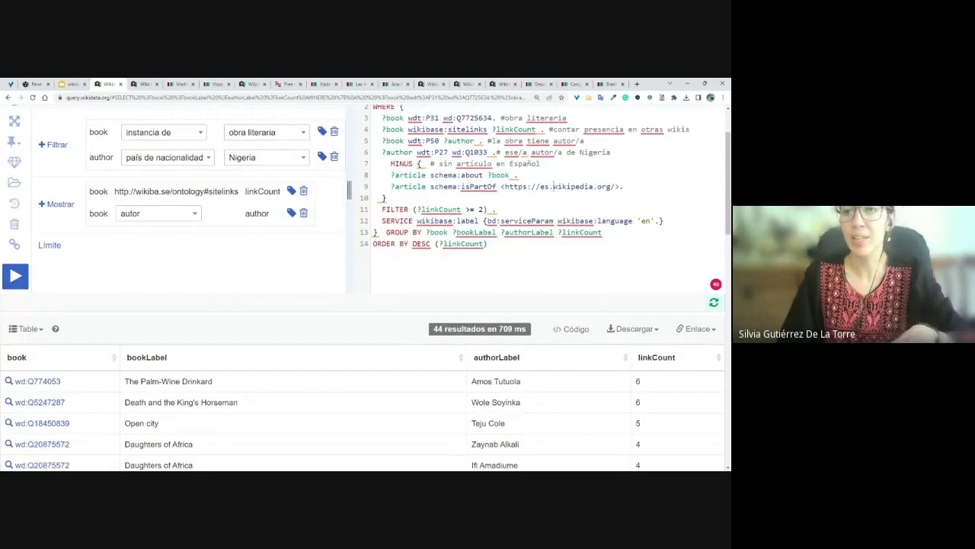
triple_click(553, 186)
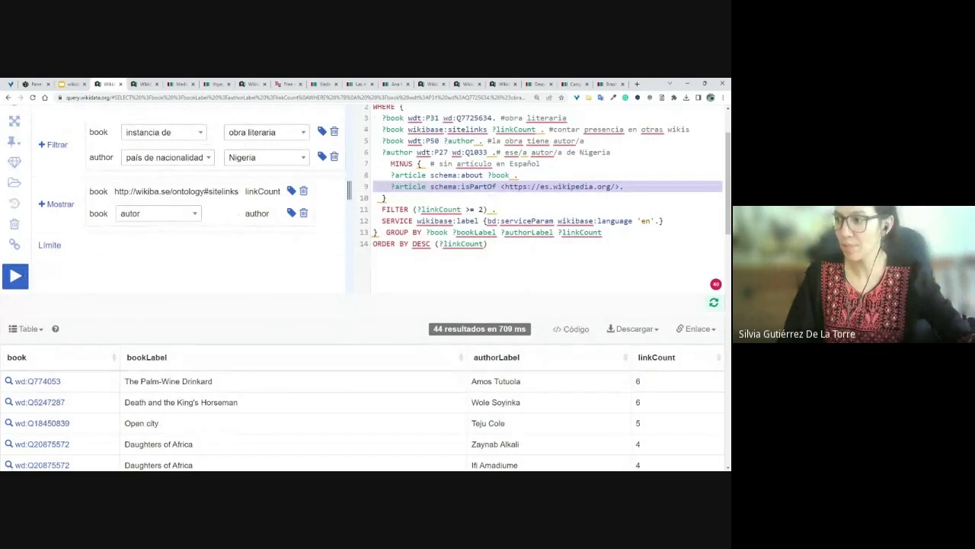
Step: Set the query's author nationality filter to Polonia (Q36), rerun it and look through the listed books
scroll(365, 290, "up", 1)
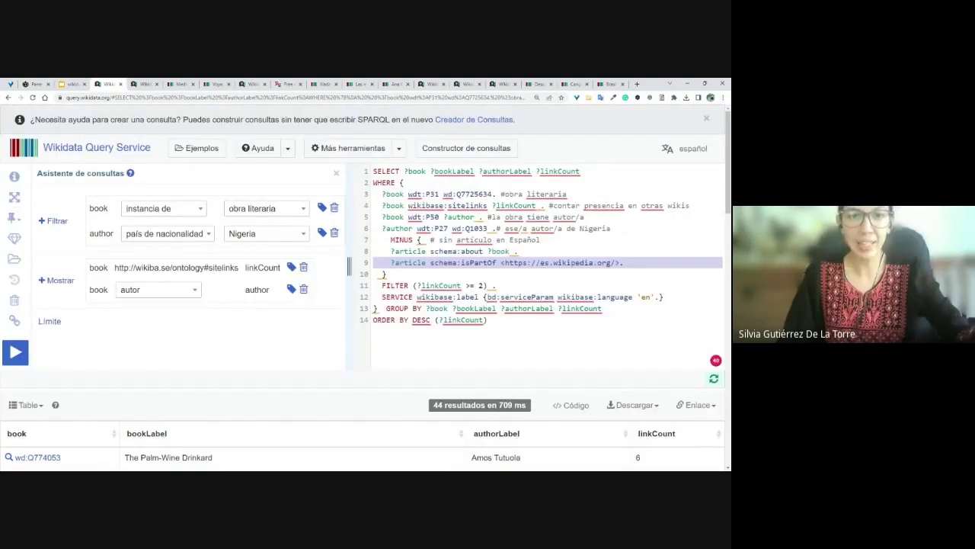
left_click(267, 233)
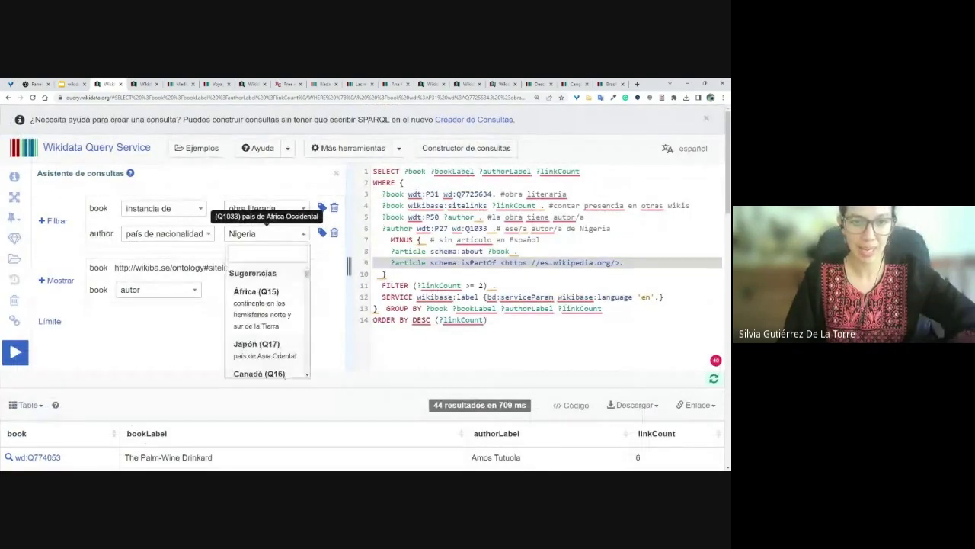
type("P")
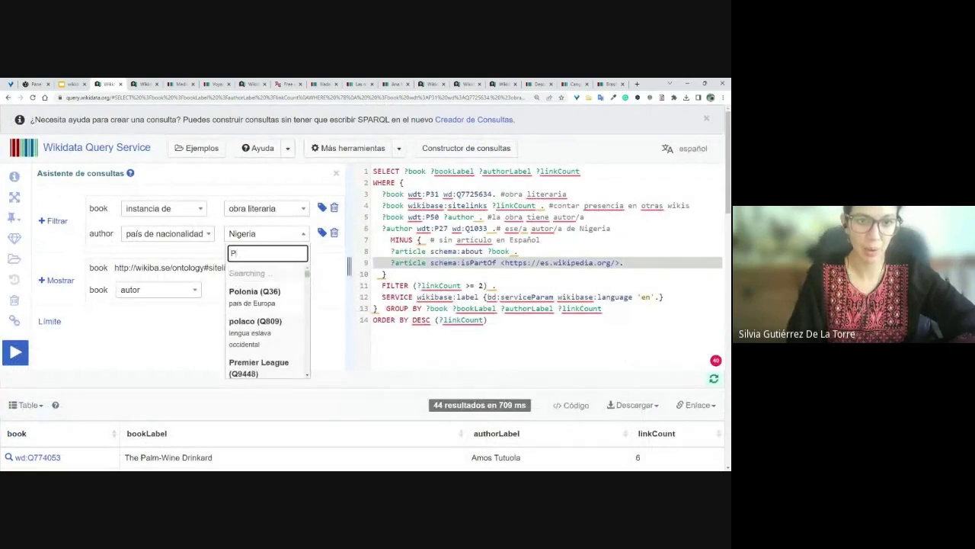
type("olonia")
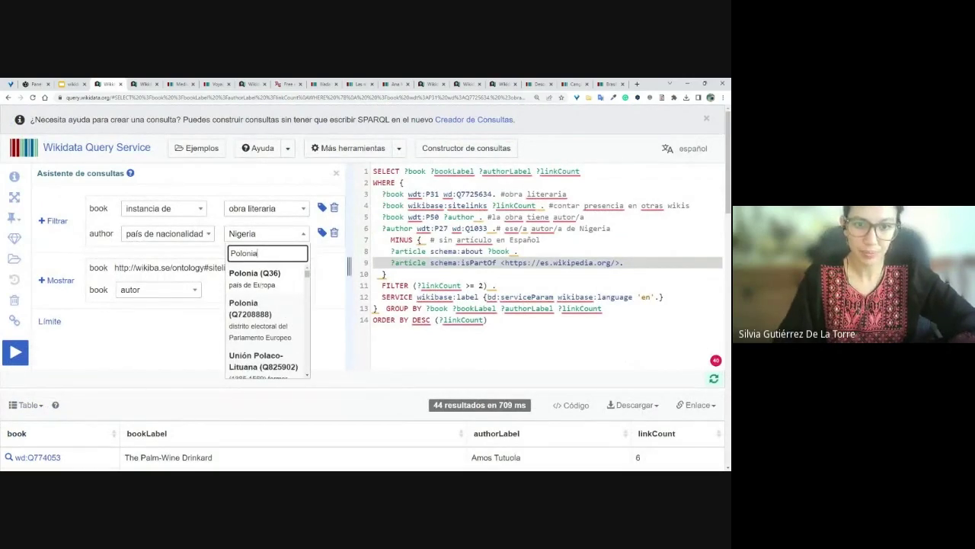
key("Return")
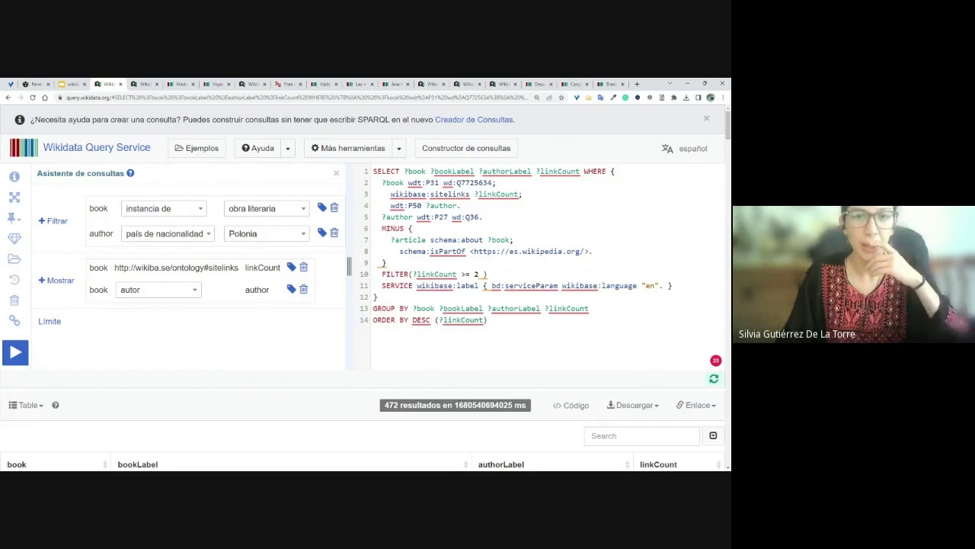
scroll(500, 335, "down", 4)
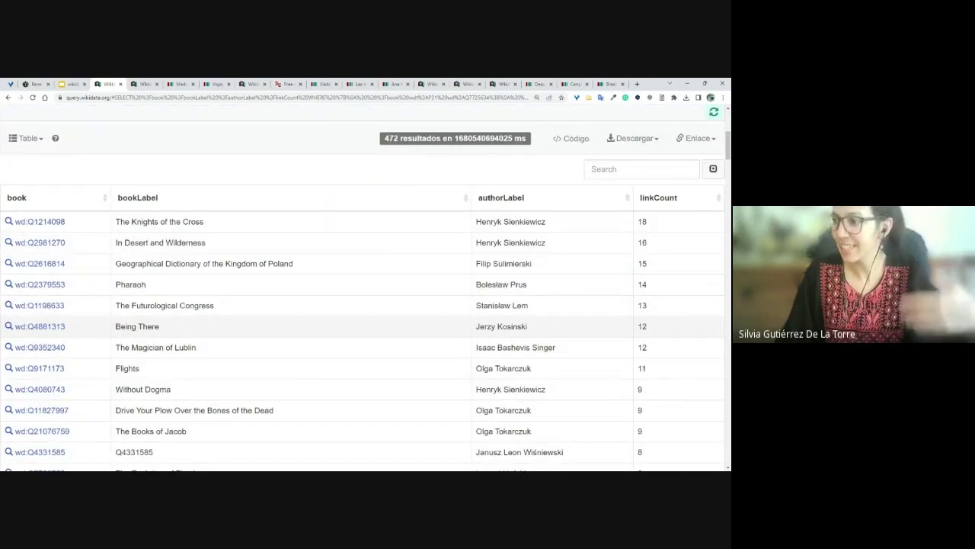
scroll(366, 331, "up", 1)
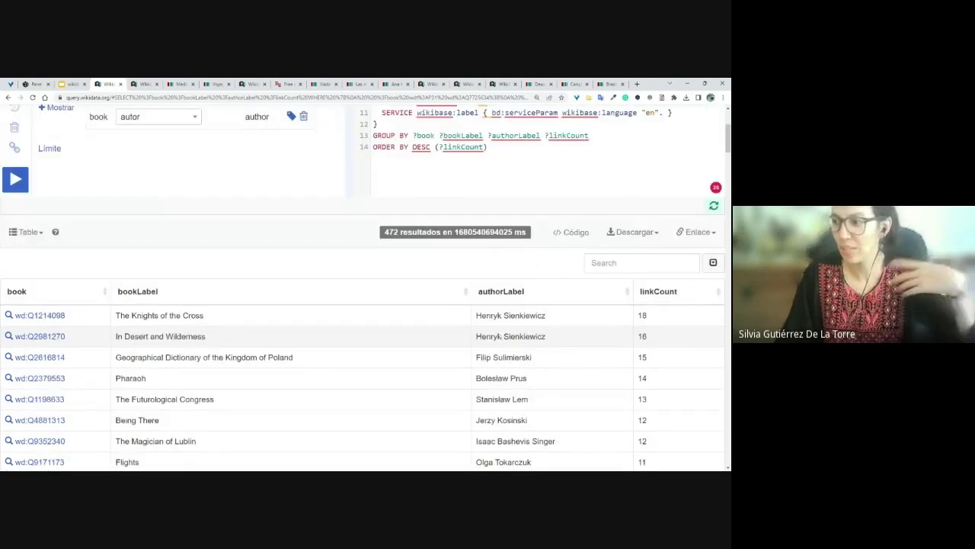
scroll(500, 336, "up", 3)
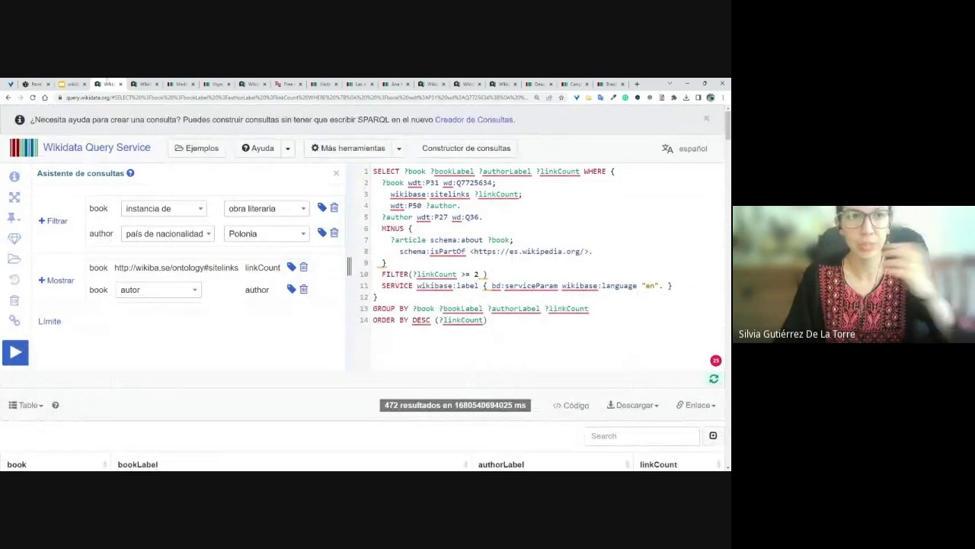
Step: Switch to the wikidata_libros presentation, advance to the "Escritoras en Wikisource" slide and select the 6WcZ part of its link
left_click(73, 84)
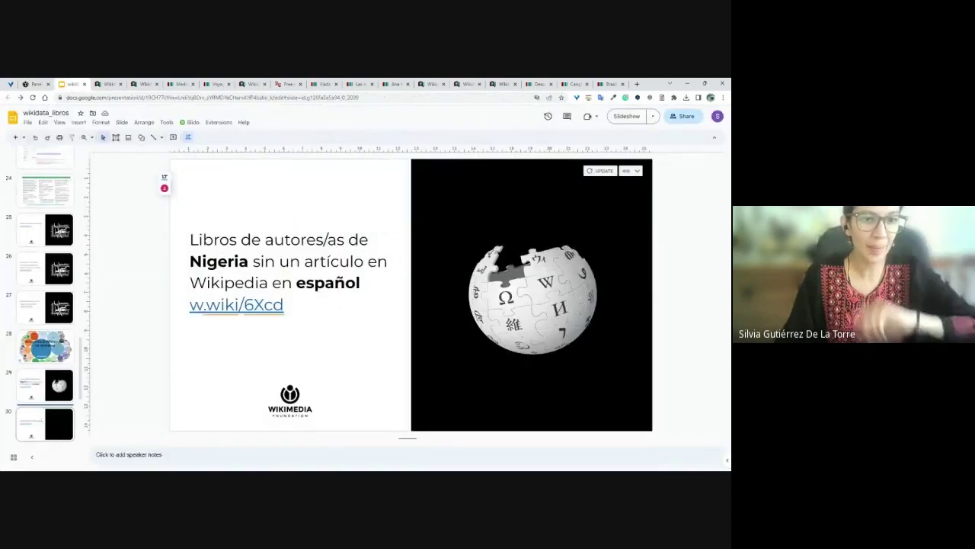
key("Down")
double_click(267, 289)
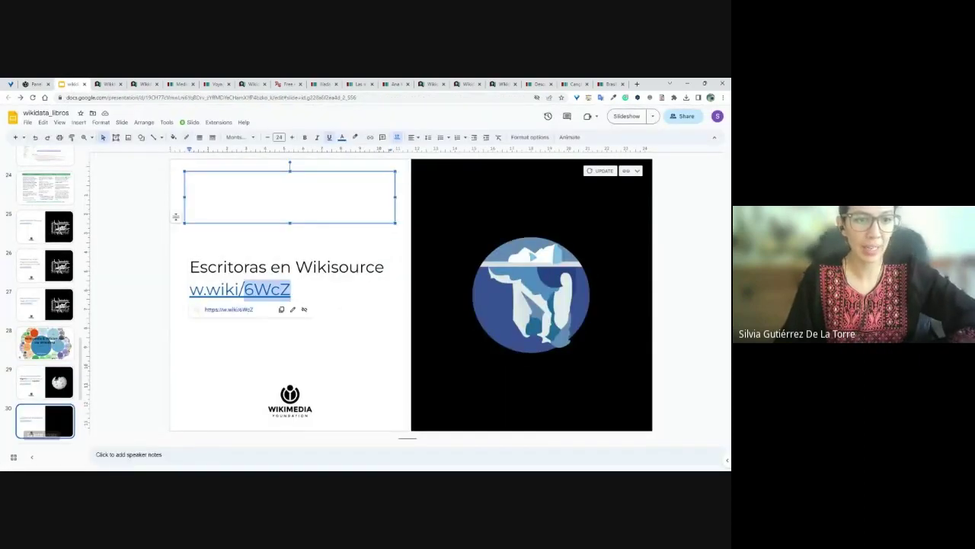
Step: Return to the Wikidata Query Service and generate a short link for the Polish authors query, selecting its URL
left_click(107, 84)
left_click(14, 321)
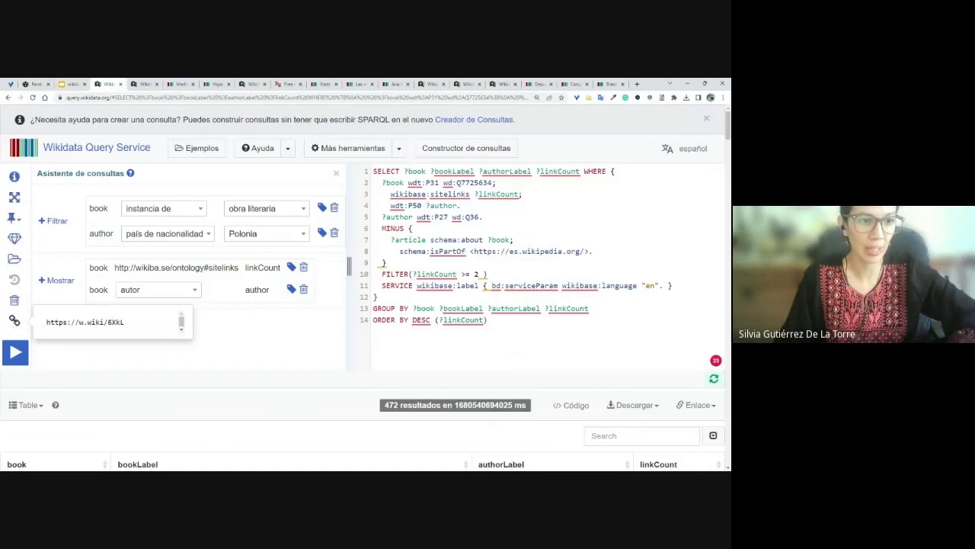
left_click_drag(46, 322, 125, 322)
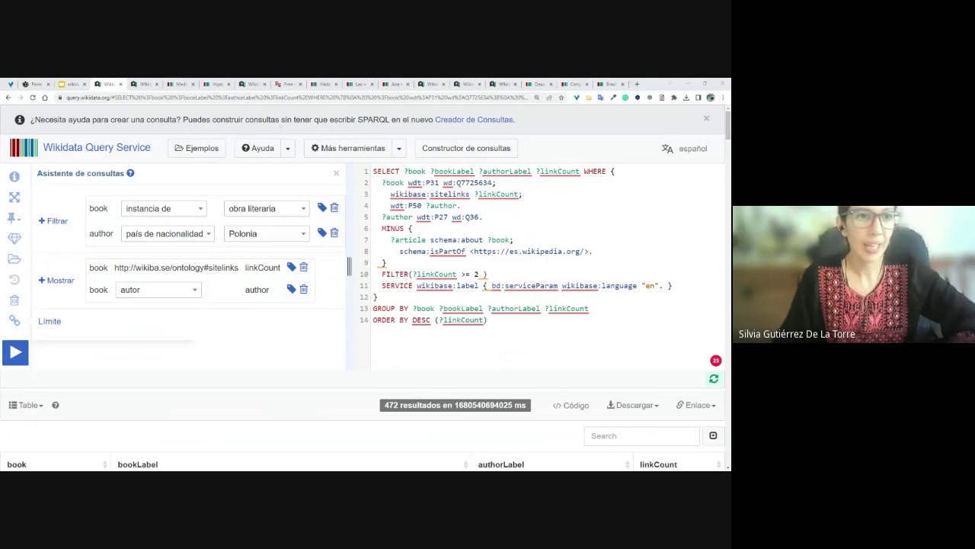
Step: Copy the w.wiki/6WcZ link from the "Escritoras en Wikisource" slide and load it in the query service's browser tab
left_click(72, 84)
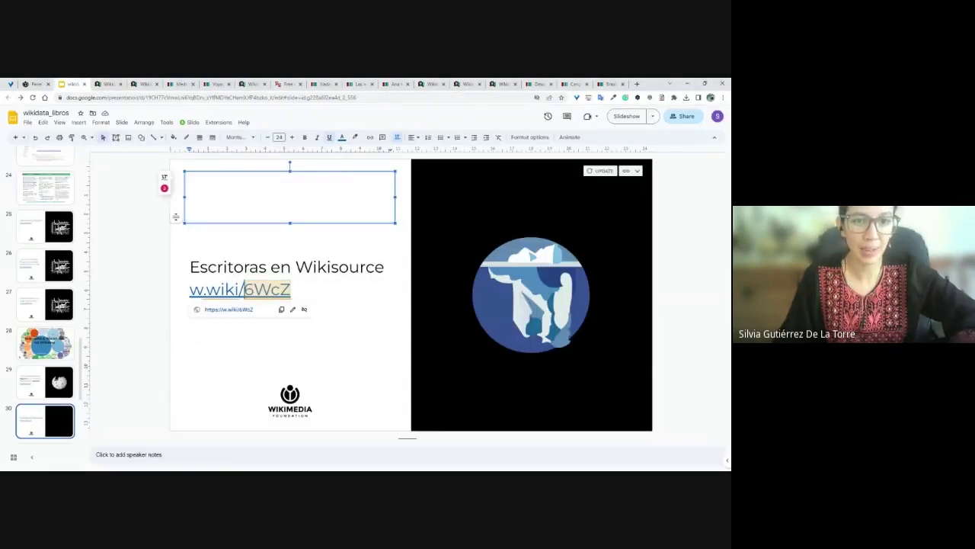
left_click_drag(244, 289, 189, 289)
key("ctrl+c")
left_click(107, 84)
left_click(109, 97)
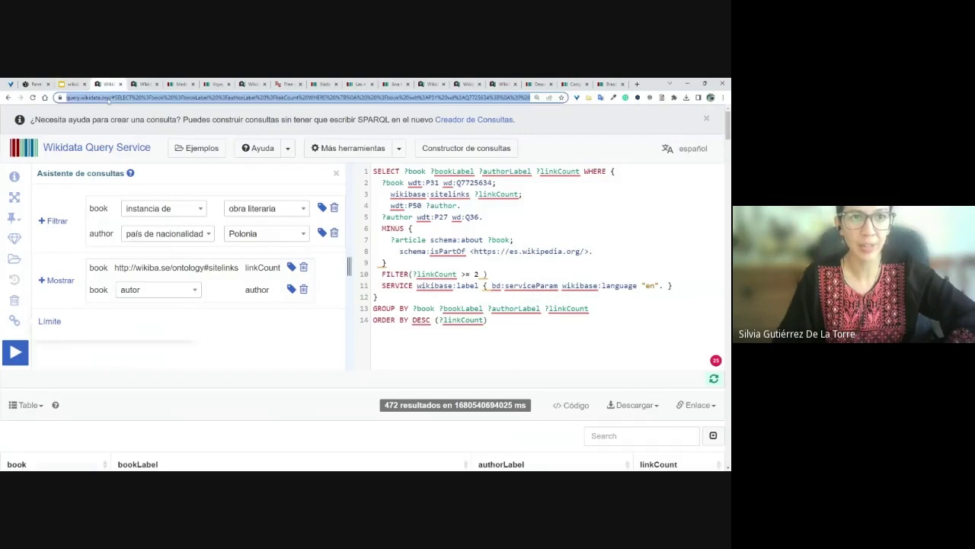
key("ctrl+v")
key("Return")
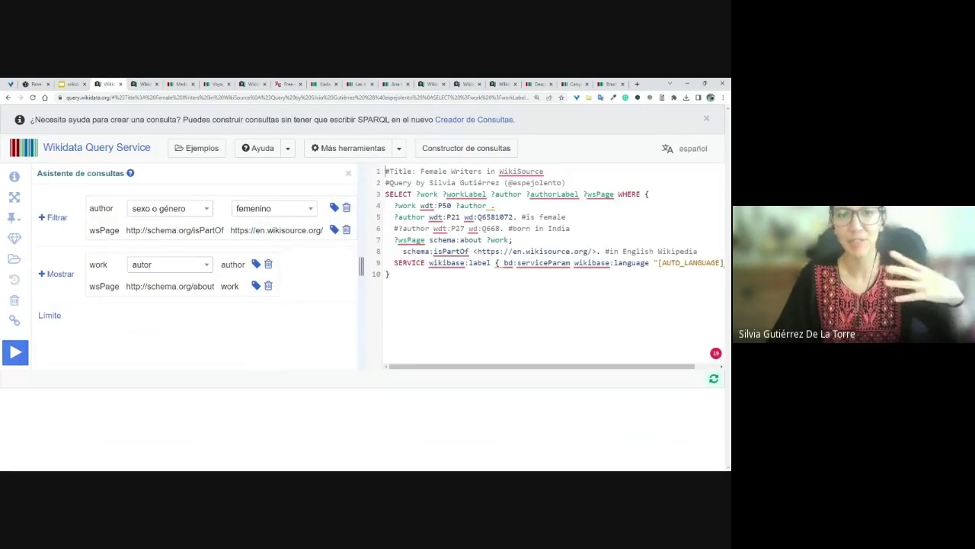
Step: Run the "Female Writers in WikiSource" query and look through the resulting works and their Wikisource pages
left_click(15, 352)
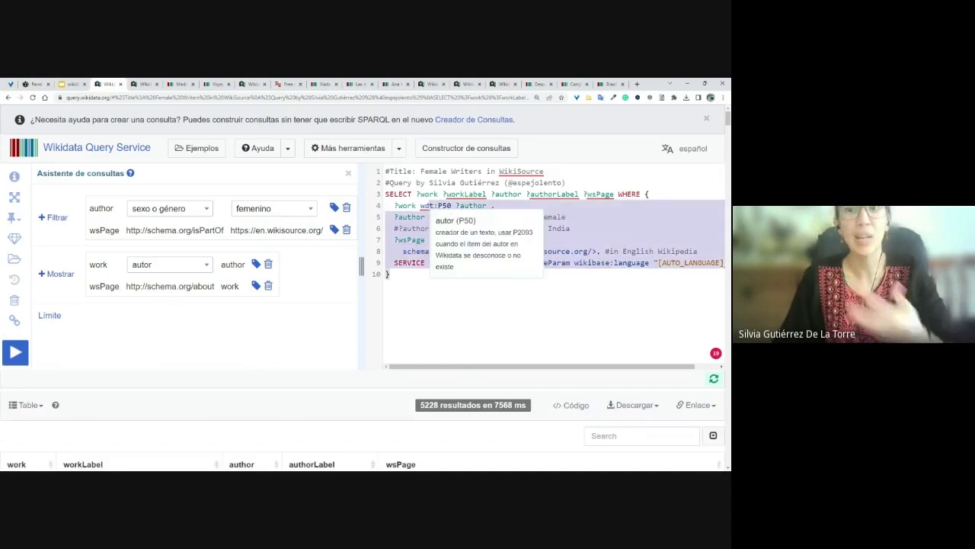
left_click(440, 295)
scroll(440, 295, "down", 1)
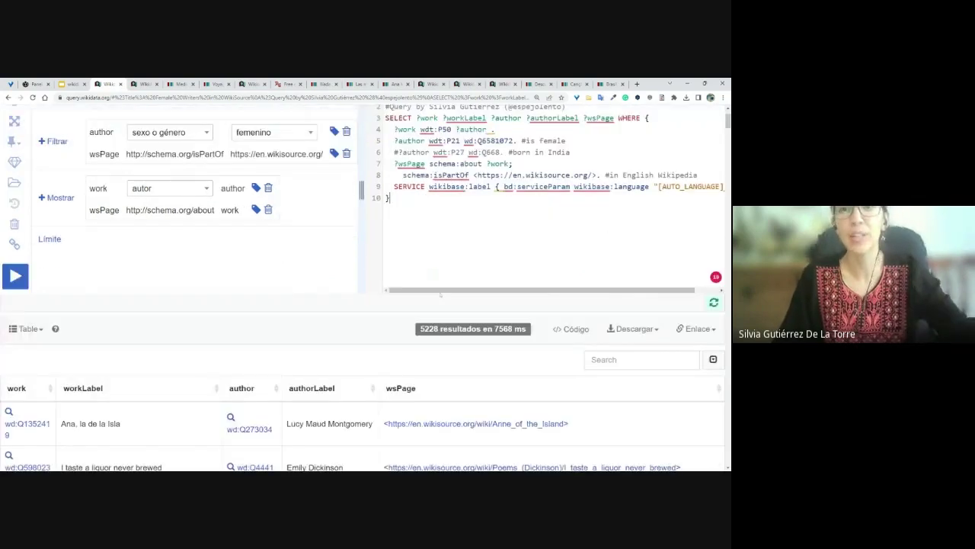
scroll(440, 294, "down", 1)
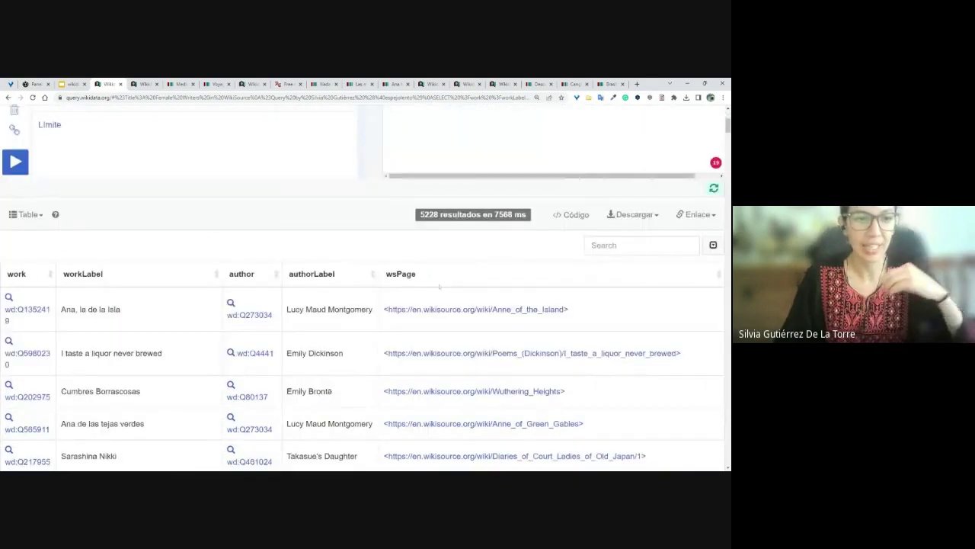
scroll(439, 287, "up", 2)
scroll(439, 286, "down", 3)
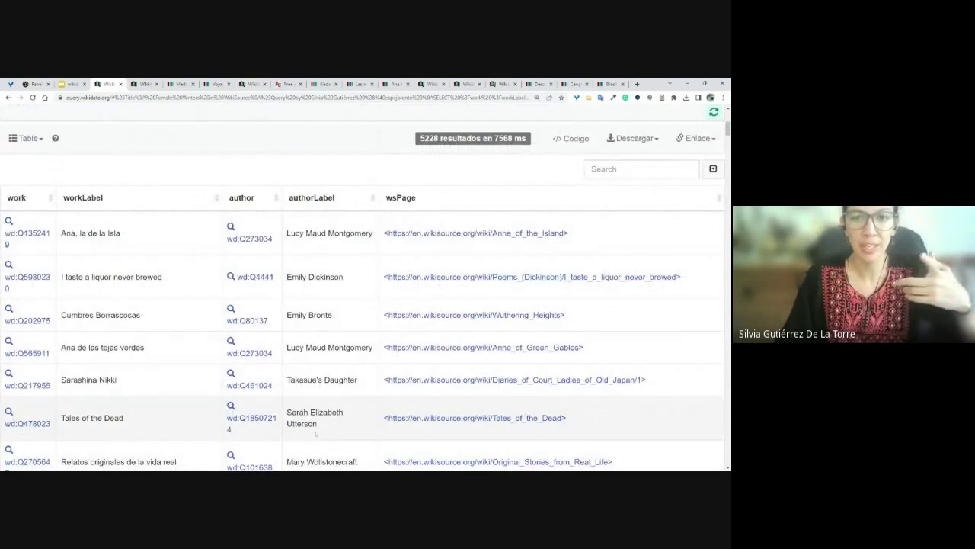
Step: Open the Wikisource page of "Anne of the Island" from the results and return to the query
left_click(439, 236)
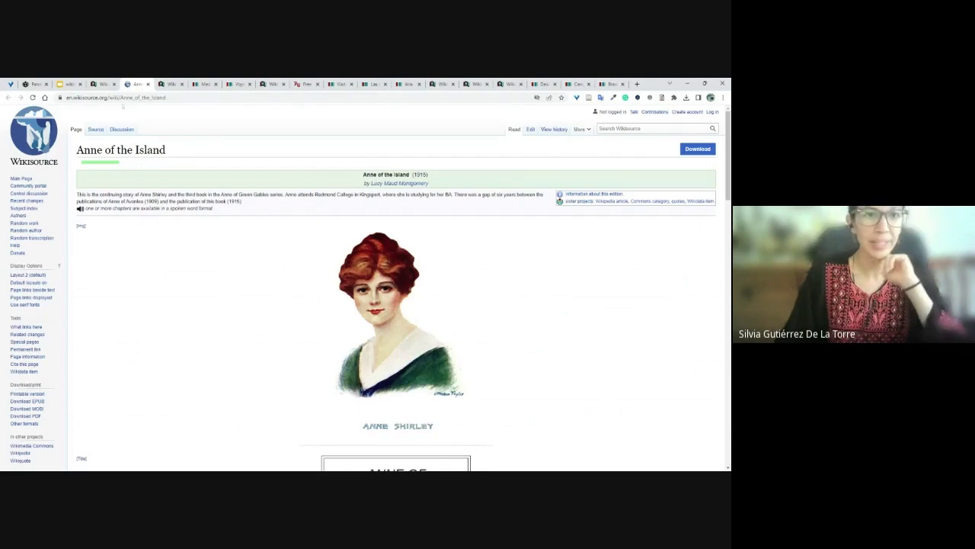
left_click(98, 85)
scroll(365, 289, "up", 4)
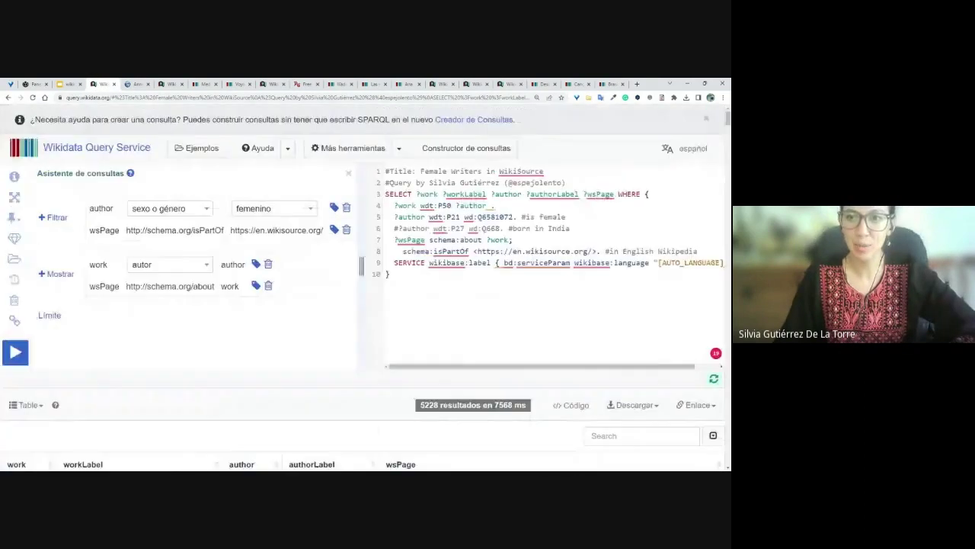
Step: Uncomment the author nationality line (wdt:P27) and replace India with Argentina (Q414) using entity autocompletion
key("ctrl+slash")
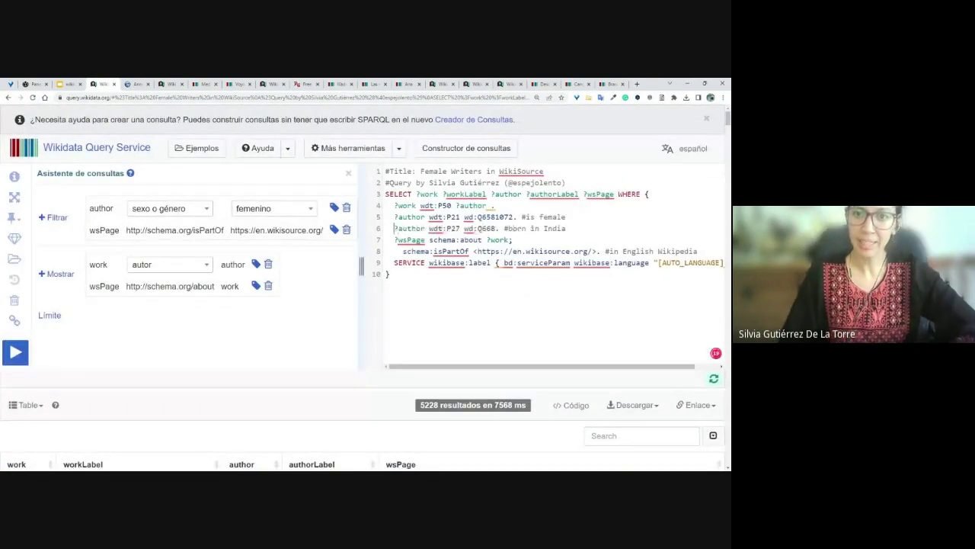
mouse_move(480, 228)
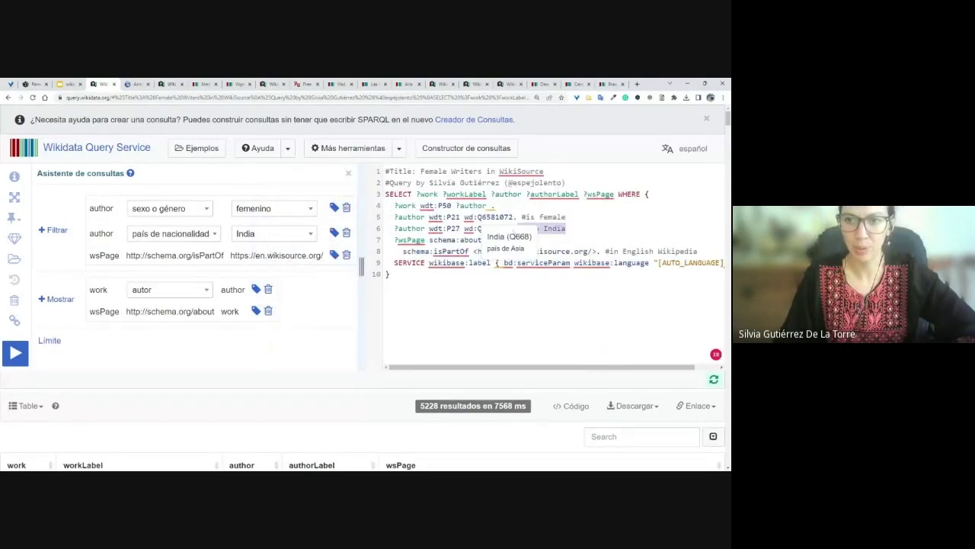
type("arg")
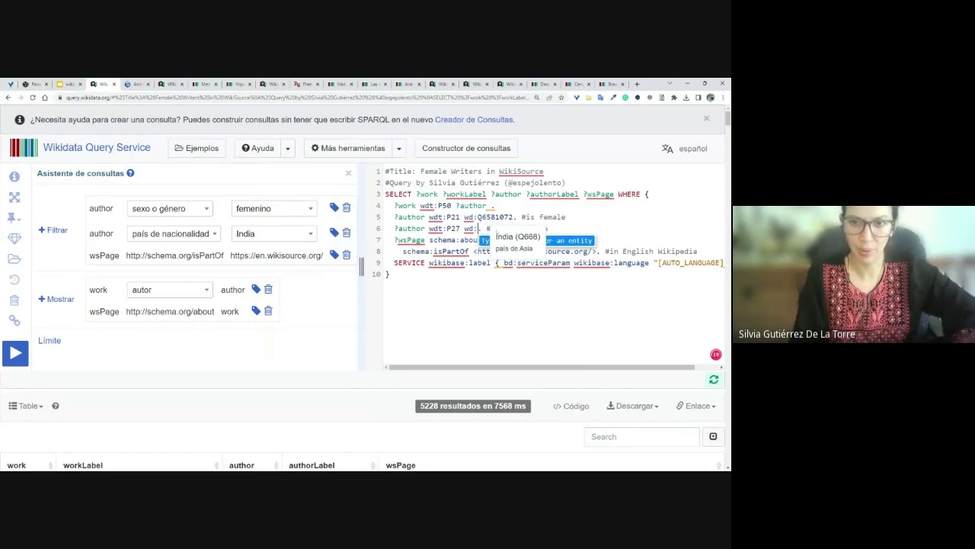
key("ctrl+space")
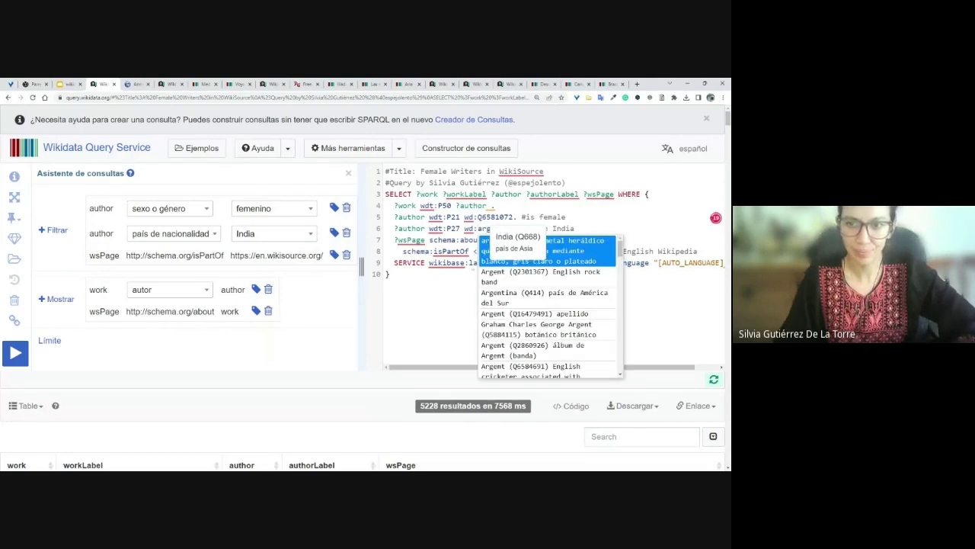
type("ent")
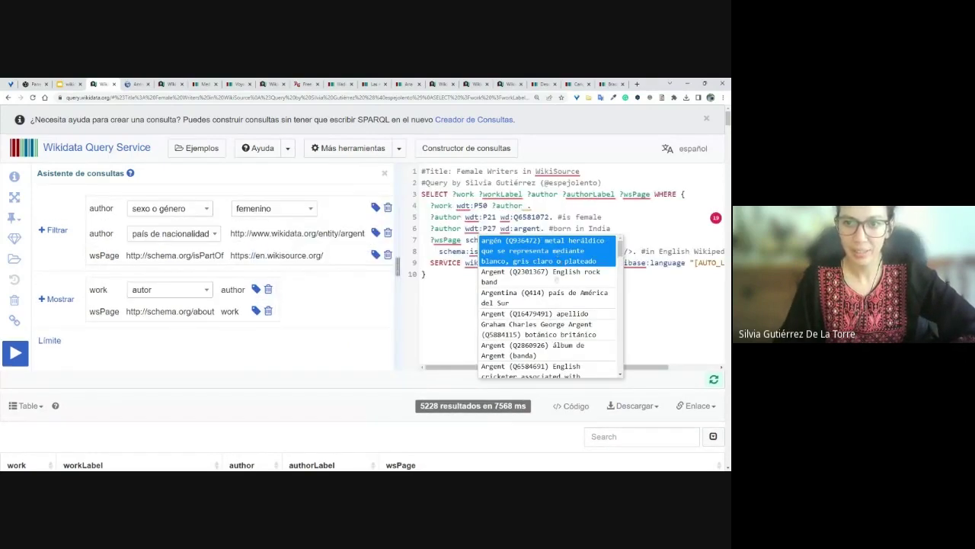
key("Down")
key("Down")
key("Return")
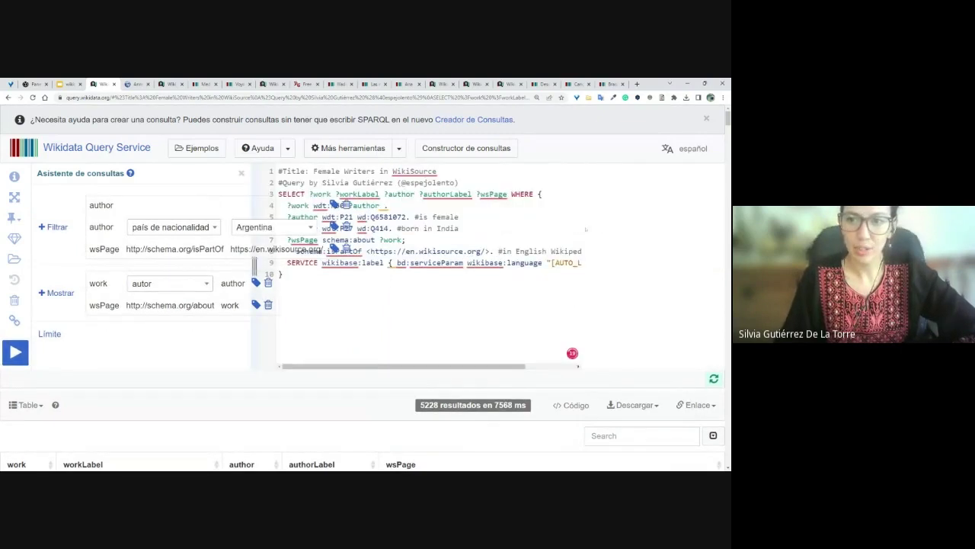
Step: Change the nationality line's comment to "born in Argentina" and run the query
double_click(554, 228)
type("Ar")
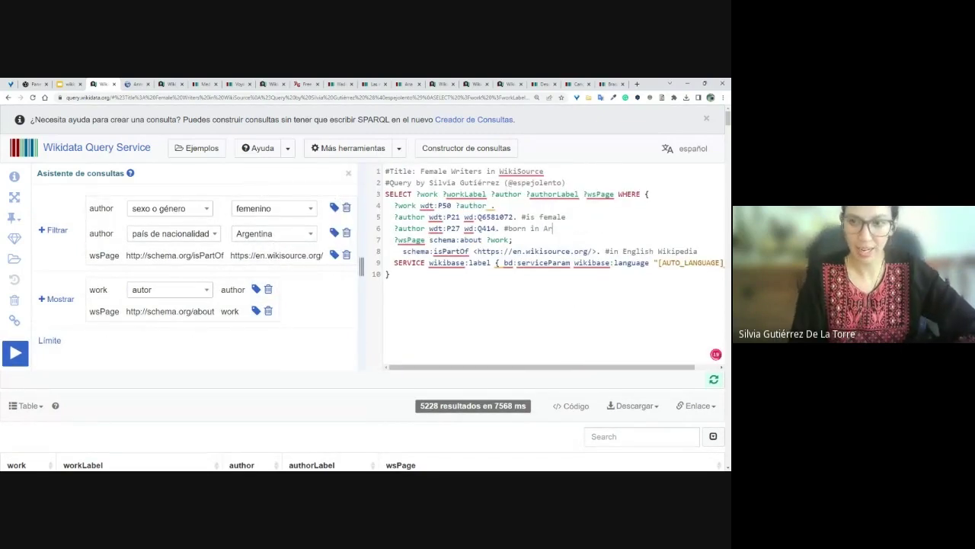
type("gentina")
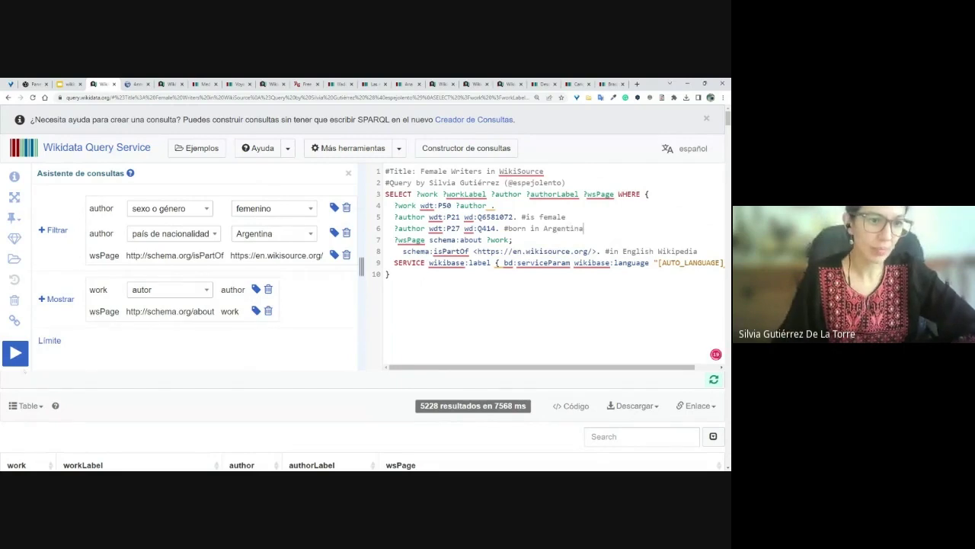
key("ctrl+Return")
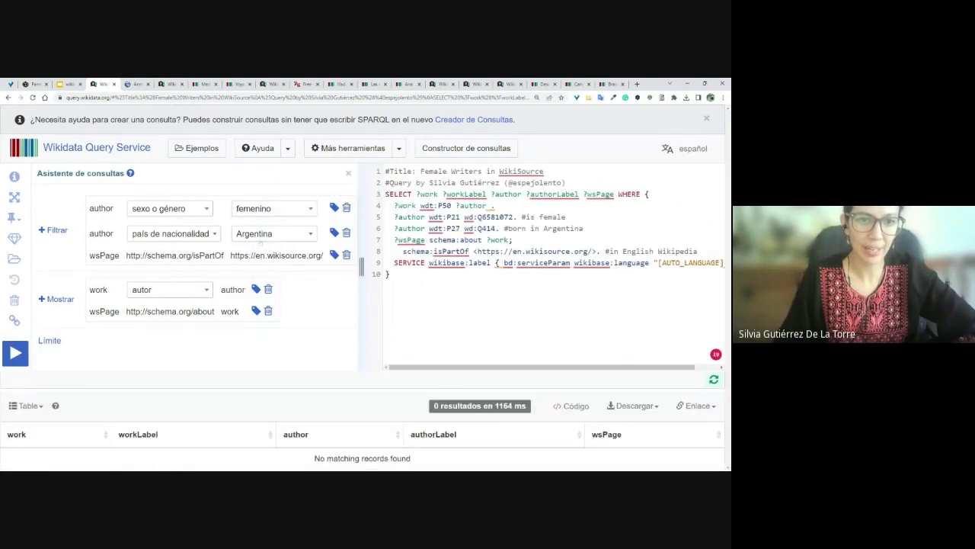
left_click(274, 233)
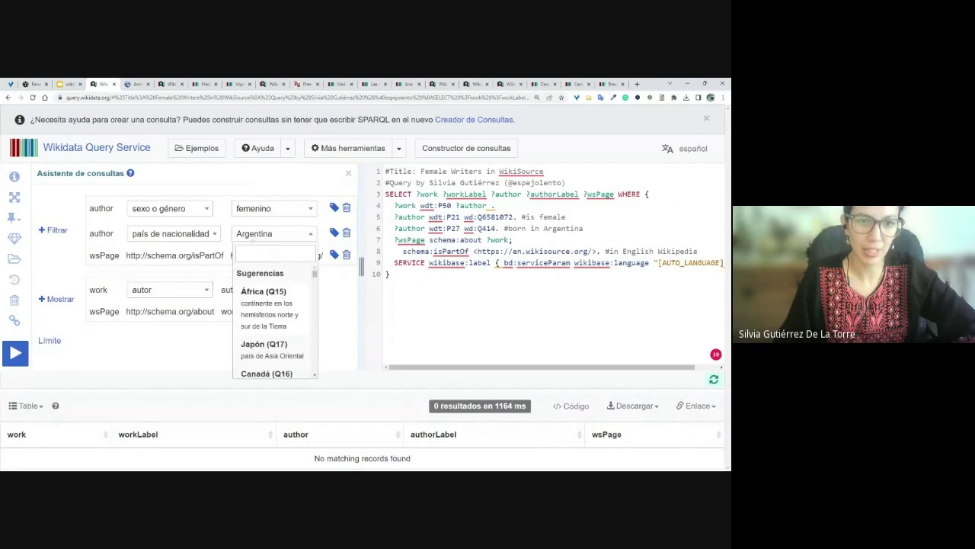
left_click(255, 253)
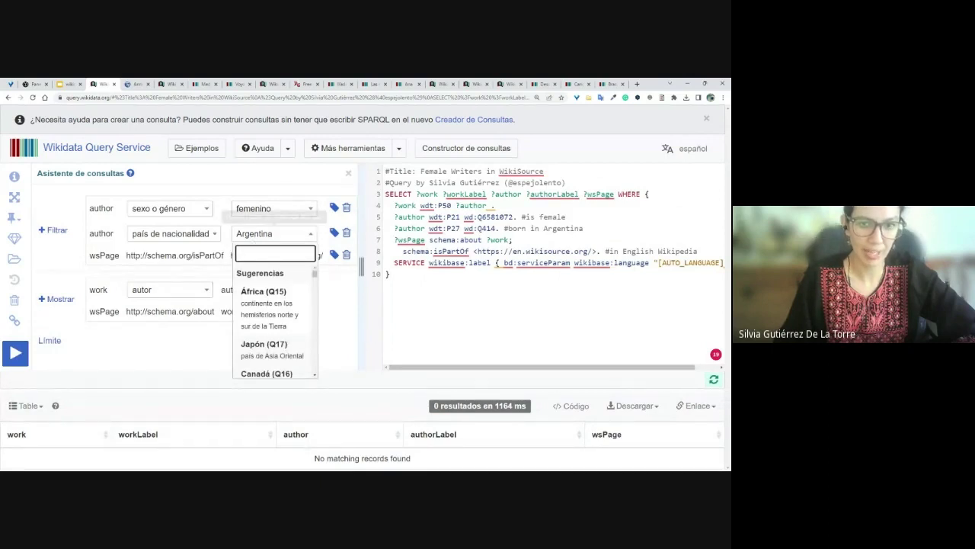
left_click(521, 218)
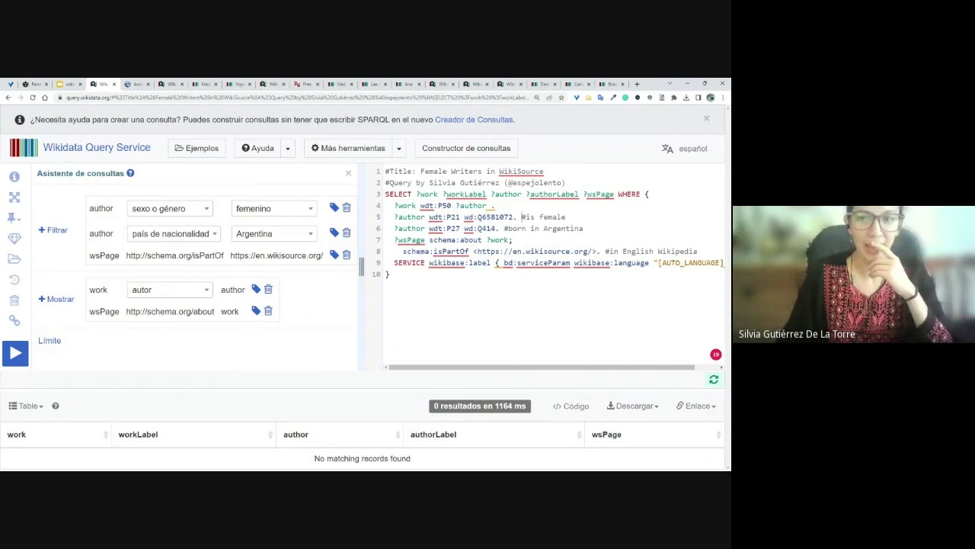
Step: Point the schema:isPartOf line to es.wikisource.org and change its comment to "in Spanish Wikisource"
key("BackSpace")
type("s")
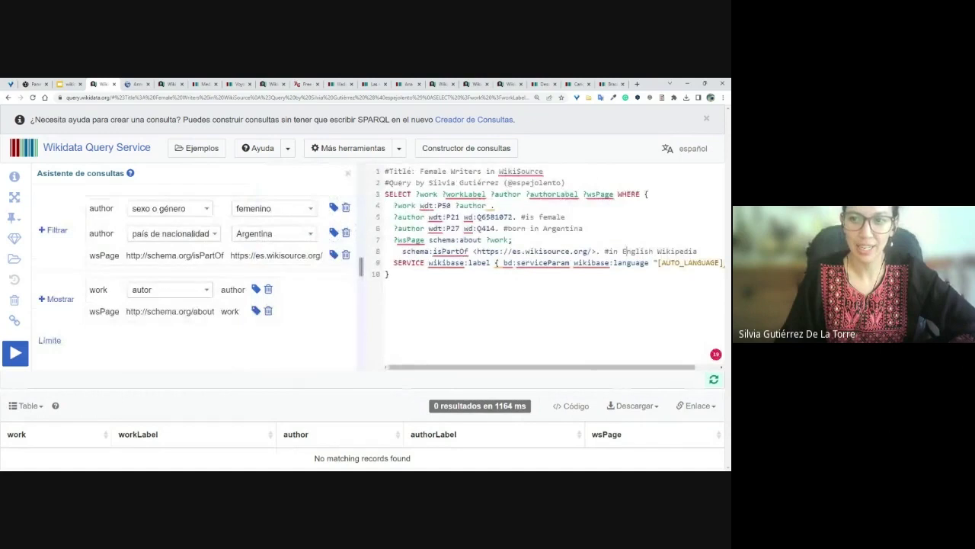
left_click_drag(623, 251, 698, 251)
type("Spanis")
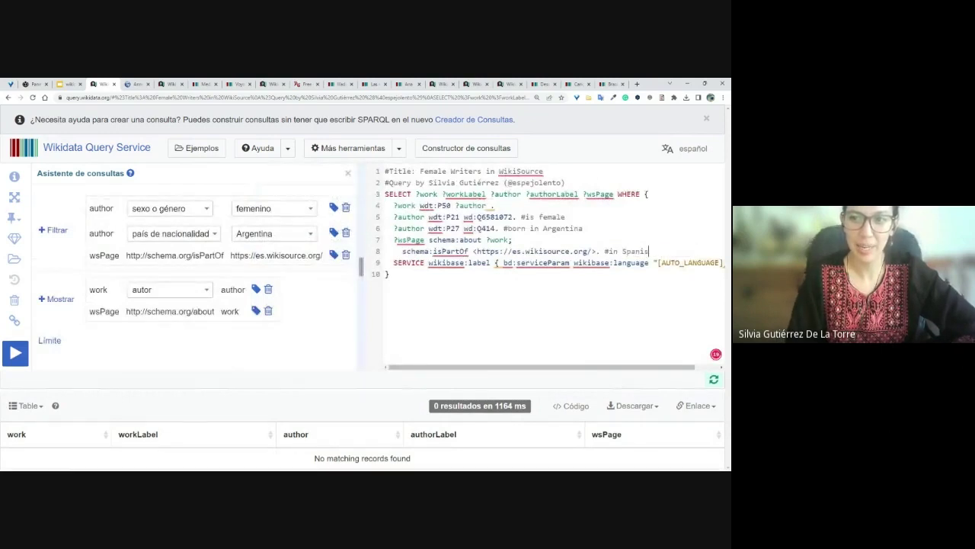
type("h Wikispo")
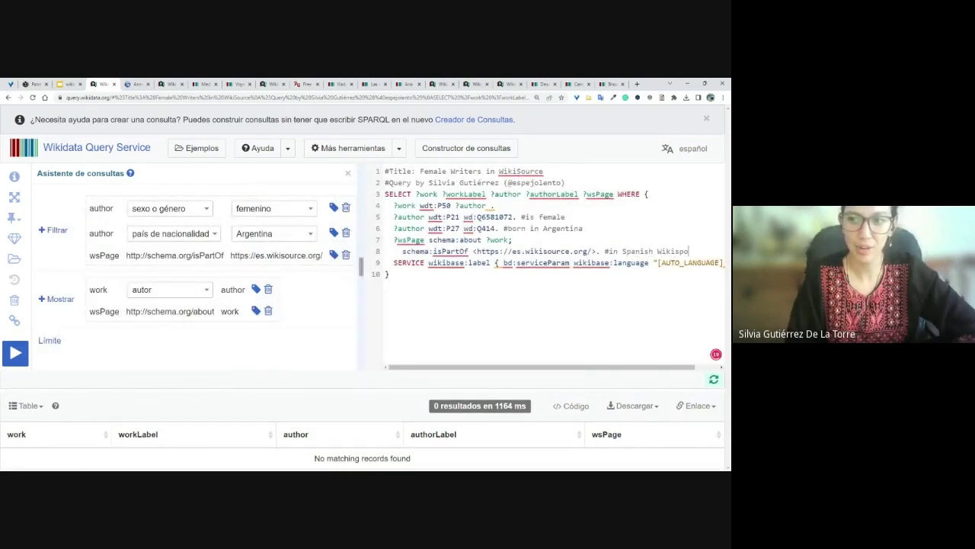
key("BackSpace")
key("BackSpace")
type("ource")
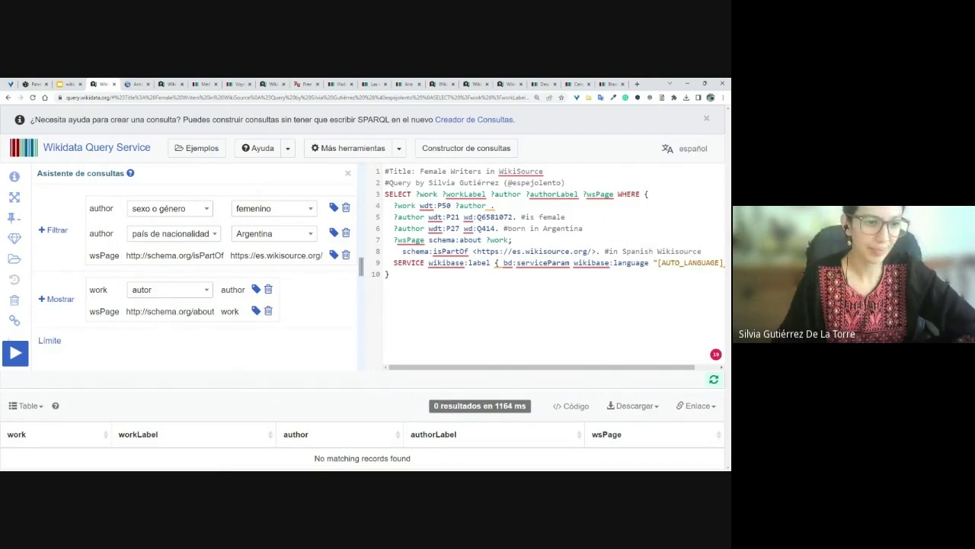
Step: Run the query for Argentine women writers in Spanish Wikisource and skim the resulting works
key("ctrl+Return")
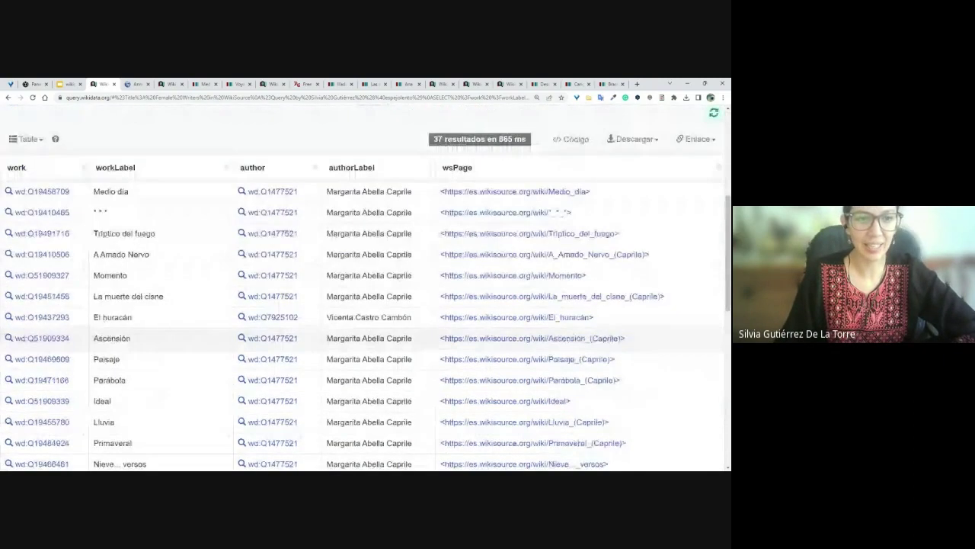
scroll(366, 290, "down", 5)
scroll(366, 289, "up", 2)
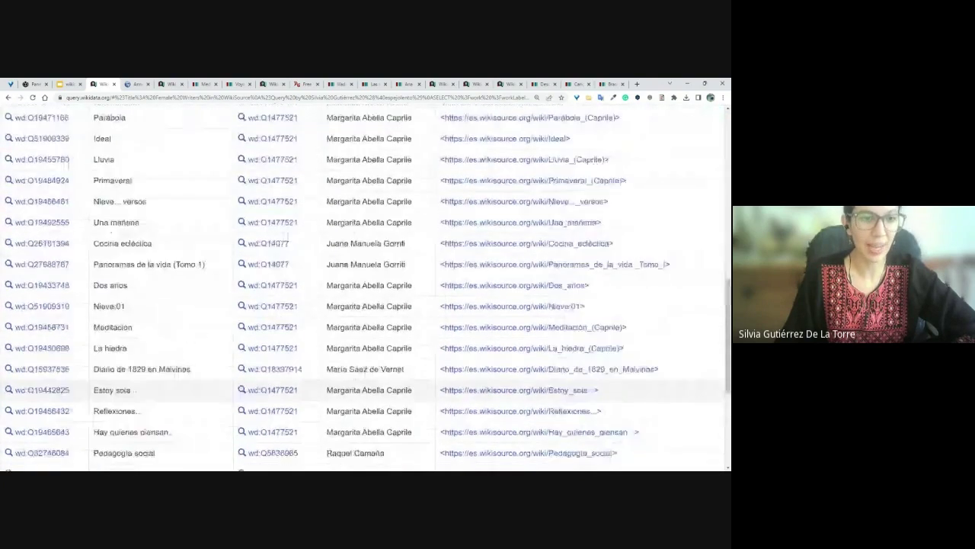
scroll(366, 290, "up", 6)
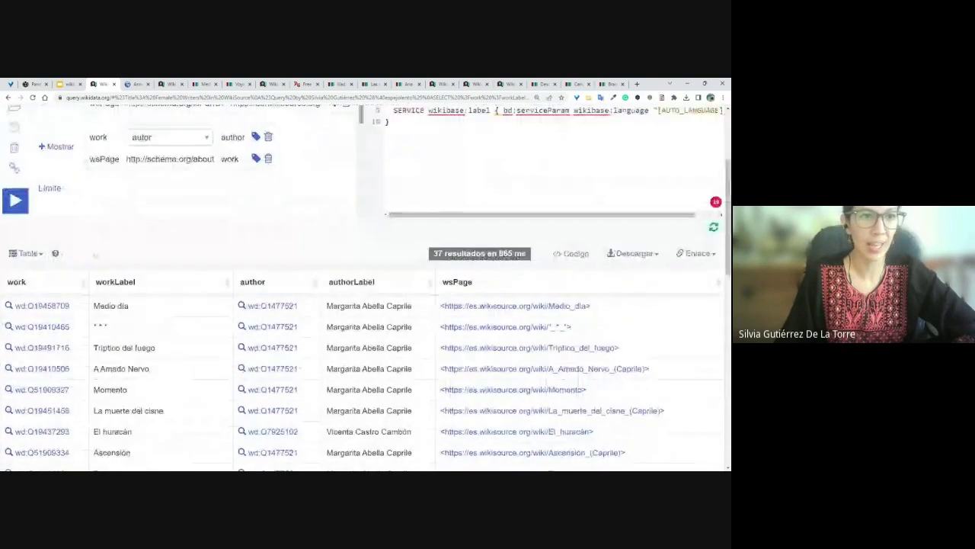
Step: Generate a short URL for the query, copy it and dismiss the link pop-up
left_click(14, 167)
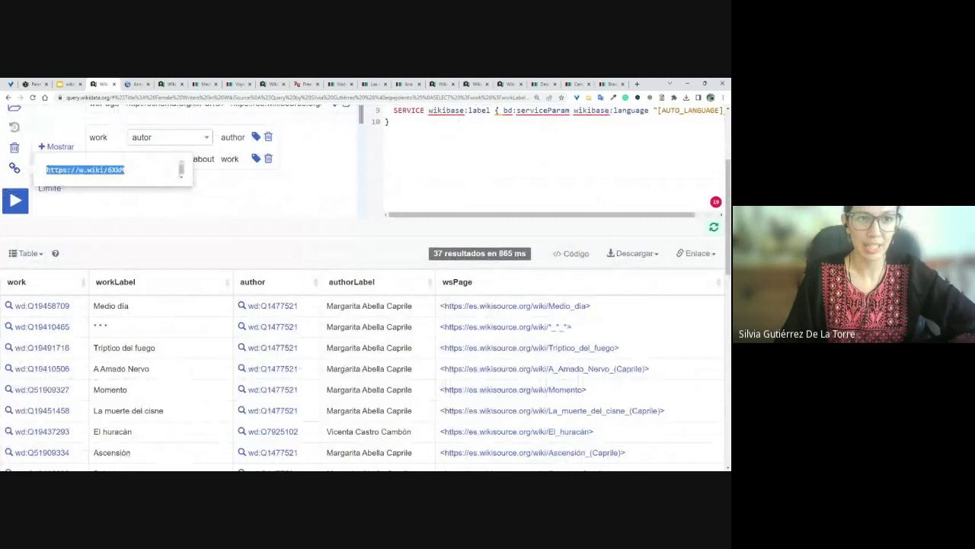
left_click(14, 167)
left_click(14, 167)
left_click(65, 169)
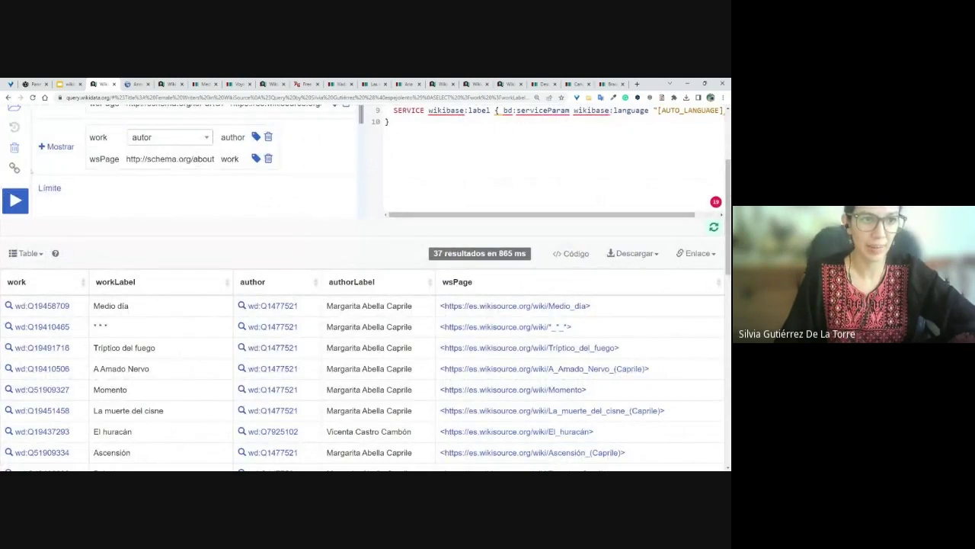
left_click(13, 167)
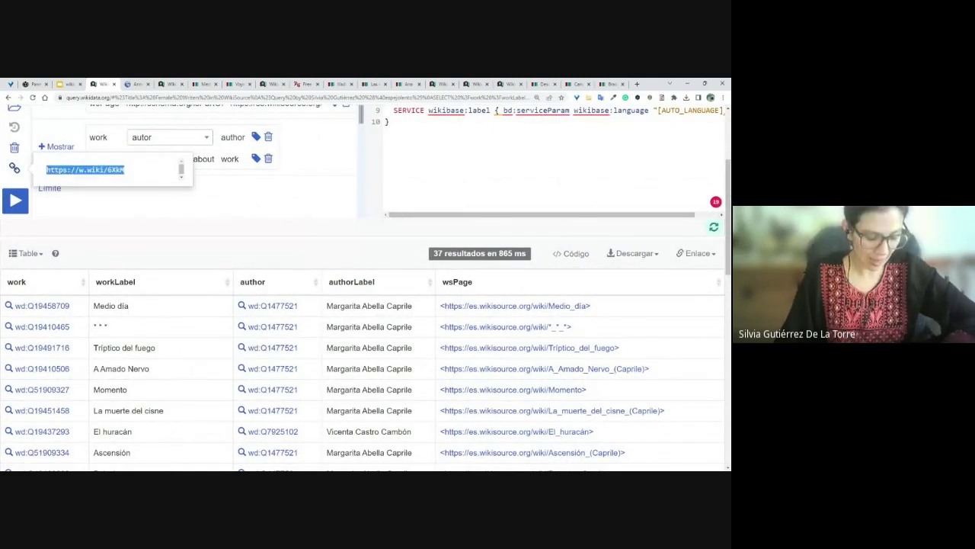
key("Escape")
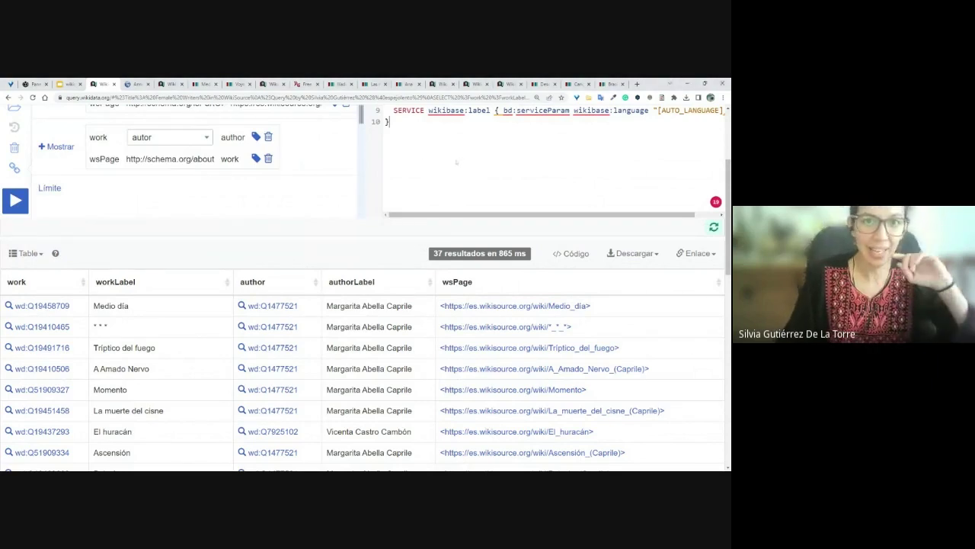
Step: Review the edited query and look through its list of works, authors and Wikisource pages
scroll(419, 155, "up", 3)
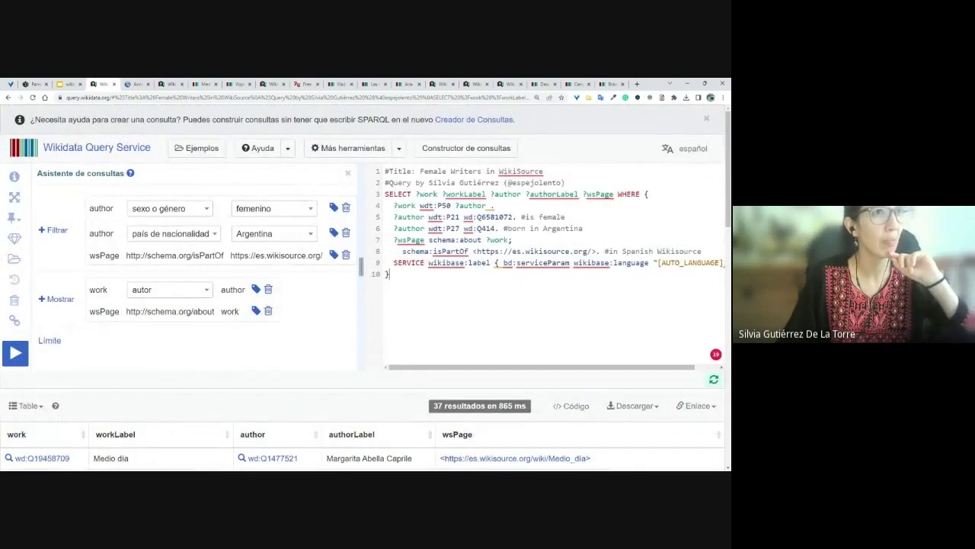
scroll(433, 209, "down", 2)
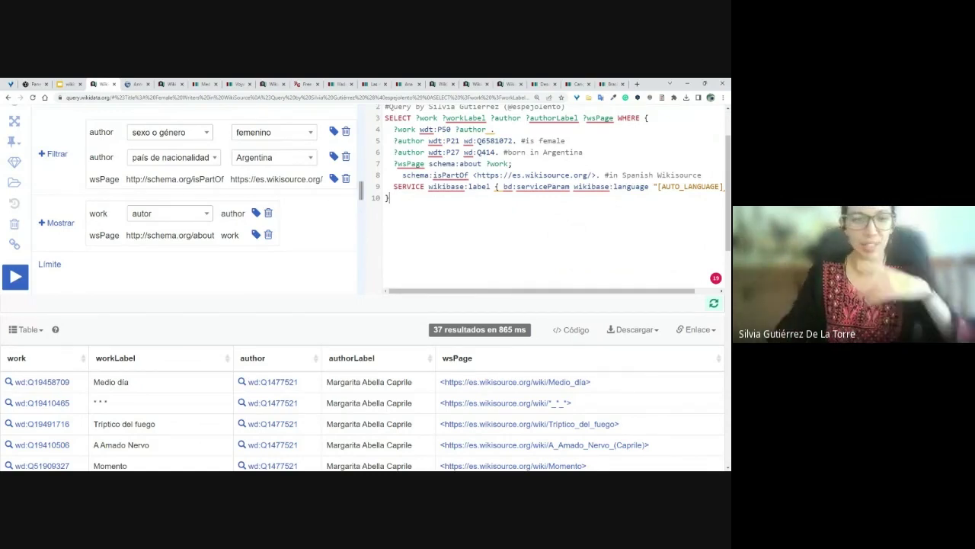
scroll(366, 305, "down", 1)
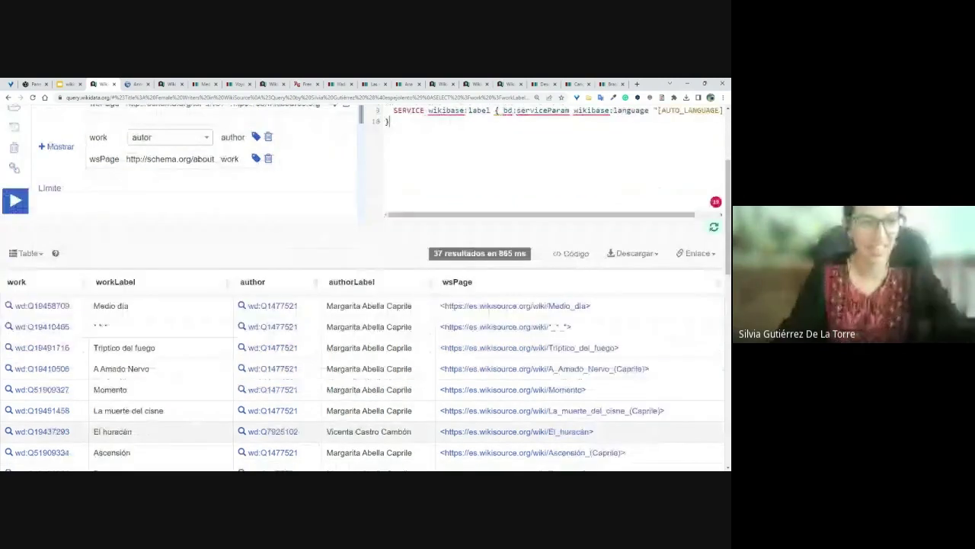
scroll(365, 305, "down", 4)
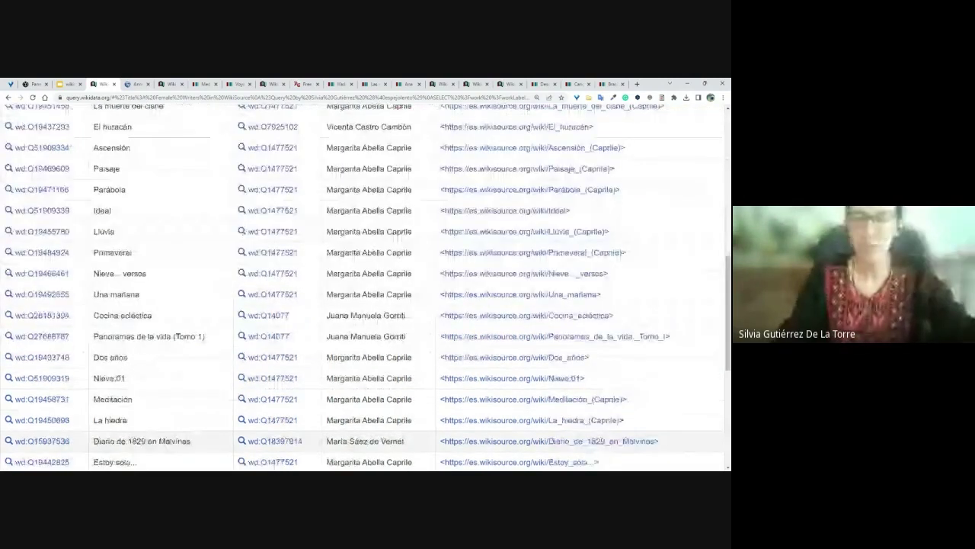
scroll(365, 305, "up", 6)
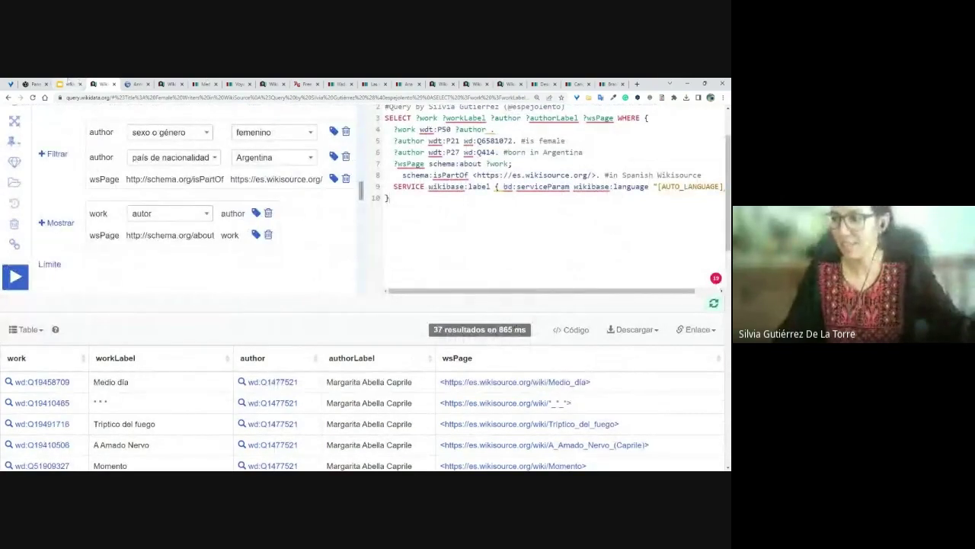
Step: Switch to the wikidata_libros presentation in Google Slides and show the "Tips - obra original en ES" slide
left_click(67, 79)
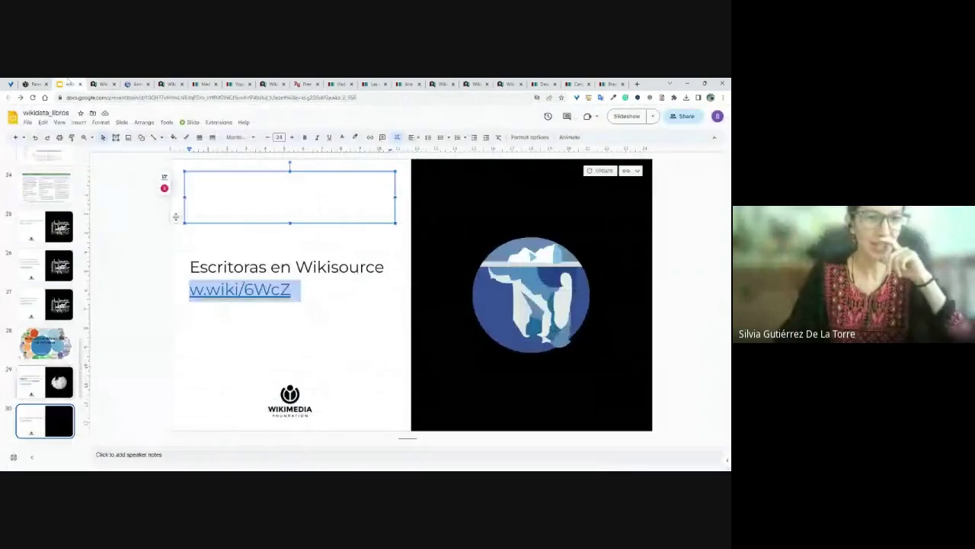
scroll(46, 305, "down", 3)
left_click(45, 345)
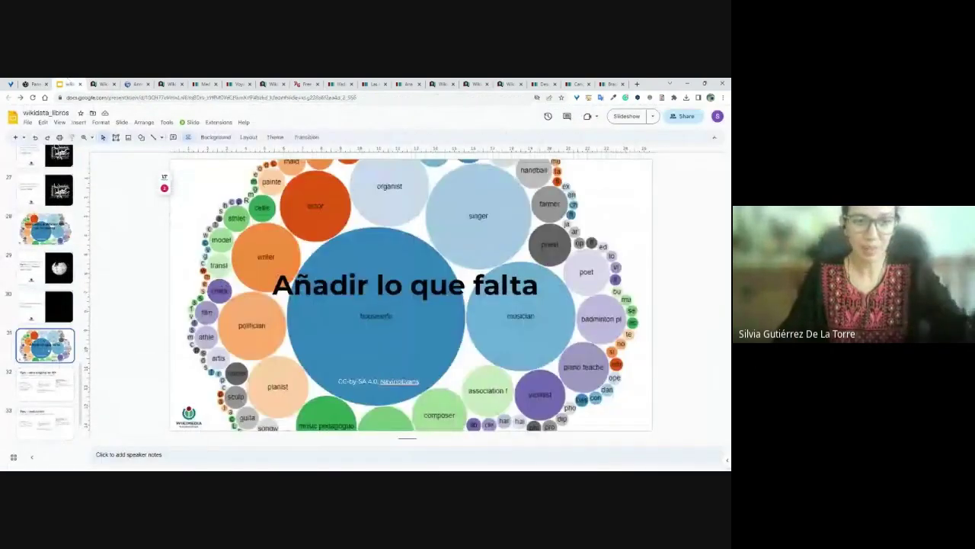
left_click(55, 394)
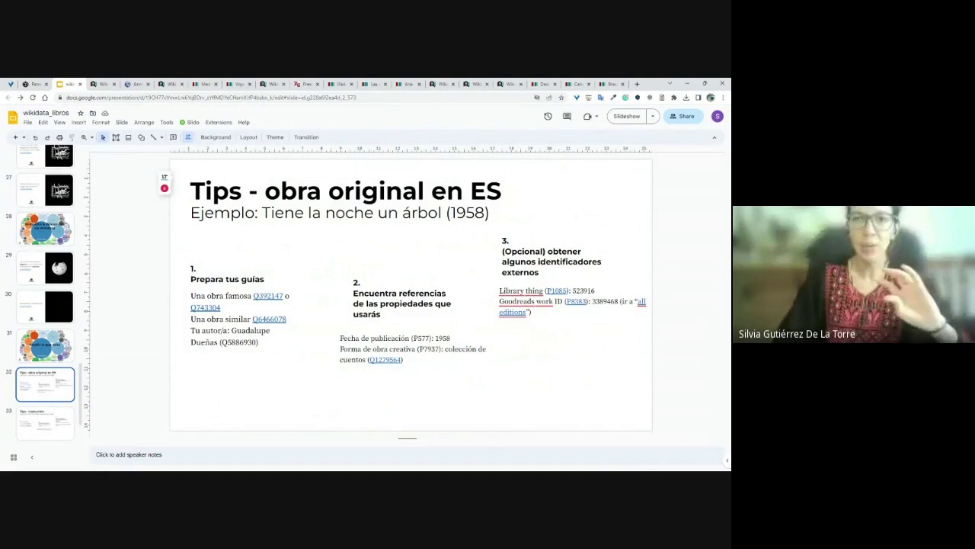
Step: Close the leftover query, Wikisource and Wikidata browser tabs beside the presentation, keeping the last two Wikidata pages open
left_click(114, 84)
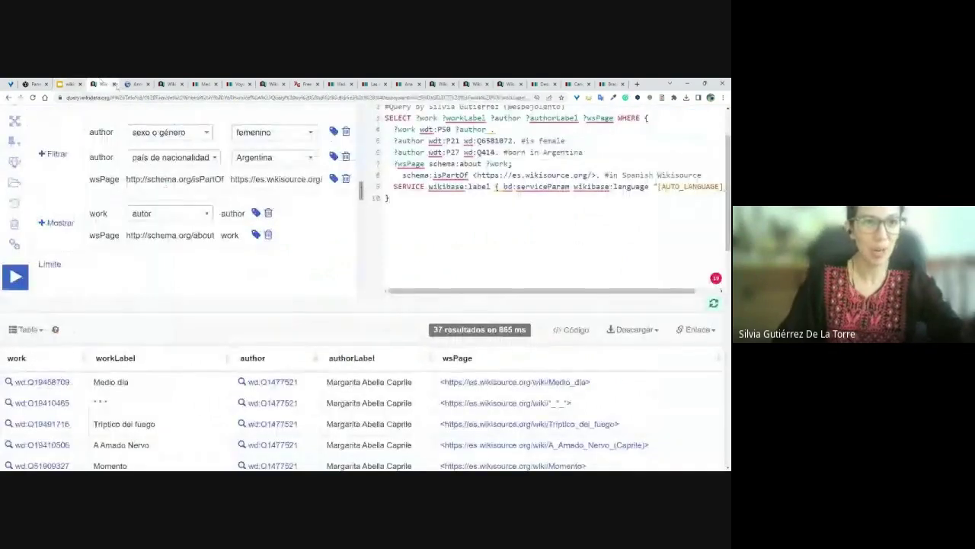
left_click(115, 84)
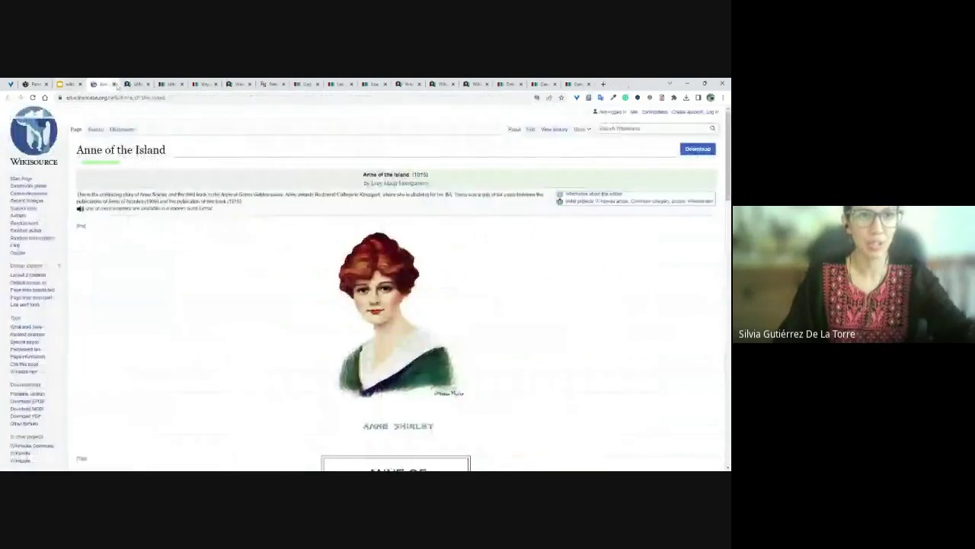
left_click(116, 85)
left_click(116, 84)
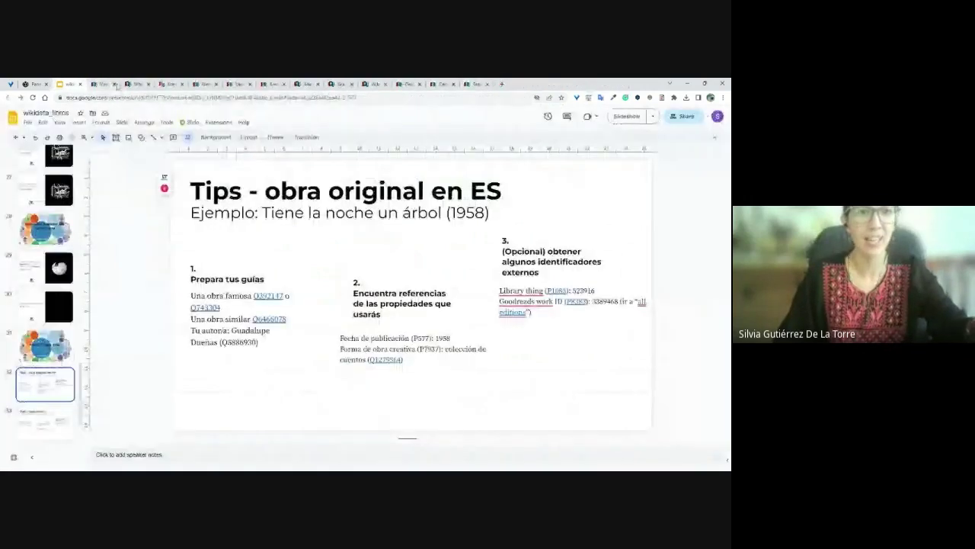
left_click(116, 84)
left_click(115, 85)
left_click(116, 84)
left_click(115, 85)
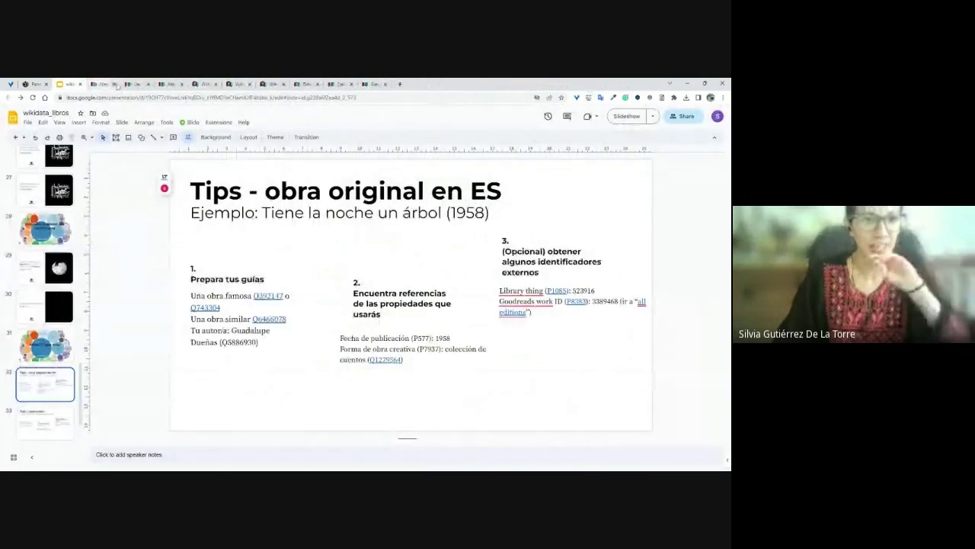
left_click(115, 84)
left_click(115, 84)
left_click(116, 84)
left_click(116, 85)
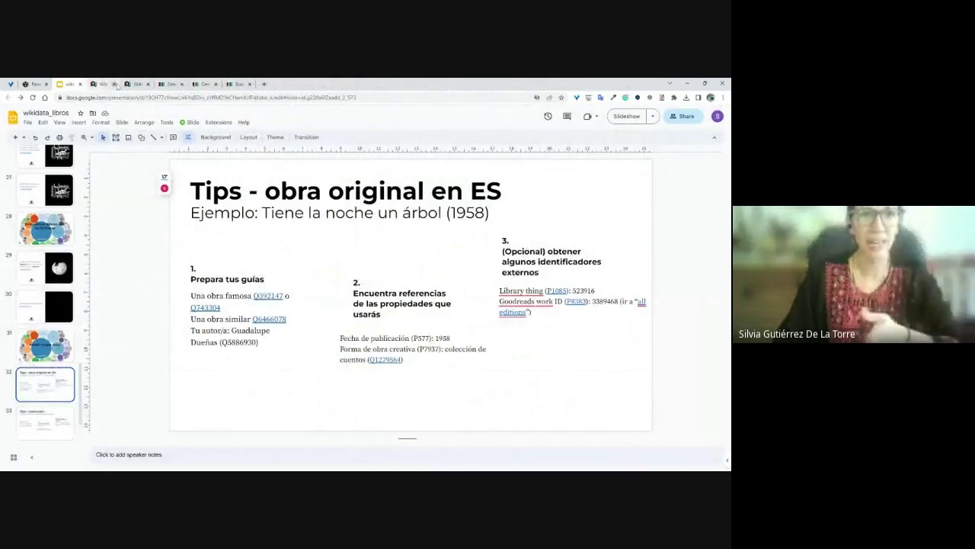
left_click(116, 84)
left_click(116, 84)
left_click(116, 84)
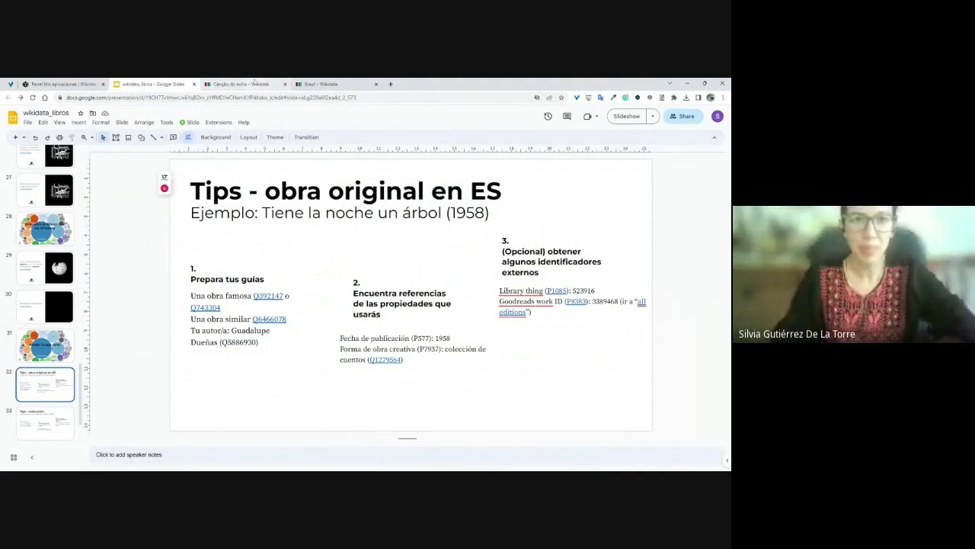
Step: Open Wikidata's log-in page, point out the Username and Password fields, and continue to the account creation form
left_click(254, 83)
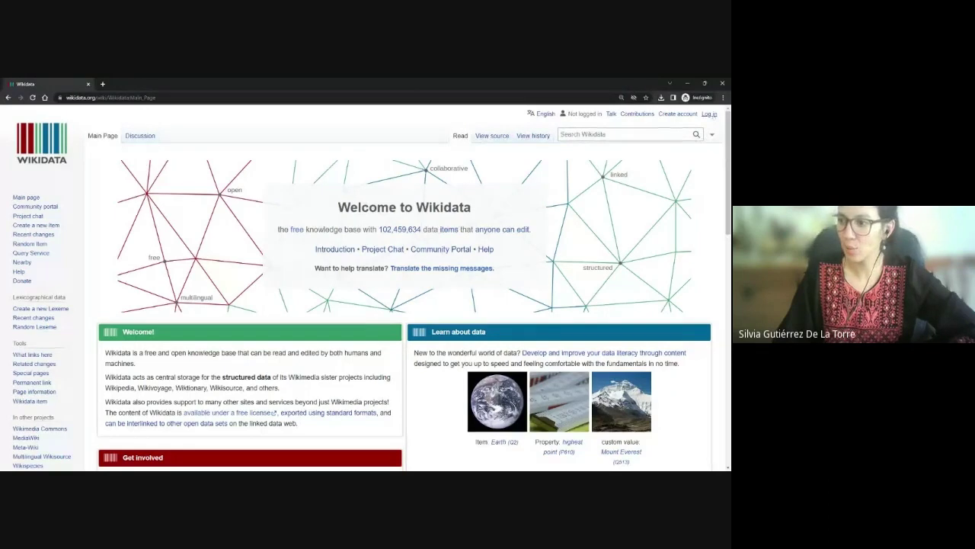
left_click(709, 114)
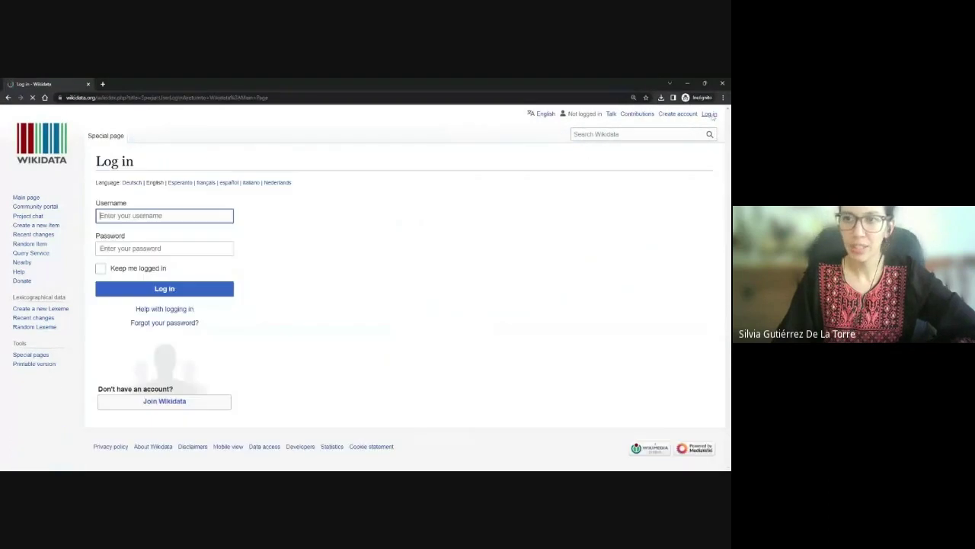
left_click_drag(91, 201, 128, 203)
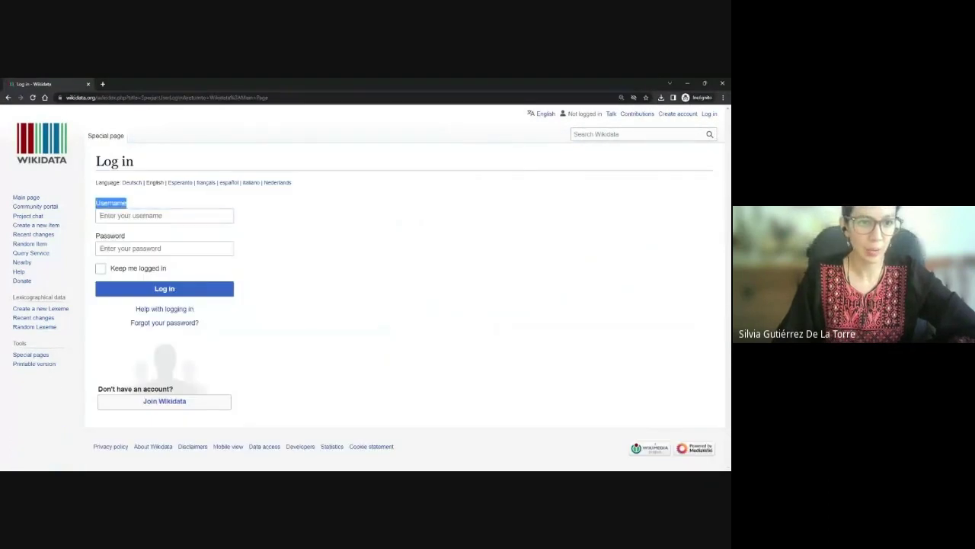
left_click(129, 248)
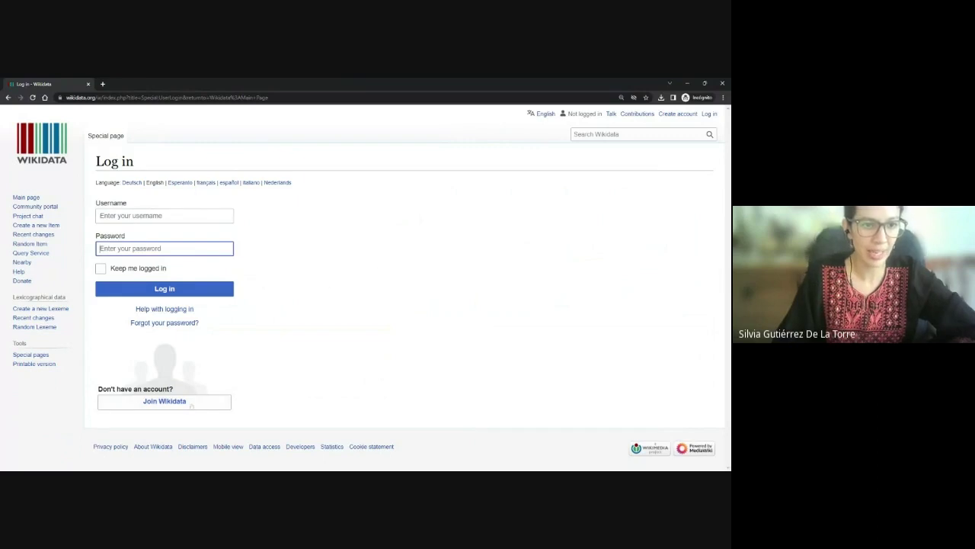
left_click(164, 401)
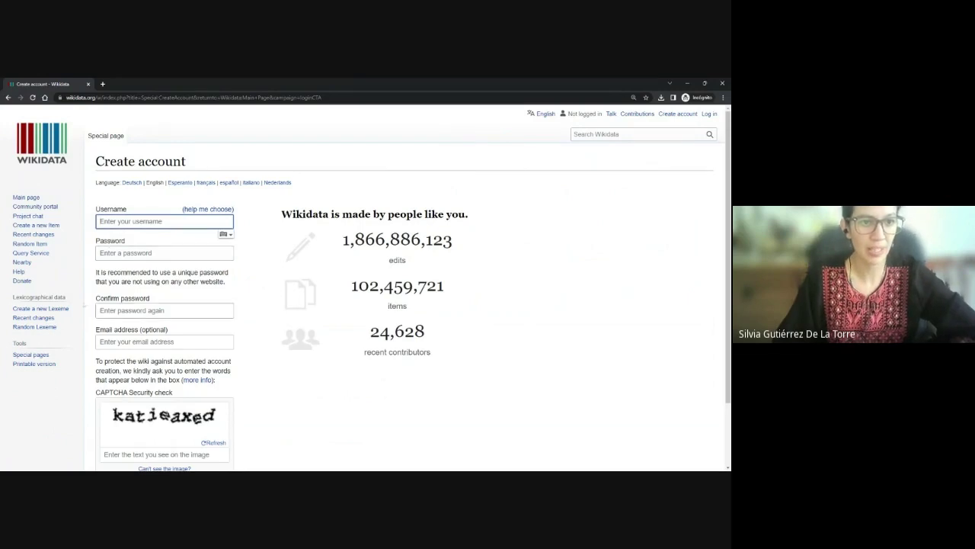
Step: Look over the account creation form and open the Spanish version of its username help page to read the policies
scroll(278, 294, "down", 2)
scroll(339, 295, "up", 2)
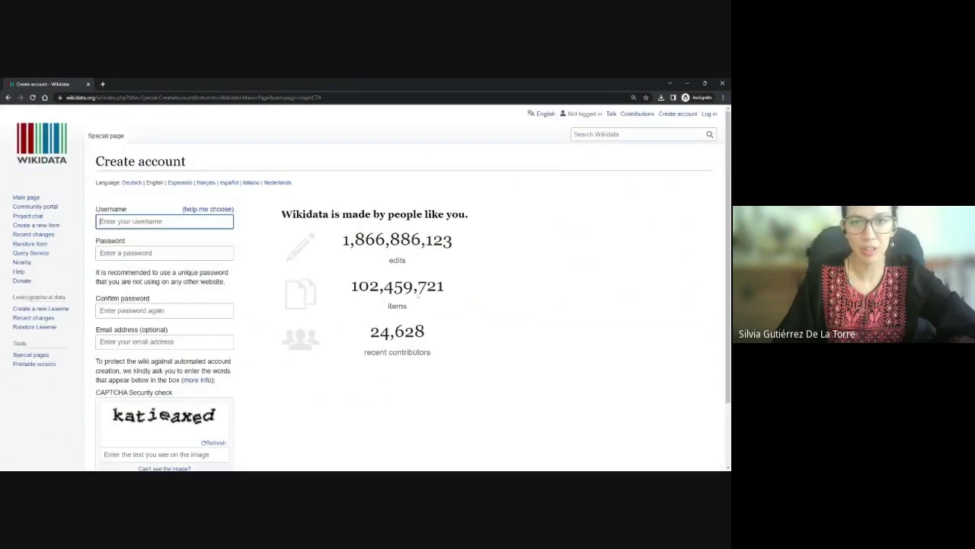
scroll(418, 302, "down", 2)
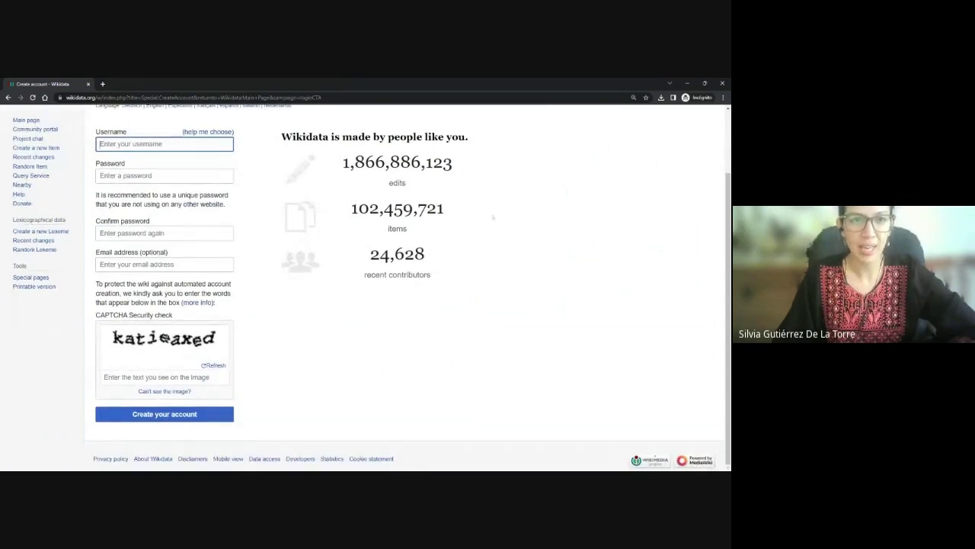
left_click(217, 132)
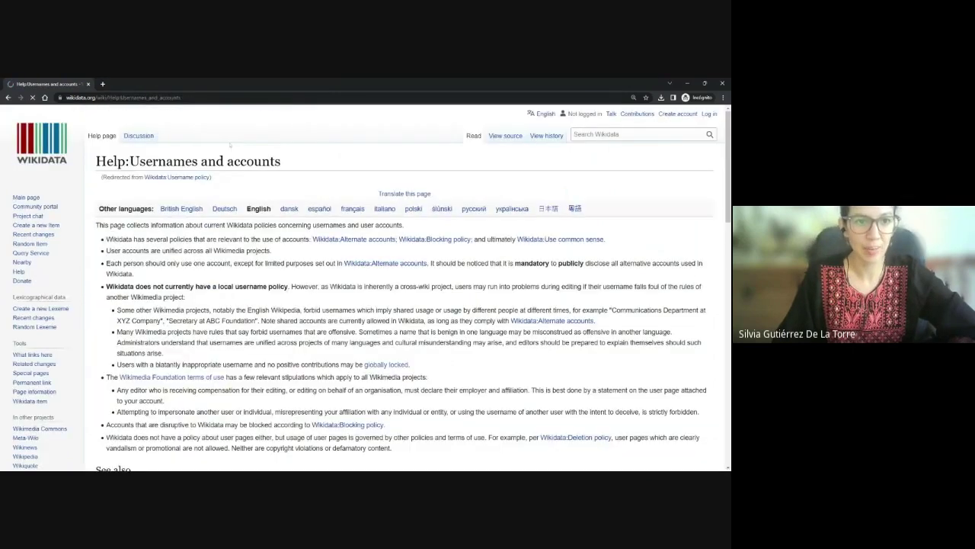
left_click(319, 208)
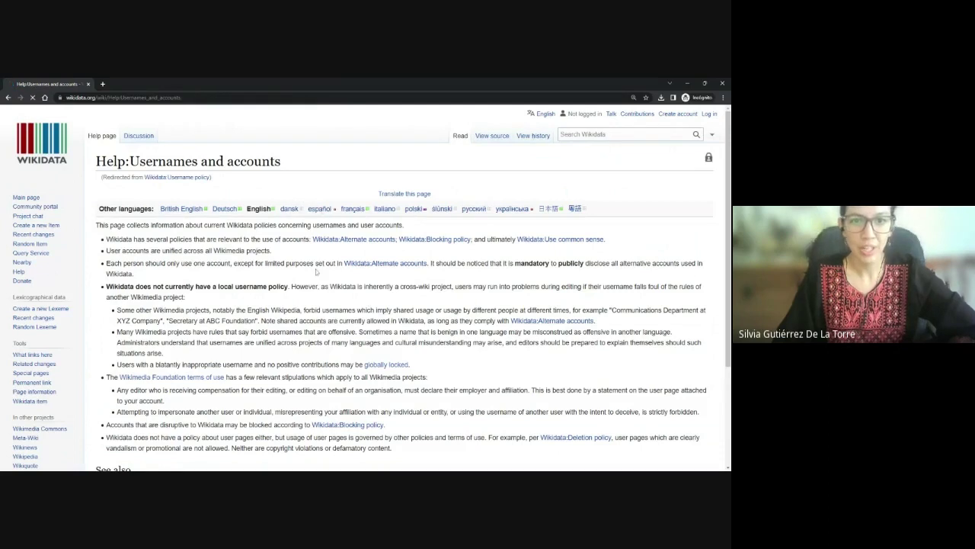
scroll(318, 272, "down", 3)
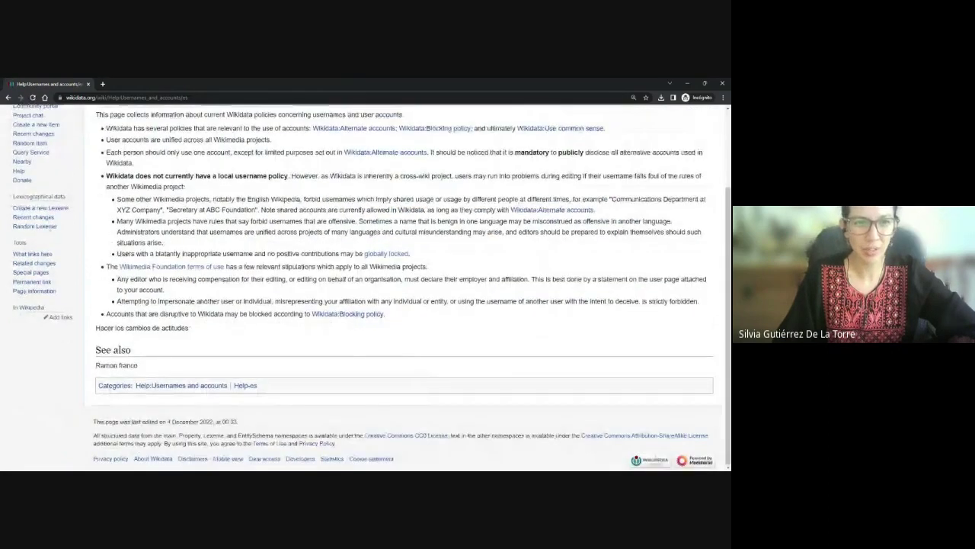
Step: Point out the policy text on the Spanish username help page, return to the account creation form, and close the incognito window
scroll(404, 289, "up", 3)
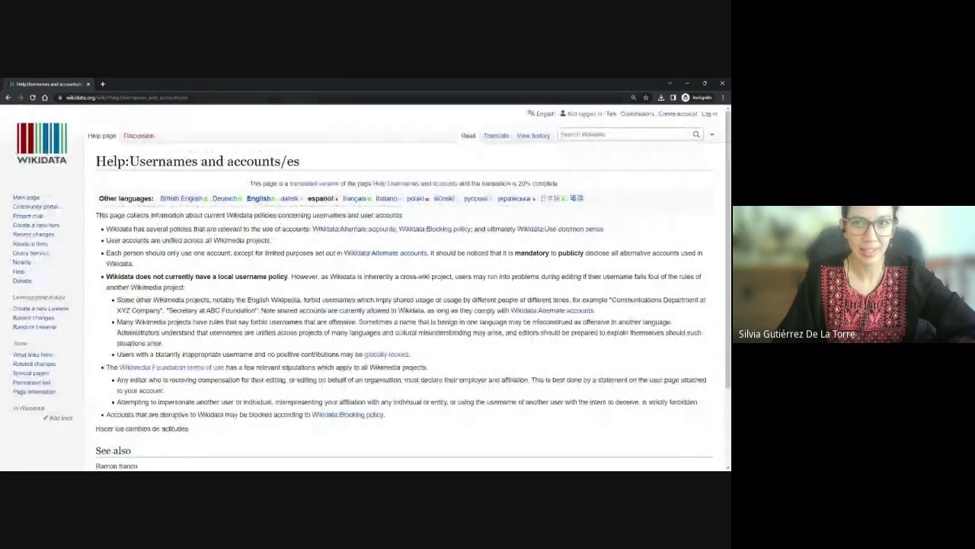
left_click_drag(96, 215, 188, 428)
left_click(618, 430)
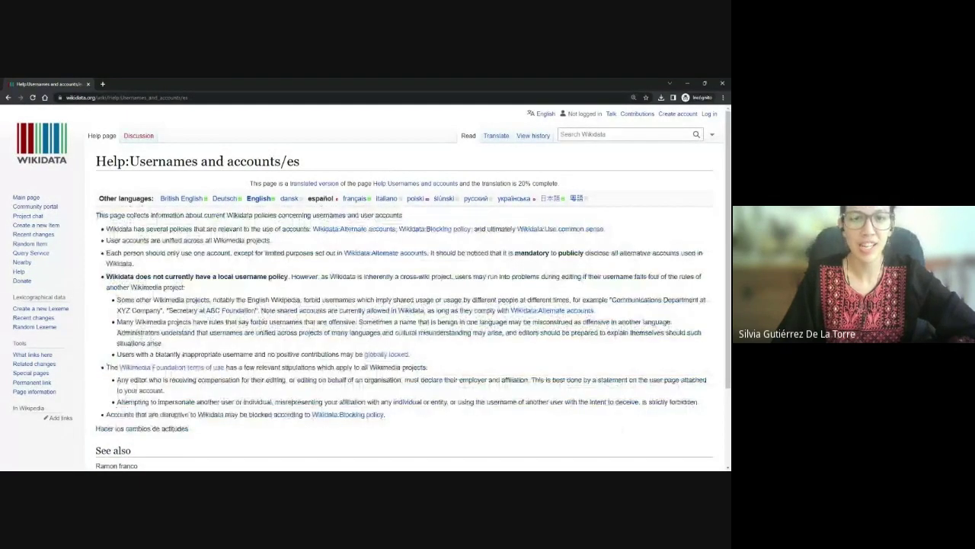
left_click(8, 98)
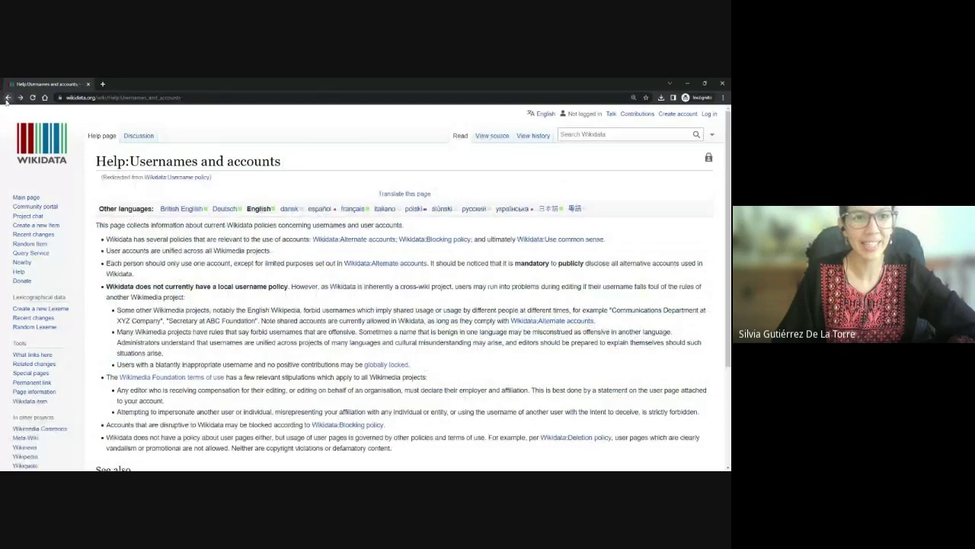
left_click(7, 97)
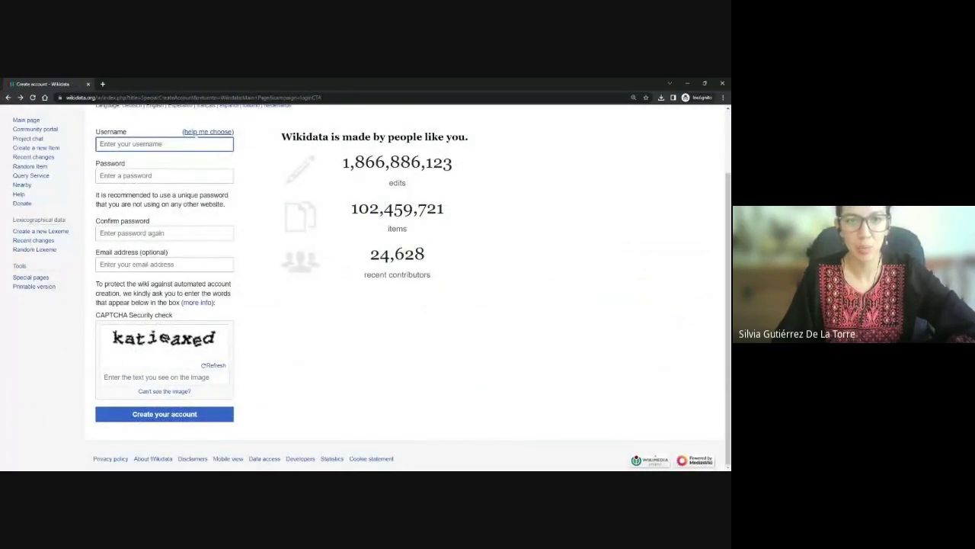
left_click(726, 83)
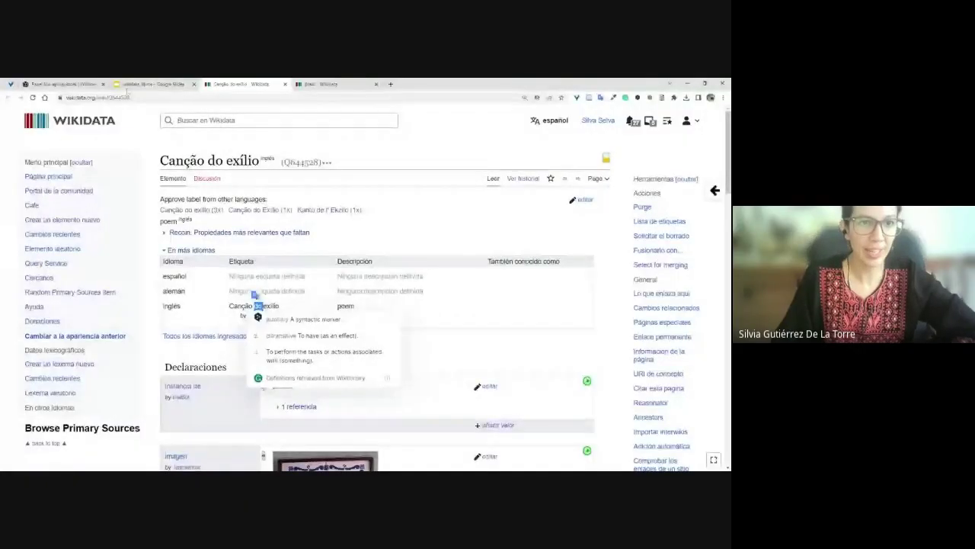
Step: Search Wikidata for "Tiene la noche un árbol" and look through the results for an existing item
left_click(251, 120)
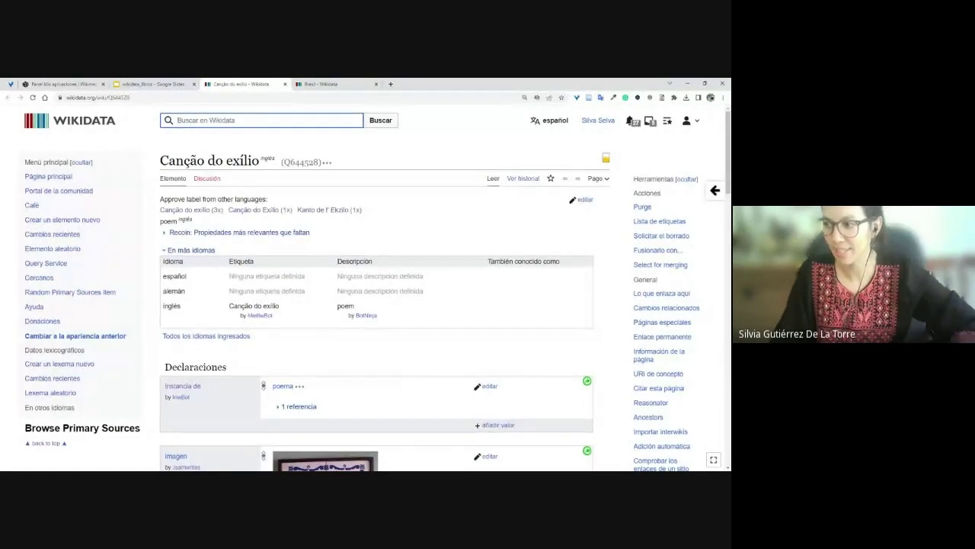
type("Tiene i")
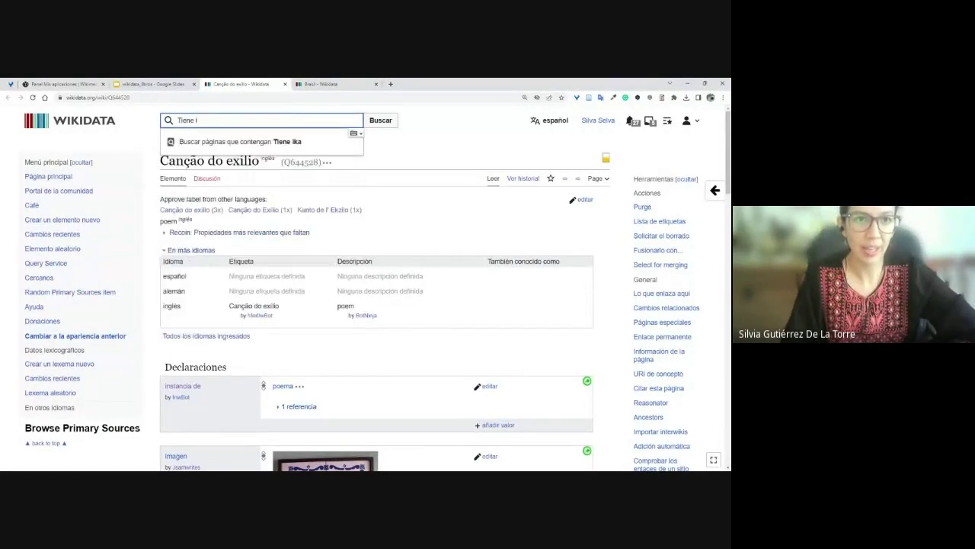
type("a noche un")
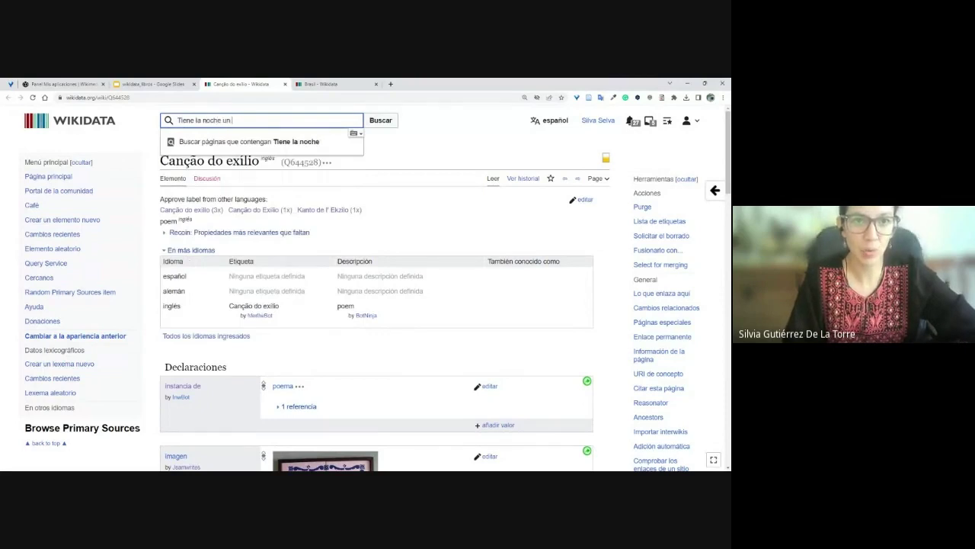
type(" árbol")
key("Return")
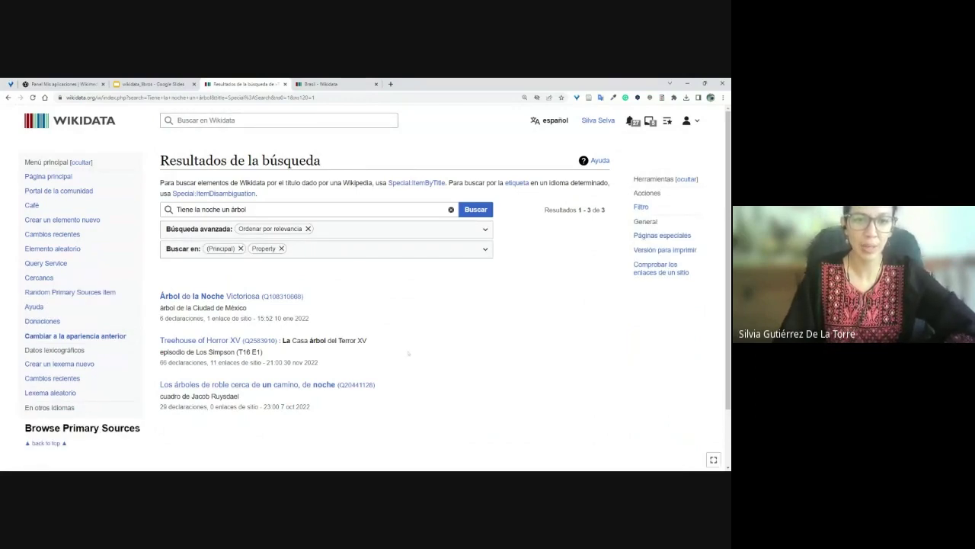
scroll(240, 229, "down", 2)
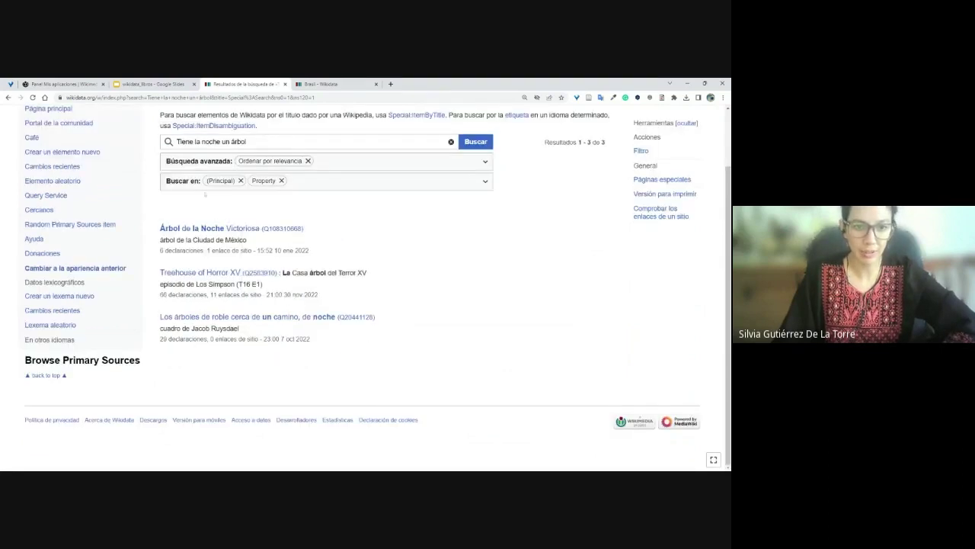
scroll(386, 198, "up", 2)
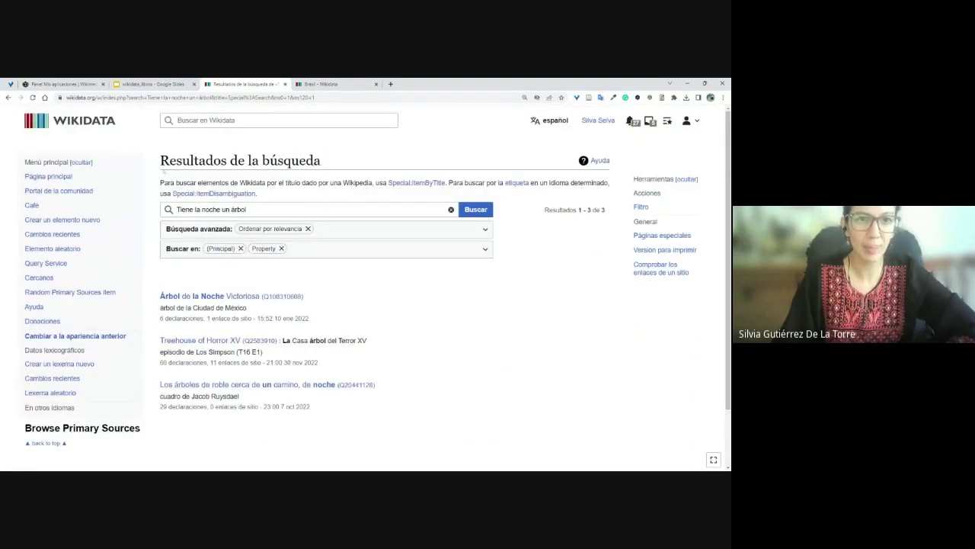
Step: Search Wikidata for the writer Guadalupe Dueñas and open her item
left_click(251, 119)
type("Guadalupe")
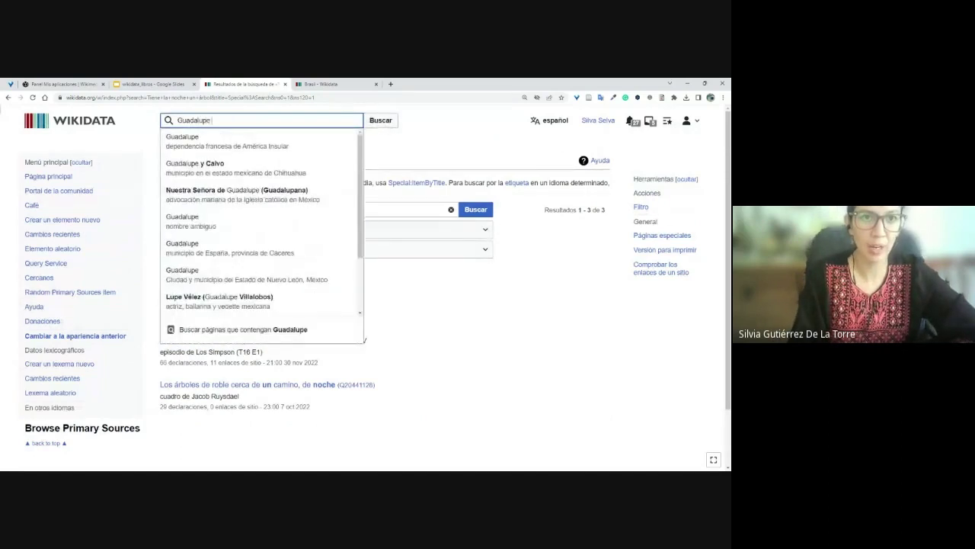
type(" Dueñas")
left_click(210, 141)
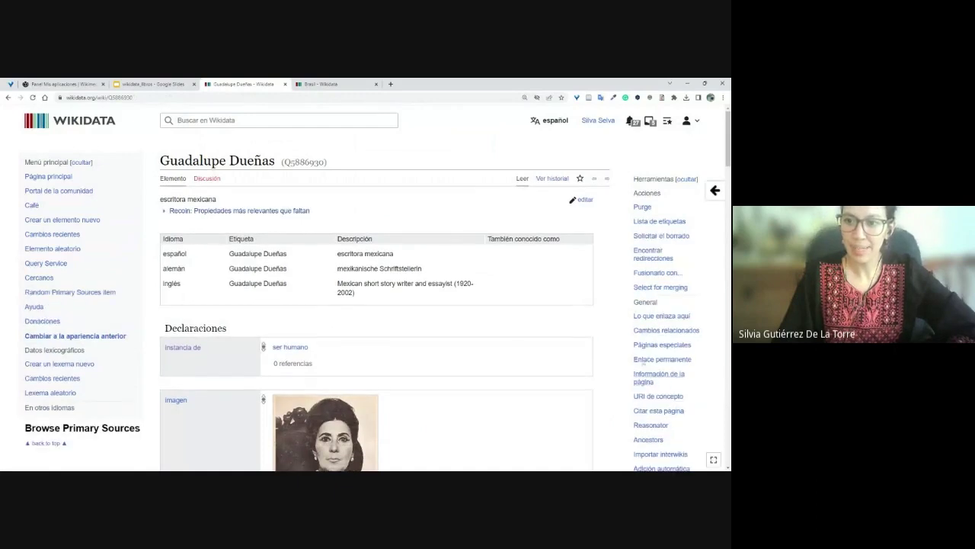
Step: Check which pages link to the Guadalupe Dueñas item, and return to the item to look over its statements
key("ctrl+f")
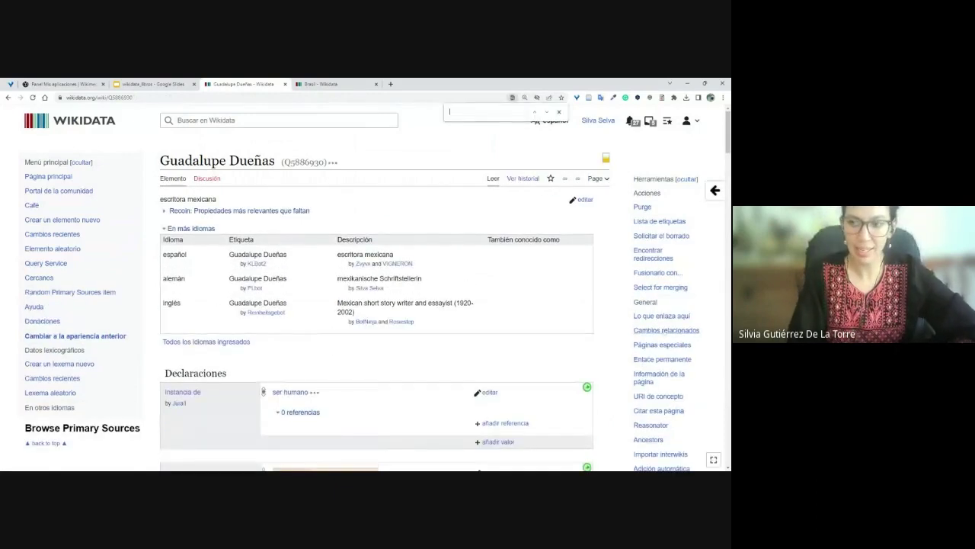
type("enlaza")
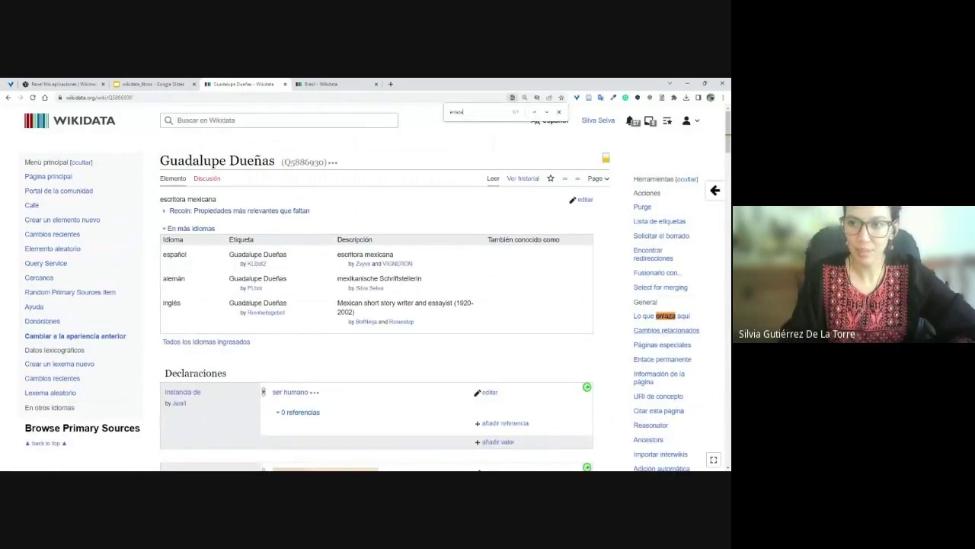
left_click(647, 317)
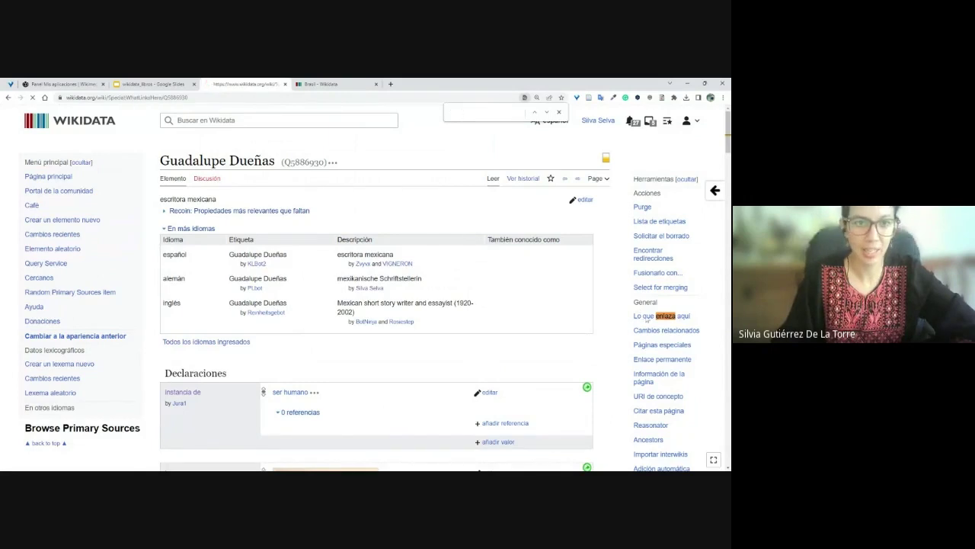
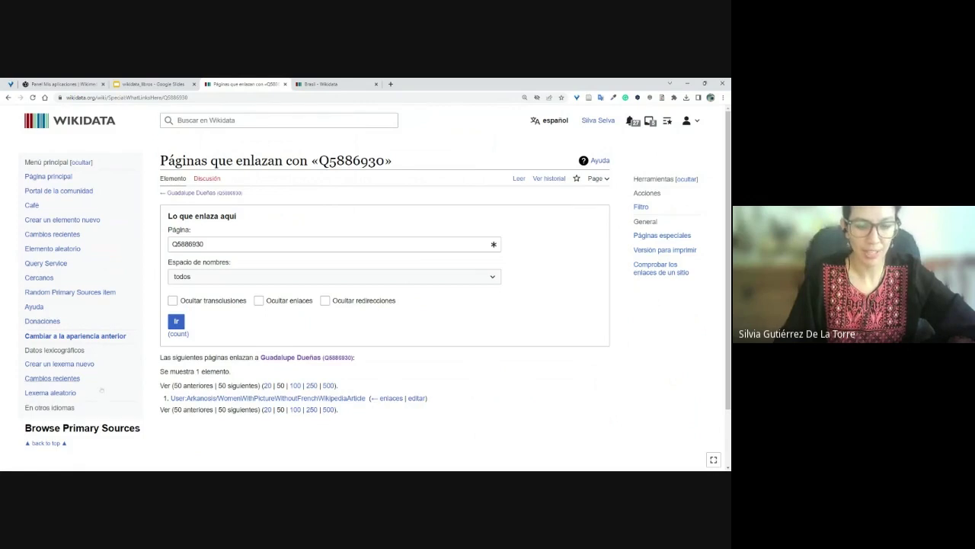
left_click(8, 97)
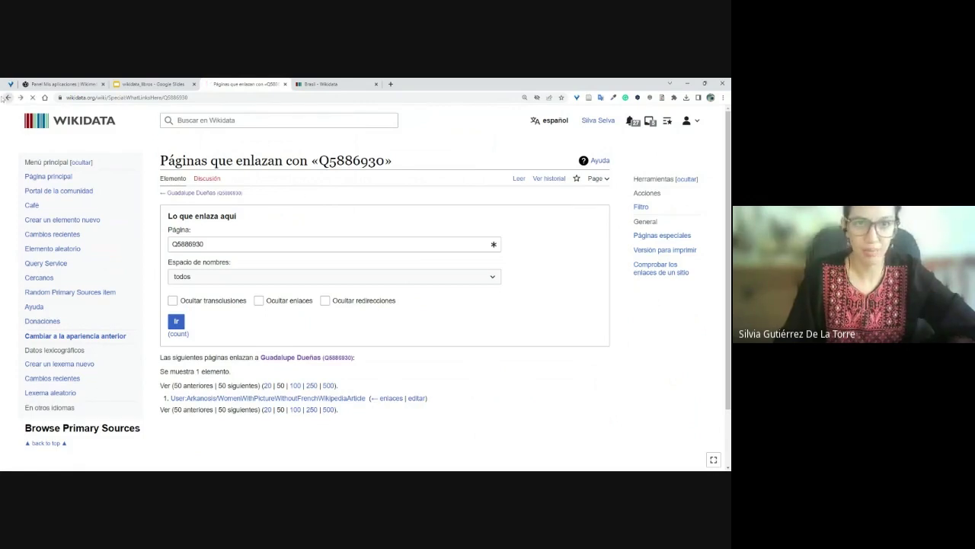
scroll(435, 244, "down", 7)
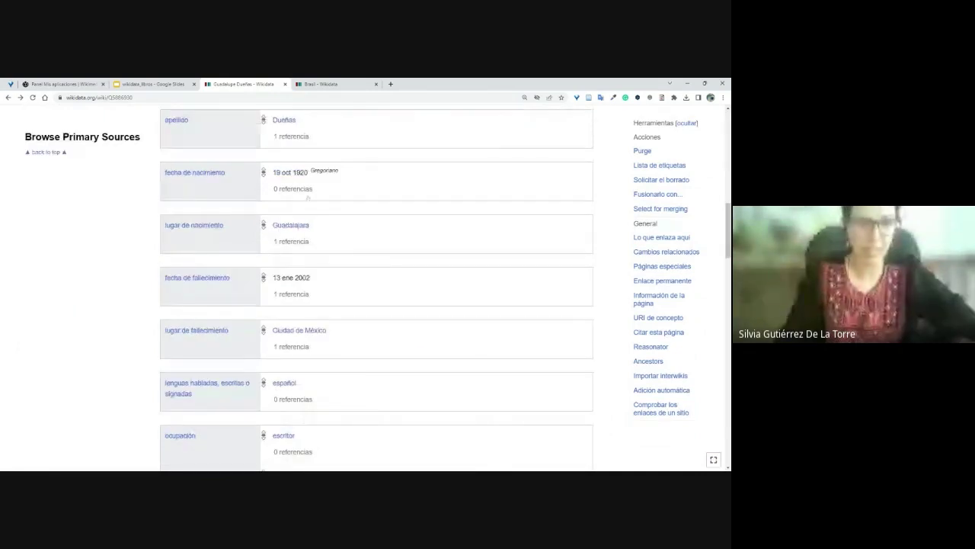
scroll(308, 199, "up", 7)
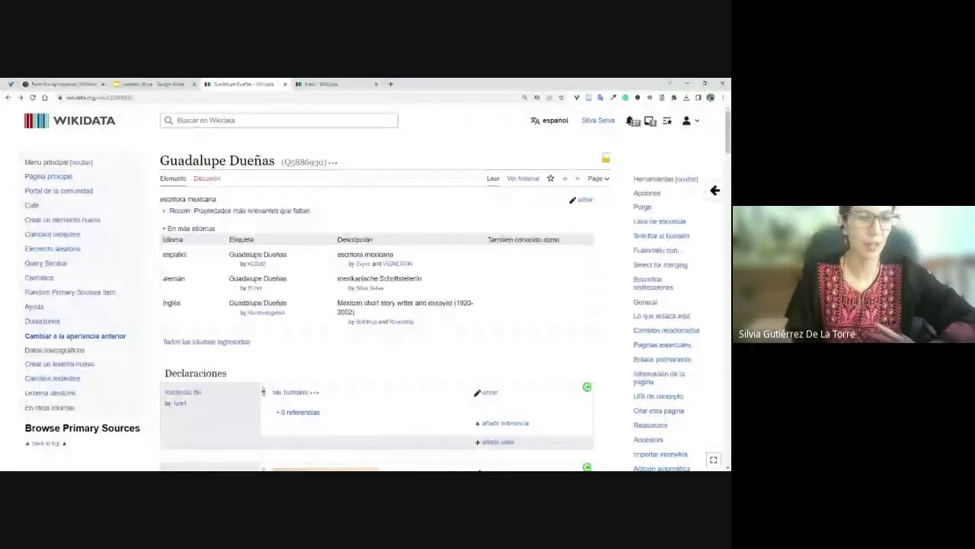
Step: Open the form for a new Wikidata item, keep the language as Spanish (es), and enter the label "Tiene la noche un árbol"
left_click(259, 120)
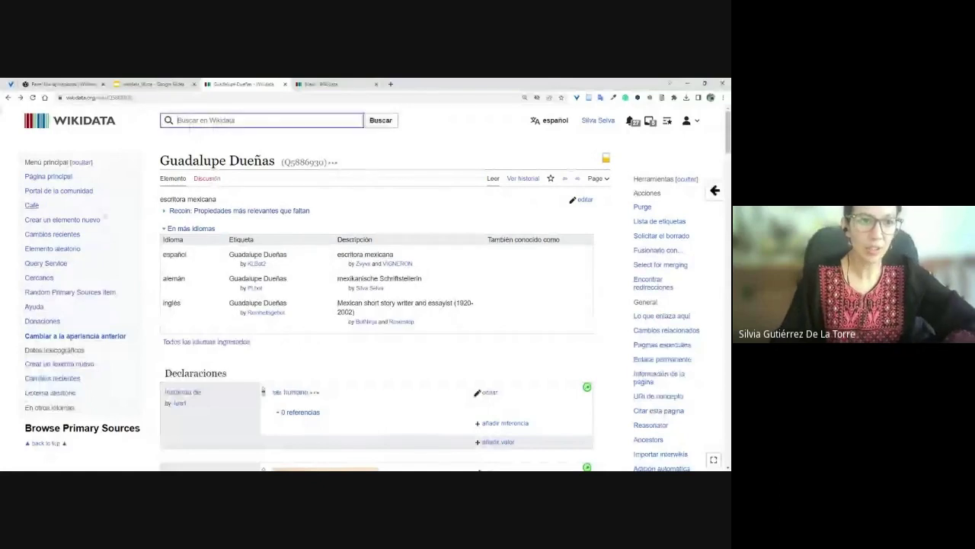
left_click(62, 219)
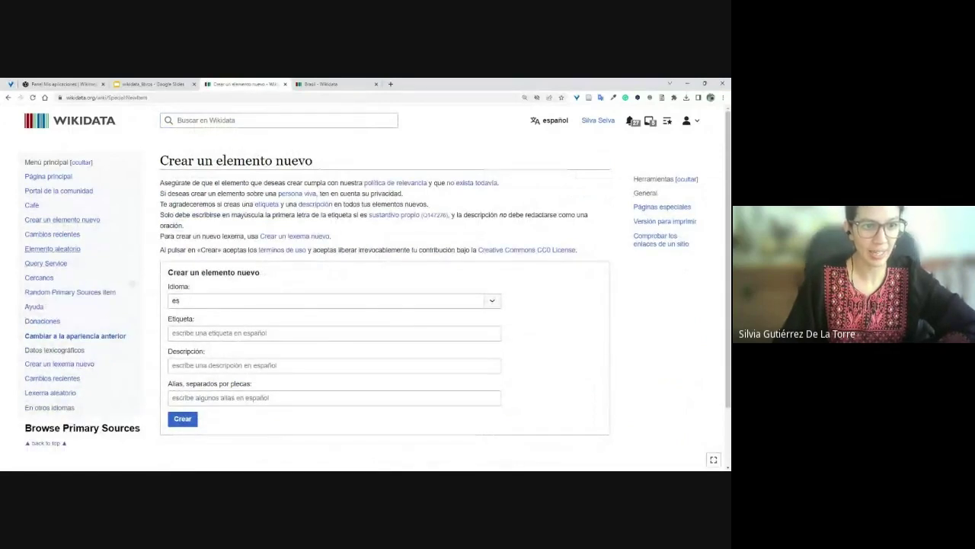
left_click(228, 333)
type("T")
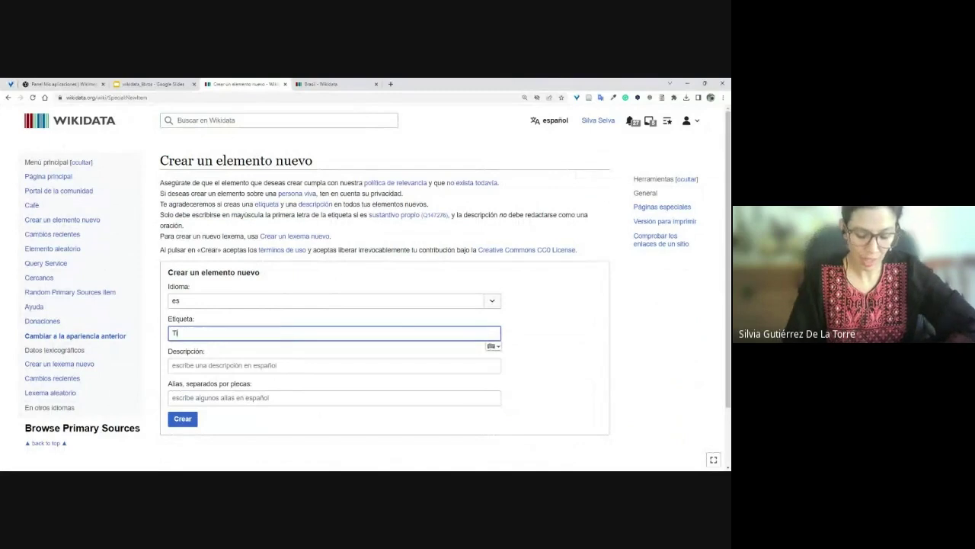
type("iene")
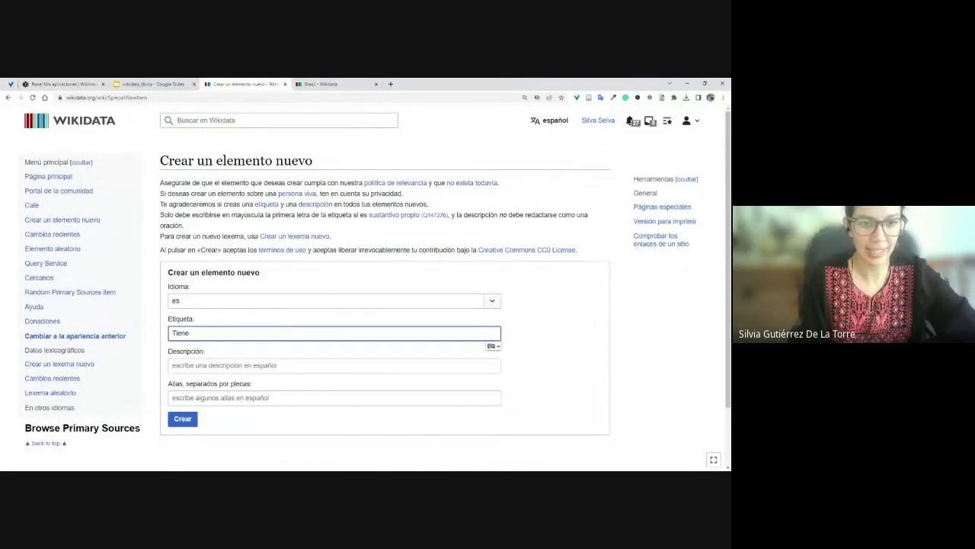
left_click(195, 300)
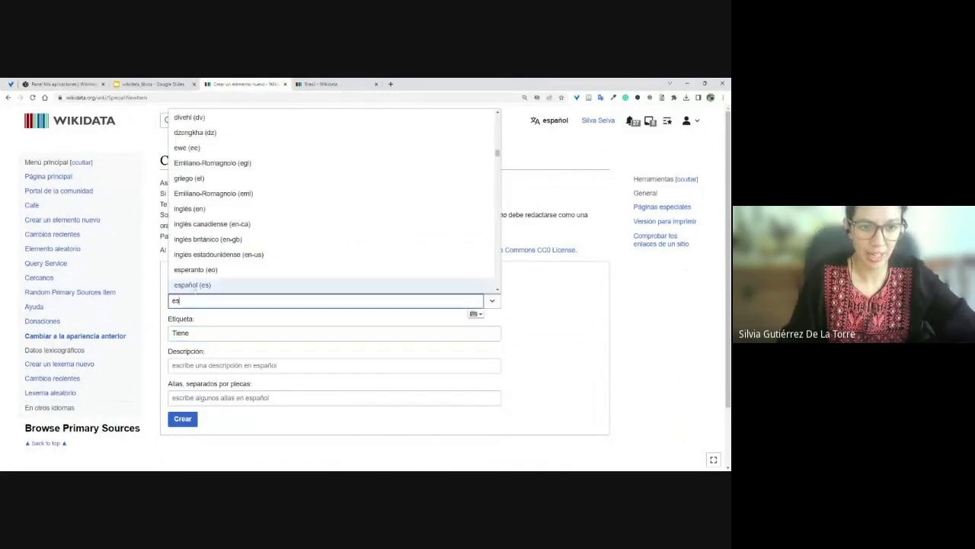
left_click(192, 285)
left_click(550, 120)
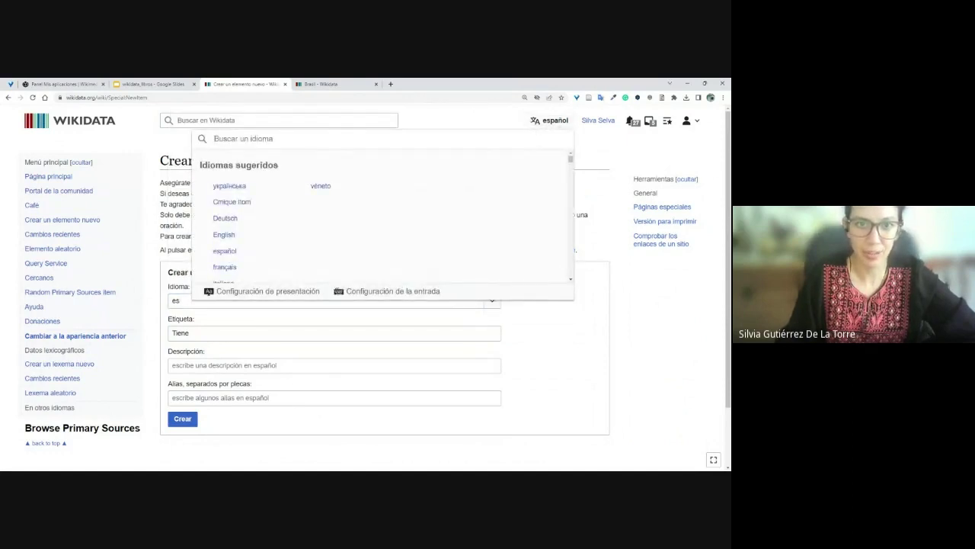
left_click(189, 332)
type("la")
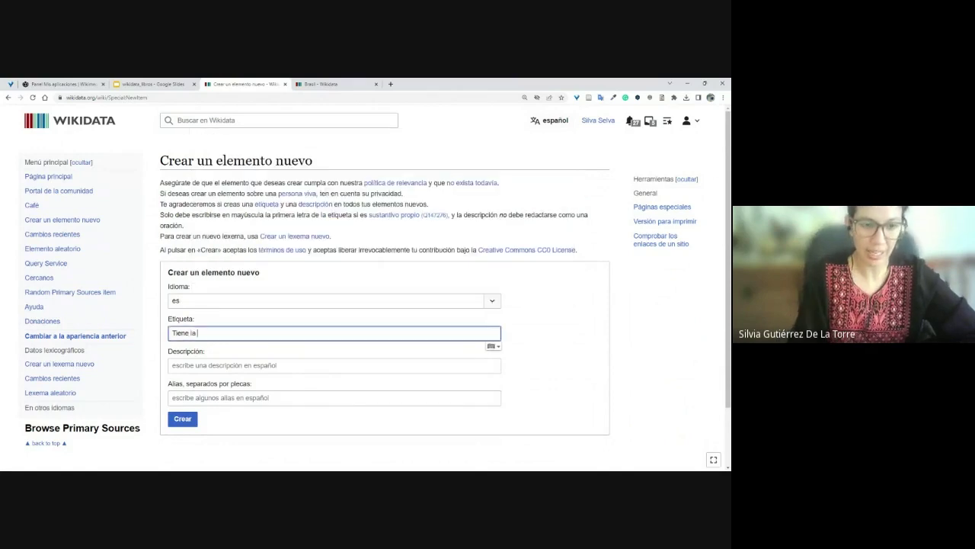
type(" noche un árbol")
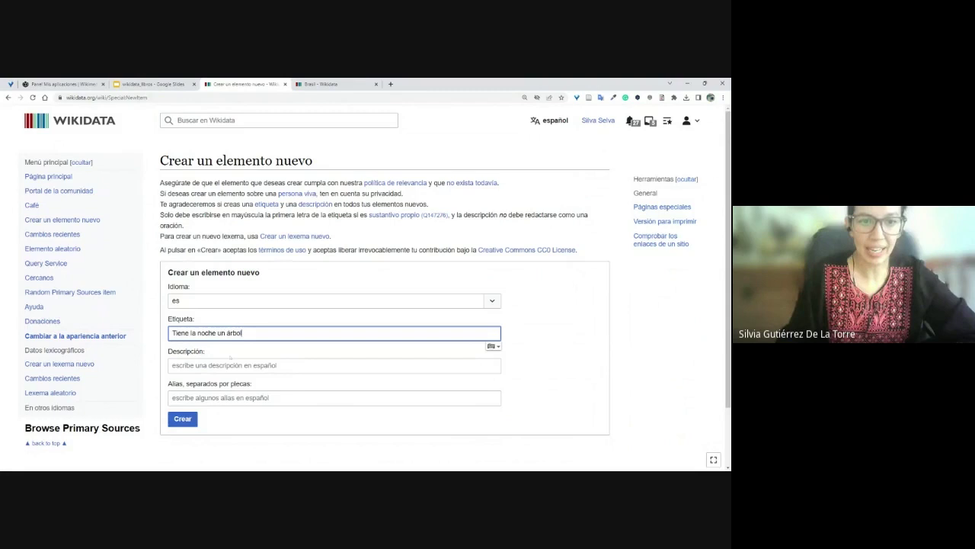
Step: Switch to the wikidata_libros slides, open the linked famous-work example Q392147, and highlight the item's title and identifier
left_click(170, 83)
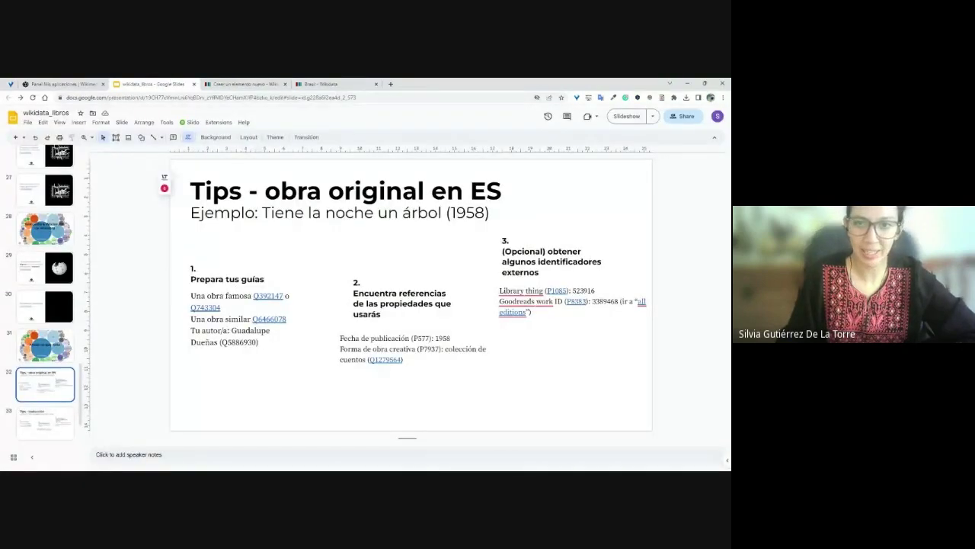
left_click(582, 251)
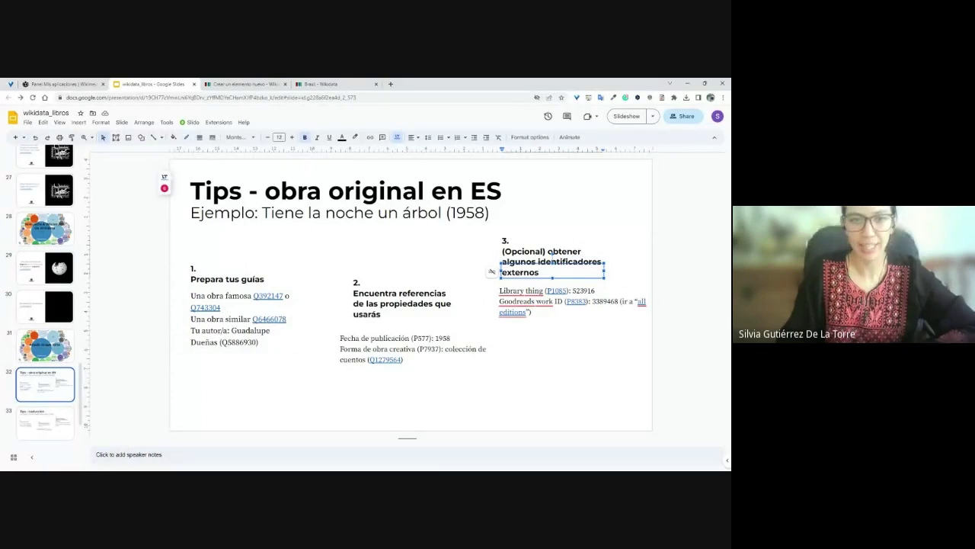
left_click(217, 329)
left_click(267, 296)
left_click(284, 312)
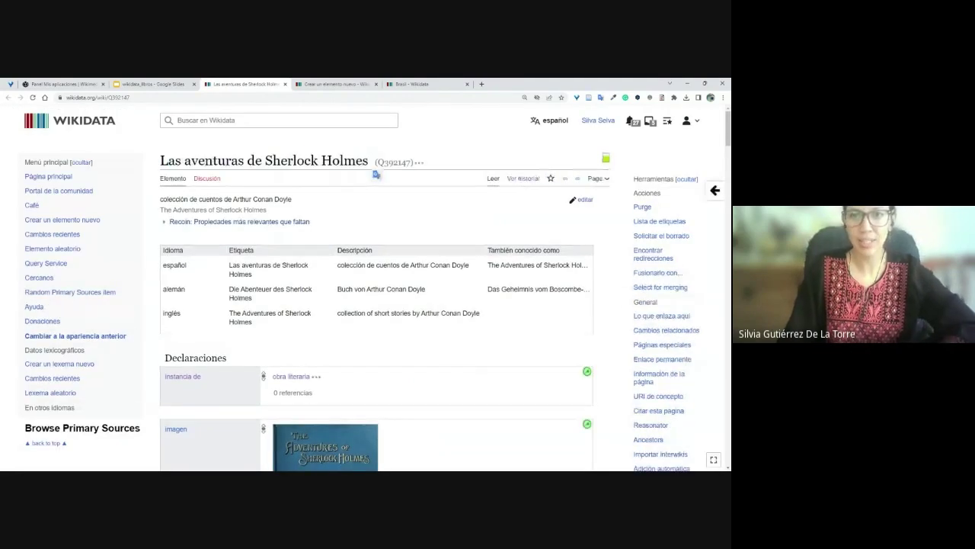
left_click_drag(414, 162, 167, 175)
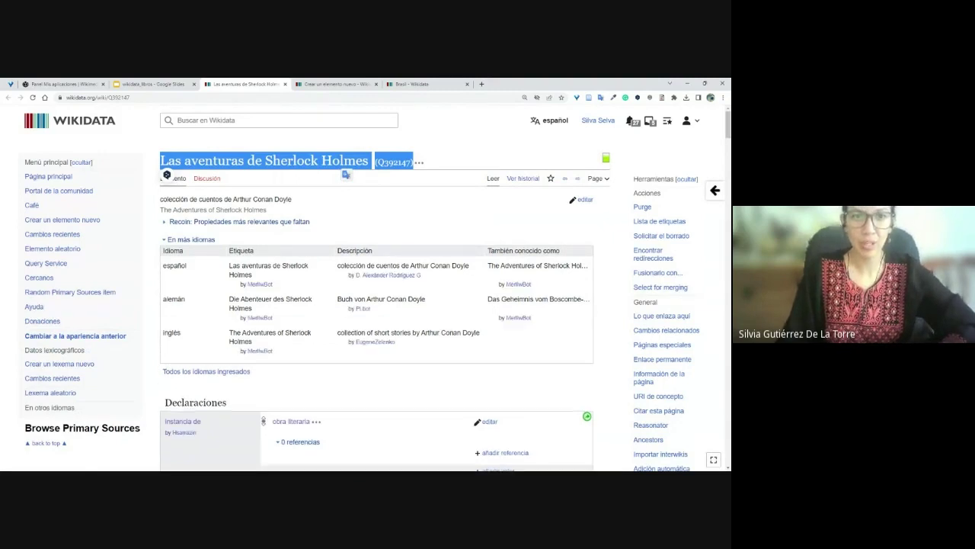
Step: Return to the slides, open the second famous-work example Q743304, and examine its statements as a guide
left_click(152, 84)
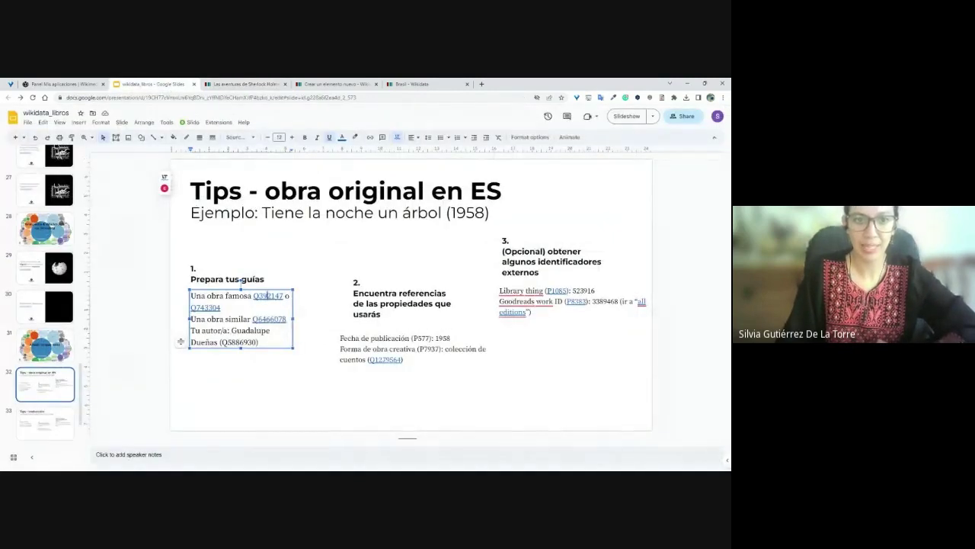
left_click(205, 307)
left_click(230, 324)
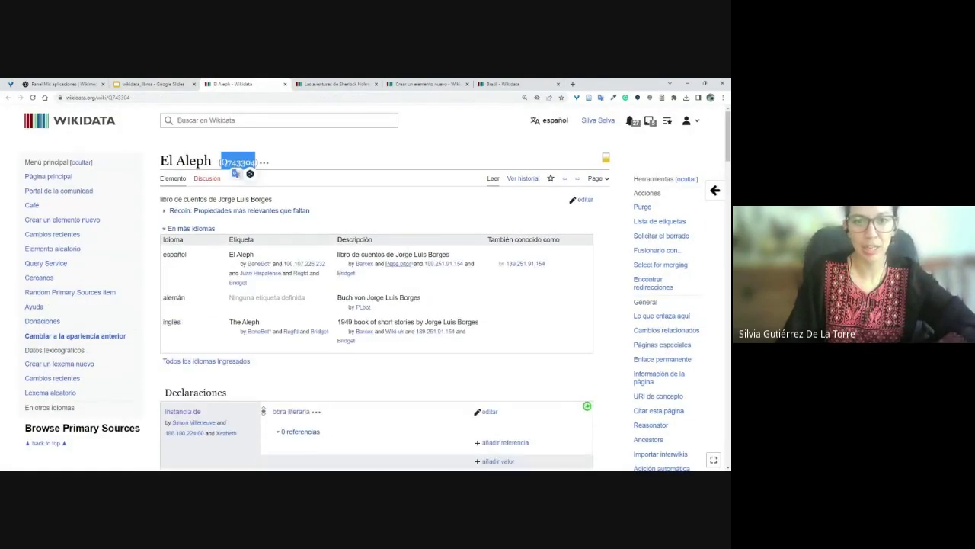
scroll(377, 290, "down", 10)
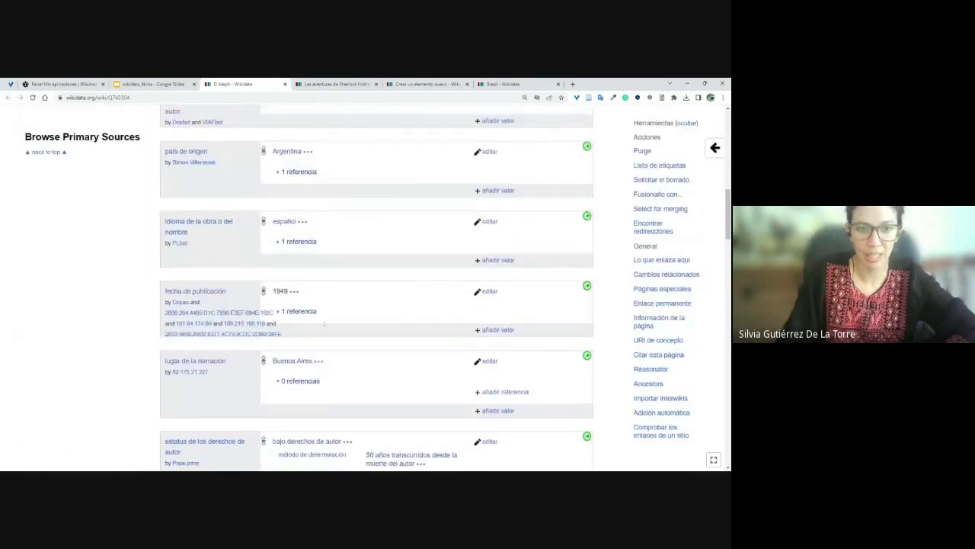
Step: Look over the El Aleph item's identifiers, and briefly view the similar-work example Q6466078 linked in the wikidata_libros slides
scroll(324, 323, "down", 10)
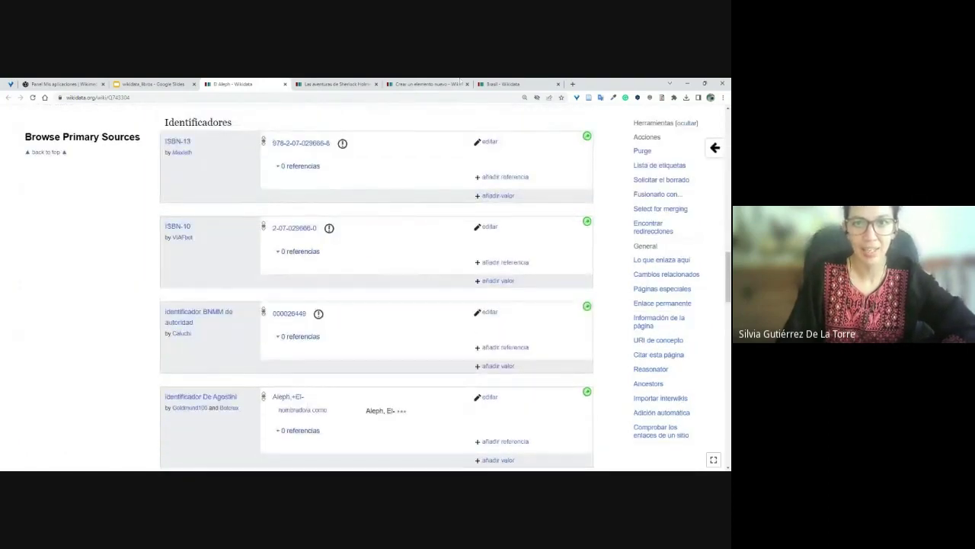
left_click(425, 86)
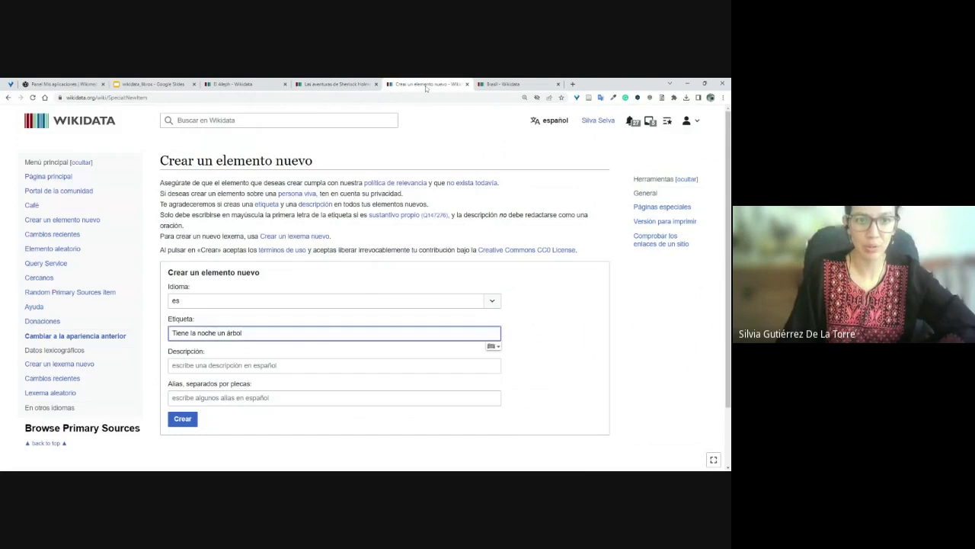
left_click(143, 82)
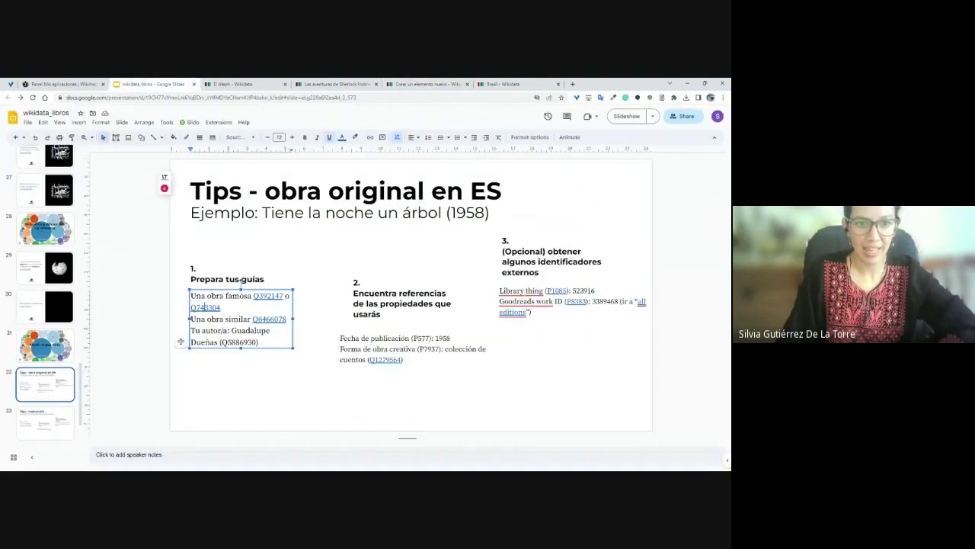
left_click(269, 319)
left_click(288, 335)
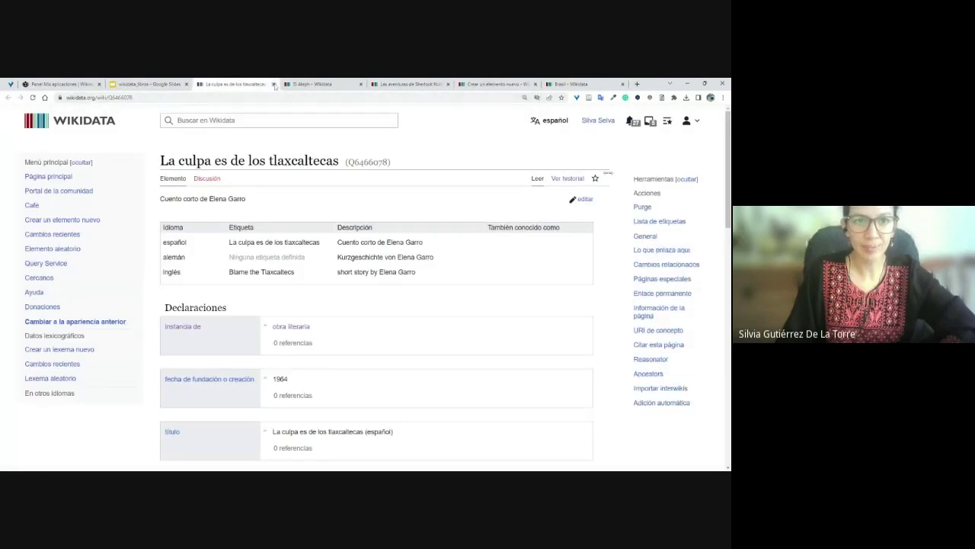
key("ctrl+w")
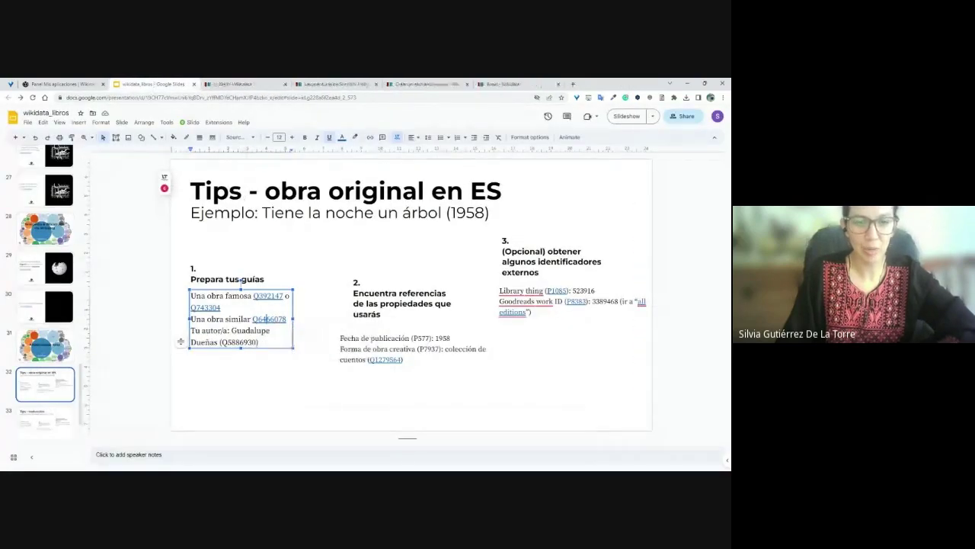
Step: Copy the author identifier Q5886930 from the slide and load that Wikidata item in place of the Brasil page
double_click(237, 342)
key("ctrl+c")
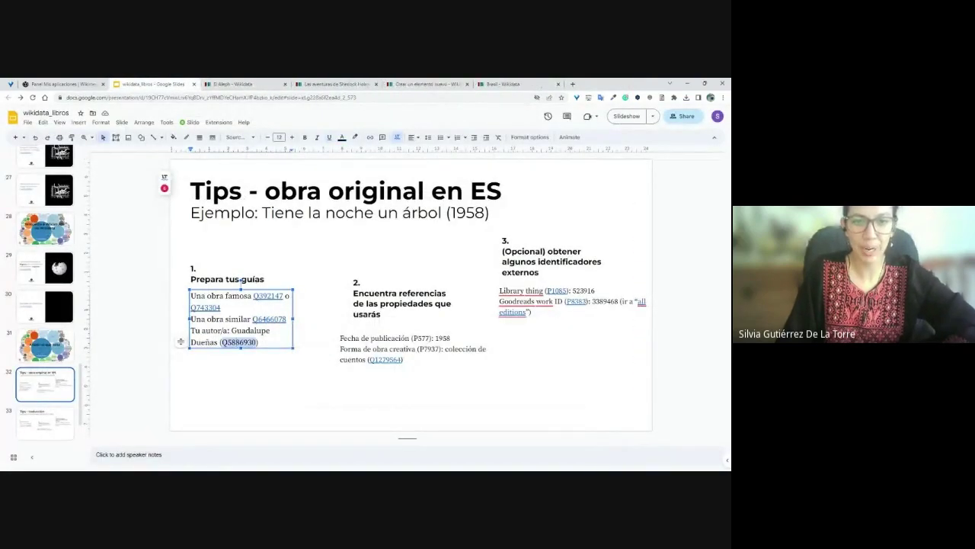
left_click(503, 84)
left_click(114, 97)
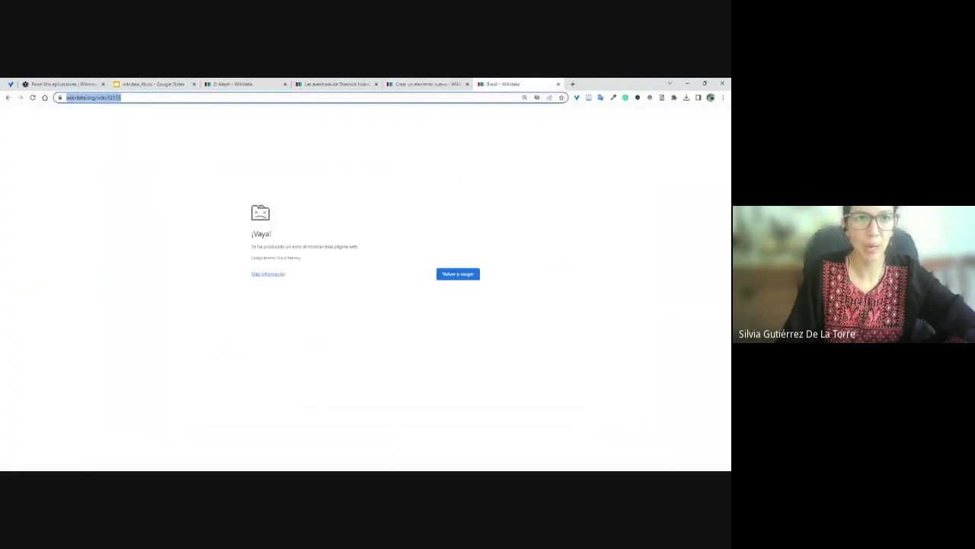
left_click(149, 97)
double_click(144, 97)
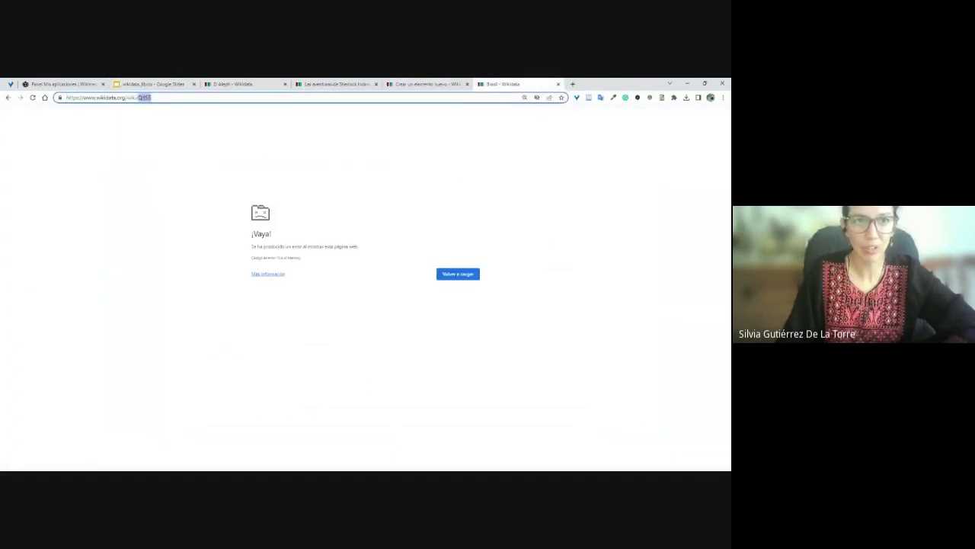
key("ctrl+v")
key("Return")
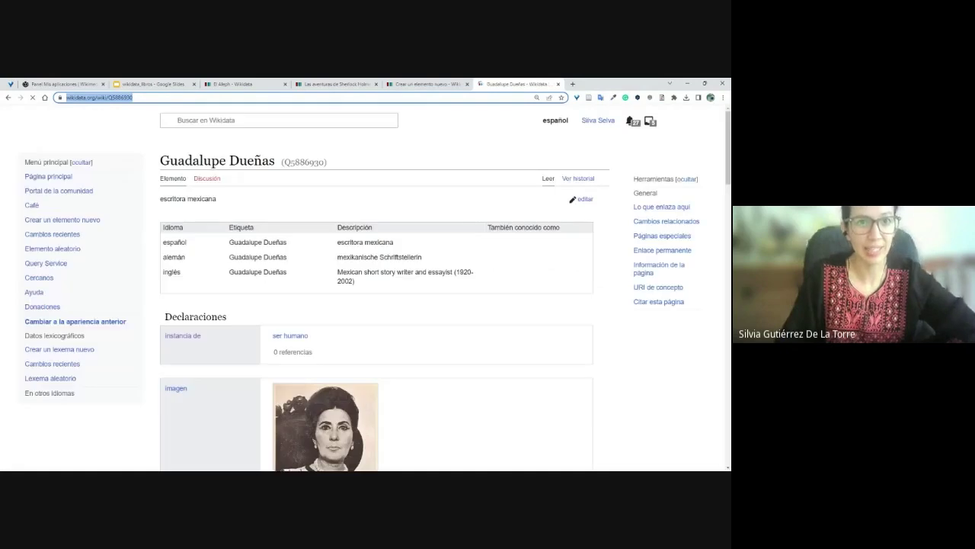
Step: Show slide 34 of wikidata_libros, which presents the Aprender Wikidata course
left_click(153, 84)
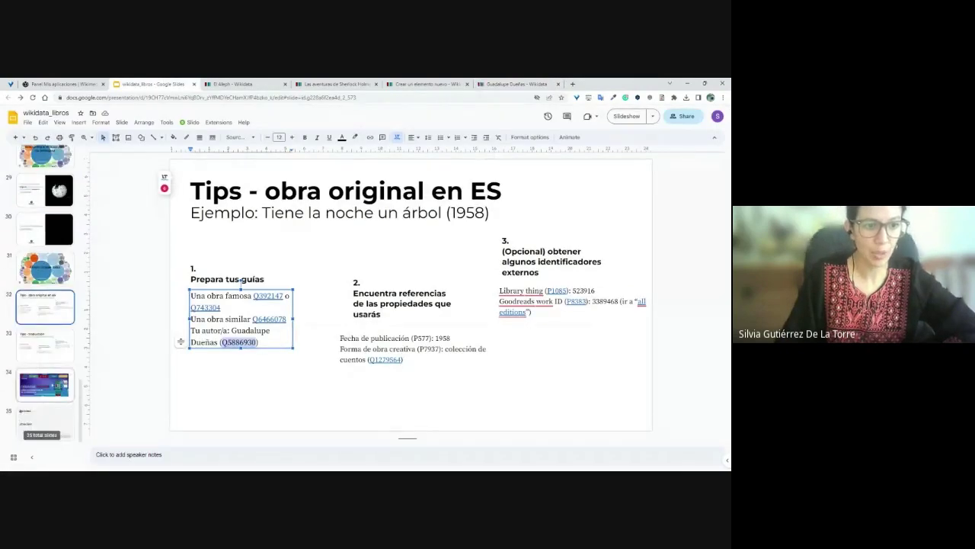
left_click(45, 385)
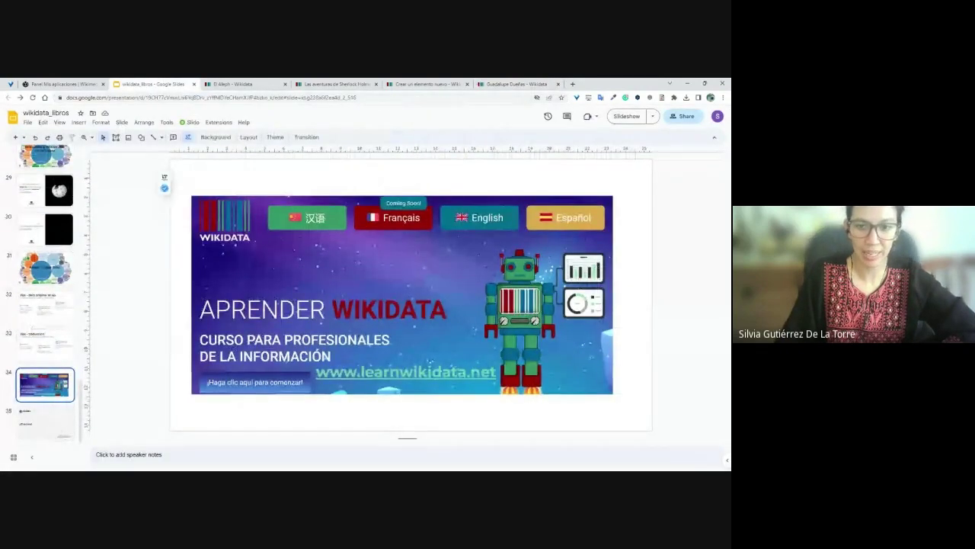
left_click(234, 382)
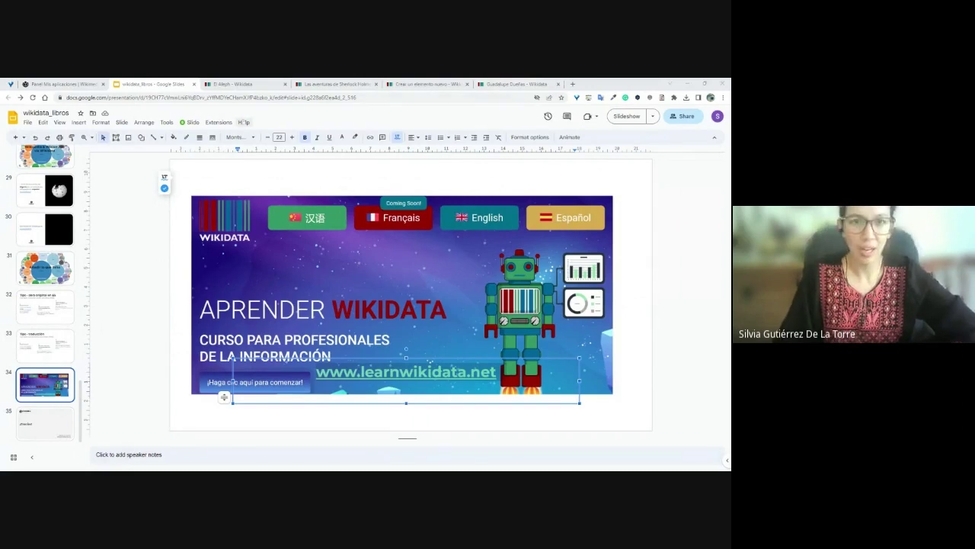
Step: Review the headings of the Guadalupe Dueñas author item and the El Aleph item as guides
left_click(236, 84)
left_click(503, 83)
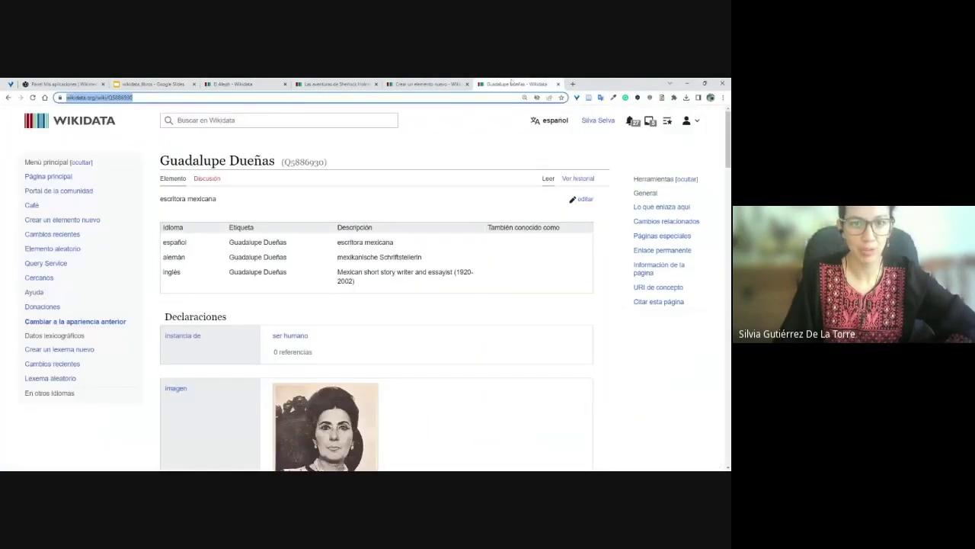
scroll(361, 288, "down", 3)
scroll(361, 288, "up", 5)
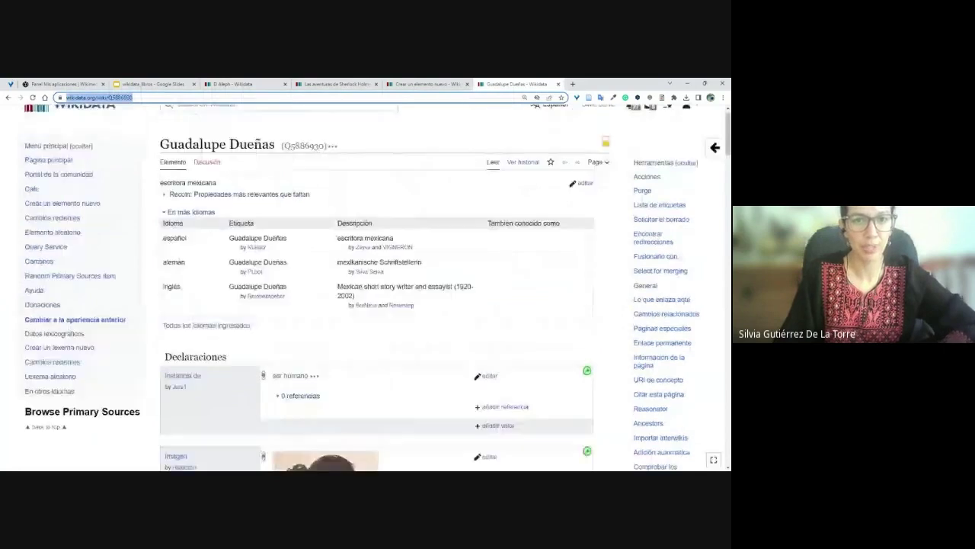
left_click(222, 84)
scroll(404, 221, "up", 15)
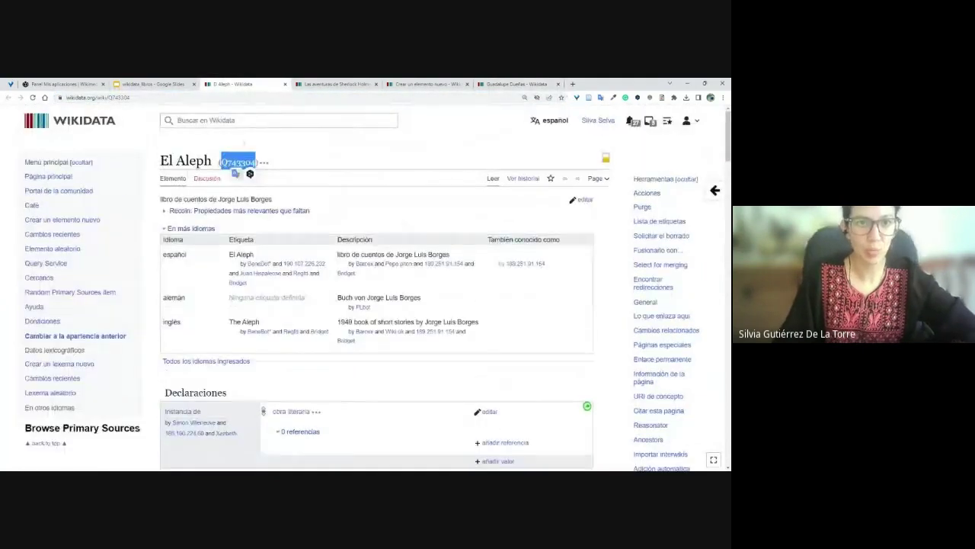
Step: Compare the Spanish descriptions of Las aventuras de Sherlock Holmes and El Aleph as models for the new item's description
key("ctrl+Tab")
key("ctrl+Tab")
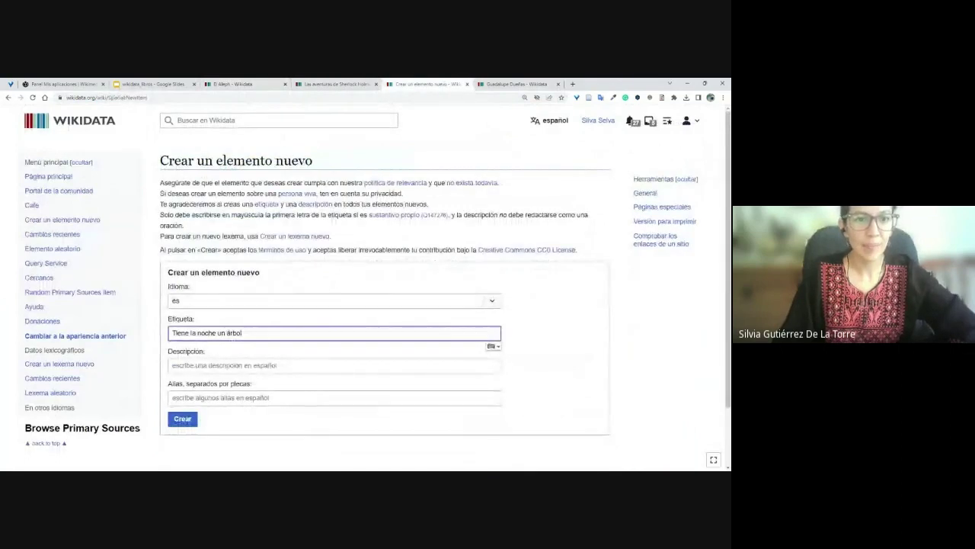
left_click(333, 365)
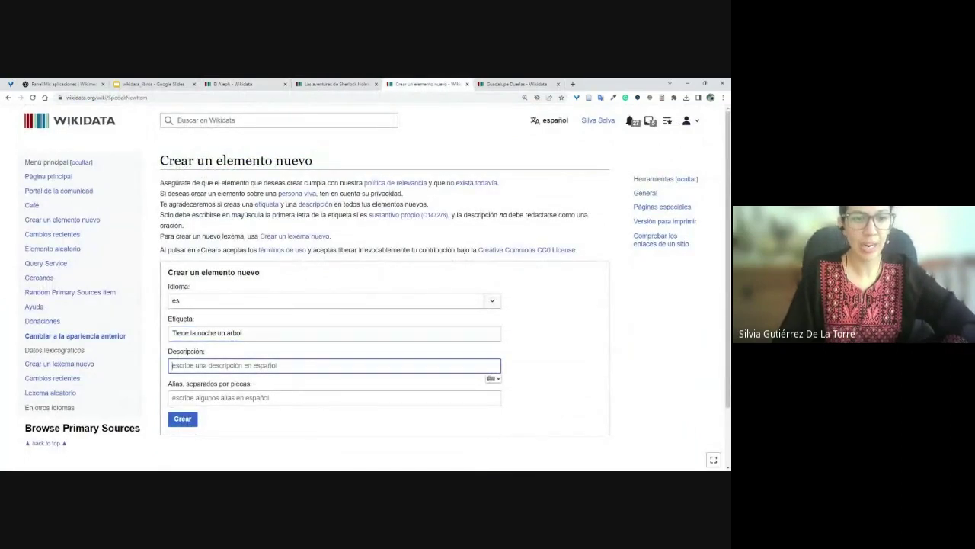
type("d")
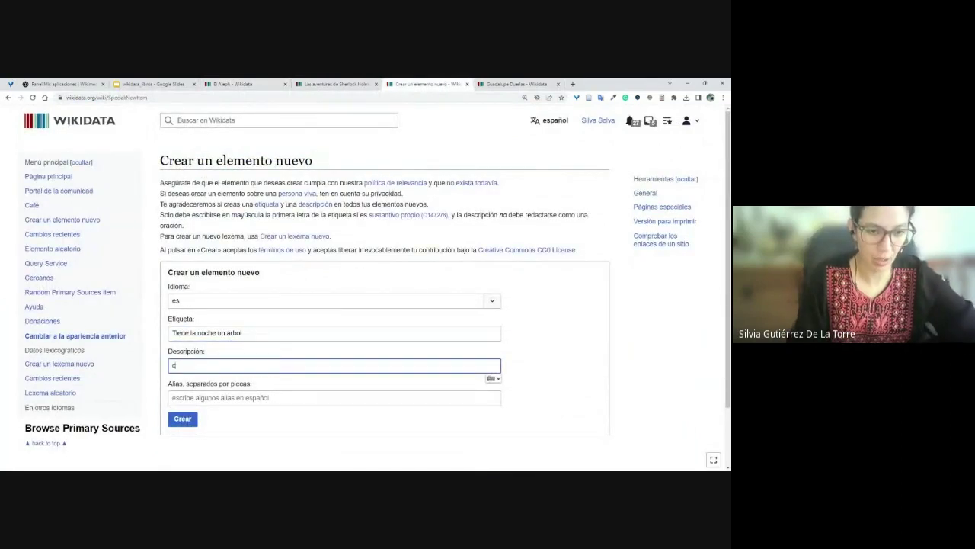
left_click(320, 84)
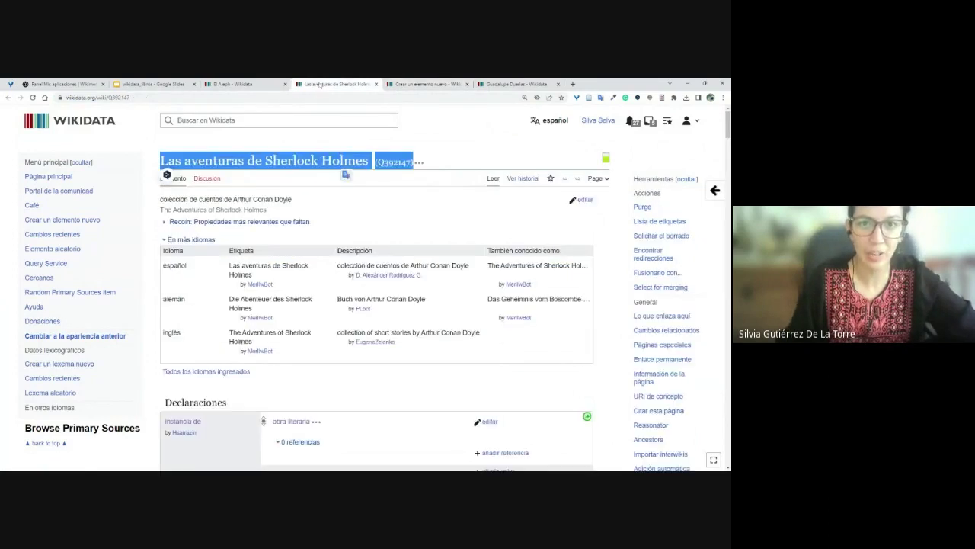
triple_click(441, 263)
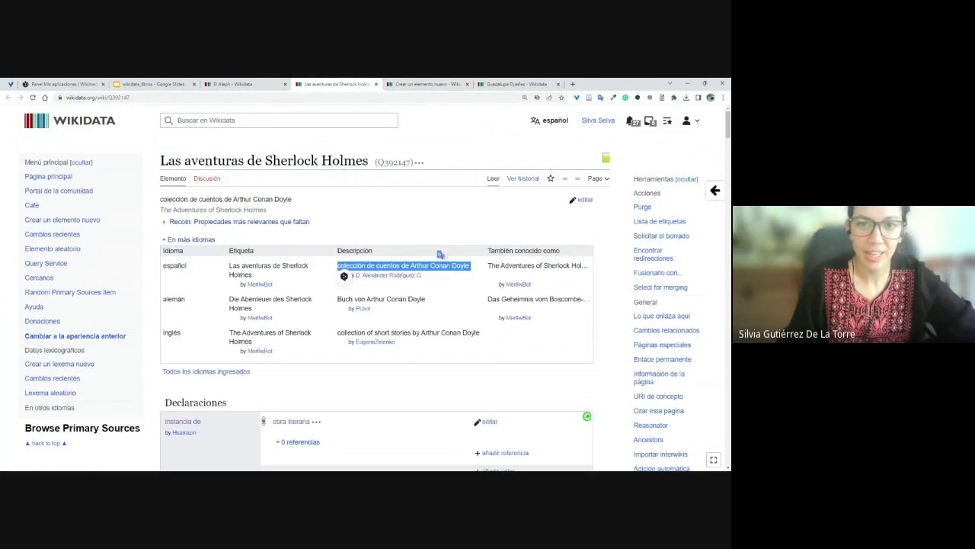
key("ctrl+shift+Tab")
left_click_drag(337, 255, 460, 256)
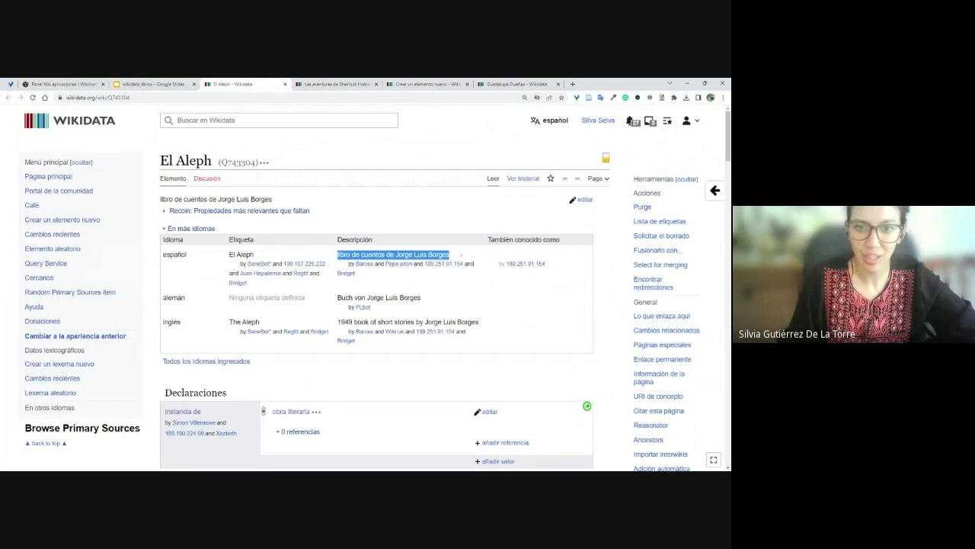
left_click(335, 84)
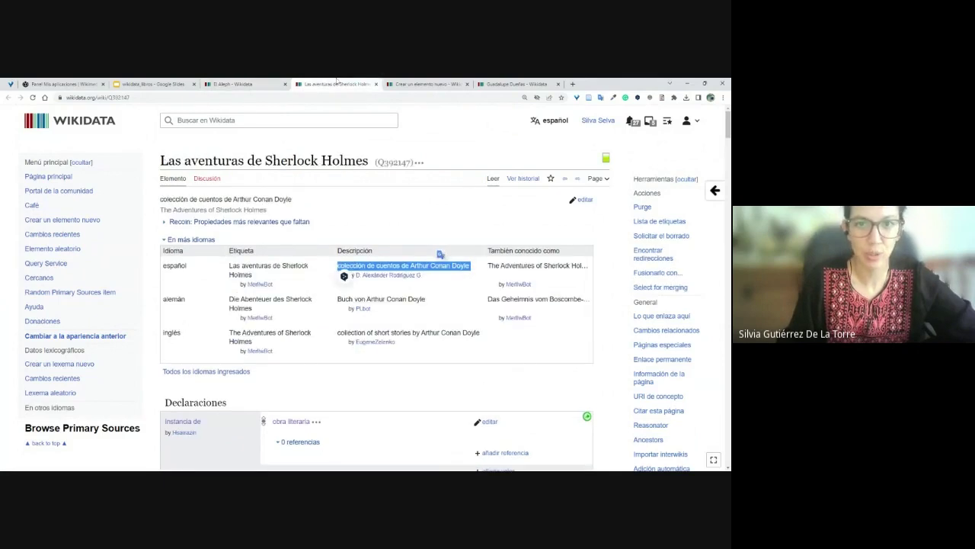
Step: Enter "libro de cuentos de la autora mexicana Guadalupe Dueñas" as the new item's Spanish description, replacing the stray characters
left_click(400, 84)
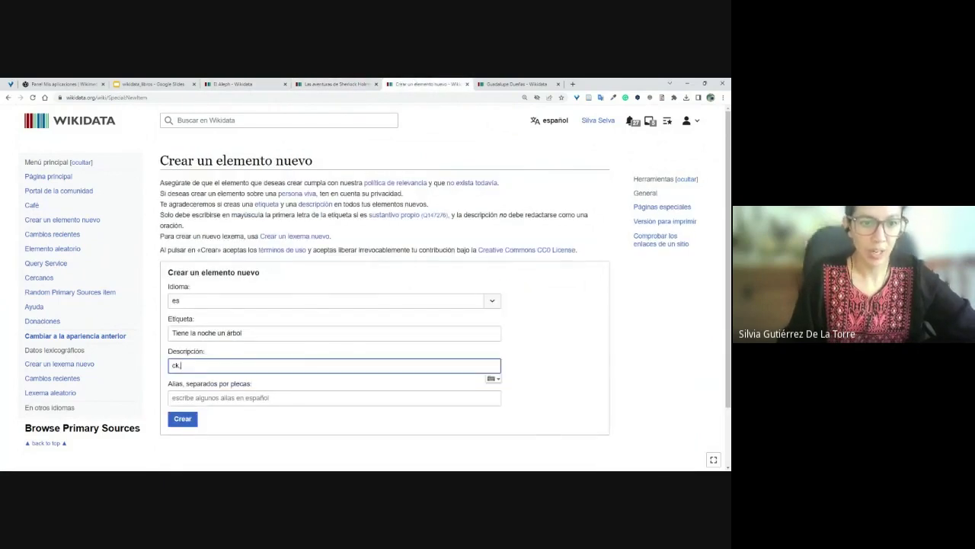
key("BackSpace")
key("BackSpace")
key("BackSpace")
type("libro de ")
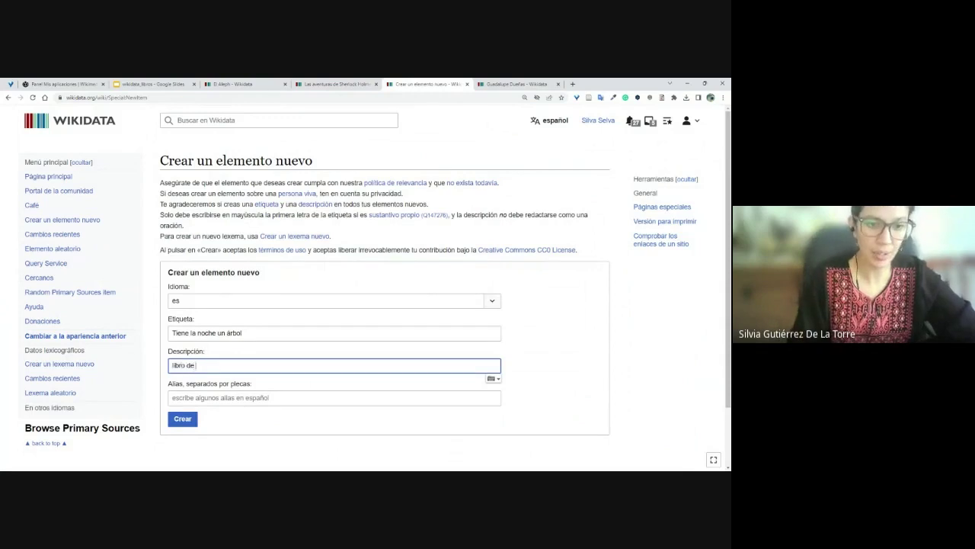
type("cuentos de la")
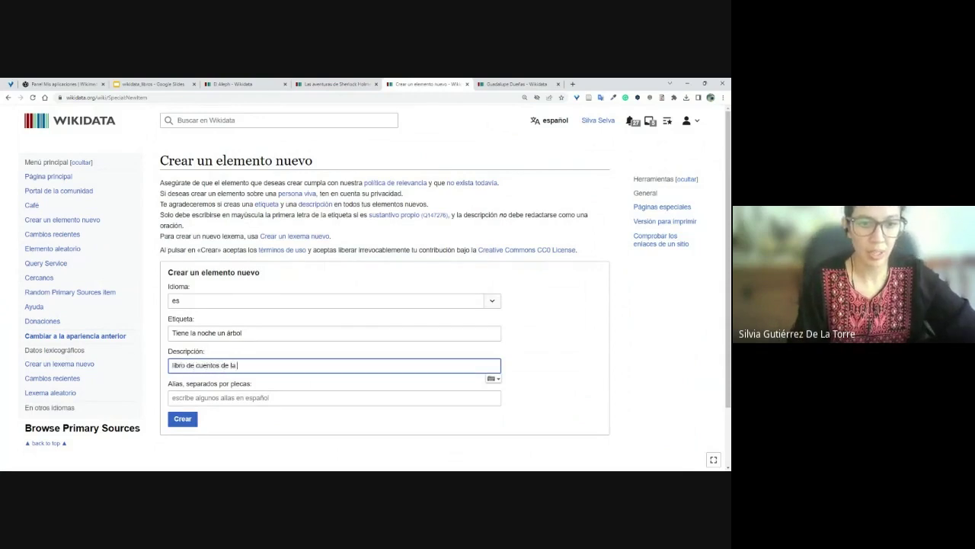
type(" autora mexicana ")
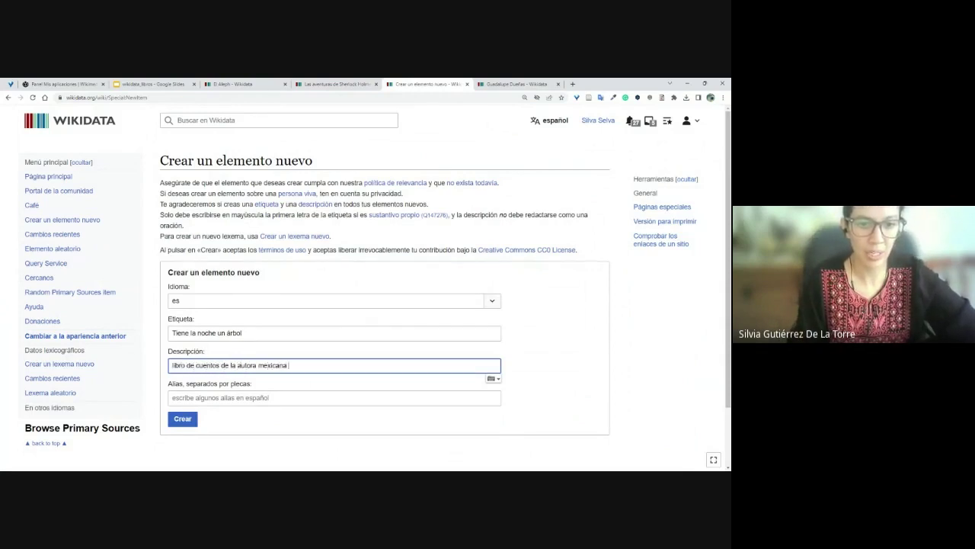
type("Guadalupe D")
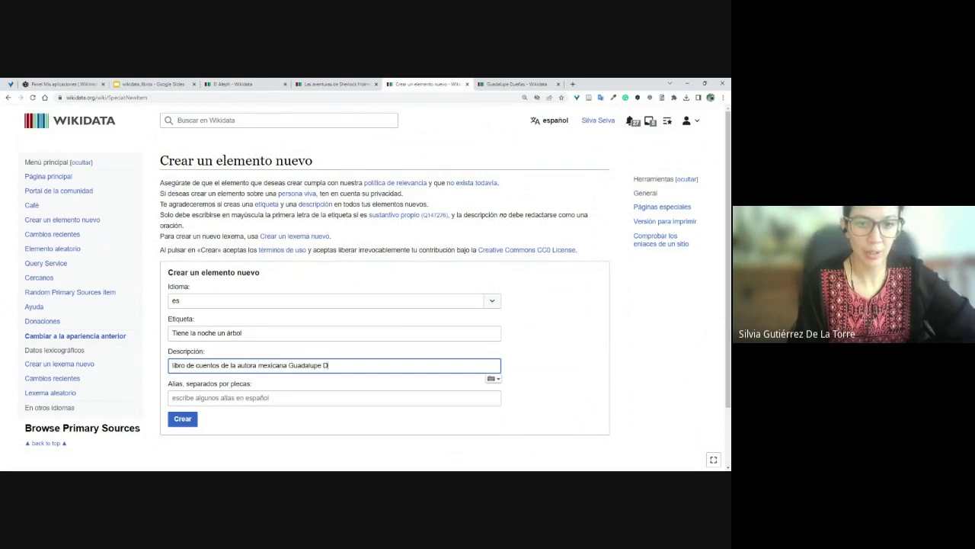
type("ueñas")
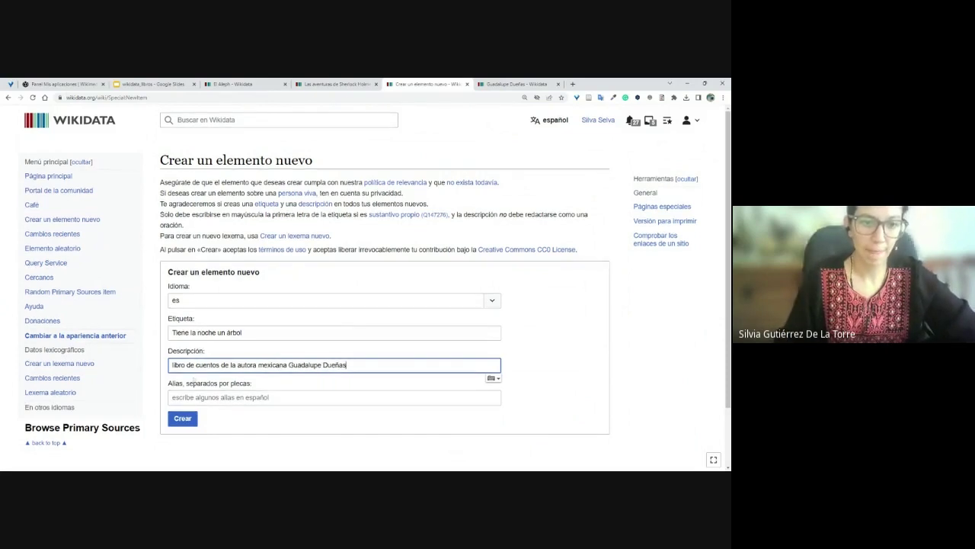
Step: Review the description and alias fields, leave the aliases empty, and create the "Tiene la noche un árbol" item
scroll(378, 288, "down", 1)
key("ctrl+a")
left_click(207, 327)
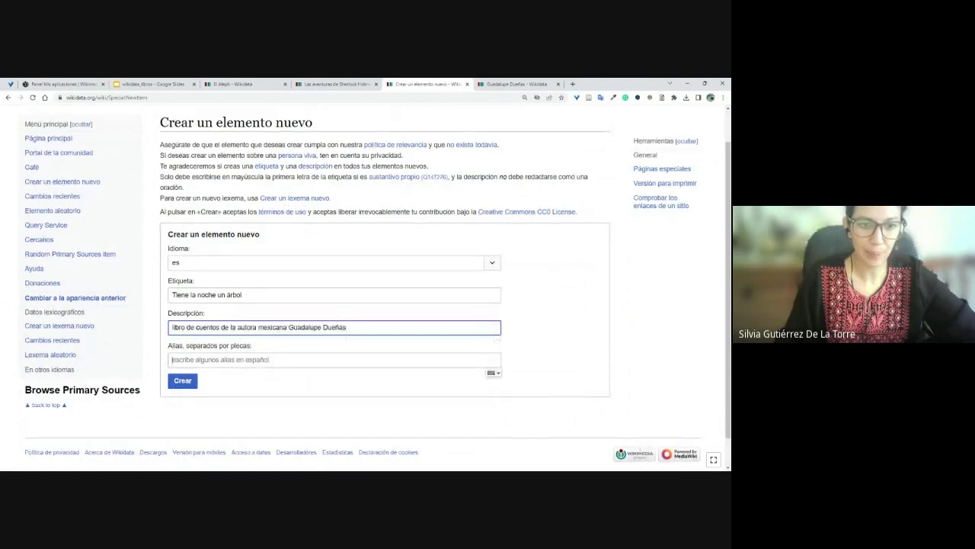
key("Tab")
key("shift+Tab")
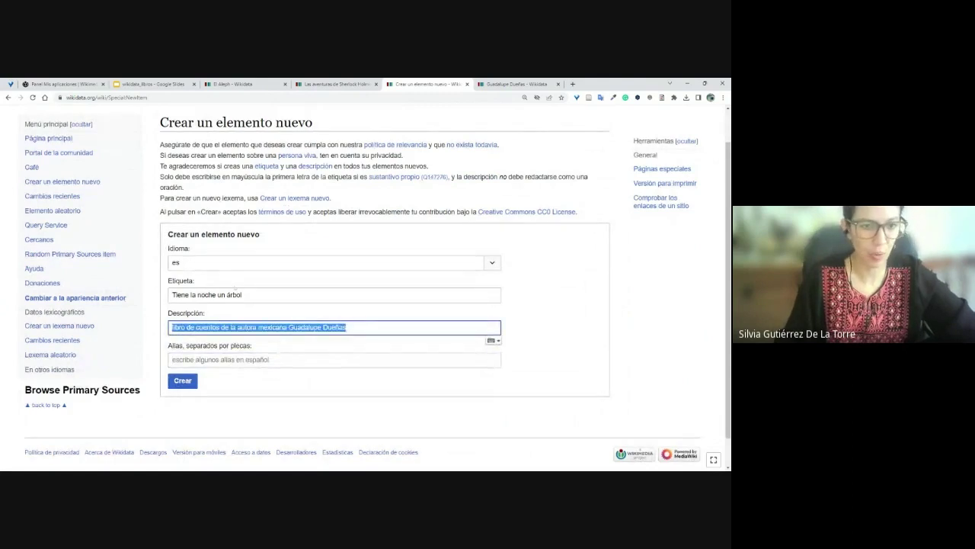
key("Tab")
left_click_drag(168, 345, 251, 346)
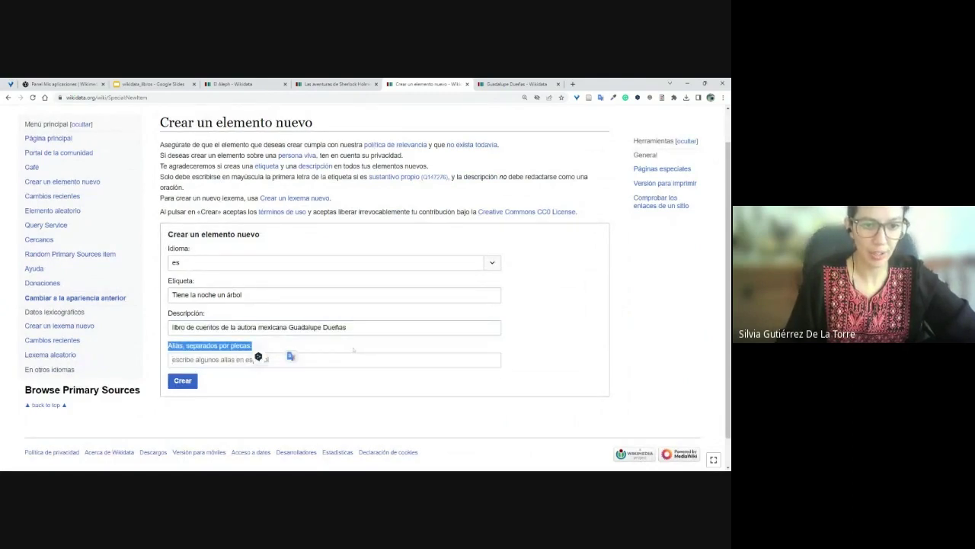
left_click(183, 381)
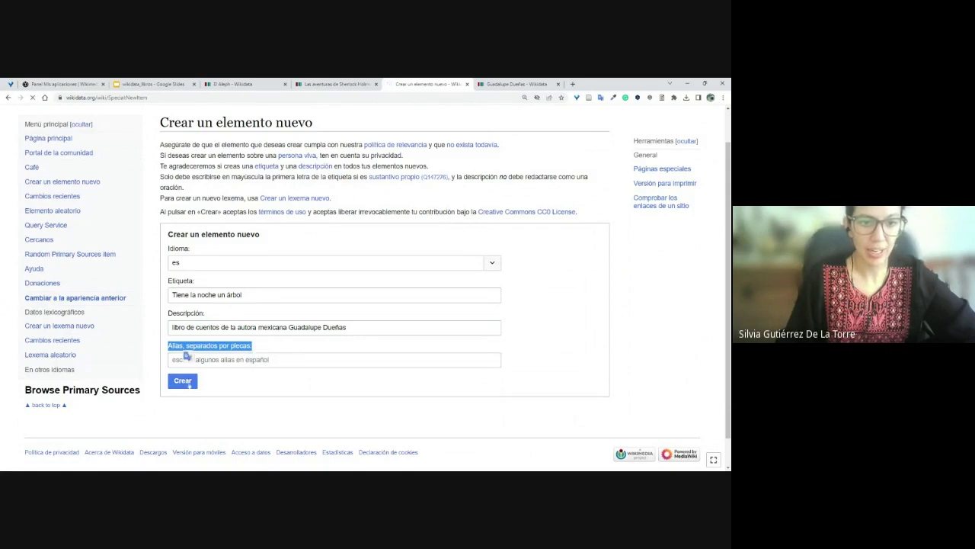
Step: Return to the "Tips - obra original en ES" slide, and bring up the Las aventuras de Sherlock Holmes item as a guide
left_click(153, 84)
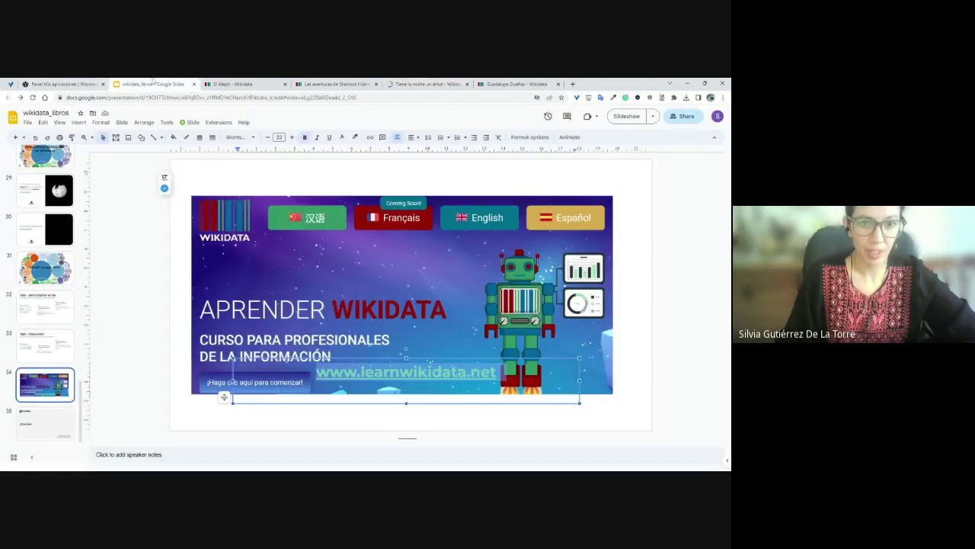
left_click(45, 307)
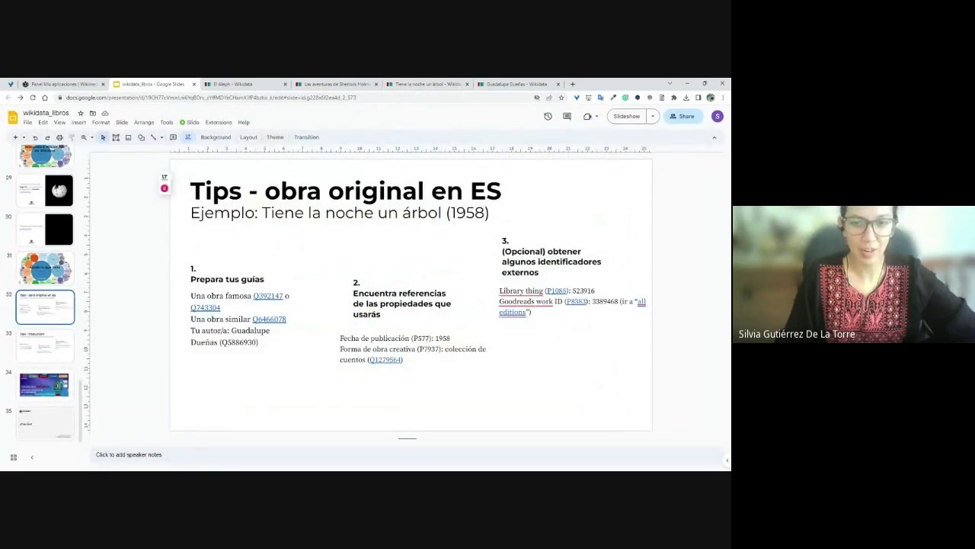
left_click(335, 84)
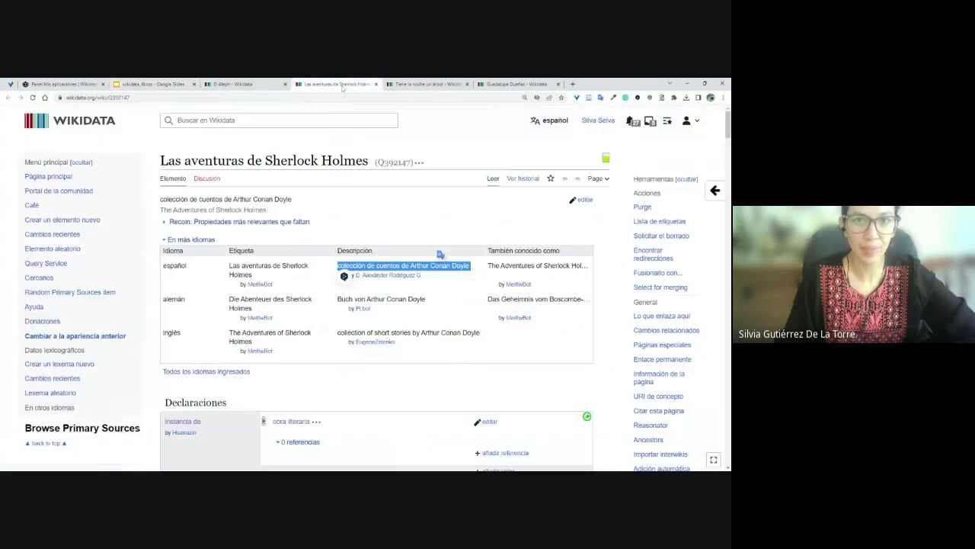
Step: Check the guide items, and add the statement "instancia de" with the value "obra literaria" to the "Tiene la noche un árbol" item
left_click(225, 85)
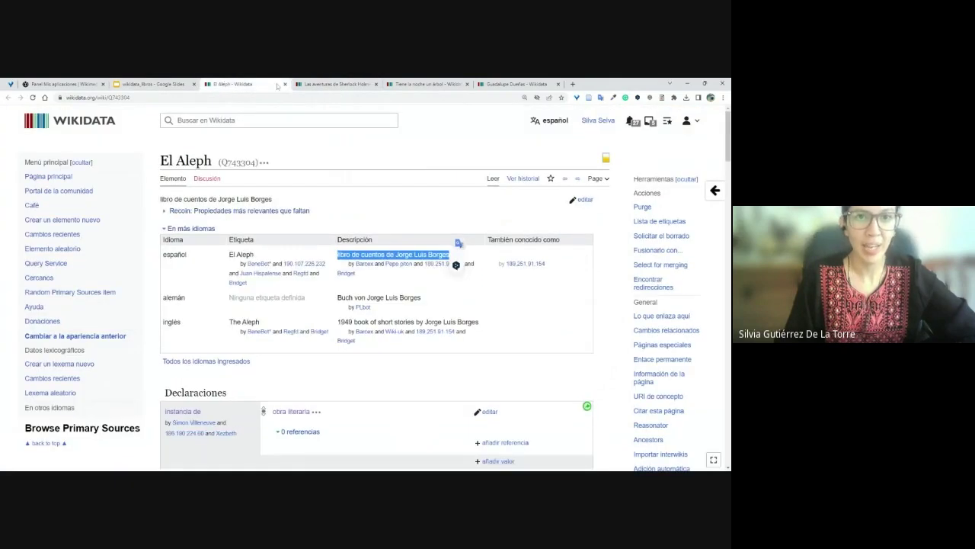
left_click(335, 83)
left_click(410, 85)
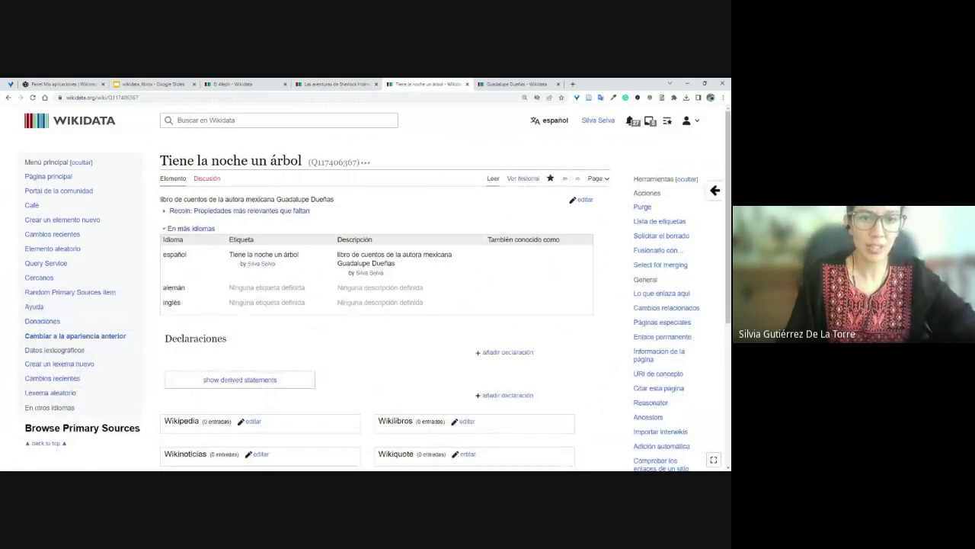
left_click(505, 353)
left_click(210, 370)
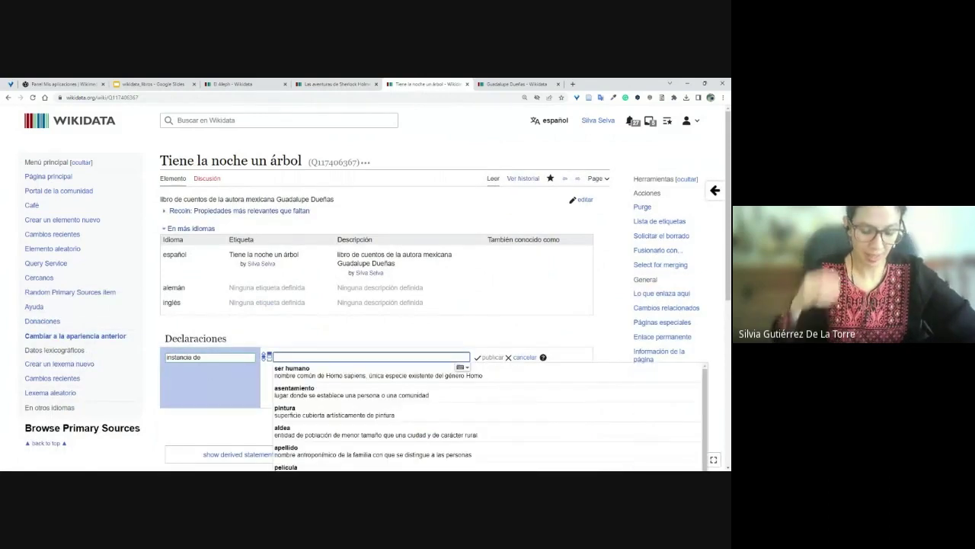
type("coleccion")
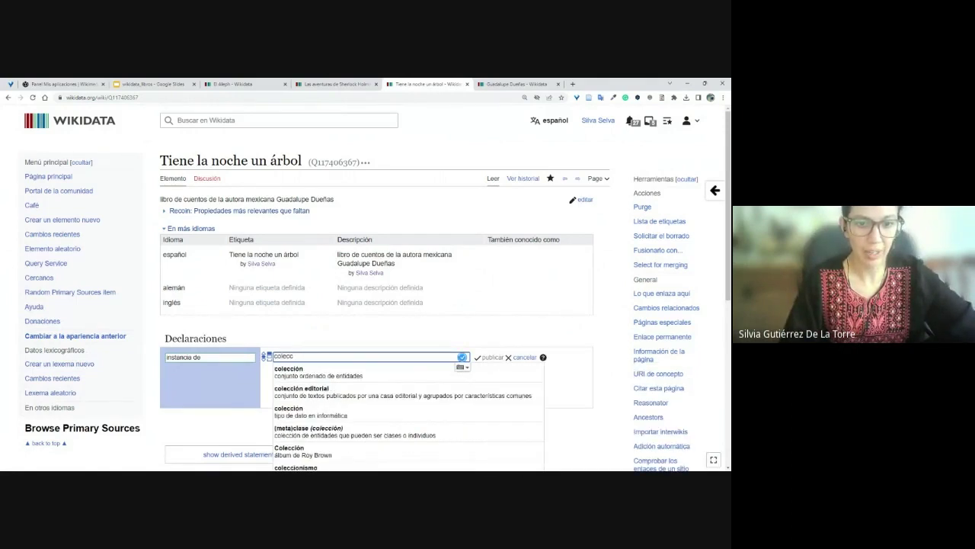
key("ctrl+a")
type("obra literaria")
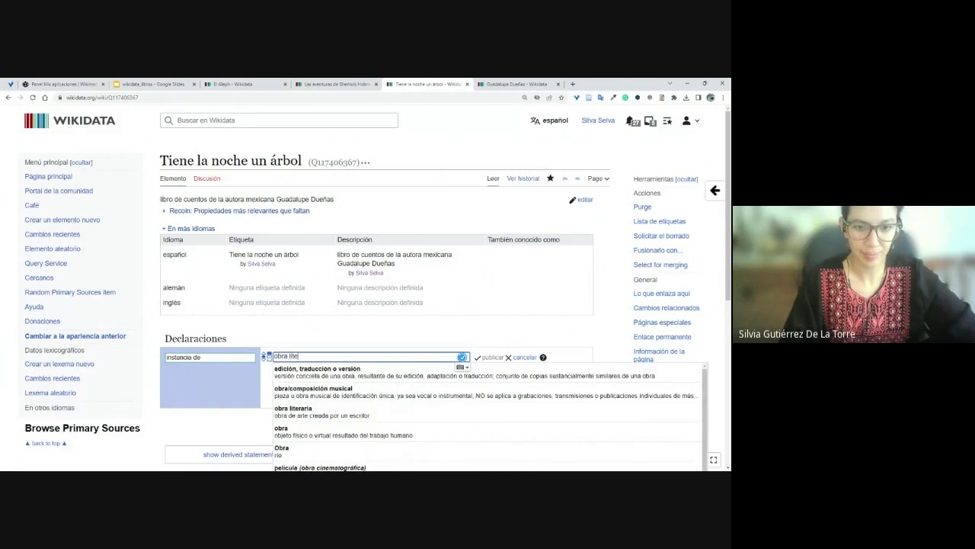
left_click(360, 373)
key("Return")
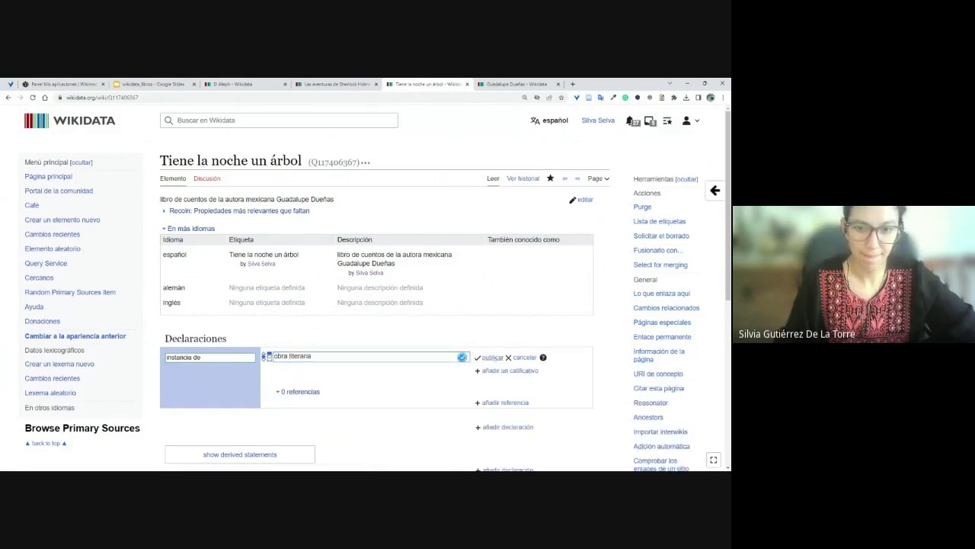
Step: Compare the "instancia de" statements and other declarations of the Las aventuras de Sherlock Holmes and El Aleph items
left_click(303, 84)
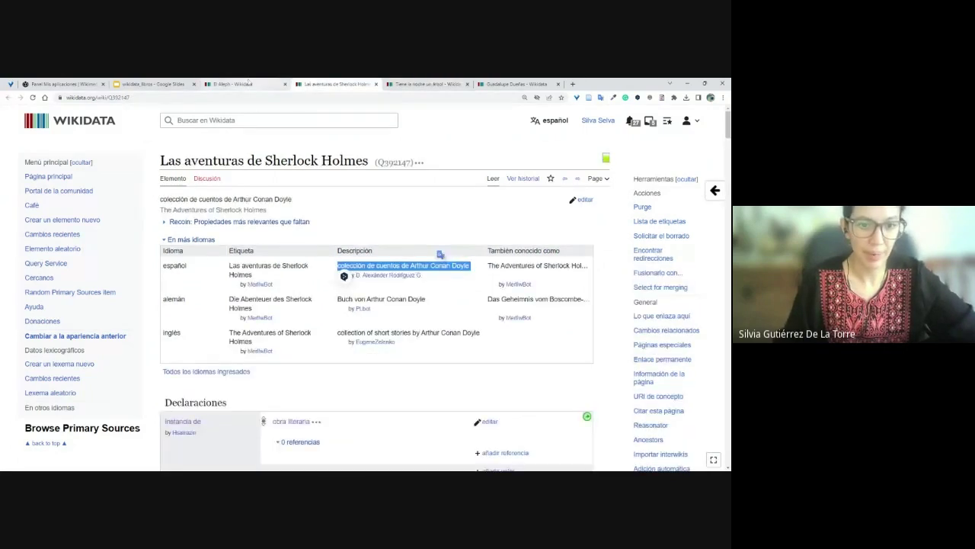
left_click_drag(166, 161, 402, 161)
left_click(396, 161)
scroll(378, 305, "down", 1)
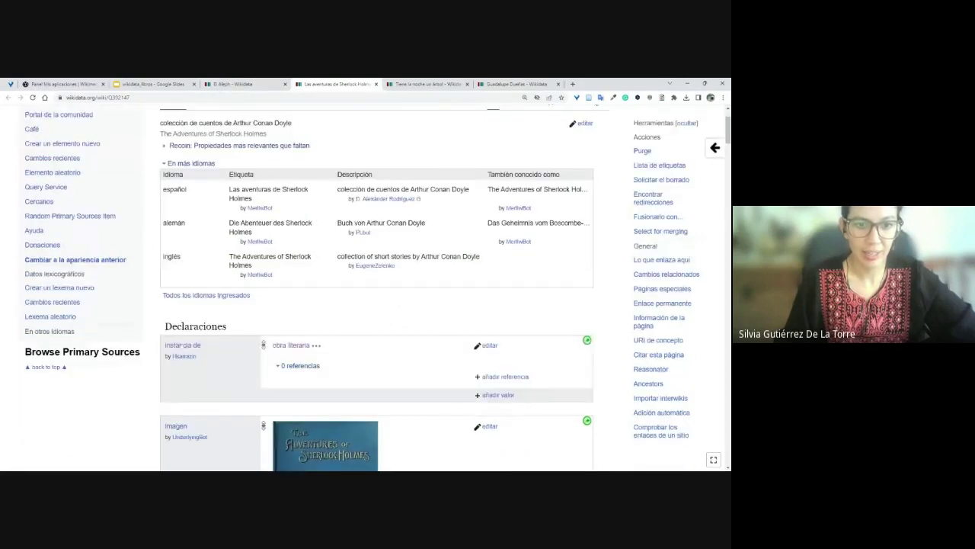
left_click(236, 82)
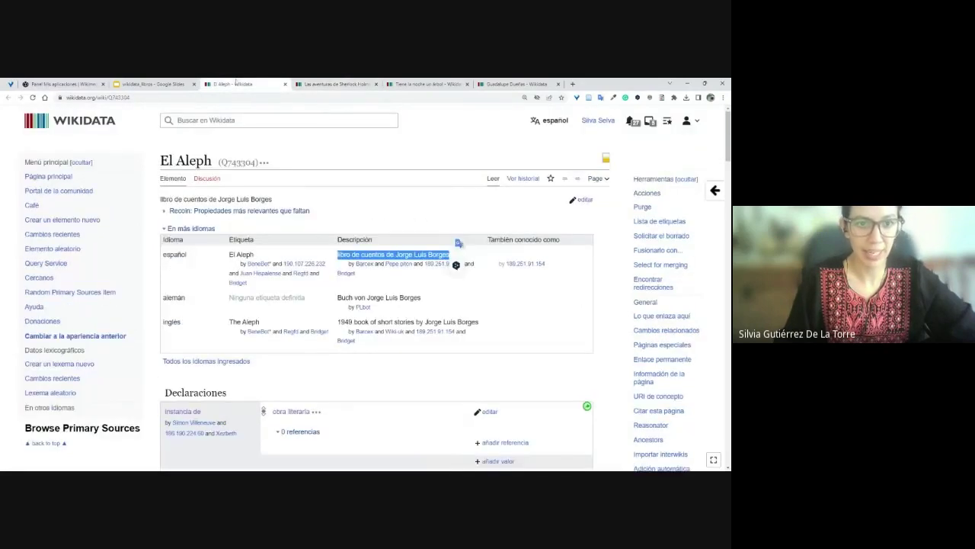
left_click_drag(160, 161, 258, 163)
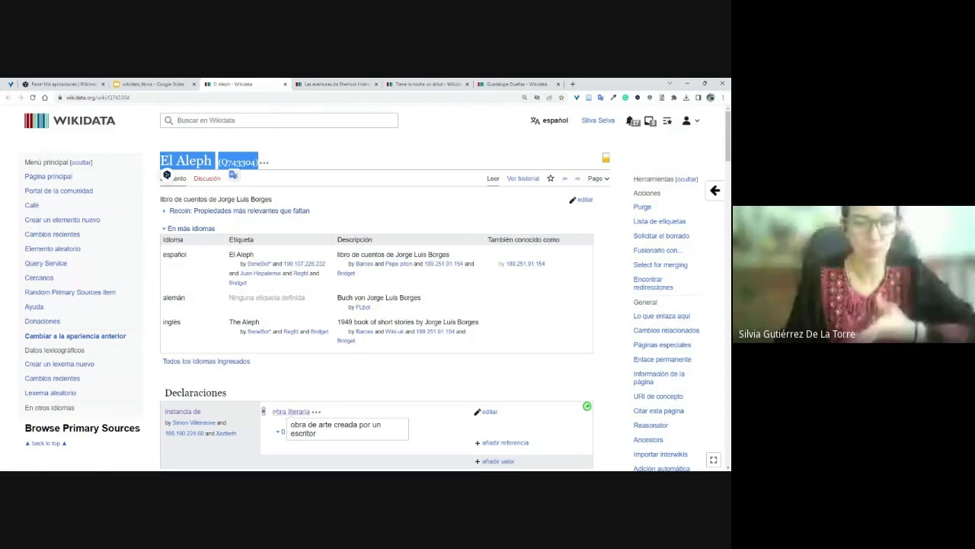
scroll(377, 305, "down", 1)
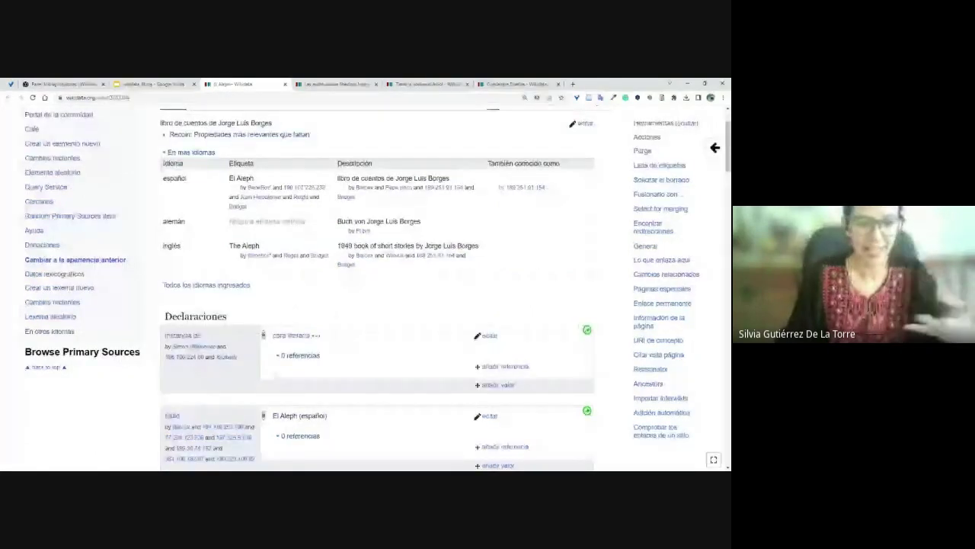
scroll(378, 290, "up", 1)
scroll(377, 289, "down", 2)
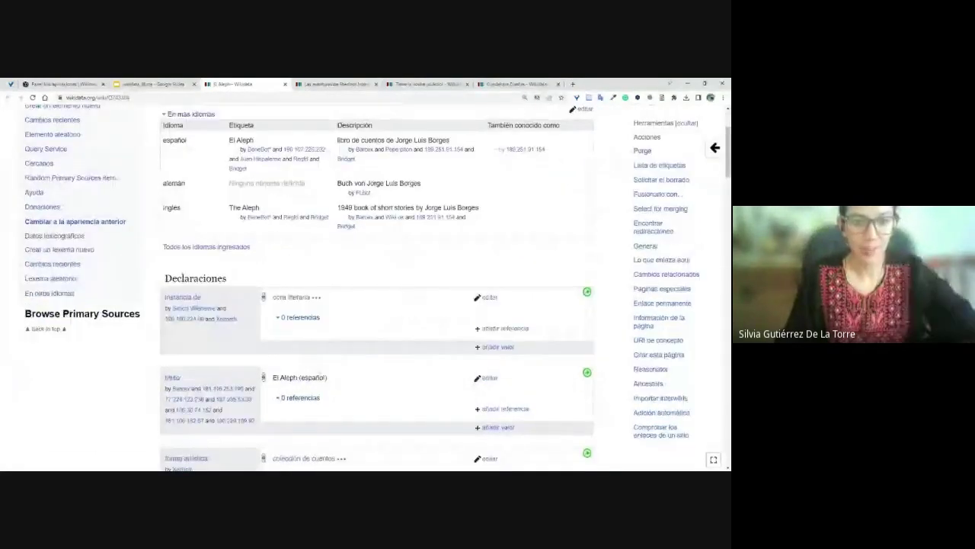
Step: Add an "autor" statement to the "Tiene la noche un árbol" item, using Guadalupe Dueñas's item identifier Q5886930, and publish it
left_click(418, 84)
scroll(503, 320, "down", 2)
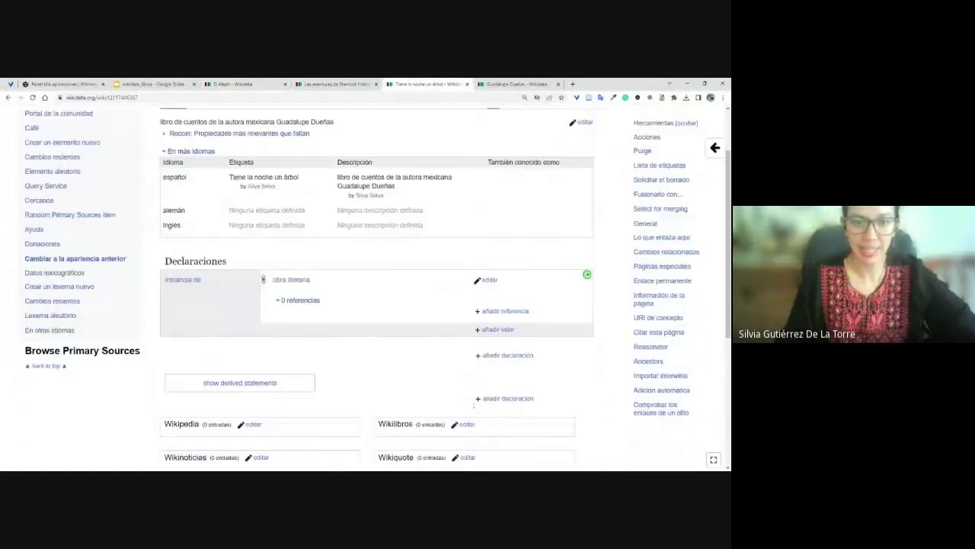
left_click(505, 315)
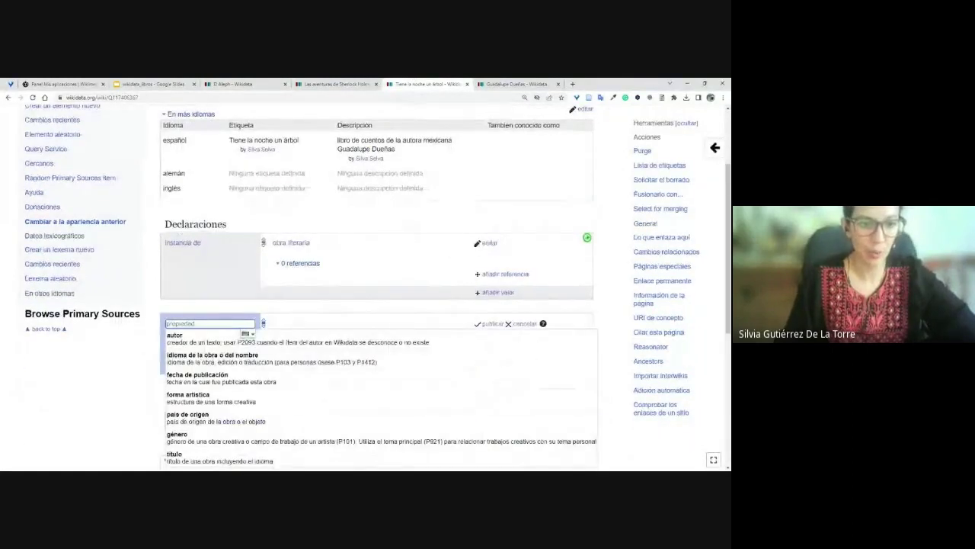
left_click(191, 455)
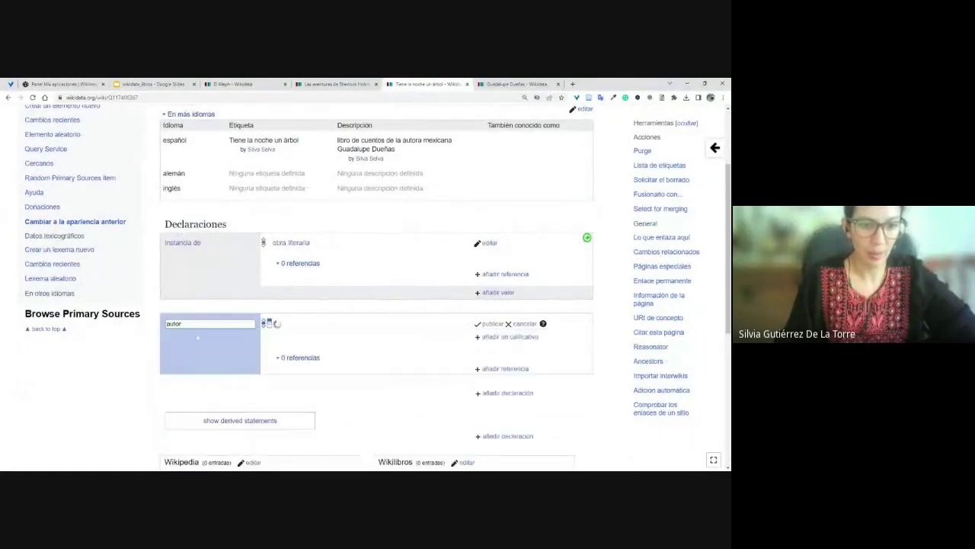
left_click(497, 85)
double_click(309, 162)
key("ctrl+c")
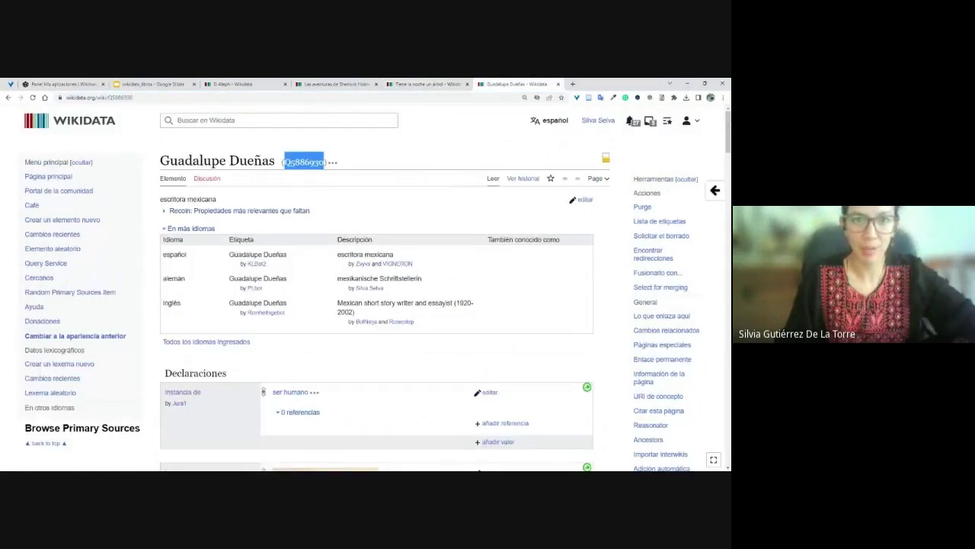
left_click(415, 84)
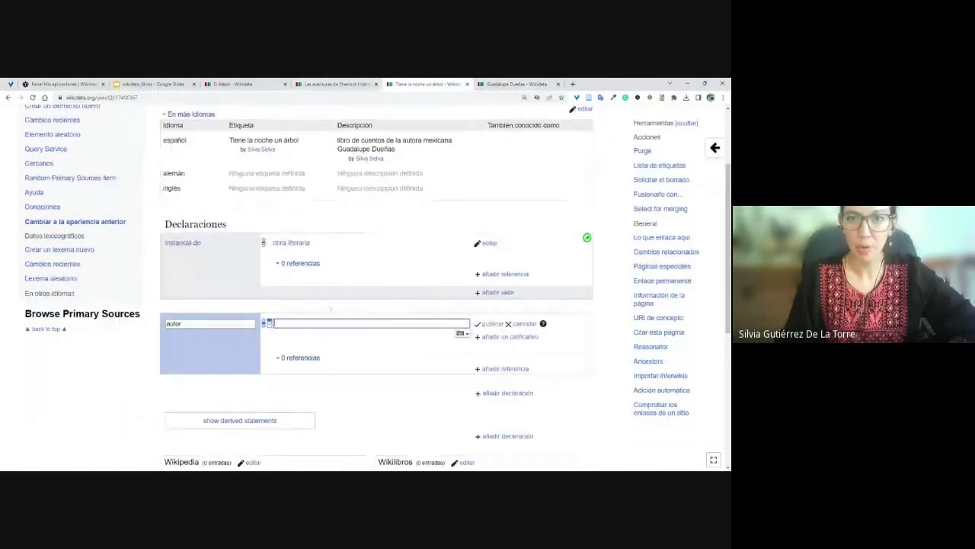
key("ctrl+v")
left_click(310, 338)
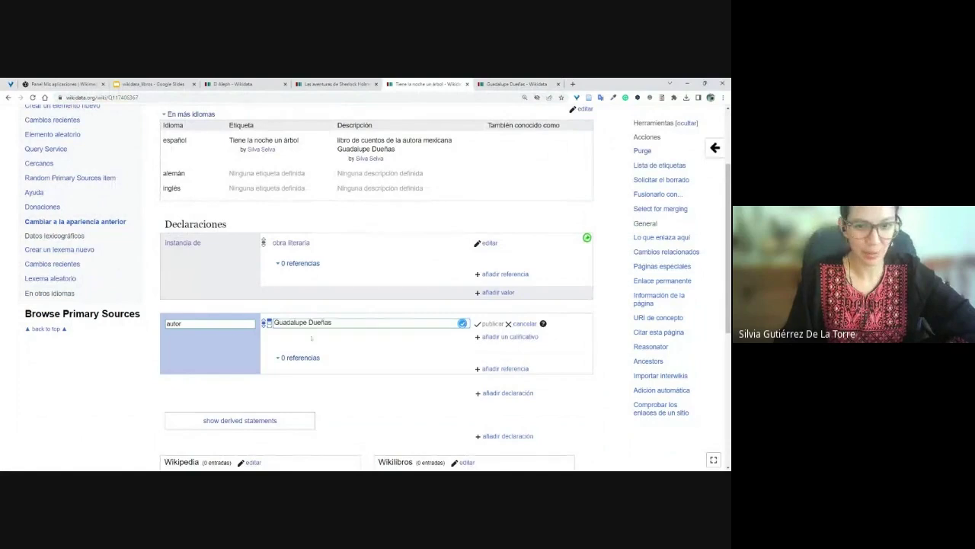
key("Return")
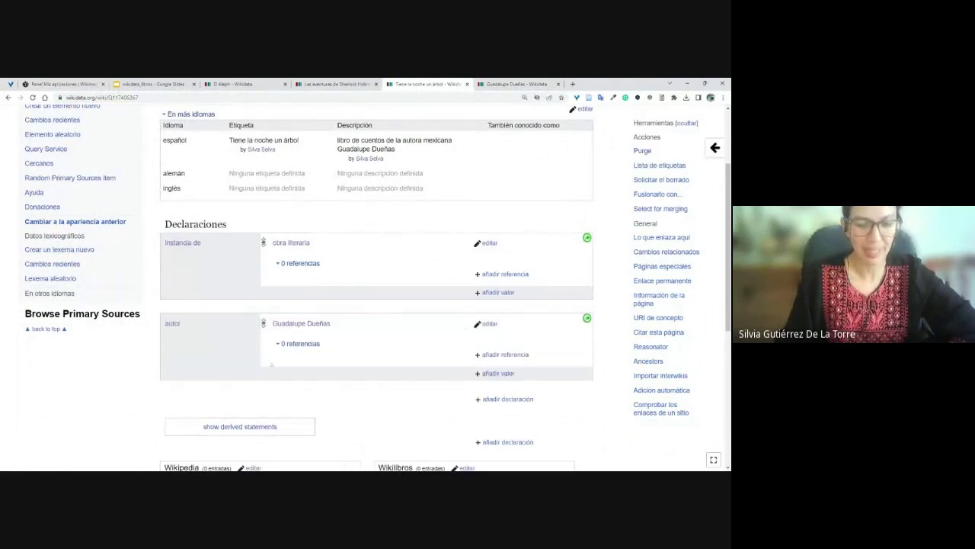
Step: Start a "fecha de publicación" statement on the new item, and consult its 1958 date on the "Tips - obra original en ES" slide
scroll(381, 320, "down", 3)
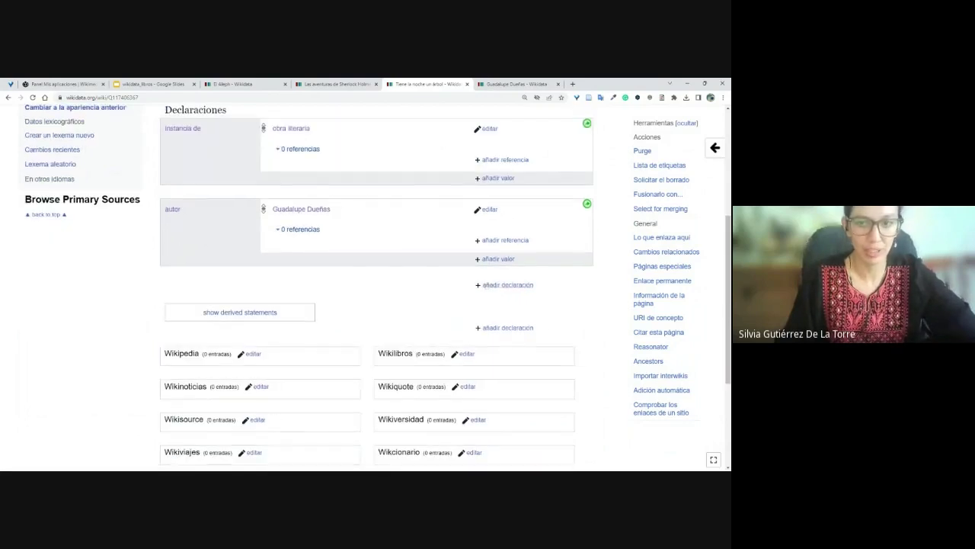
left_click(508, 284)
scroll(202, 247, "up", 3)
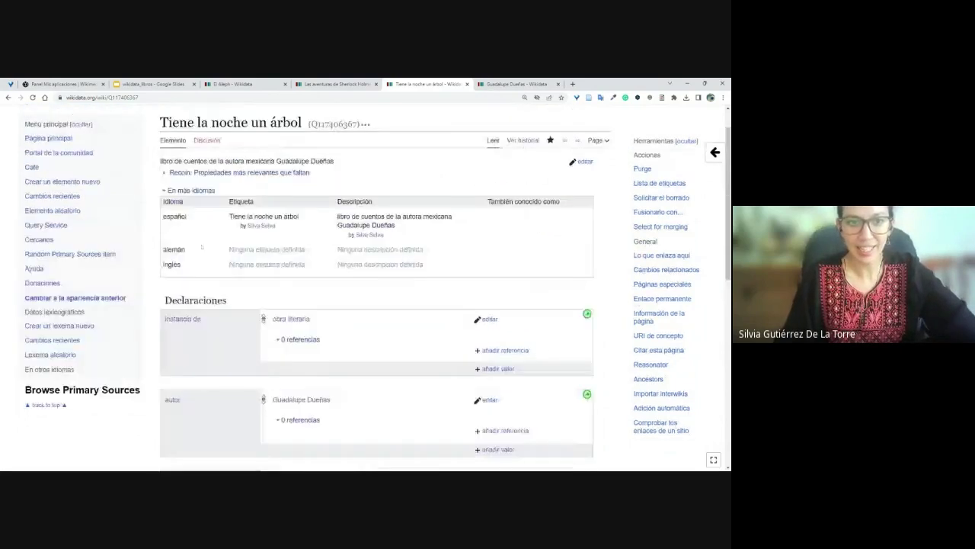
scroll(202, 247, "down", 2)
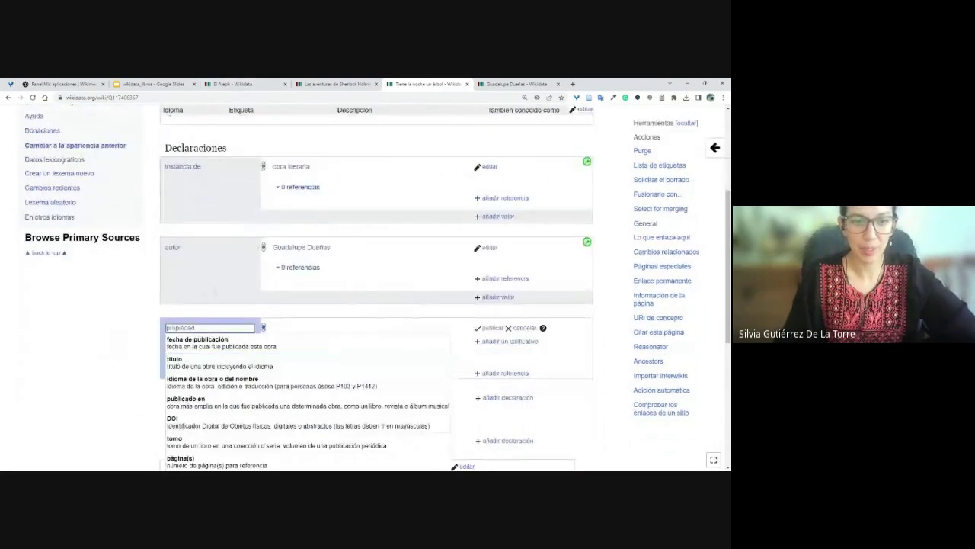
scroll(174, 106, "up", 2)
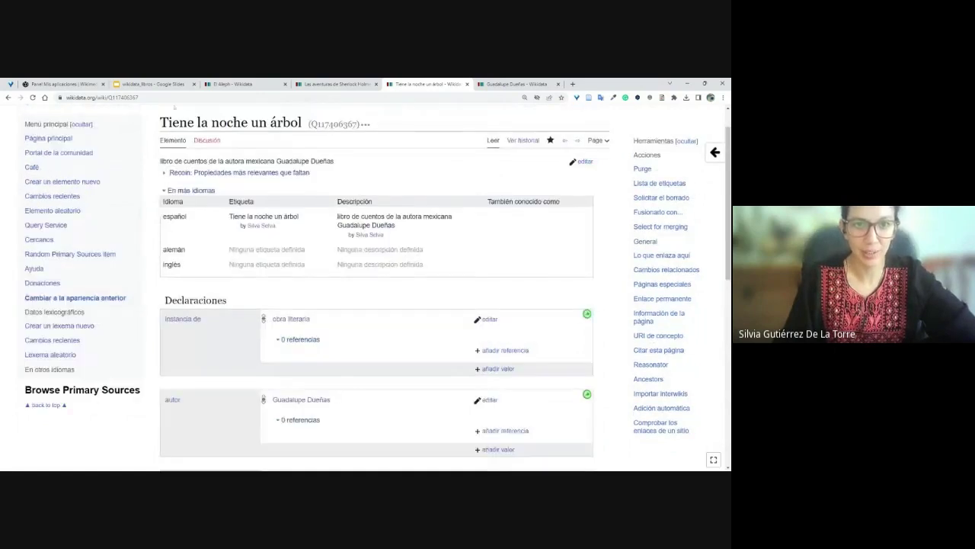
scroll(204, 347, "down", 2)
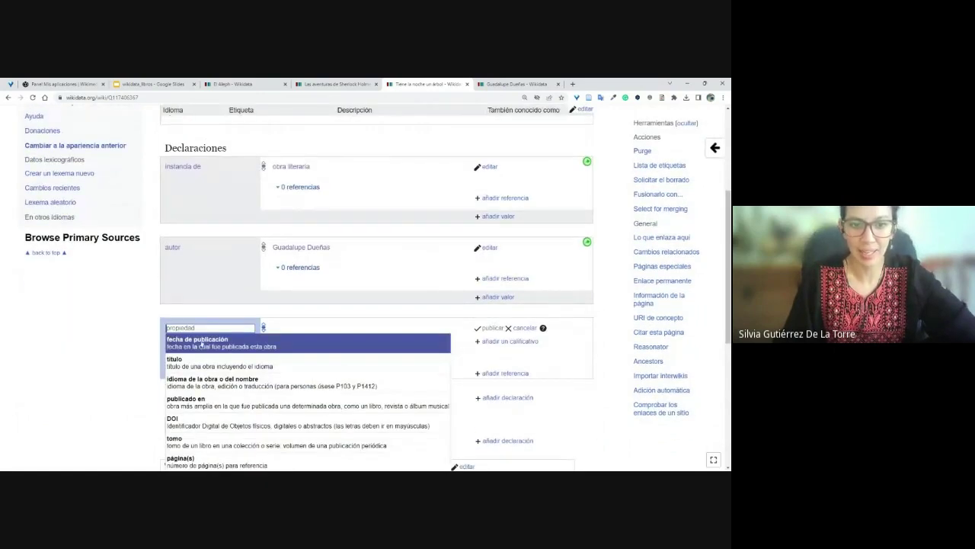
scroll(305, 267, "up", 2)
left_click(153, 84)
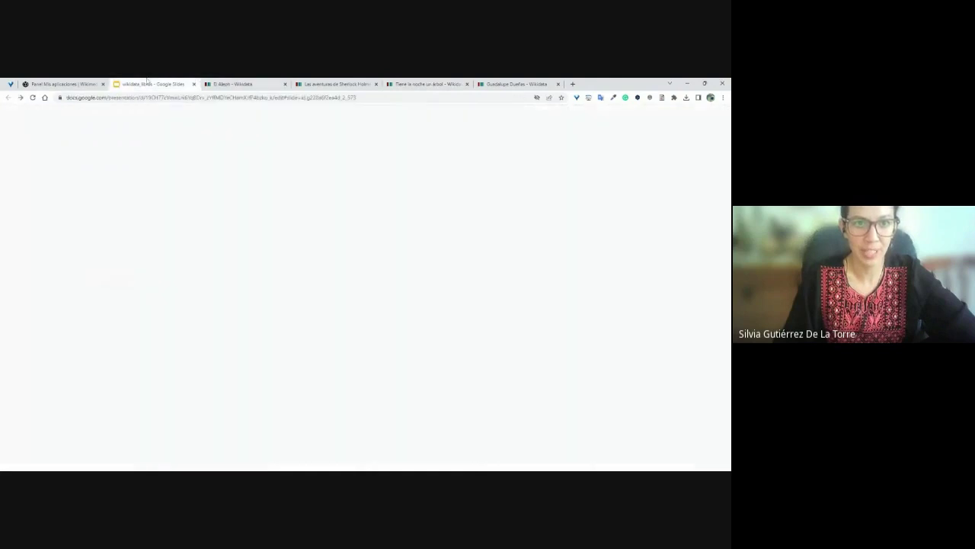
double_click(443, 338)
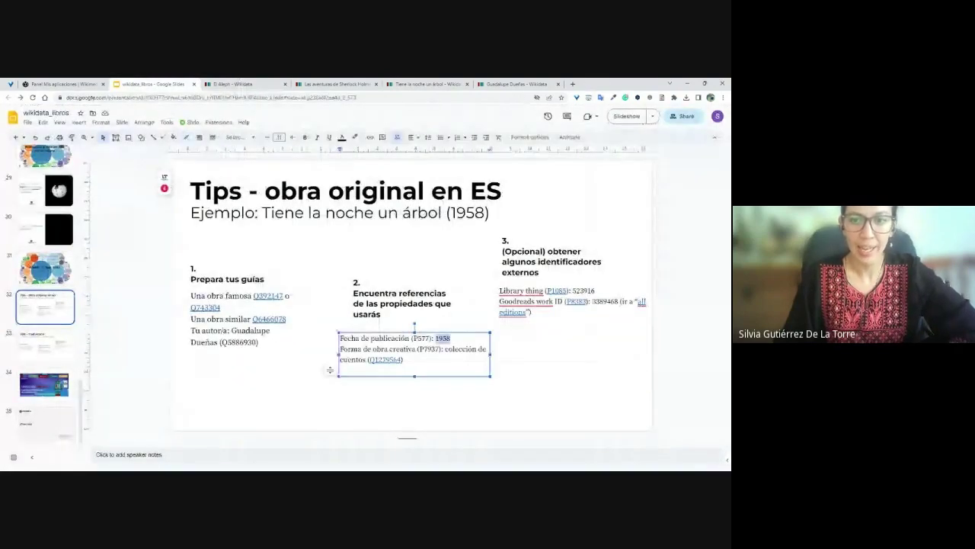
Step: Search the web for "tiene la noche un árbol dueñas" and copy the first edition's year, 1958, from the Enciclopedia de la literatura en México
key("ctrl+t")
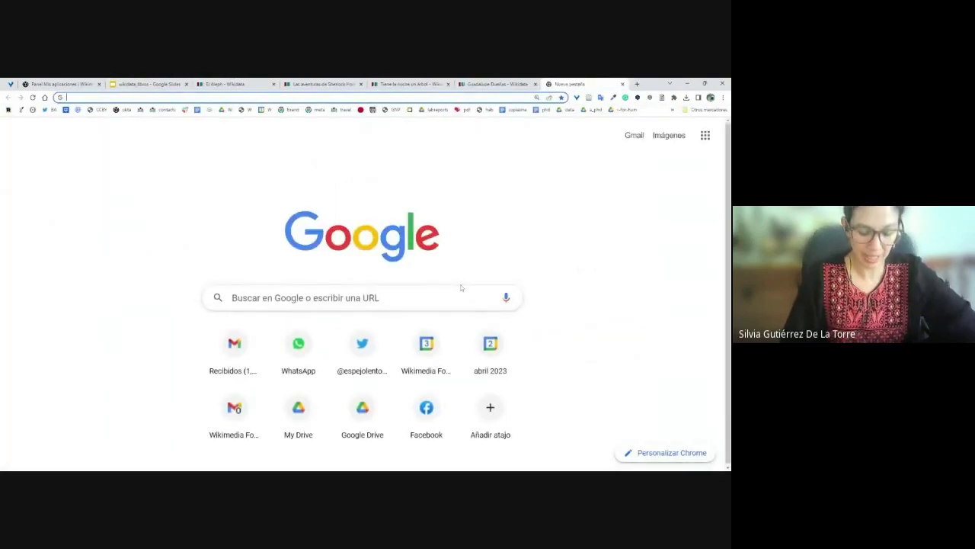
type("tiene")
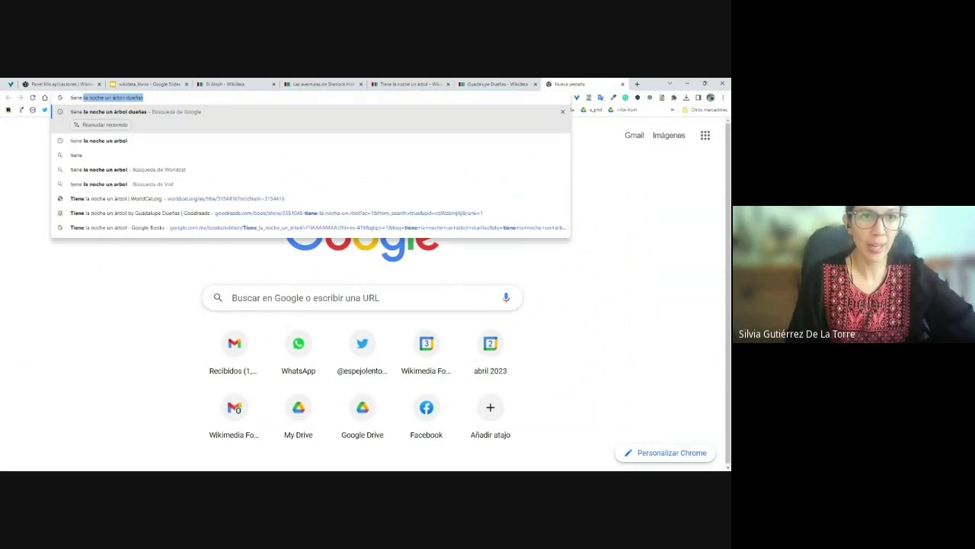
key("Return")
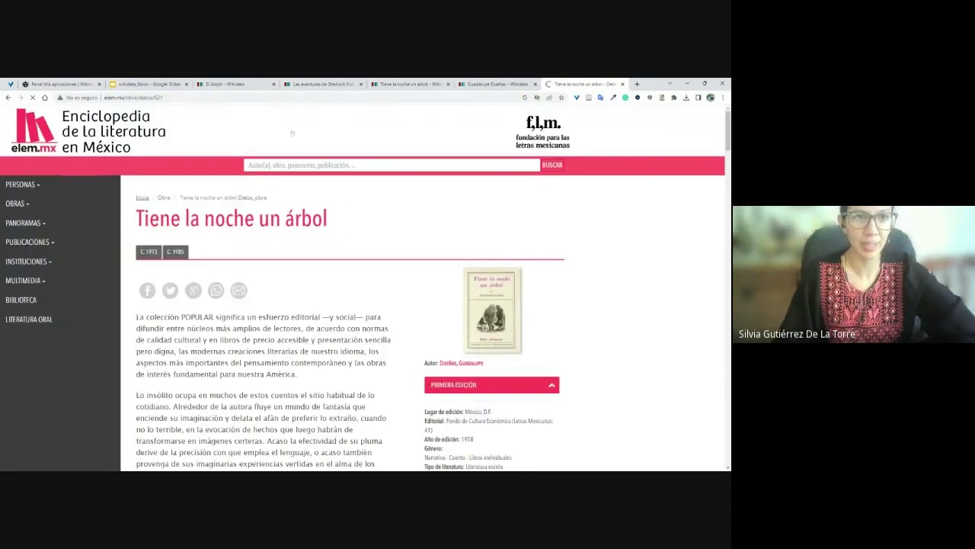
scroll(421, 305, "down", 3)
scroll(422, 306, "down", 2)
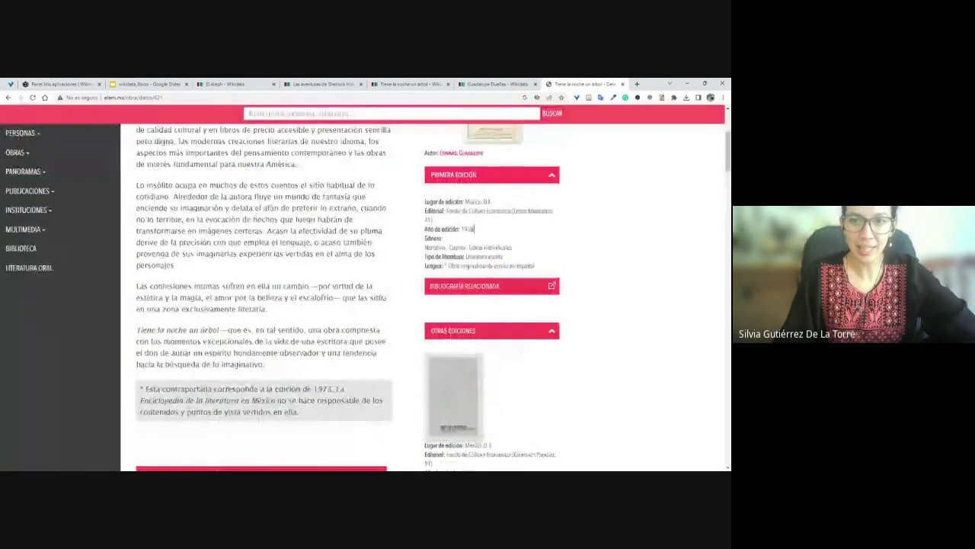
left_click_drag(442, 228, 503, 246)
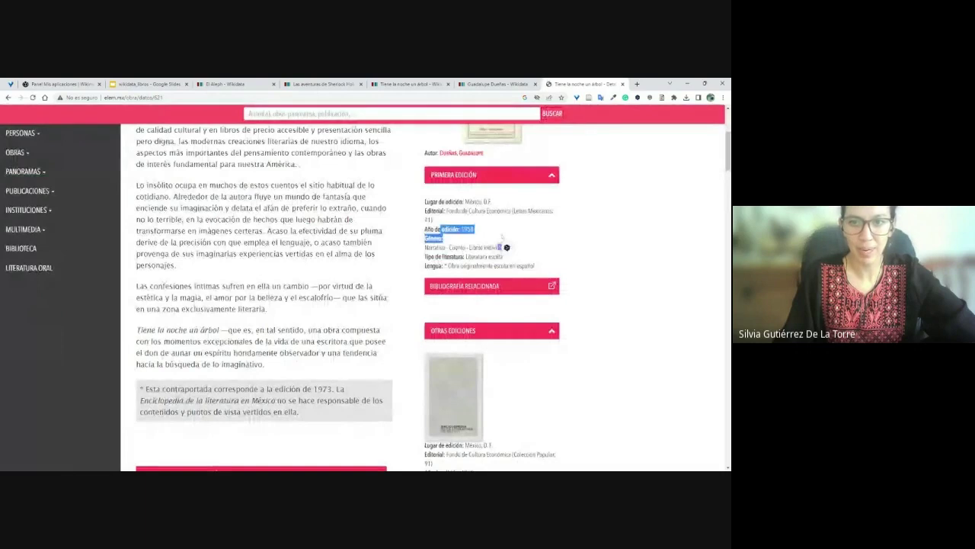
left_click(507, 247)
double_click(467, 229)
key("ctrl+c")
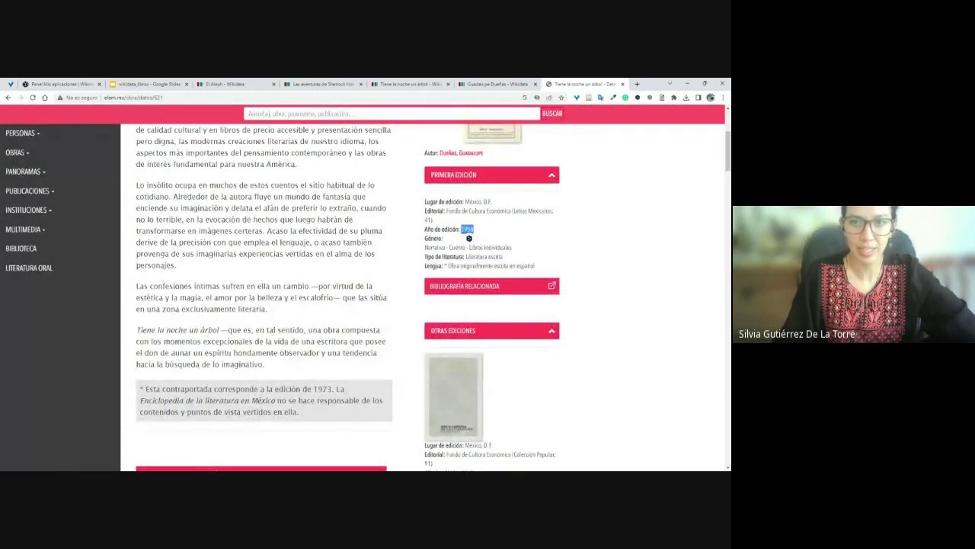
Step: Enter 1958 as the value of the "fecha de publicación" statement on the "Tiene la noche un árbol" item and publish it
scroll(468, 238, "up", 2)
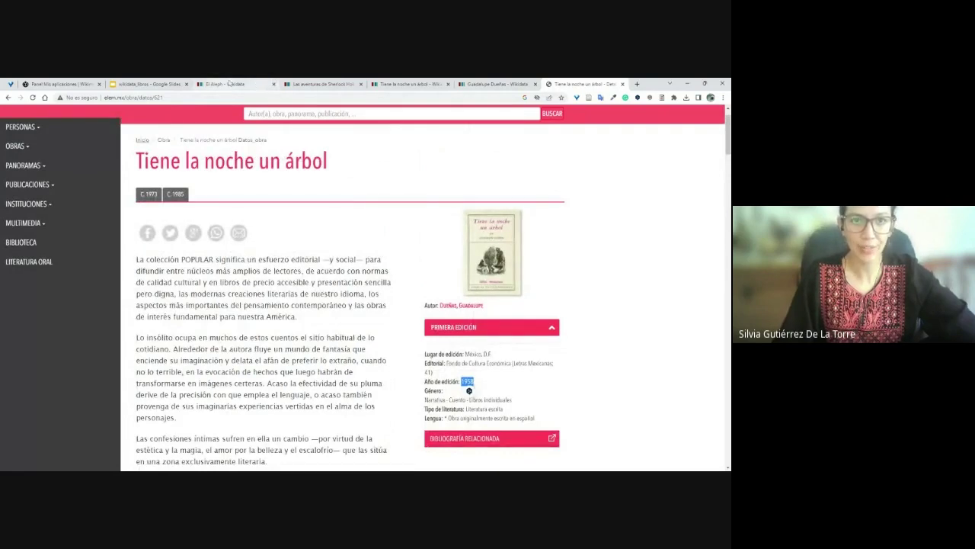
left_click(412, 84)
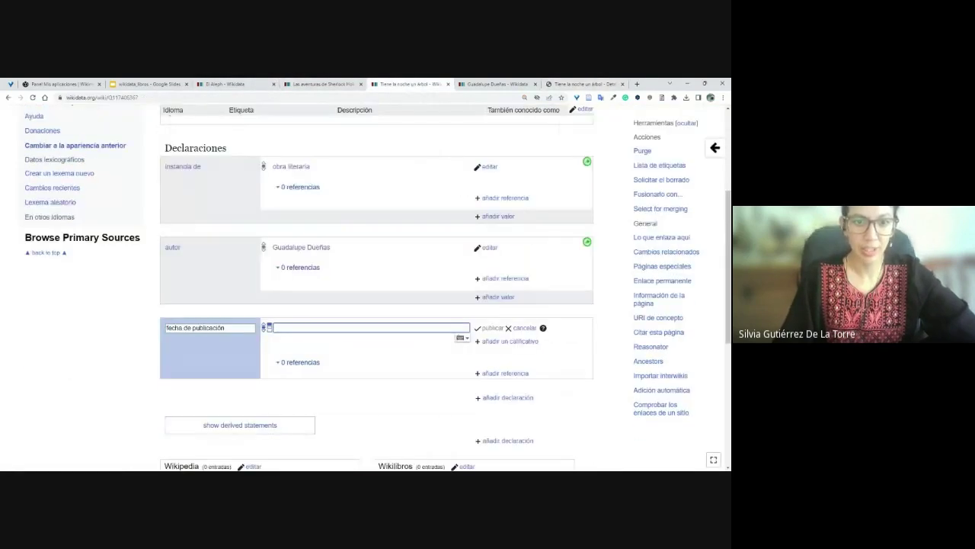
key("ctrl+v")
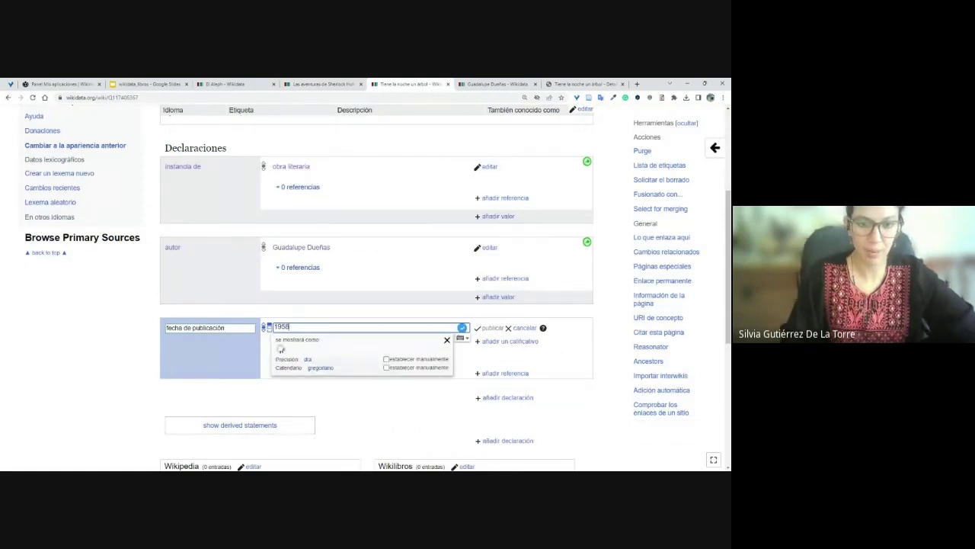
key("Return")
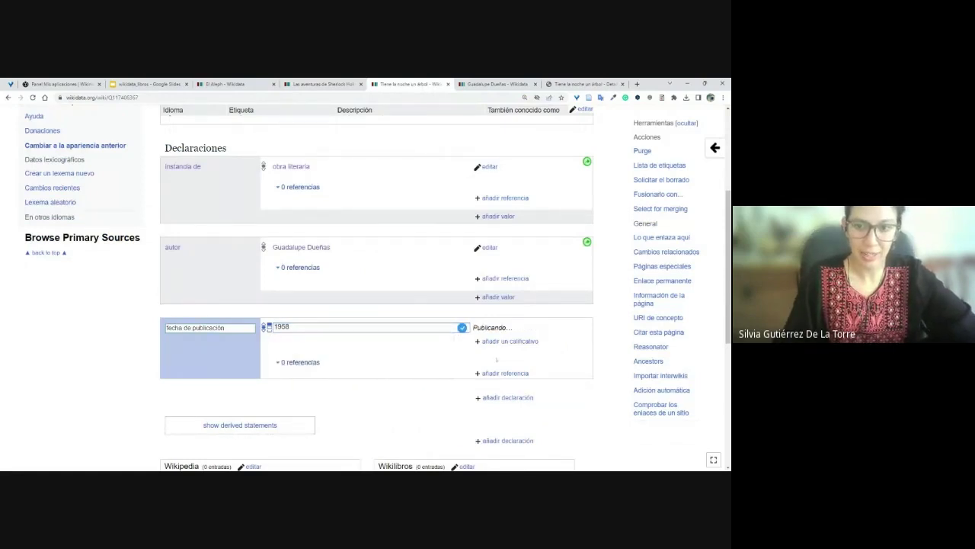
left_click(503, 373)
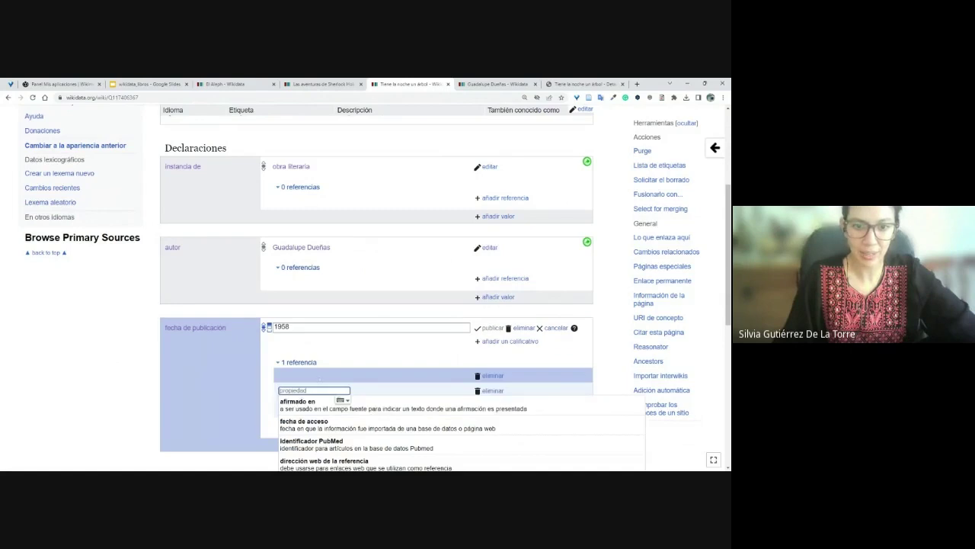
scroll(320, 378, "down", 1)
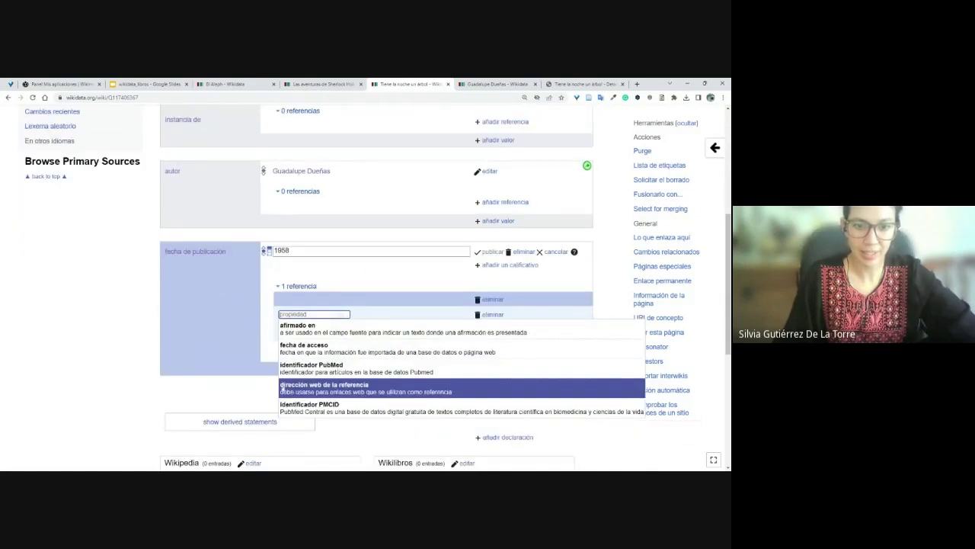
left_click(284, 387)
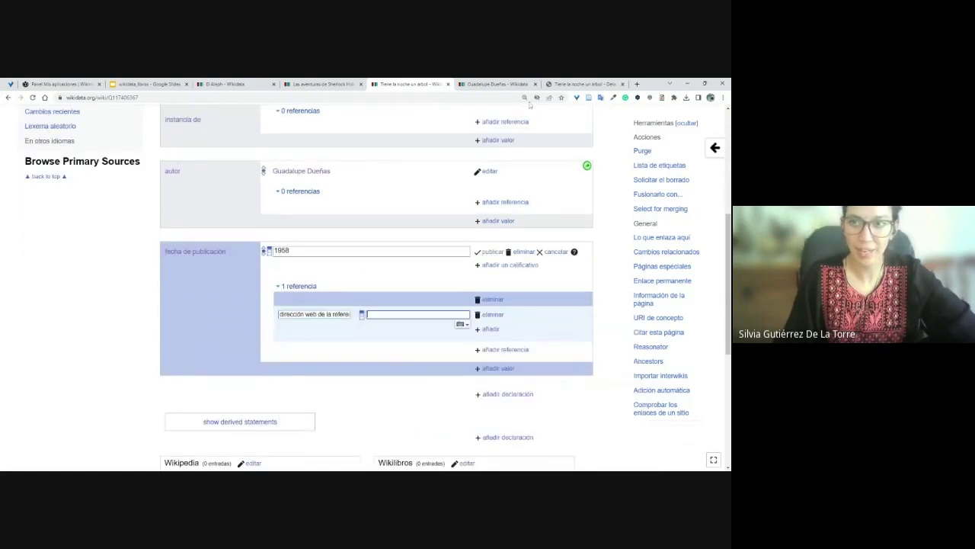
left_click(583, 84)
left_click(335, 84)
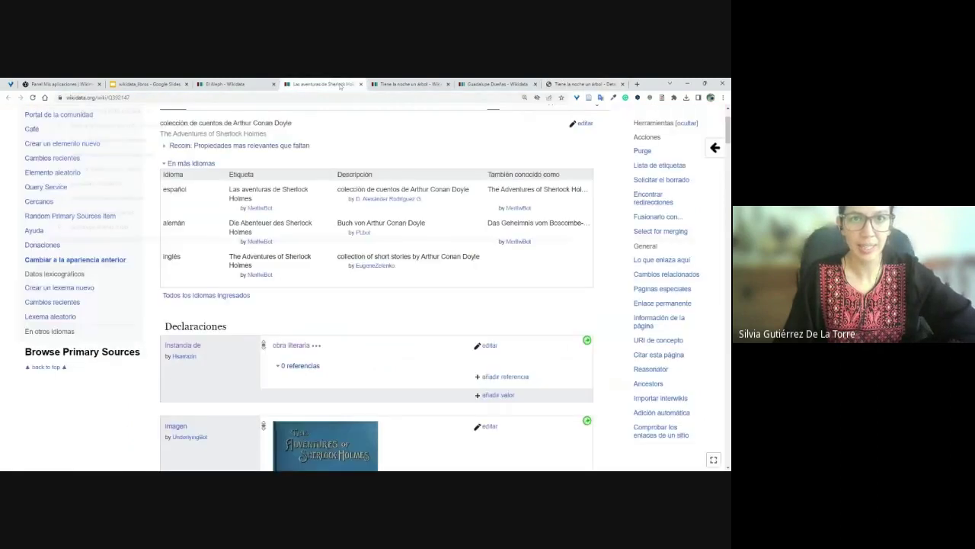
left_click(407, 84)
type("http://www.elem.mx/obra/datos/621")
key("Return")
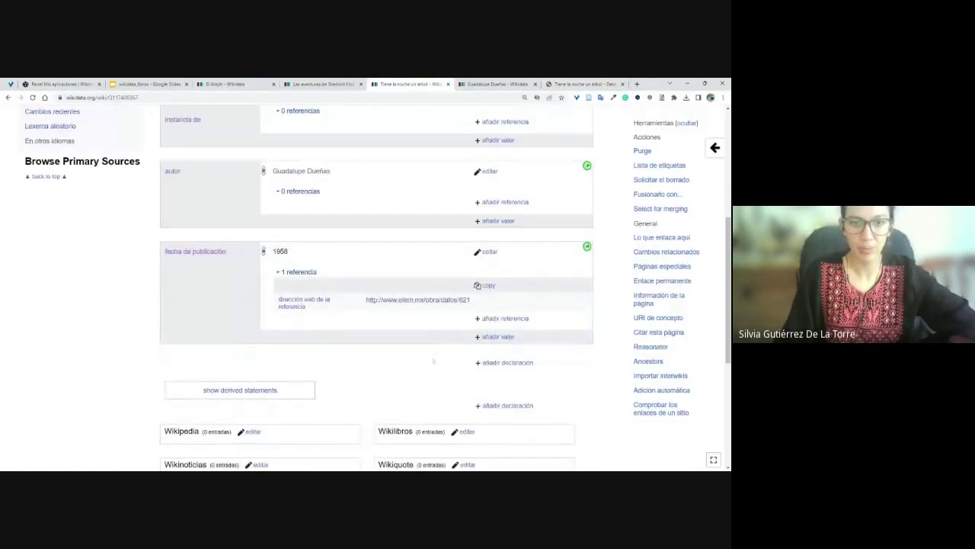
scroll(347, 229, "up", 2)
scroll(298, 387, "down", 1)
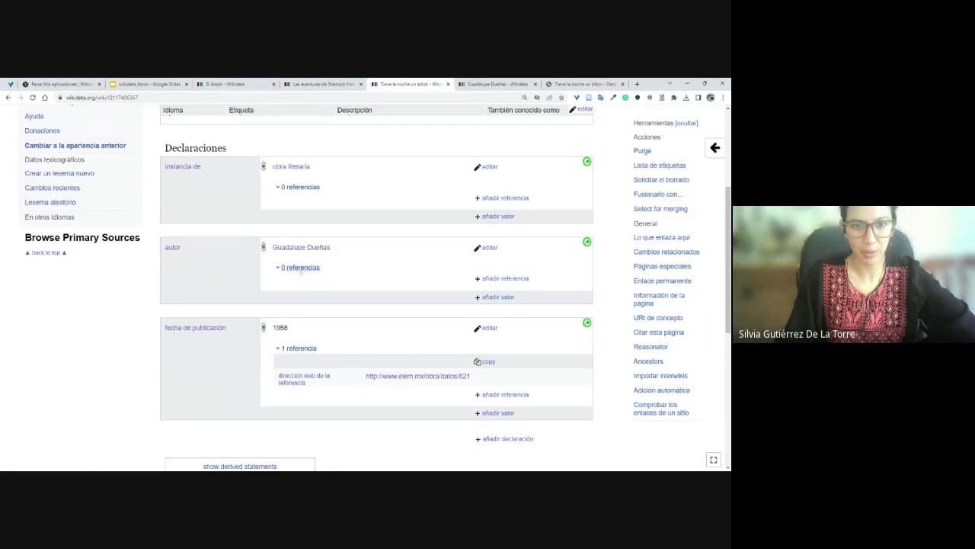
left_click(501, 279)
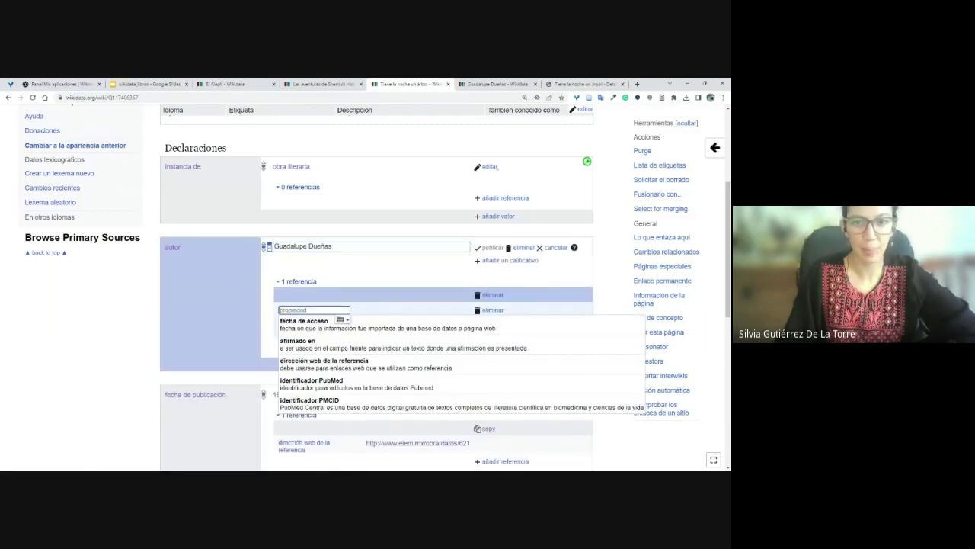
left_click(381, 364)
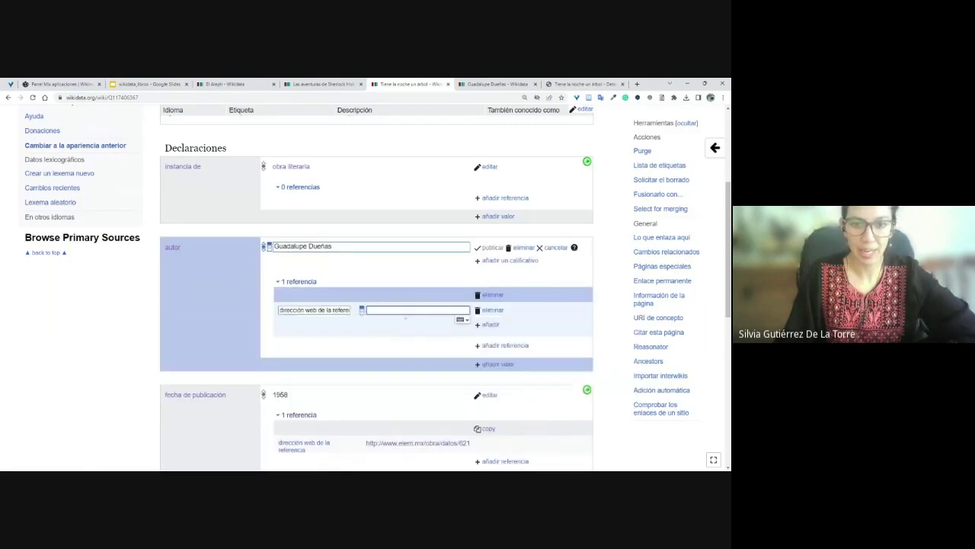
type("http://www.elem.mx/obra/datos/62")
left_click(584, 84)
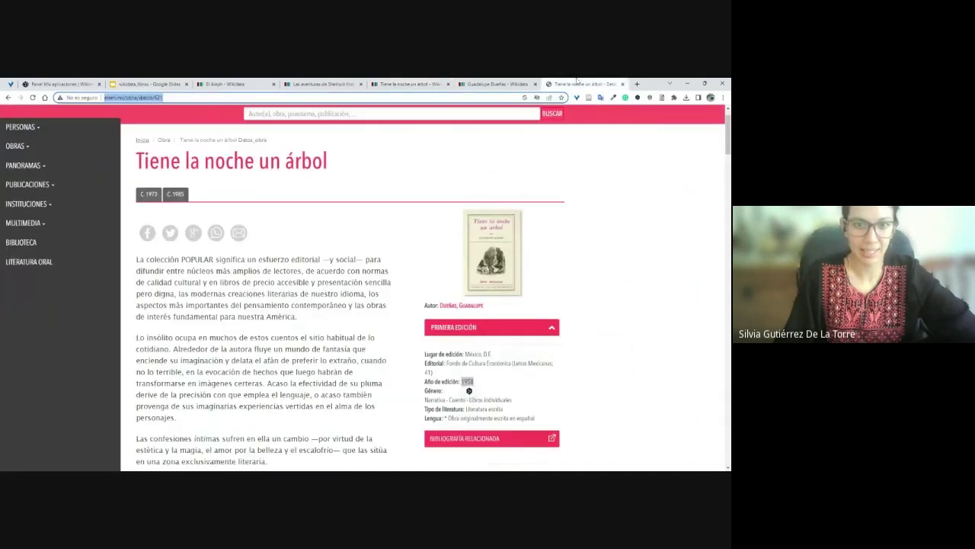
scroll(468, 390, "down", 3)
scroll(427, 305, "up", 5)
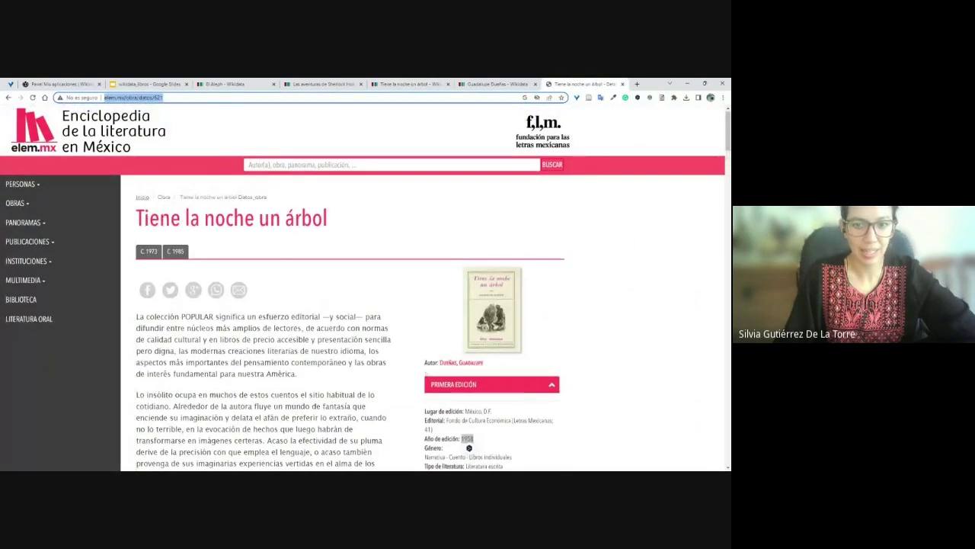
left_click_drag(331, 223, 141, 236)
left_click(390, 82)
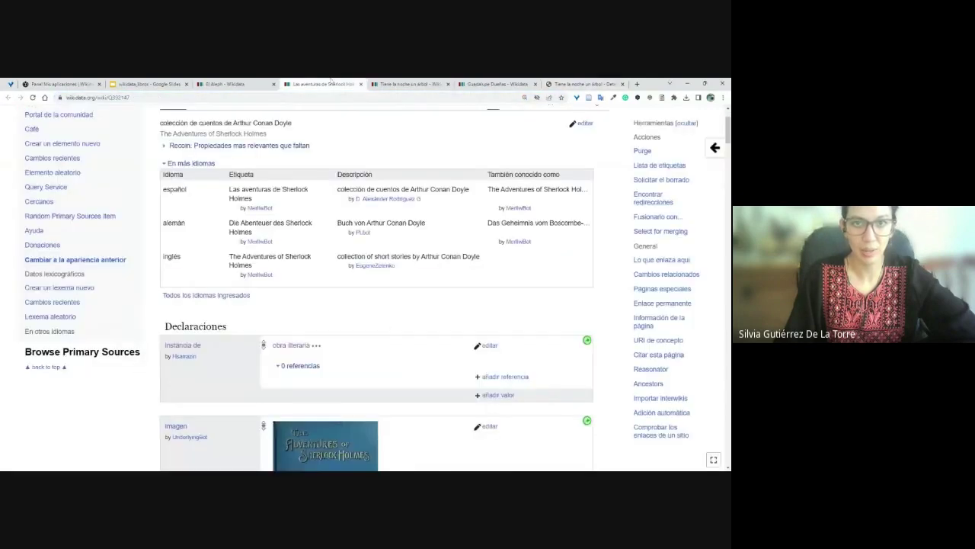
left_click(490, 246)
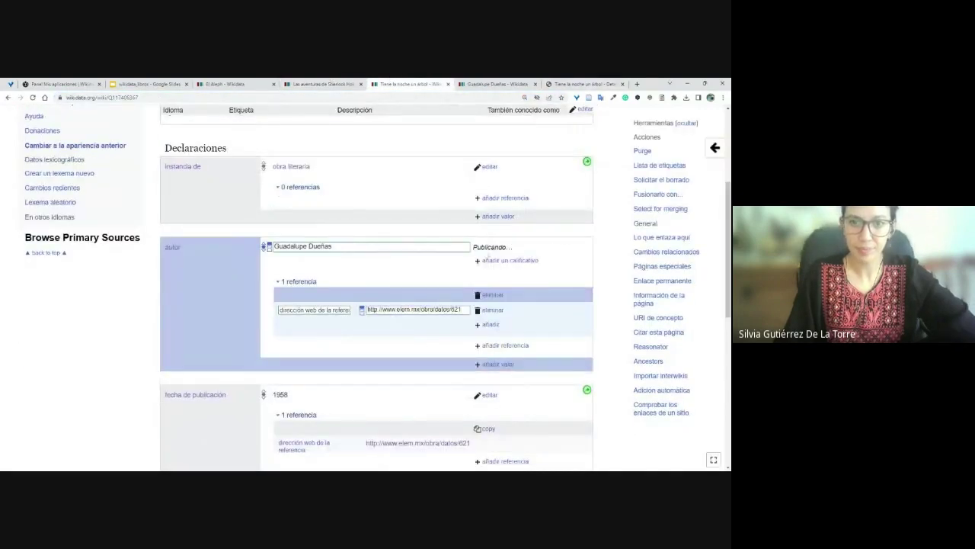
scroll(382, 362, "down", 3)
scroll(382, 362, "up", 3)
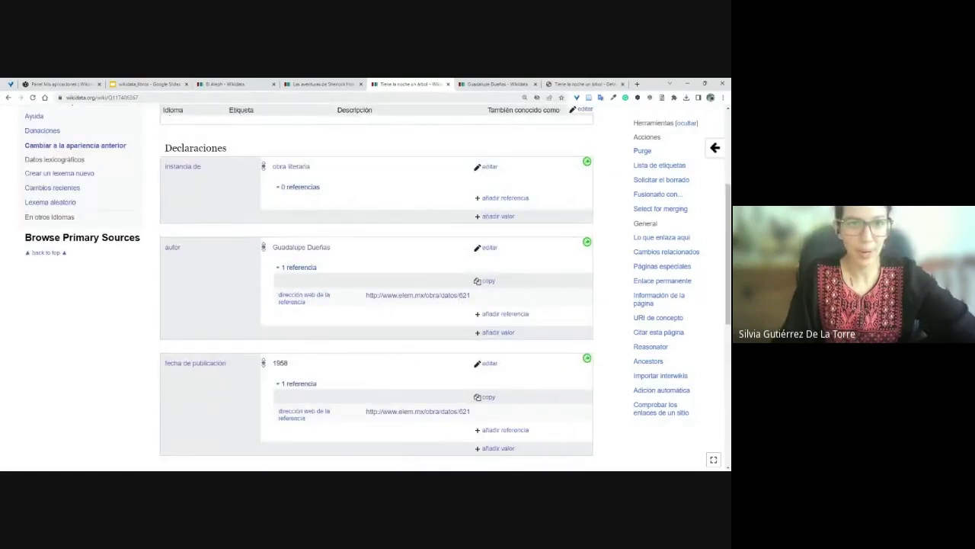
Step: Consult property P7937 on the "Tips - obra original en ES" slide and examine how the Las aventuras de Sherlock Holmes item uses it
left_click(138, 85)
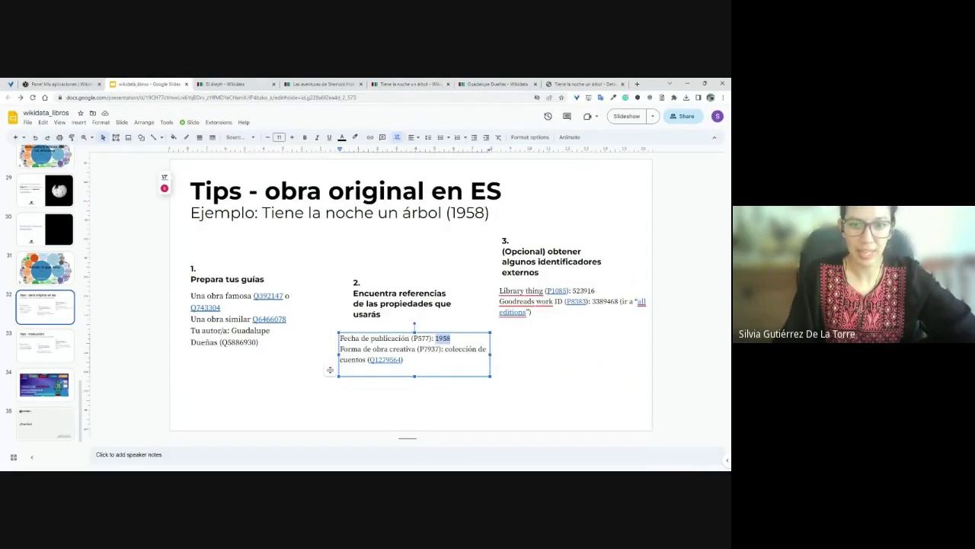
key("Down")
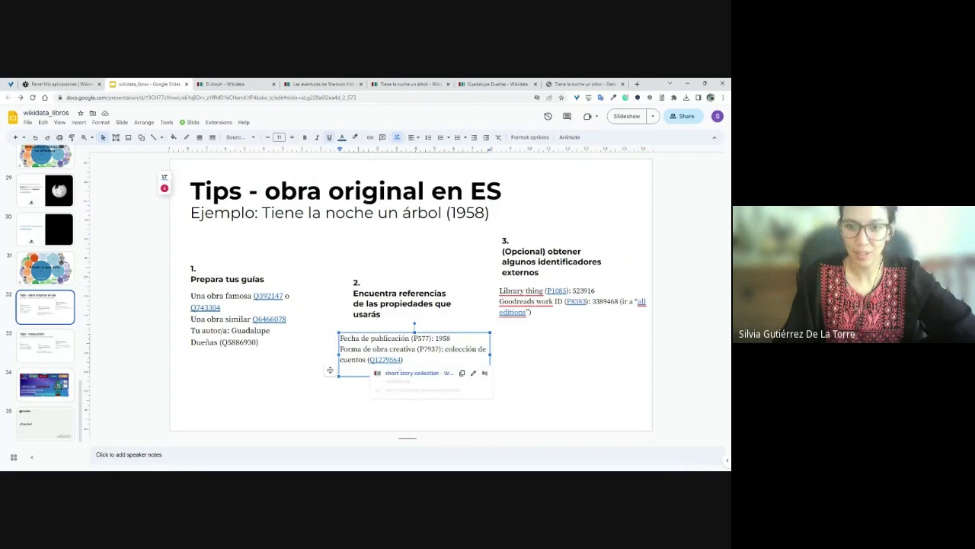
key("End")
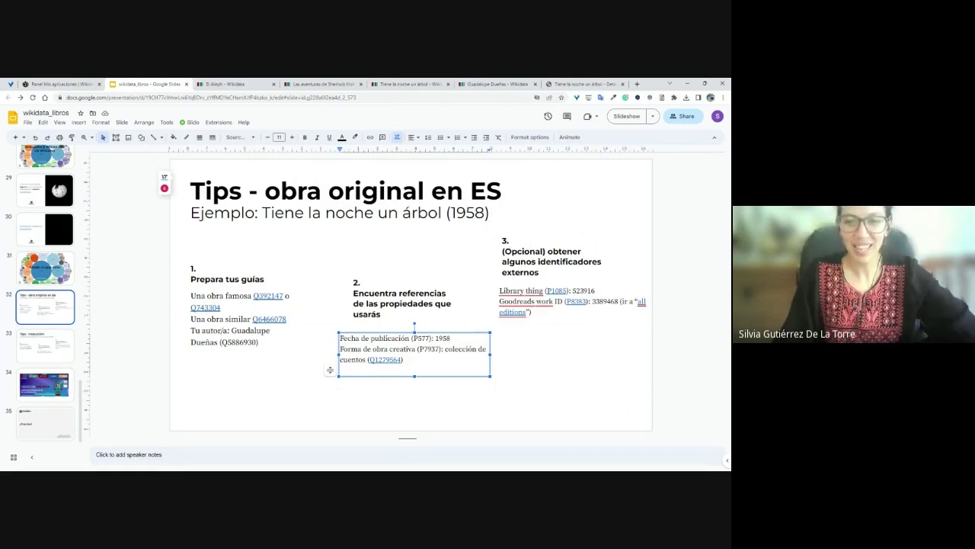
double_click(429, 349)
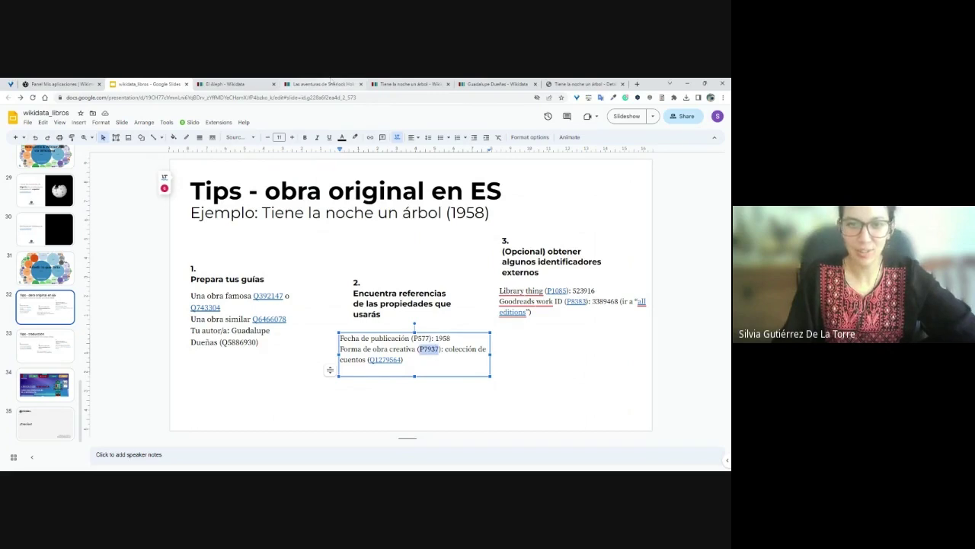
left_click(324, 83)
scroll(317, 384, "down", 5)
scroll(317, 384, "down", 4)
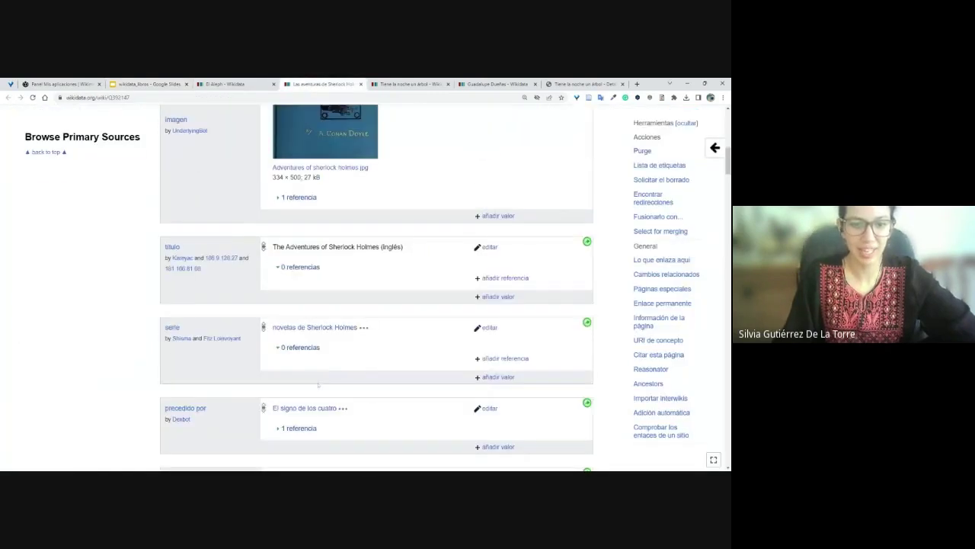
scroll(202, 247, "down", 2)
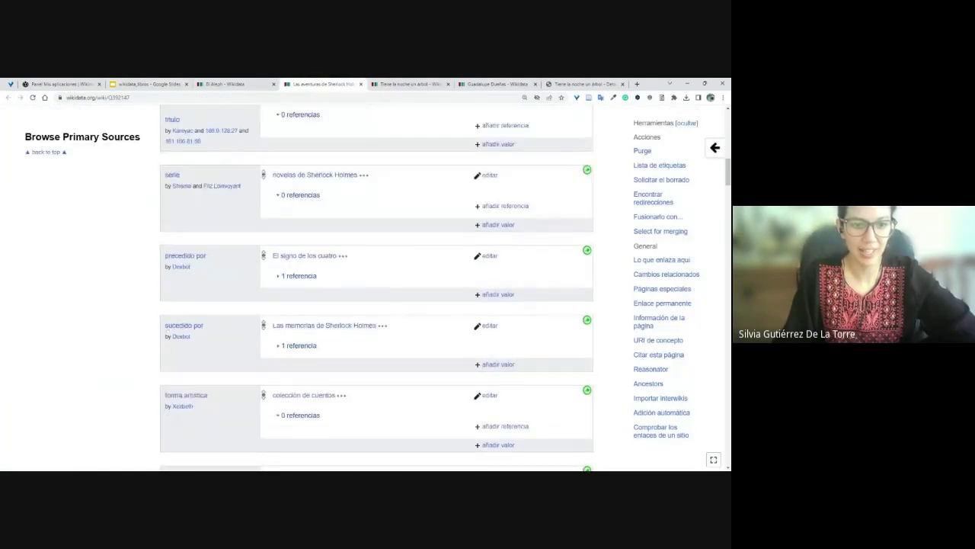
scroll(264, 335, "down", 3)
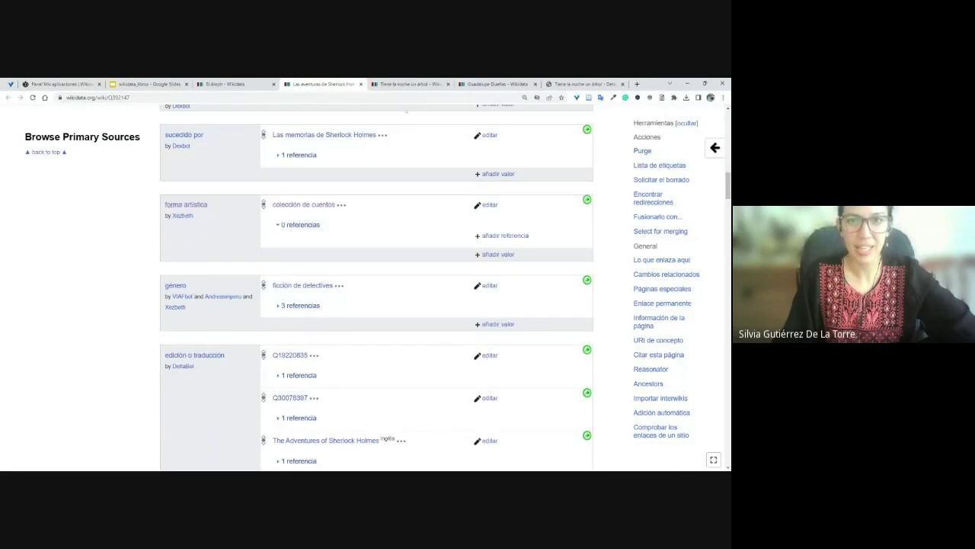
Step: Add a "forma artística" statement to the "Tiene la noche un árbol" item, using the "colección de cuentos" identifier Q1279564, and publish it
key("ctrl+Tab")
scroll(366, 290, "down", 3)
left_click(506, 358)
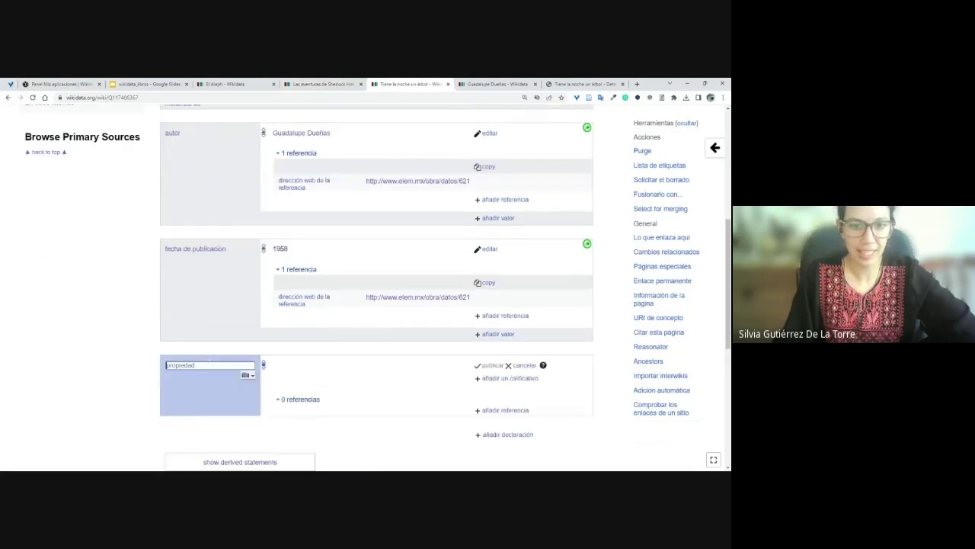
type("forma")
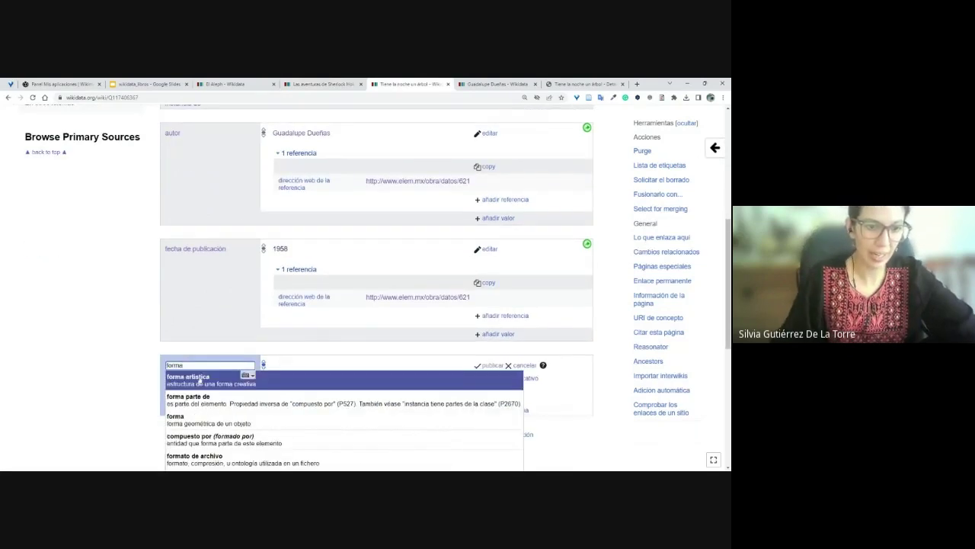
left_click(200, 378)
left_click(352, 82)
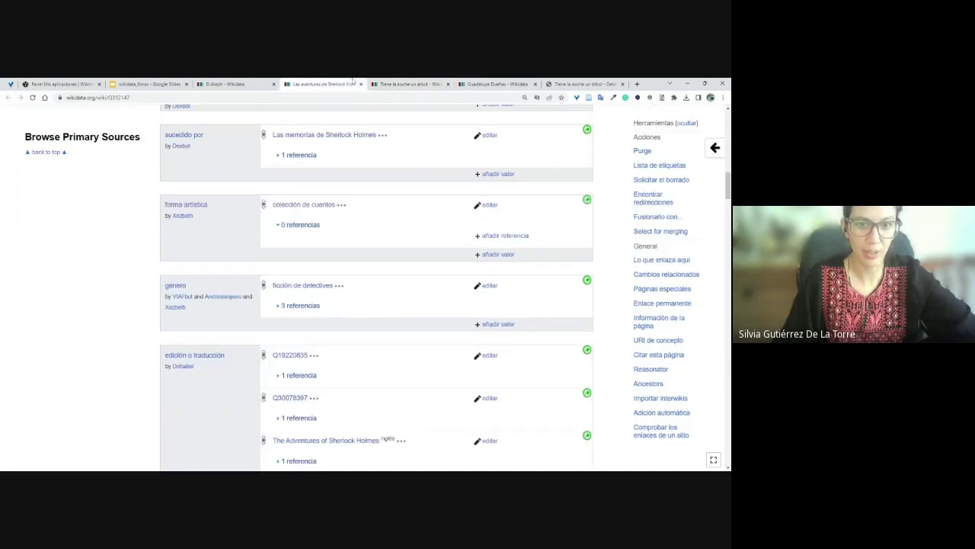
left_click(305, 204)
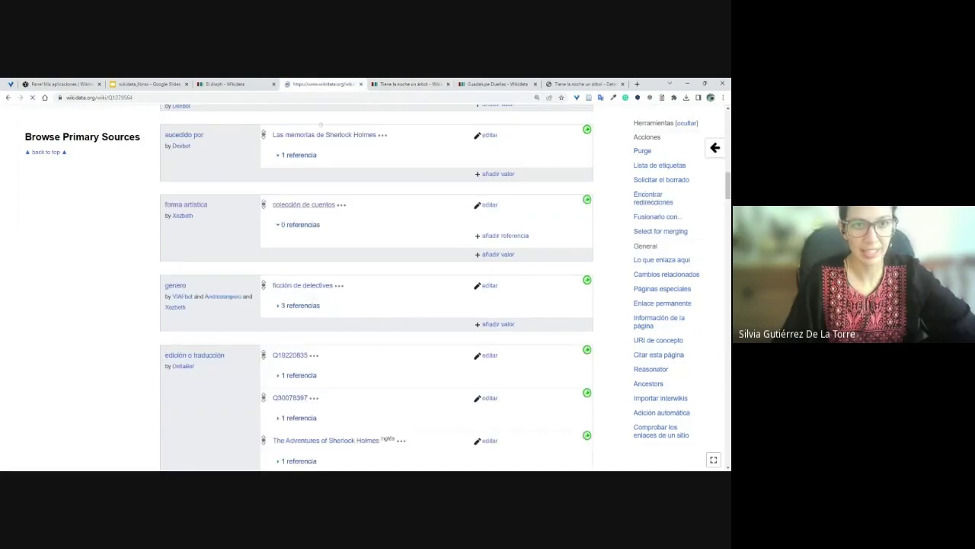
double_click(313, 161)
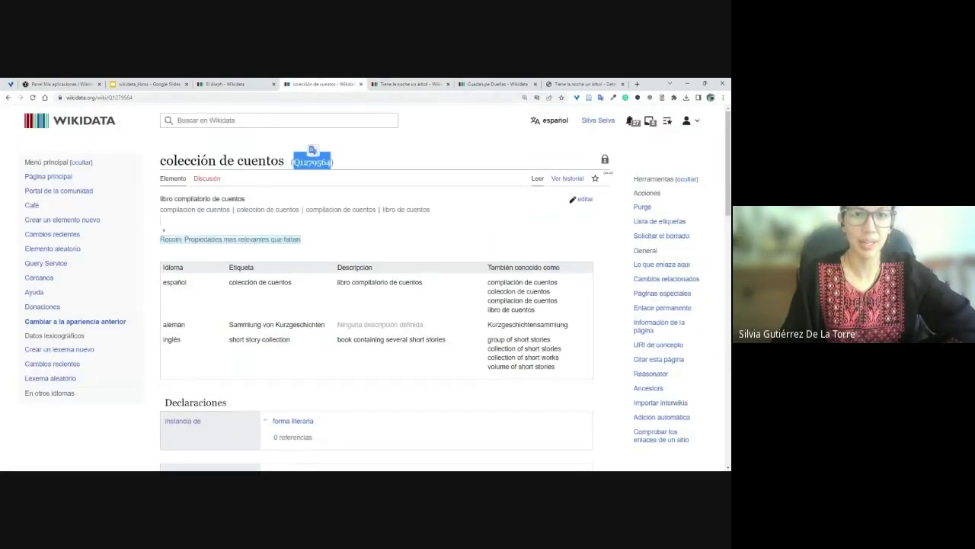
key("ctrl+c")
key("ctrl+Tab")
key("ctrl+v")
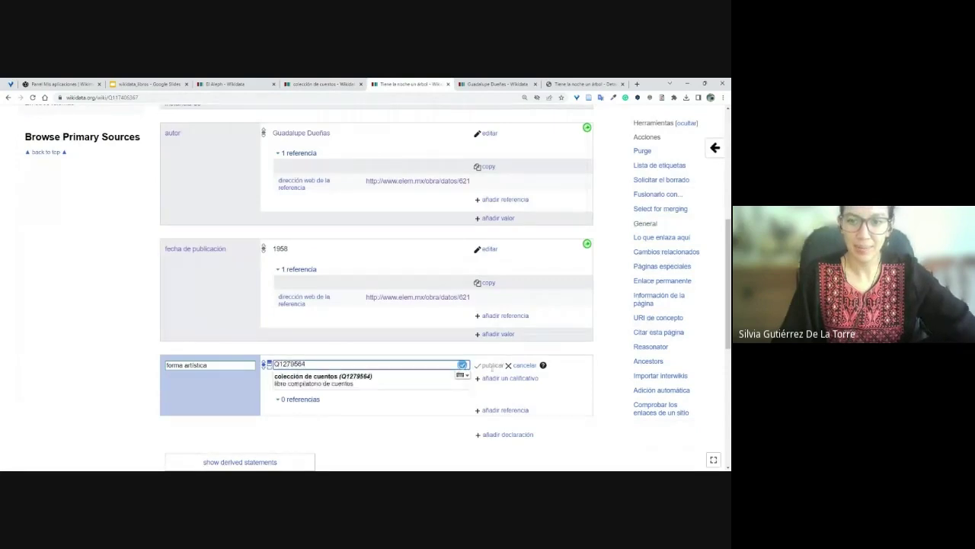
left_click(491, 366)
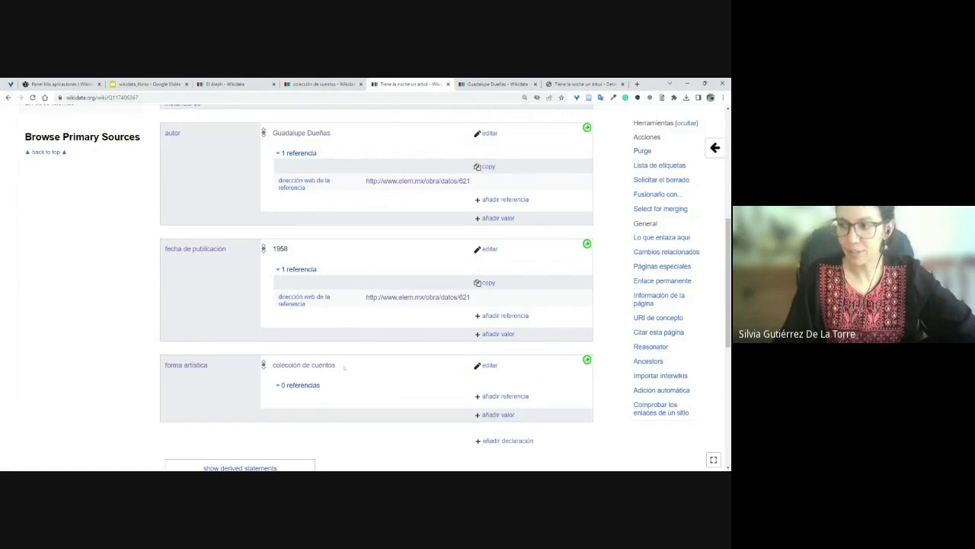
Step: Review the heading of the new item, then switch to the wikidata_libros presentation and show the "Tips - traducción" slide
scroll(344, 368, "up", 5)
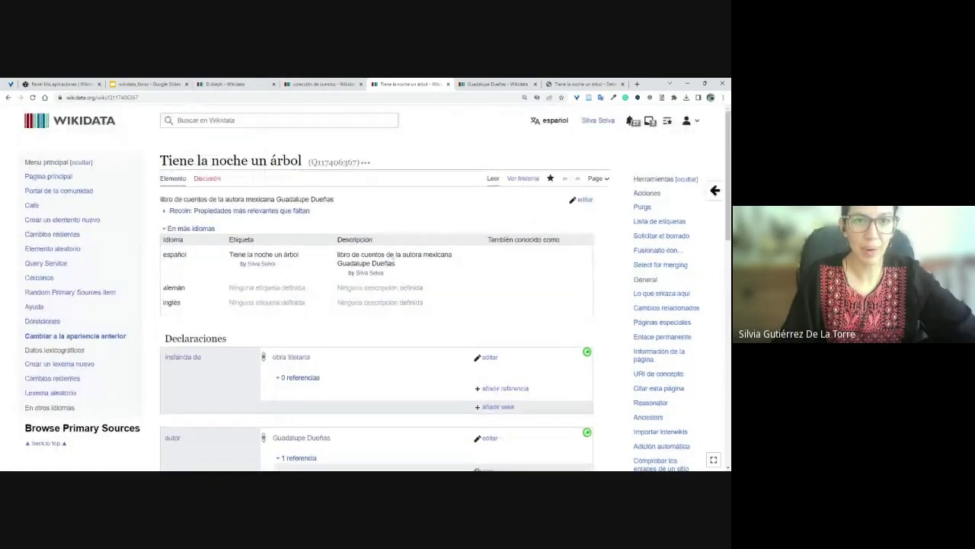
left_click_drag(171, 161, 364, 162)
left_click(64, 84)
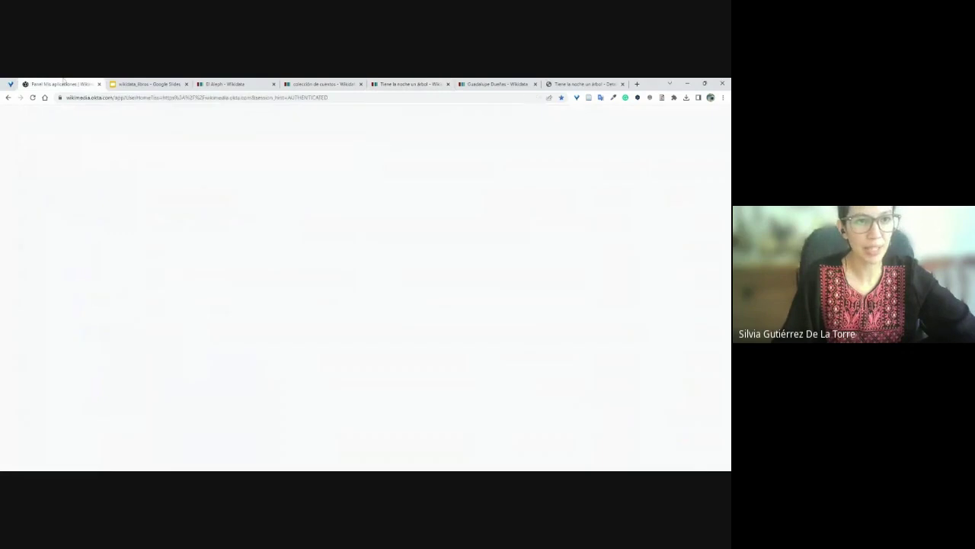
left_click(156, 85)
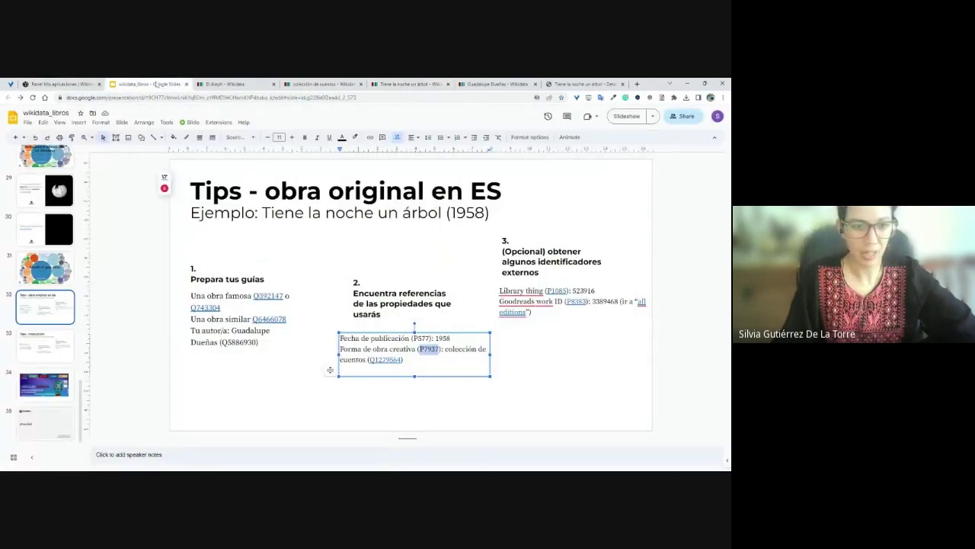
left_click(48, 349)
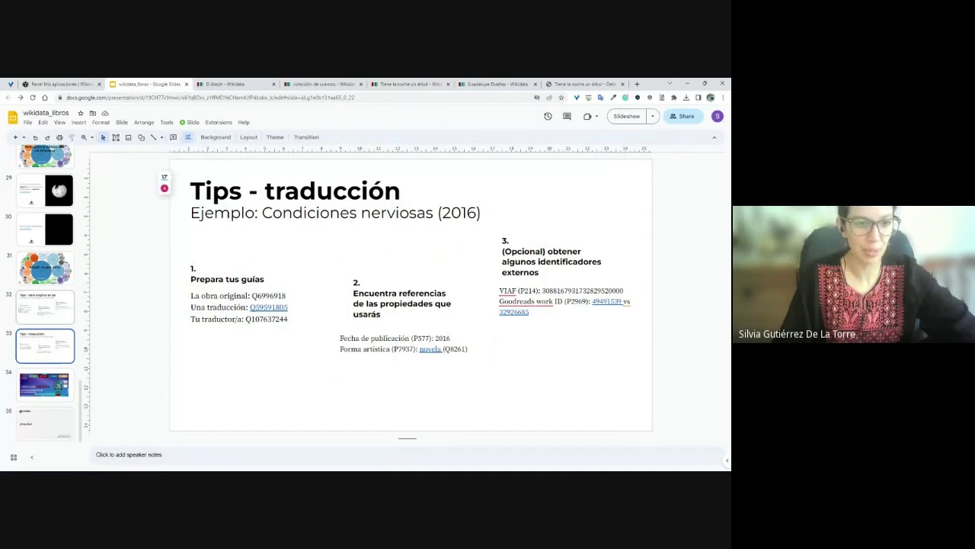
Step: Return to the "Tips - obra original en ES" slide and consult its optional section on obtaining external identifiers
left_click(45, 306)
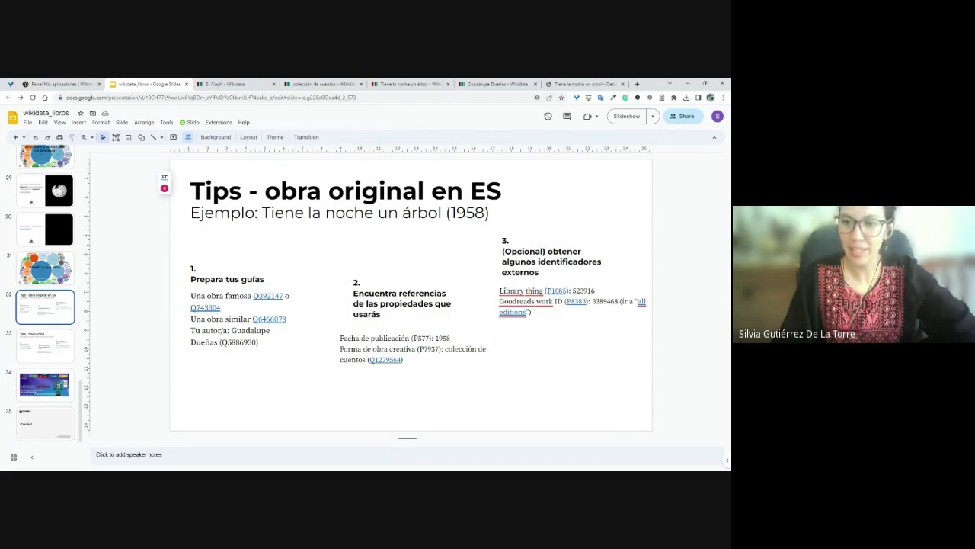
triple_click(551, 251)
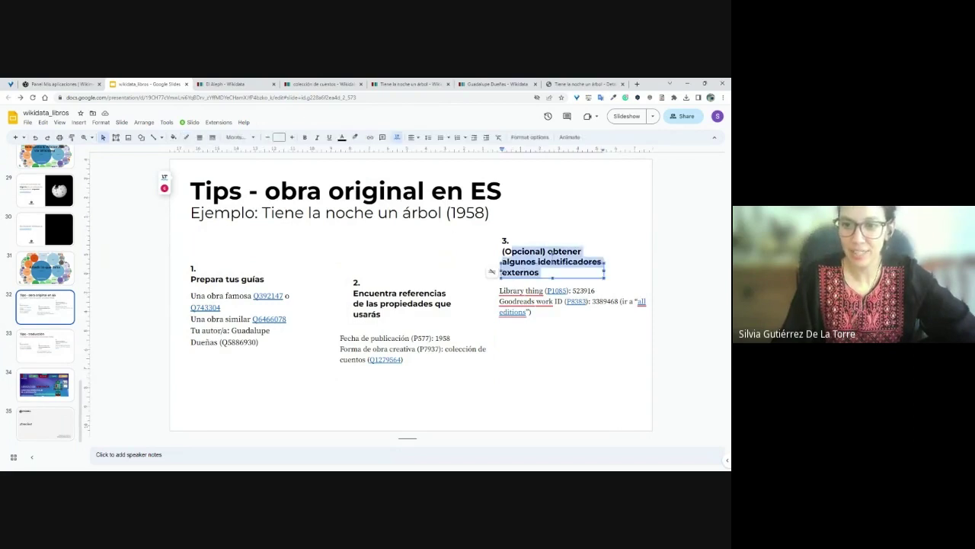
key("Right")
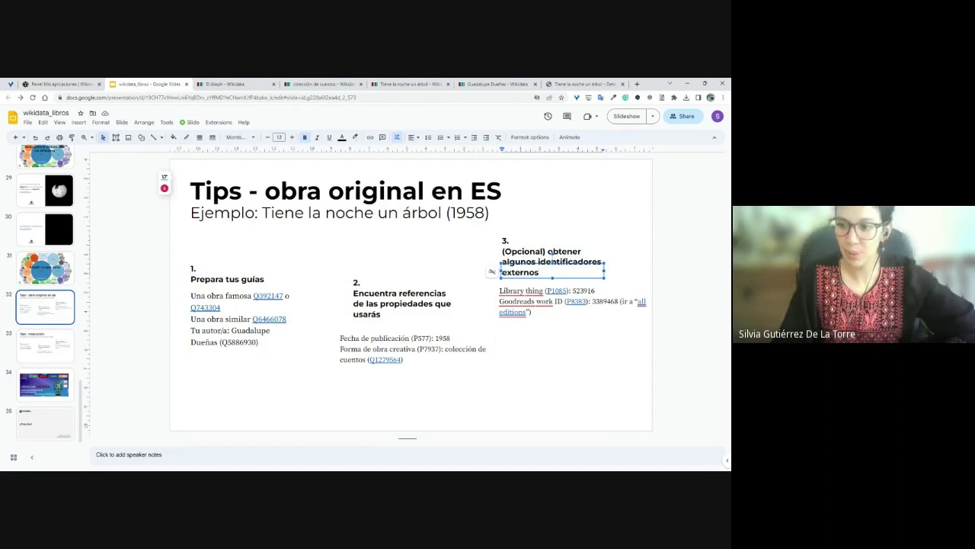
Step: Add an "identificador LibraryThing" statement with the value 523916 to the "Tiene la noche un árbol" item and publish it
left_click(320, 83)
double_click(312, 161)
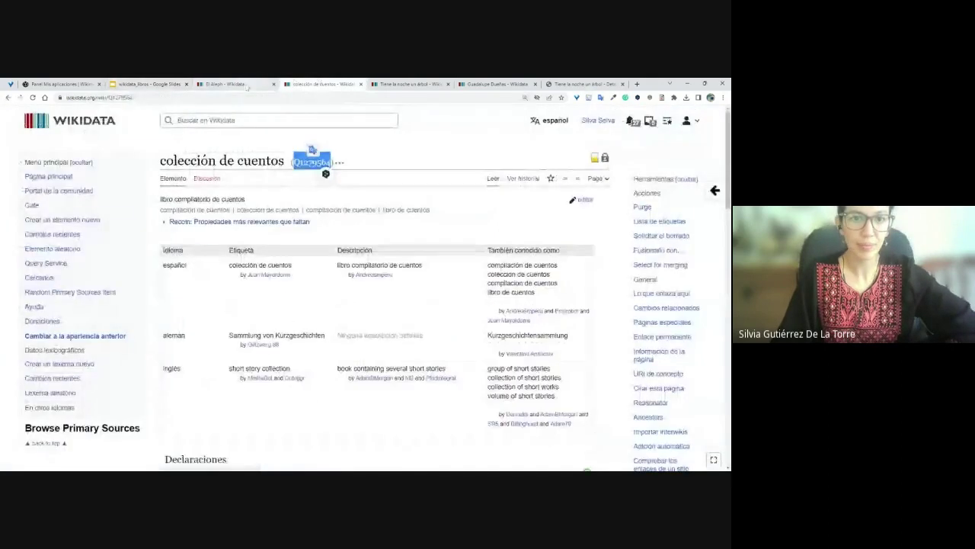
key("ctrl+Tab")
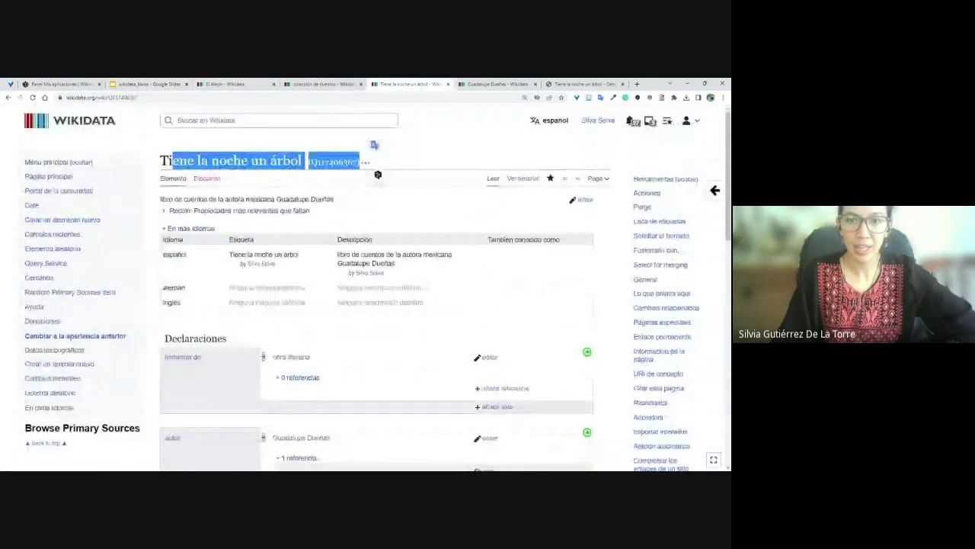
scroll(377, 289, "down", 10)
scroll(377, 289, "down", 2)
left_click(505, 289)
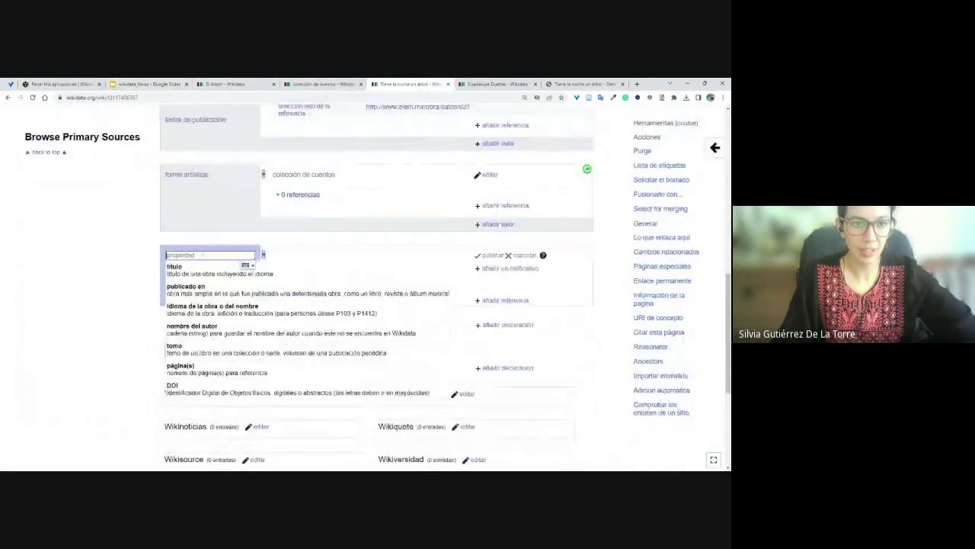
type("library")
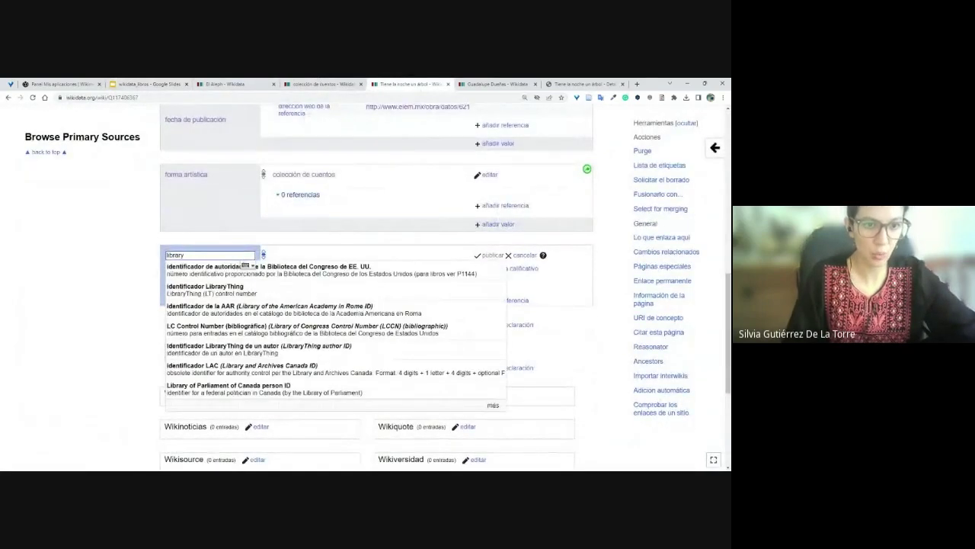
type(" thin")
left_click(225, 270)
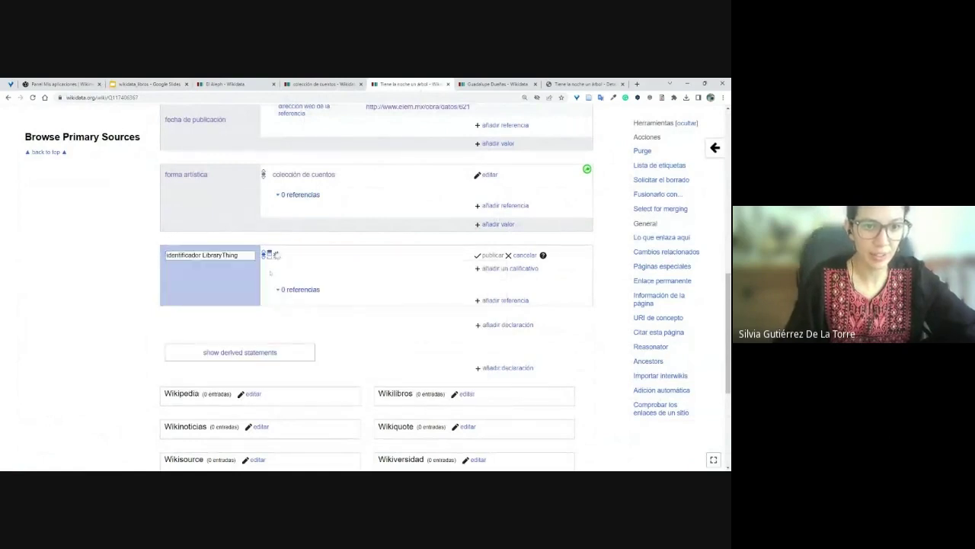
key("ctrl+v")
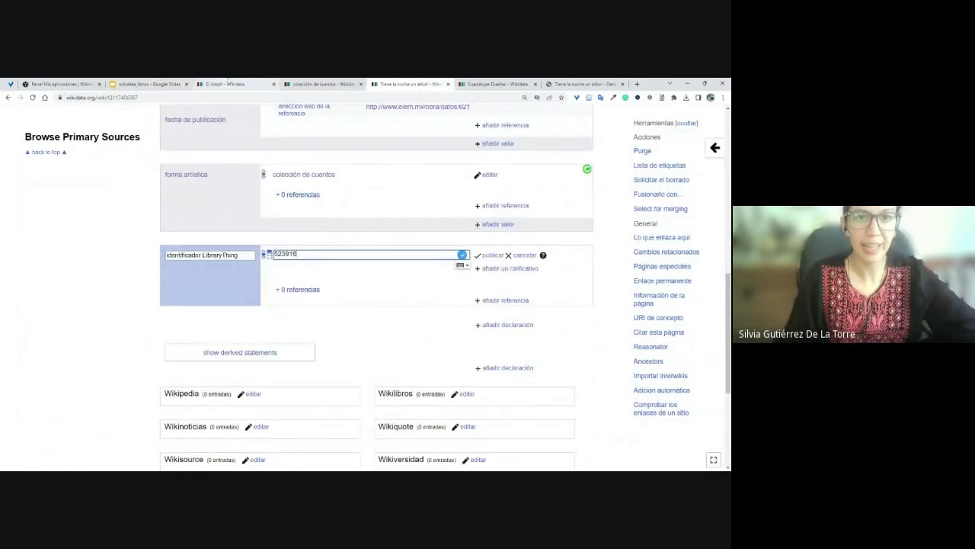
key("Return")
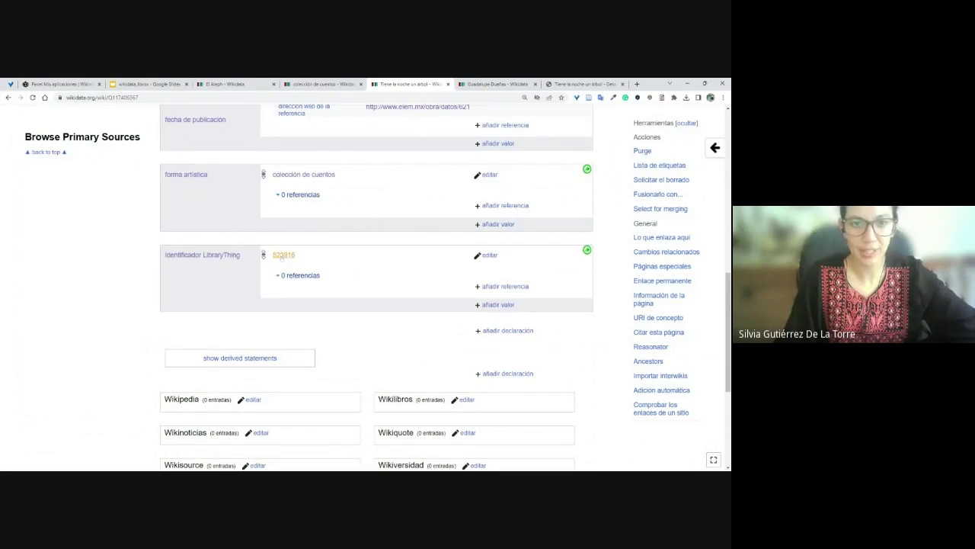
Step: Follow the new LibraryThing identifier to its external page and review the book's entry there
left_click(283, 256)
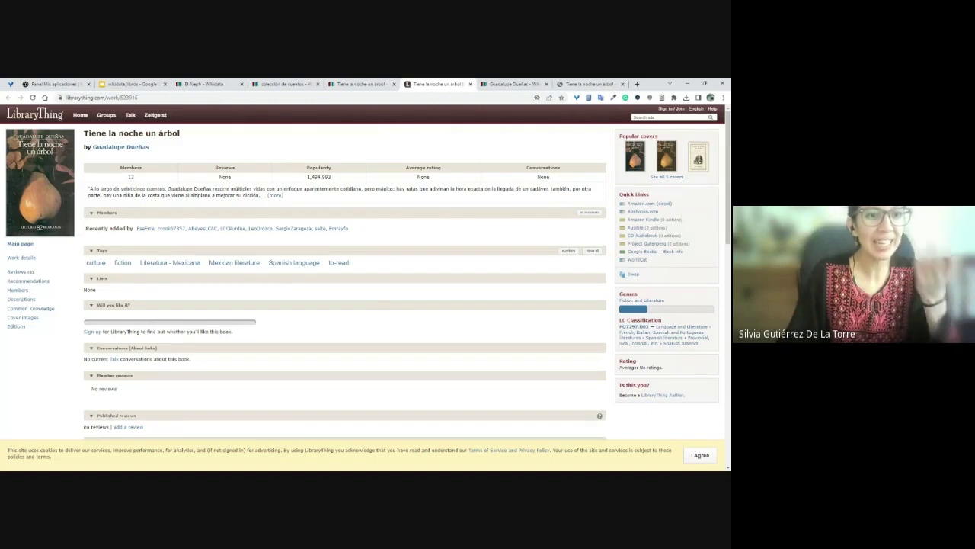
scroll(381, 305, "down", 5)
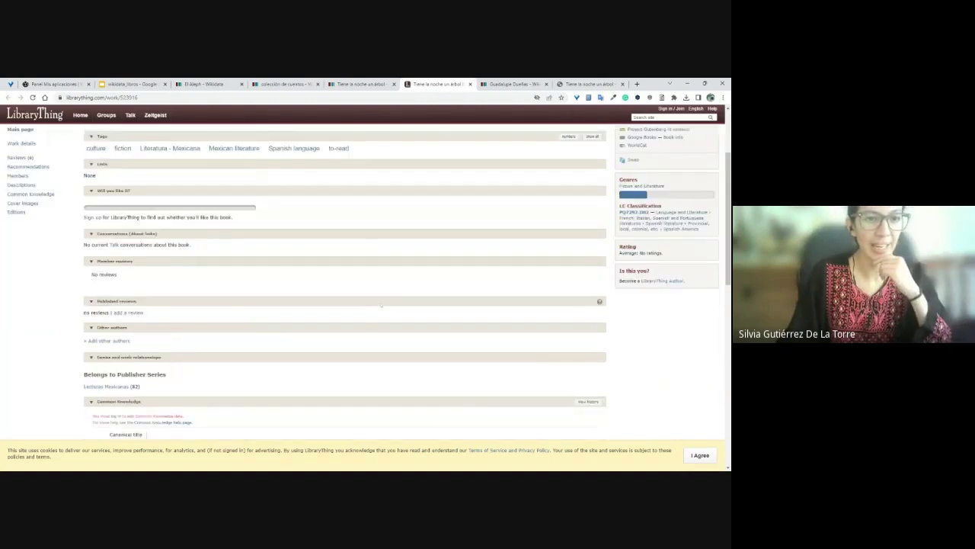
scroll(381, 305, "up", 5)
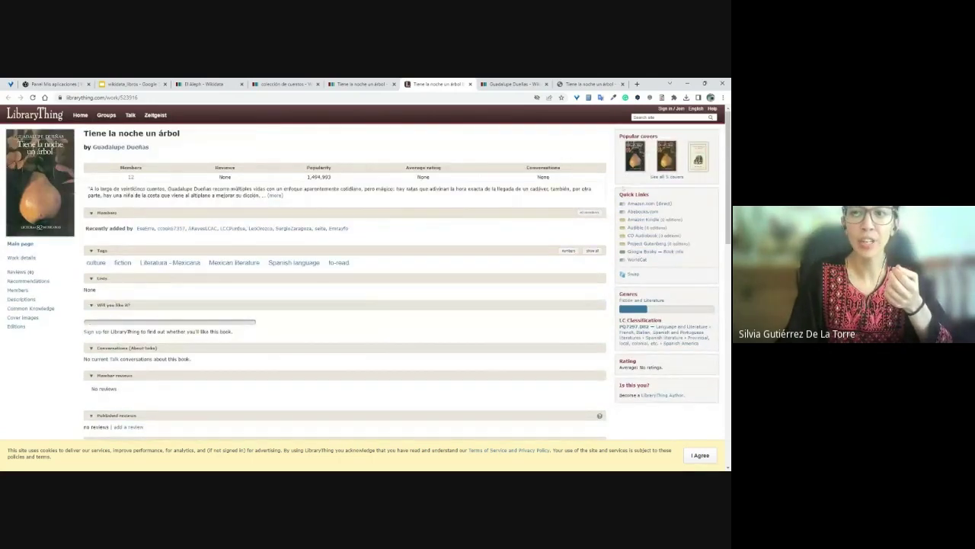
Step: Search LibraryThing from its home page for "tiene la noche un árbol" and open the first matching work
left_click(80, 115)
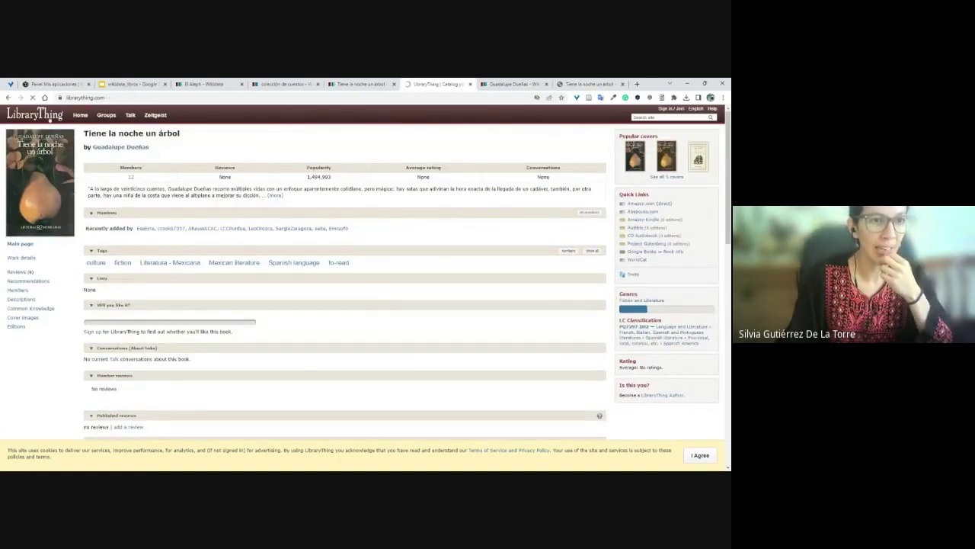
left_click(669, 116)
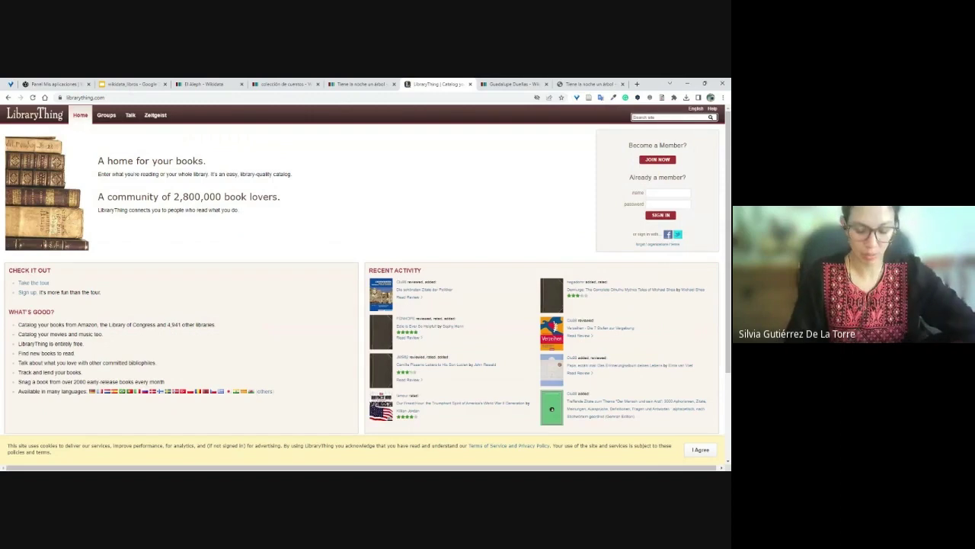
type("seo")
type("ne la noche un")
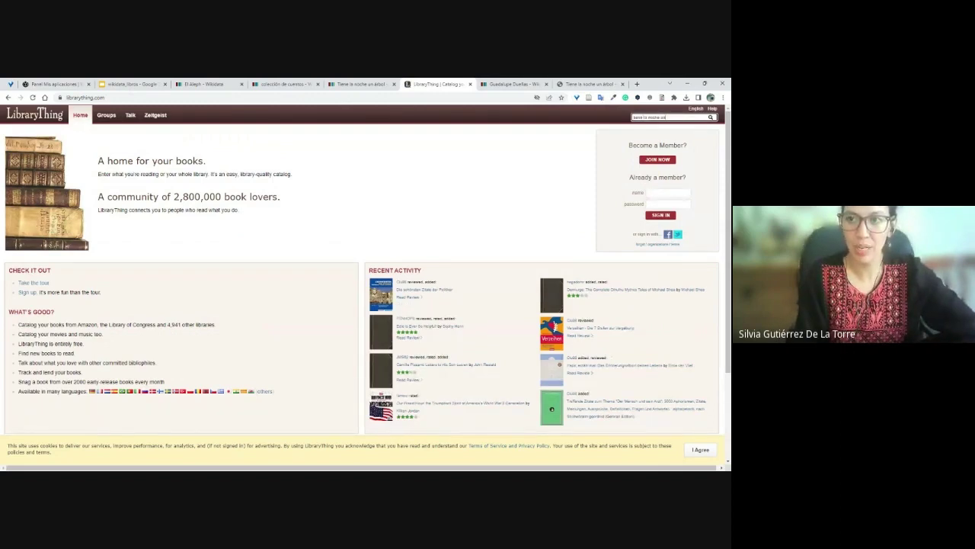
type(" árbol")
key("Return")
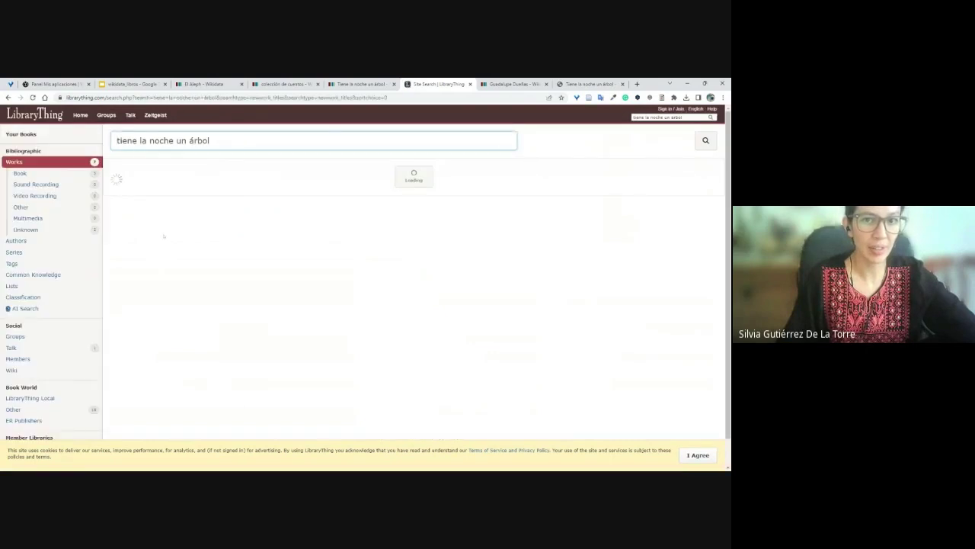
mouse_move(156, 204)
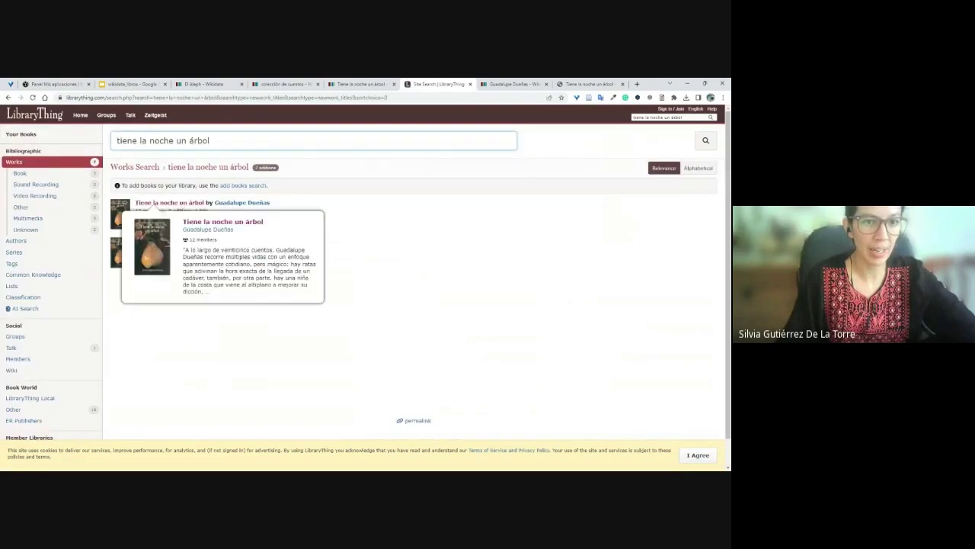
left_click(160, 203)
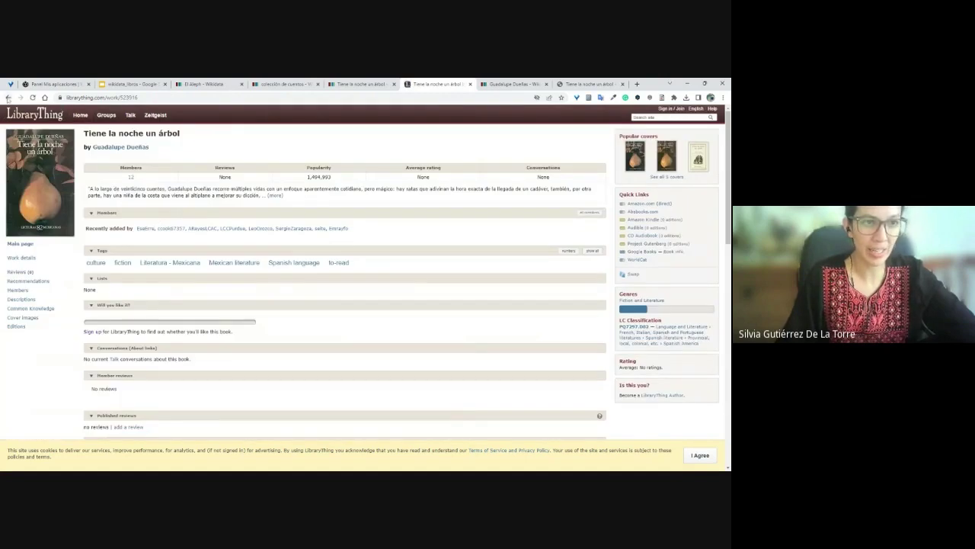
Step: Go back to the LibraryThing results, reopen the first work and locate the work identifier in its web address
key("alt+Left")
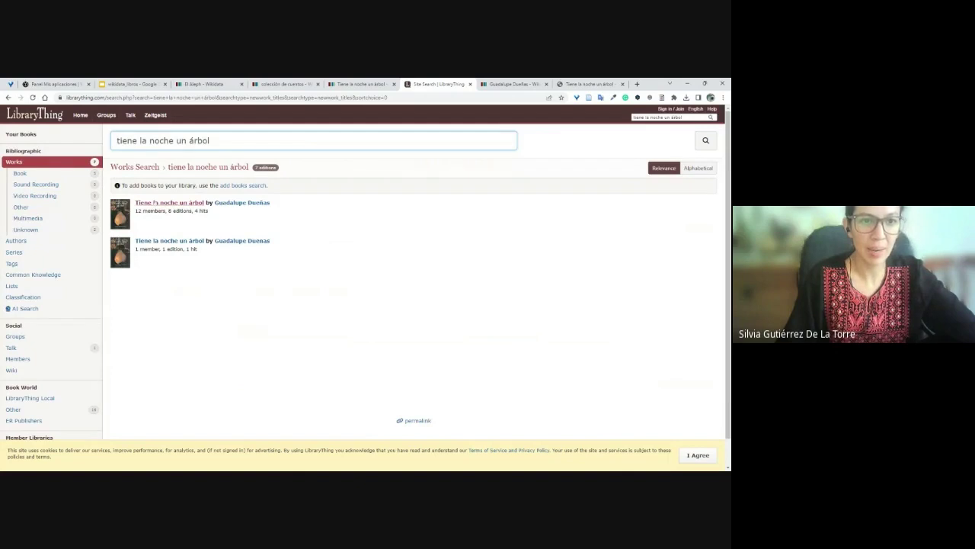
left_click(198, 204)
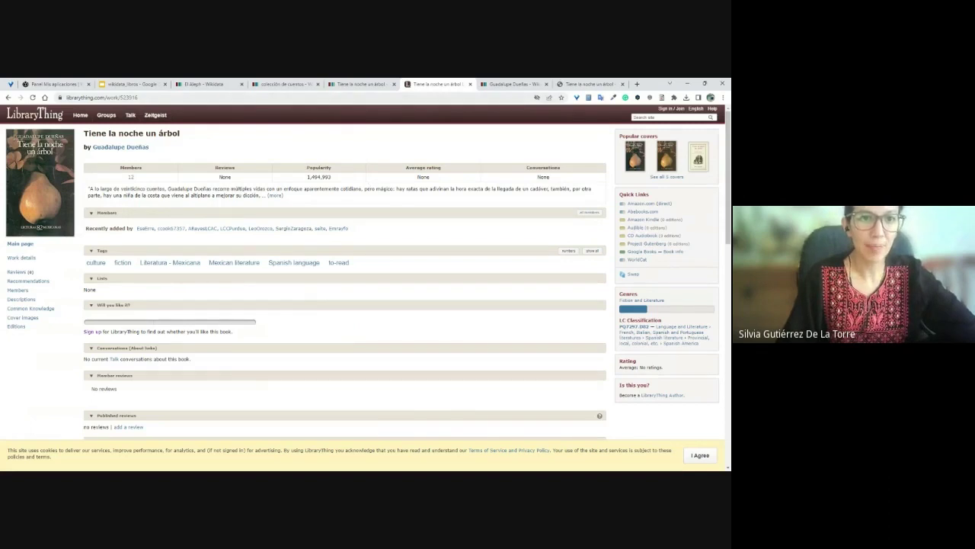
left_click(150, 97)
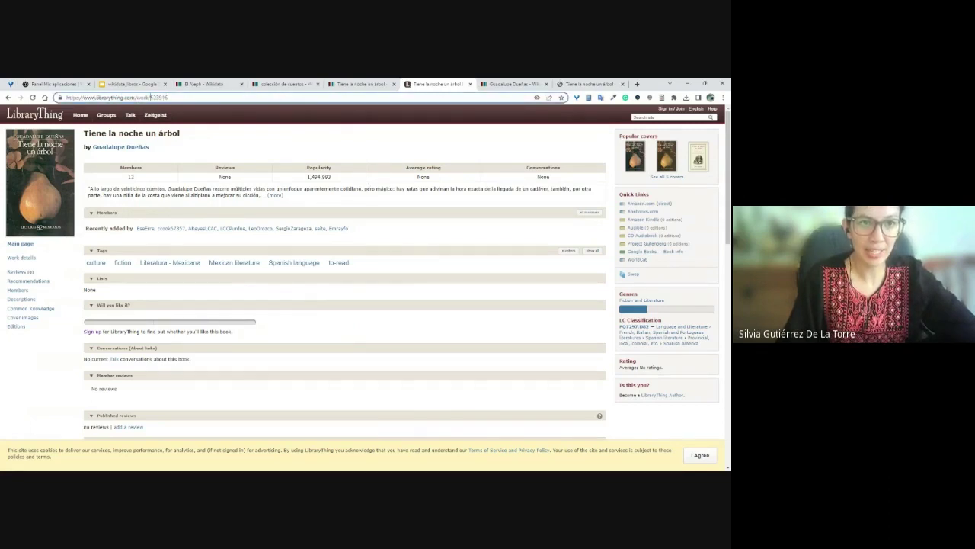
left_click_drag(150, 97, 167, 97)
left_click(147, 97)
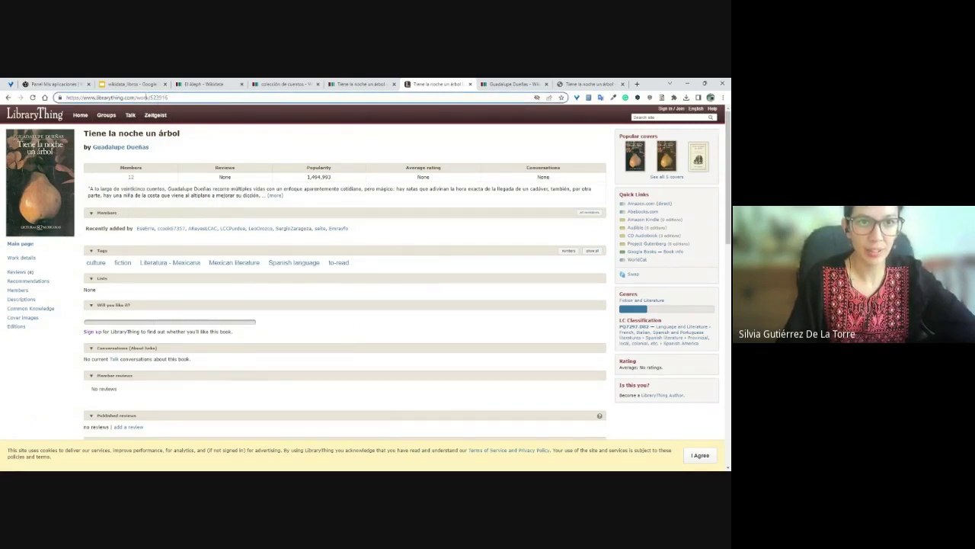
Step: Examine the Identificadores section of the El Aleph item in Wikidata, locating its "identificador LibraryThing" statement
left_click(213, 84)
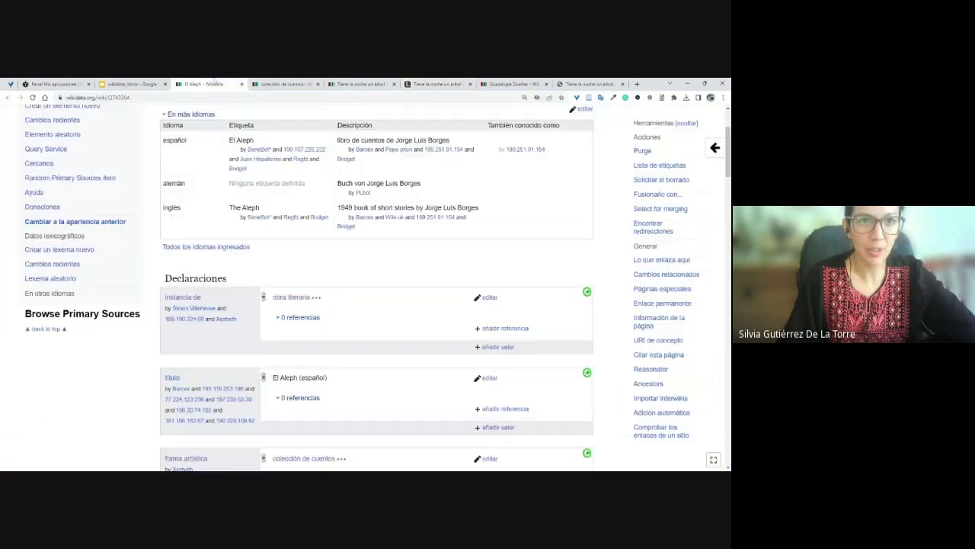
scroll(377, 290, "down", 10)
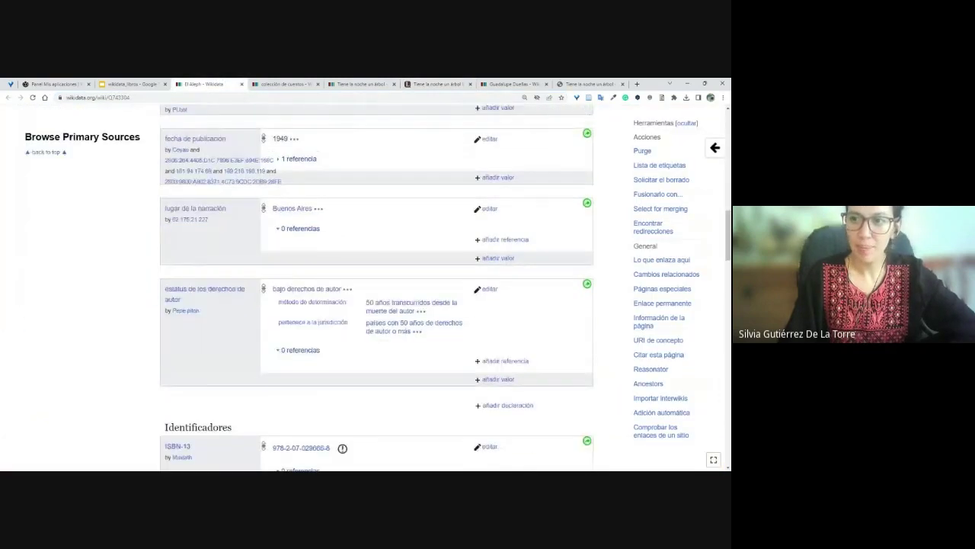
scroll(377, 289, "down", 10)
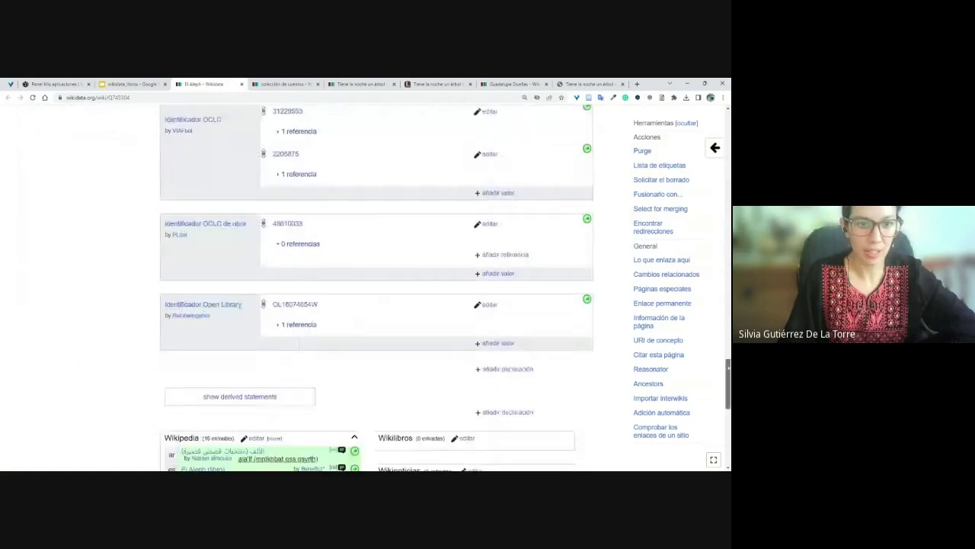
scroll(377, 290, "up", 8)
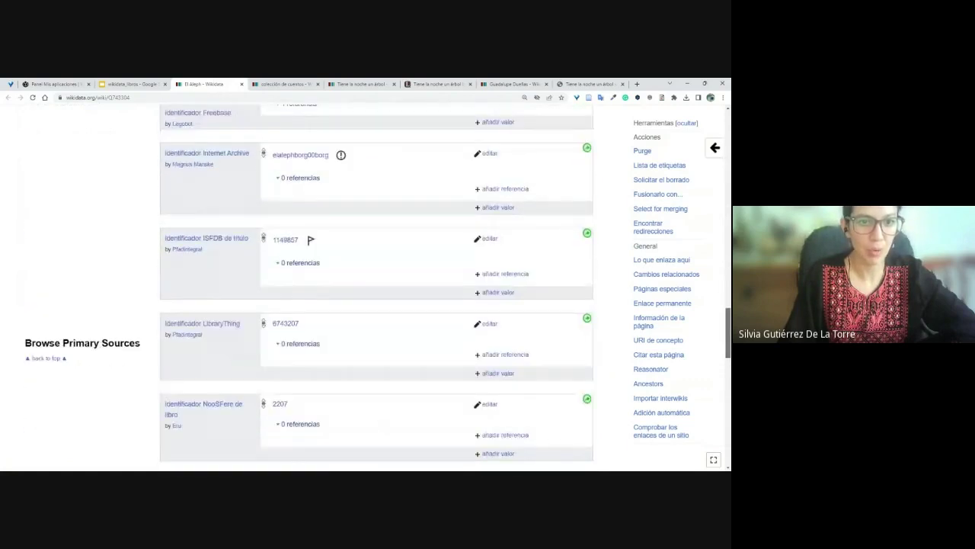